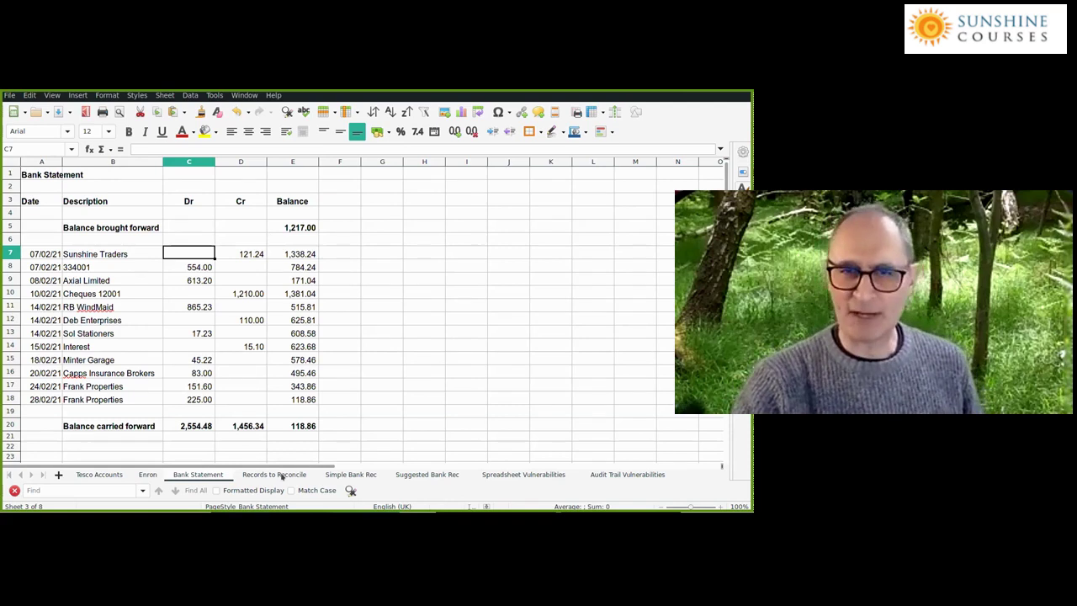
Compare the bank statement entries on the Records to Reconcile sheet with the opening and closing balances on the Bank Statement sheet.
{"action": "left_click", "coordinate": [273, 481]}
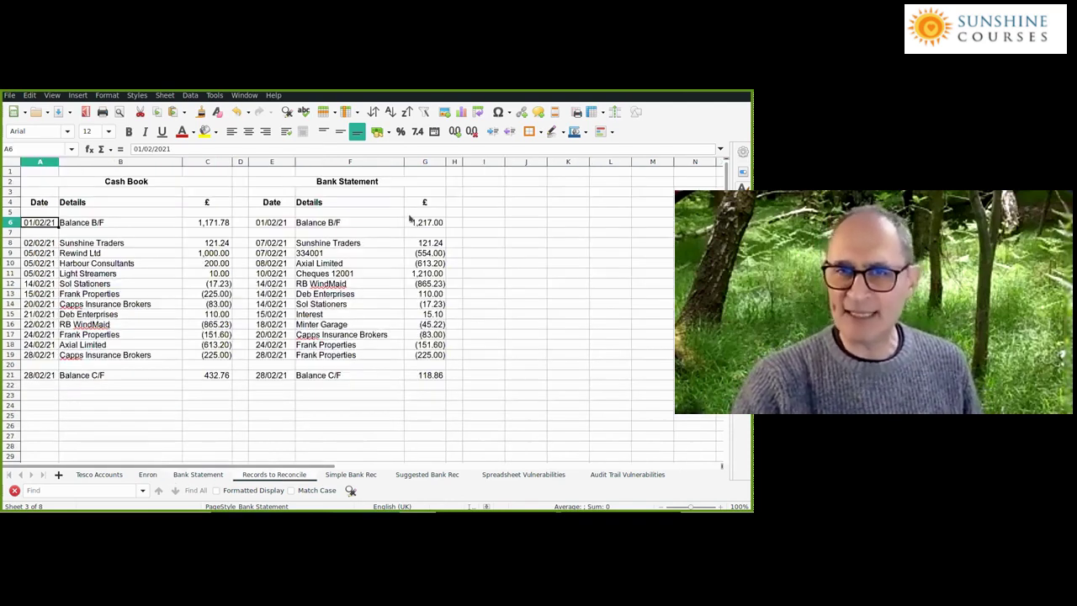
{"action": "left_click_drag", "start_coordinate": [412, 222], "coordinate": [438, 284]}
{"action": "left_click_drag", "start_coordinate": [418, 355], "coordinate": [428, 377]}
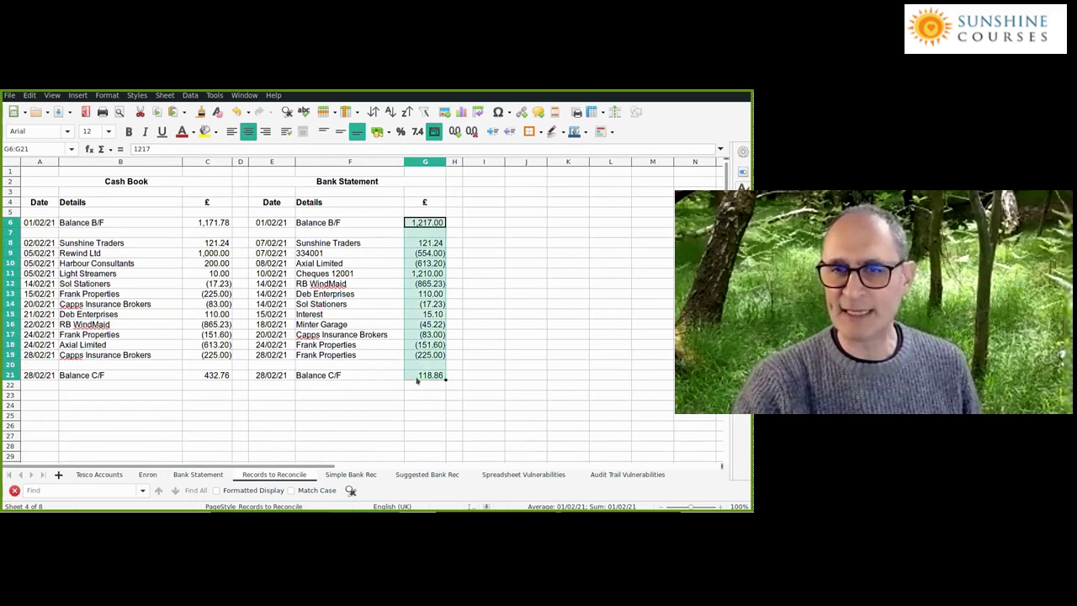
{"action": "left_click", "coordinate": [469, 329]}
{"action": "left_click", "coordinate": [429, 243]}
{"action": "left_click", "coordinate": [429, 252]}
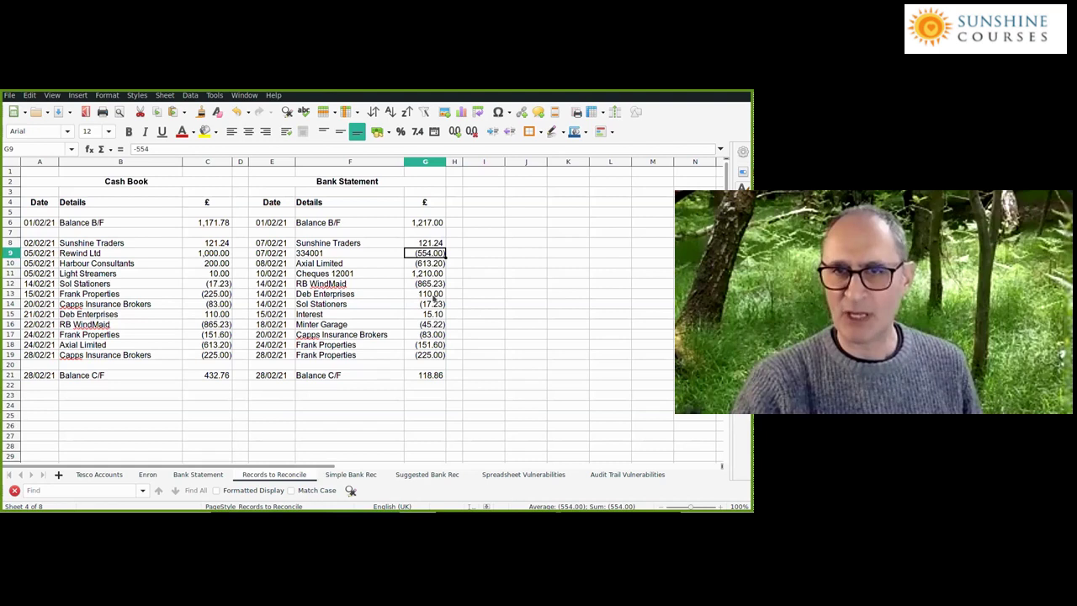
{"action": "left_click_drag", "start_coordinate": [425, 222], "coordinate": [267, 375]}
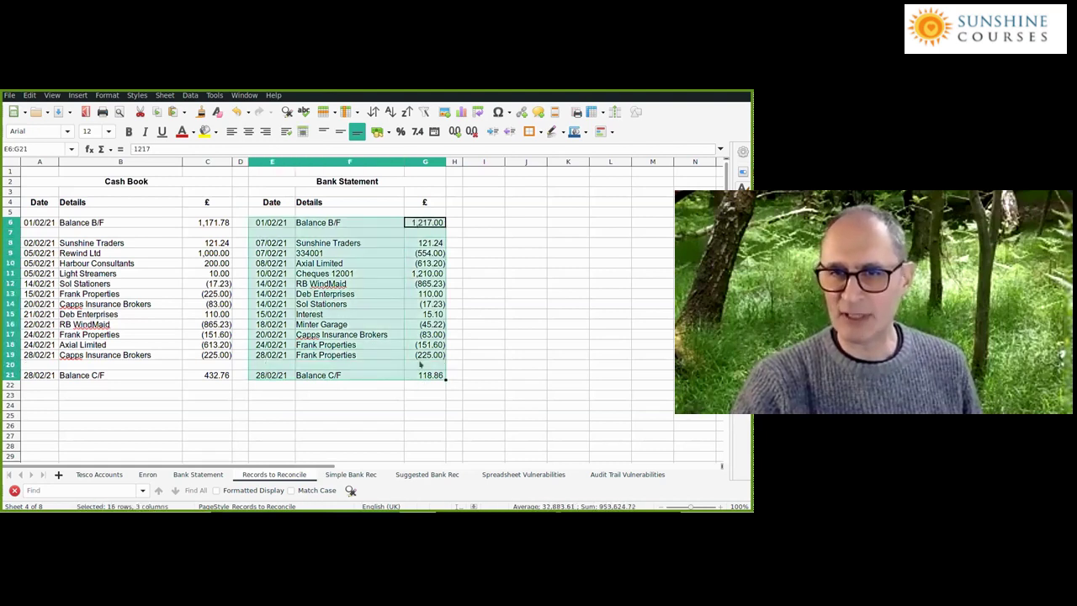
{"action": "left_click", "coordinate": [437, 222]}
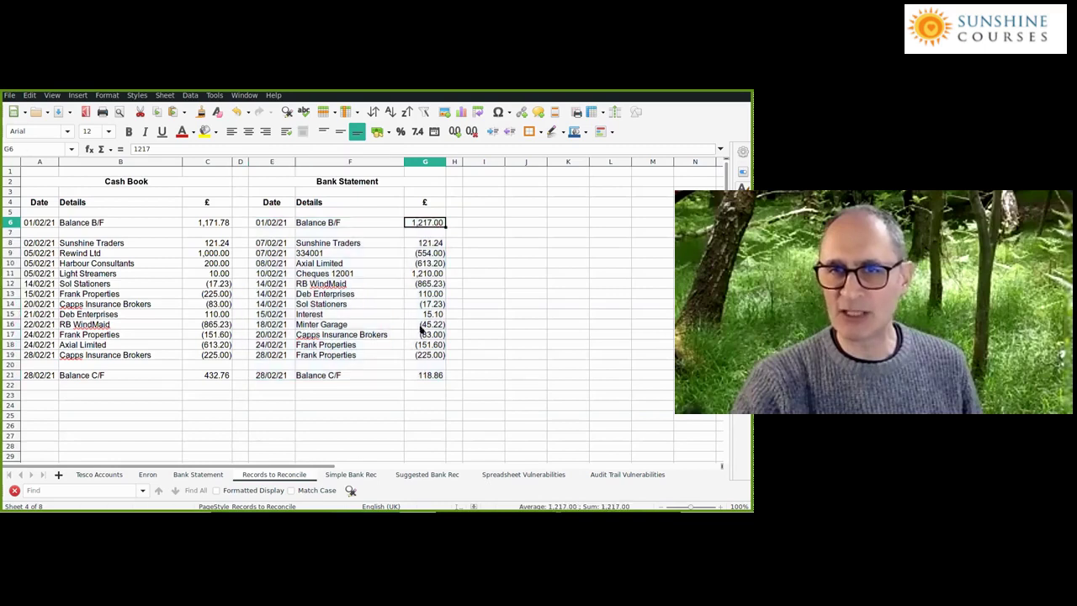
{"action": "left_click", "coordinate": [198, 474]}
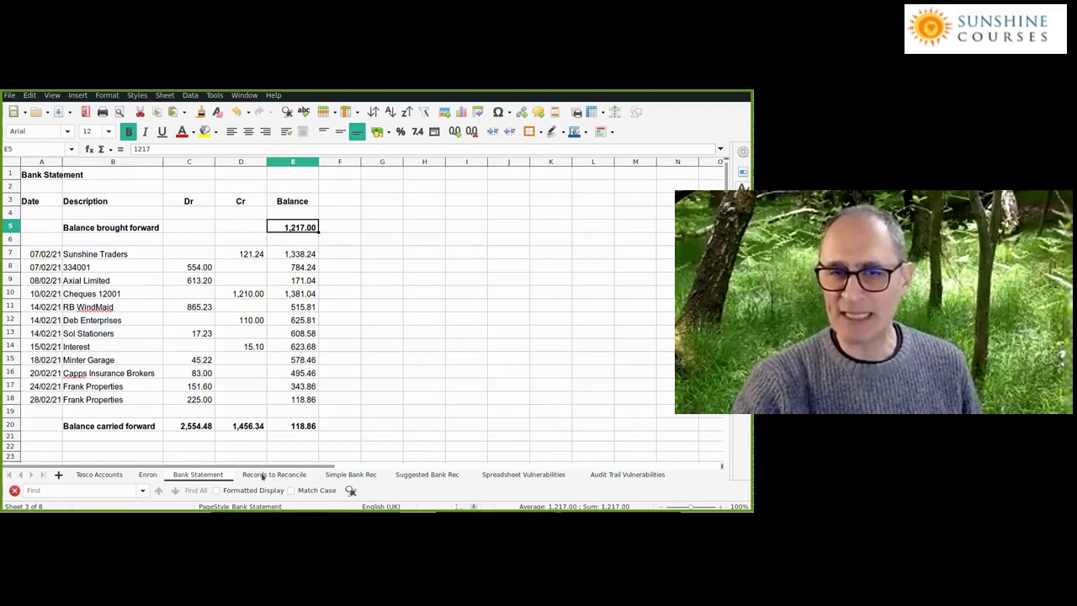
{"action": "key", "text": "ctrl+End"}
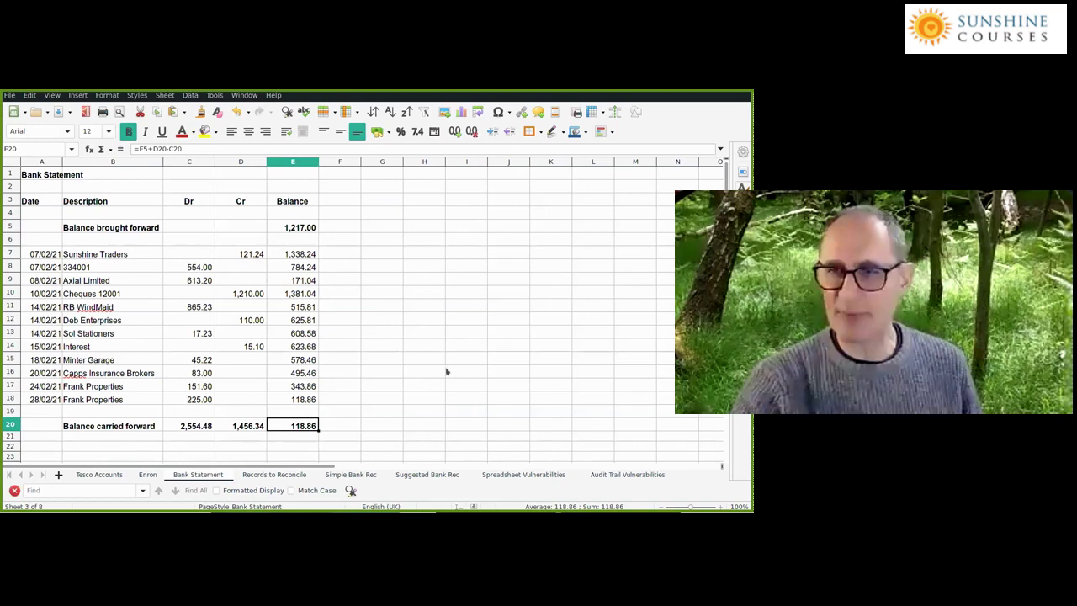
{"action": "key", "text": "ctrl+Page_Down"}
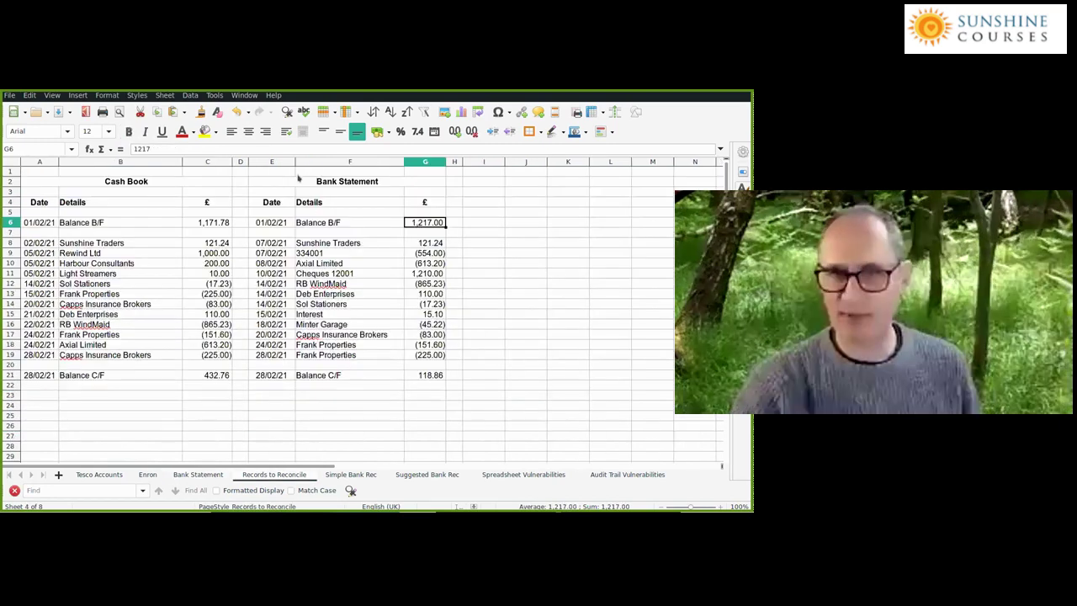
Examine the Cash Book block on the Records to Reconcile sheet and compare its details with the Bank Statement details.
{"action": "left_click", "coordinate": [479, 408]}
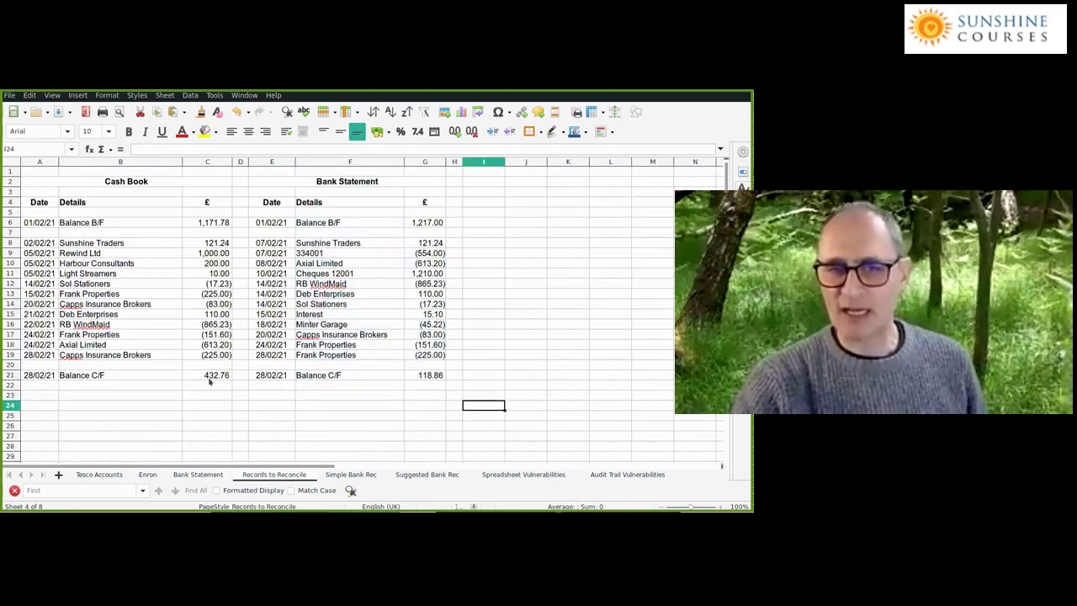
{"action": "left_click_drag", "start_coordinate": [214, 379], "coordinate": [101, 345]}
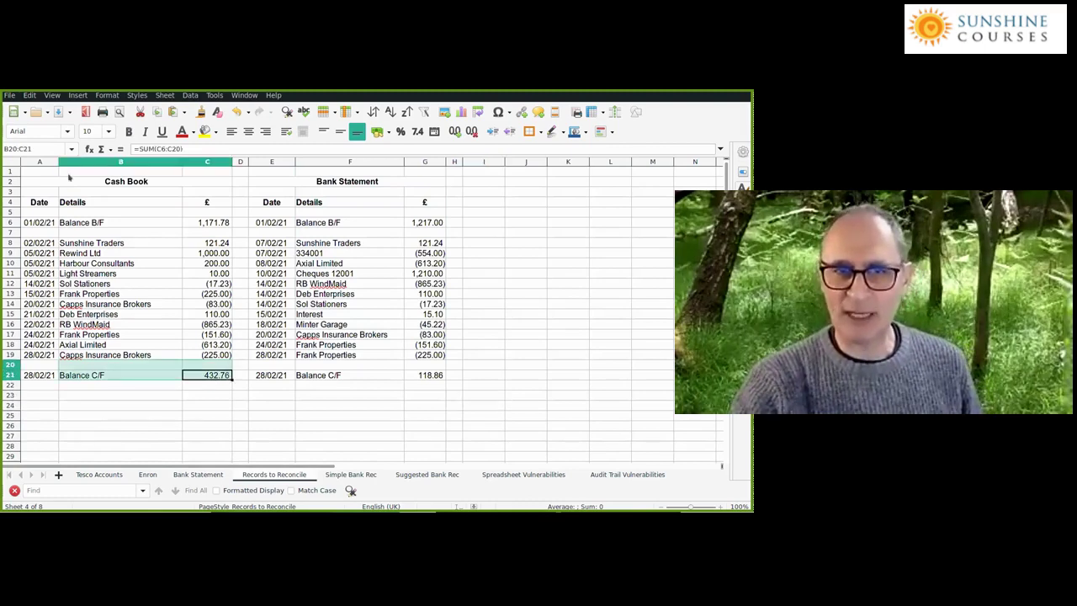
{"action": "left_click", "coordinate": [55, 184], "text": "shift"}
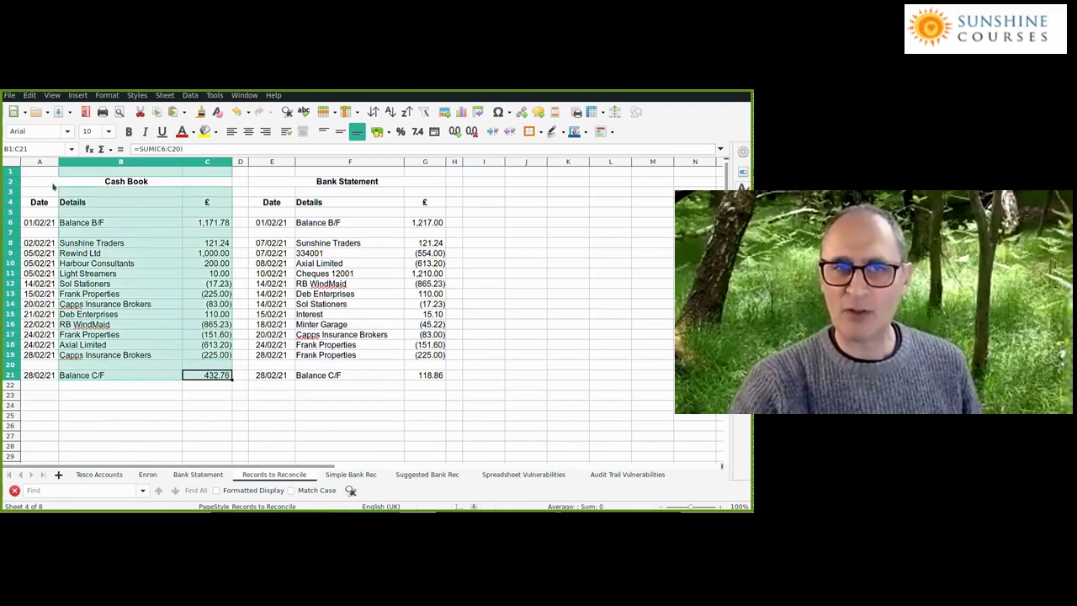
{"action": "left_click", "coordinate": [555, 395]}
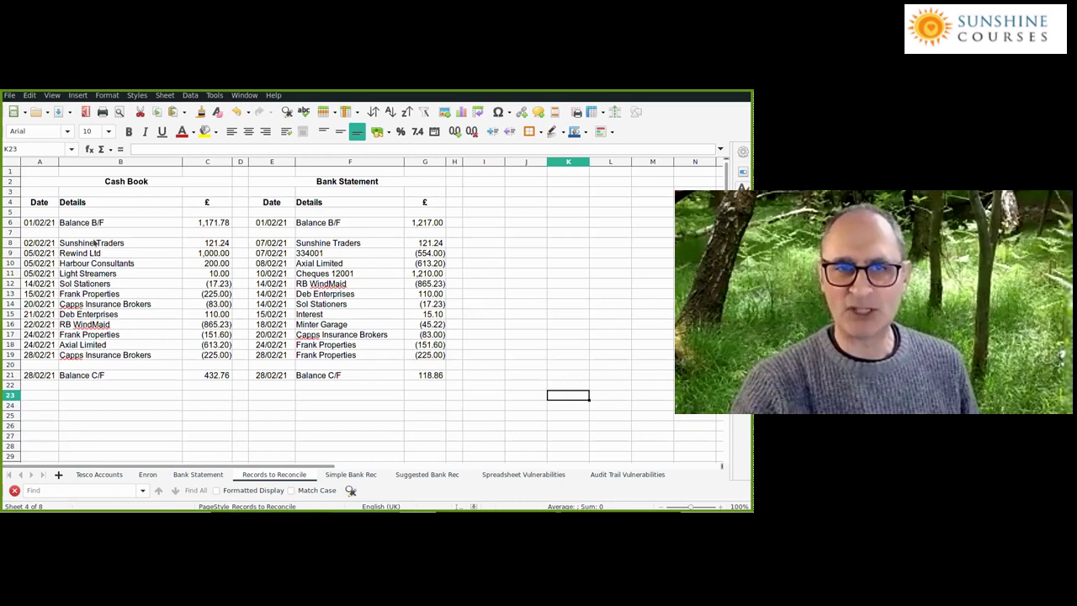
{"action": "left_click_drag", "start_coordinate": [95, 244], "coordinate": [127, 354]}
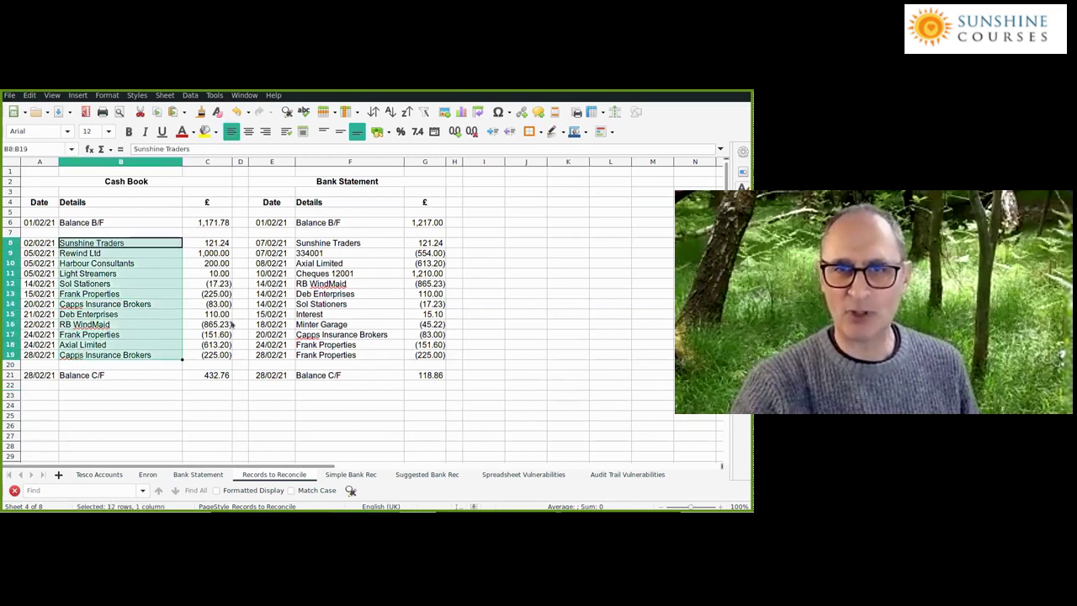
{"action": "left_click_drag", "start_coordinate": [336, 243], "coordinate": [322, 357]}
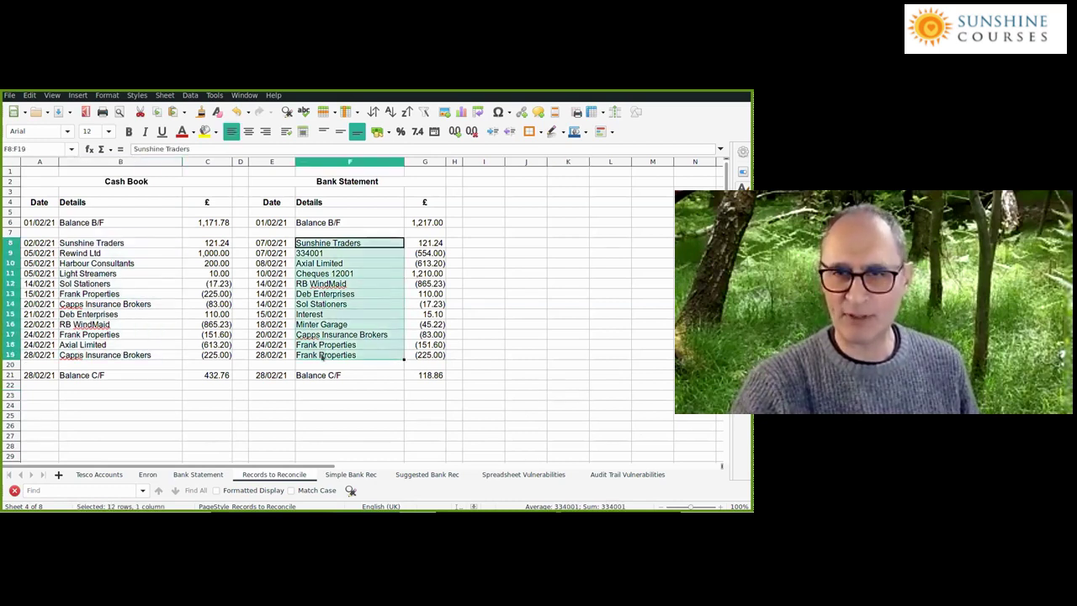
{"action": "left_click", "coordinate": [526, 354]}
{"action": "left_click_drag", "start_coordinate": [340, 243], "coordinate": [336, 354]}
{"action": "left_click_drag", "start_coordinate": [114, 244], "coordinate": [111, 356]}
{"action": "left_click", "coordinate": [637, 395]}
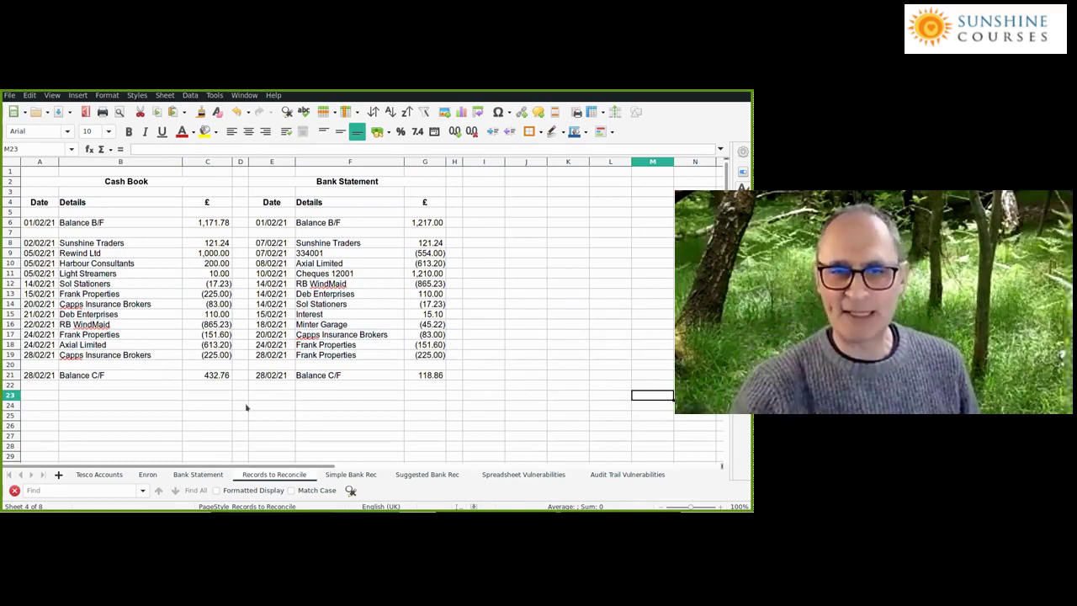
{"action": "left_click_drag", "start_coordinate": [220, 376], "coordinate": [33, 180]}
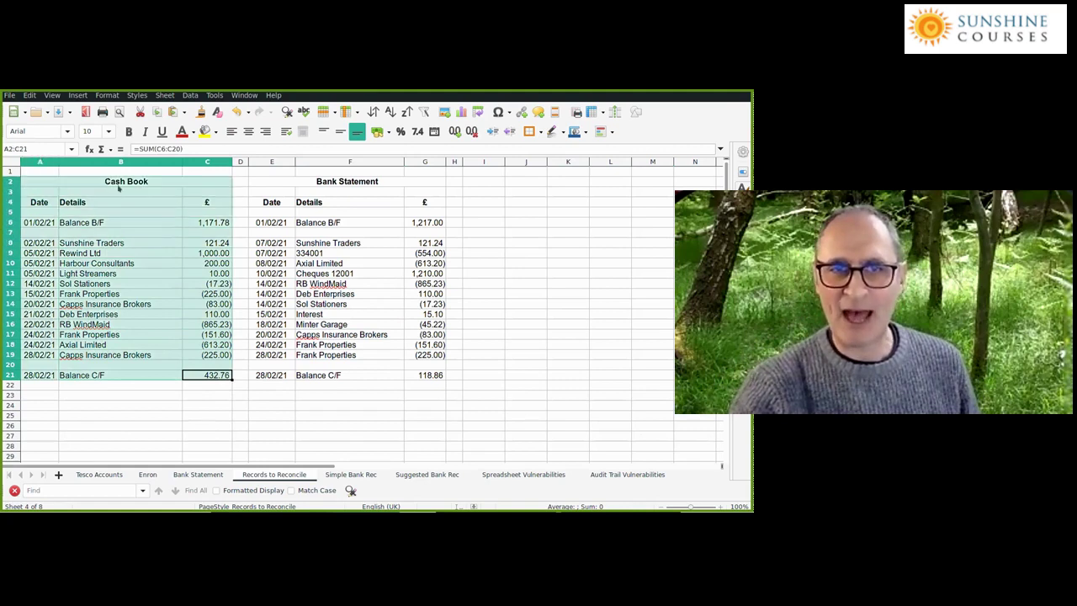
{"action": "left_click", "coordinate": [629, 415]}
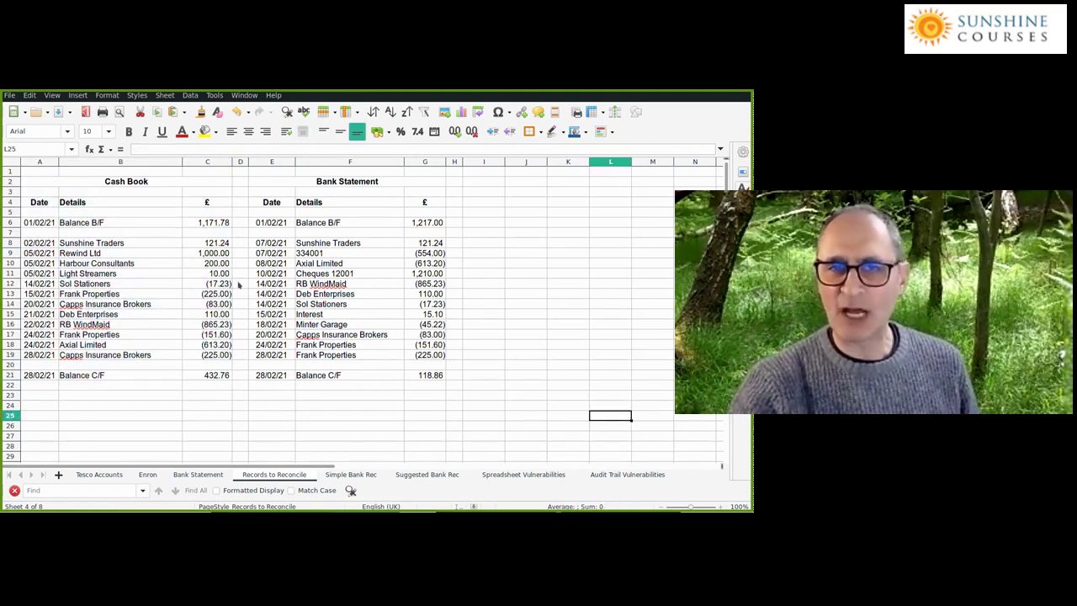
Compare individual cash book and bank statement amounts, and check the Sunshine Traders entry against its counterpart in the other record.
{"action": "left_click", "coordinate": [210, 266]}
{"action": "left_click", "coordinate": [427, 263]}
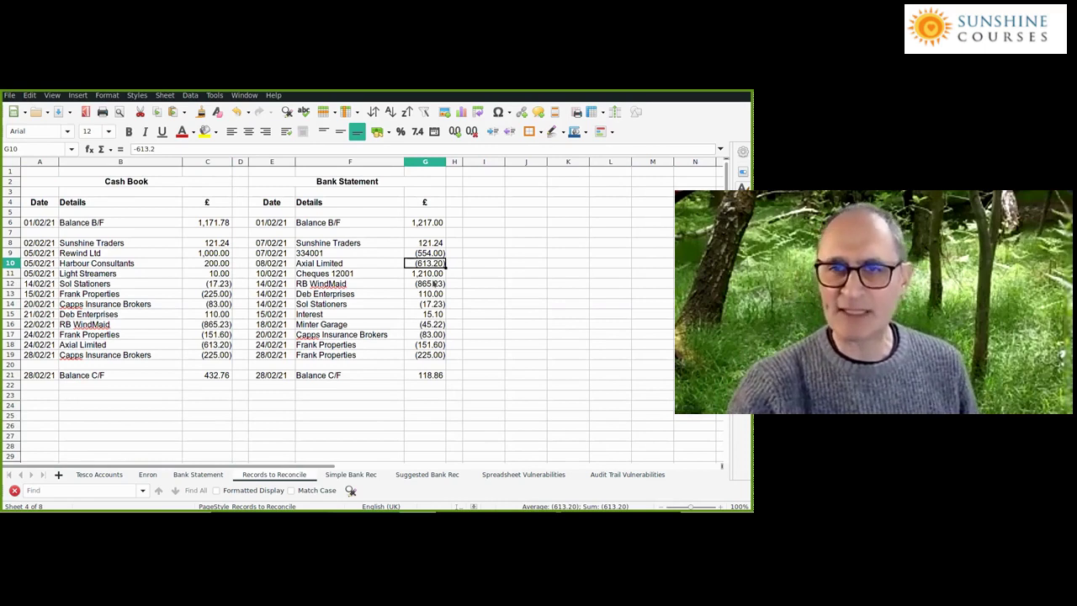
{"action": "left_click", "coordinate": [208, 284]}
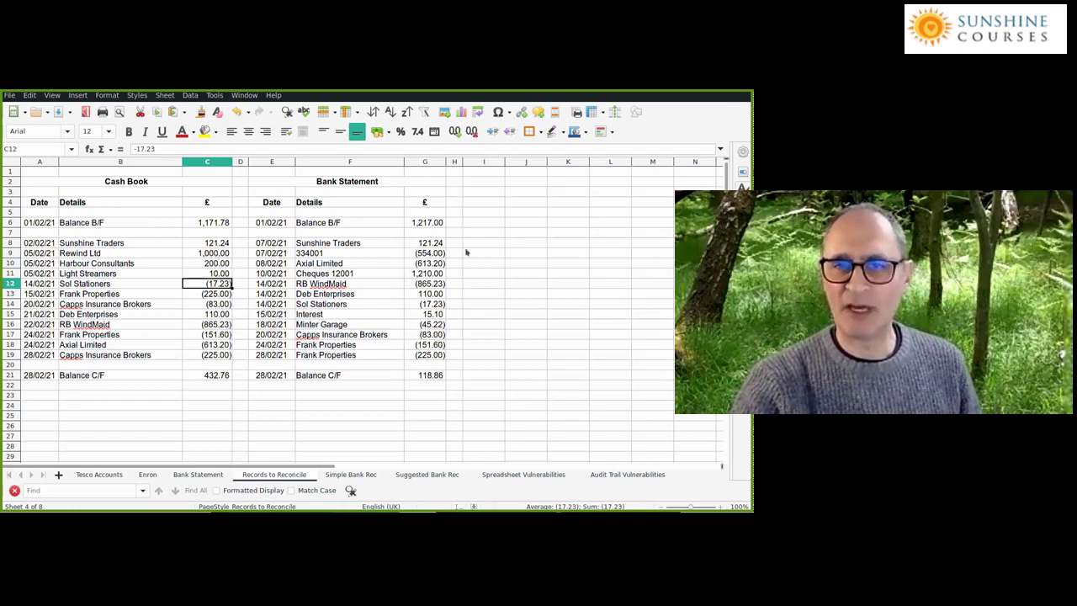
{"action": "left_click", "coordinate": [524, 365]}
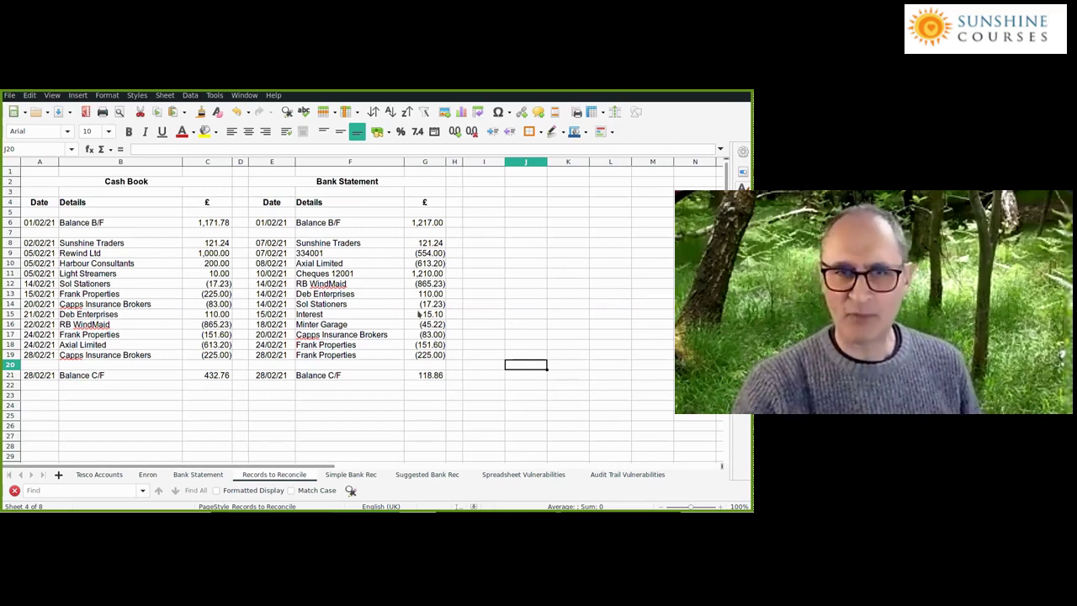
{"action": "left_click", "coordinate": [145, 244]}
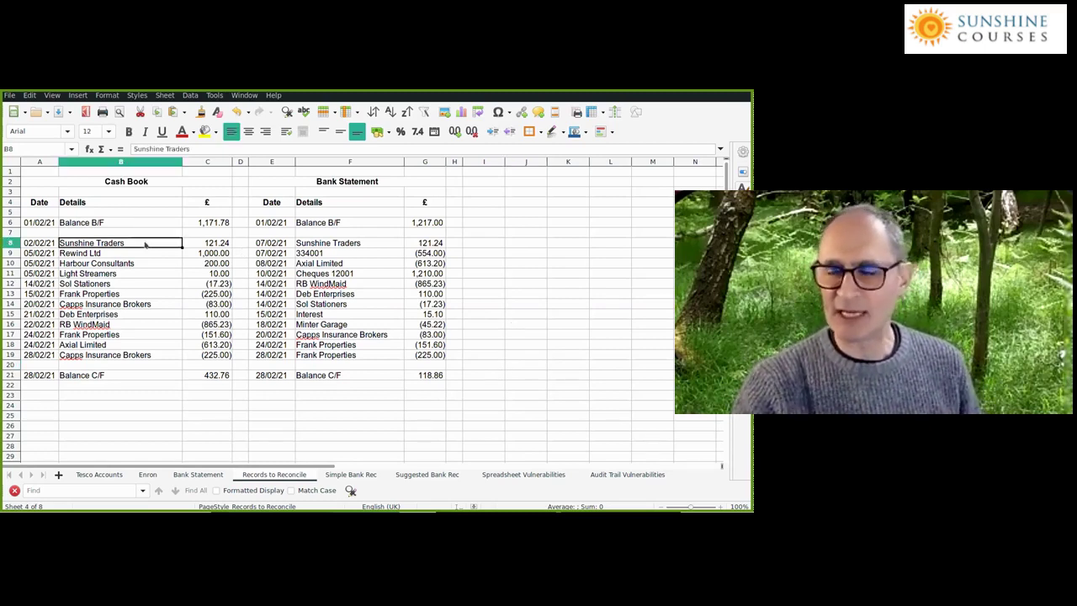
{"action": "left_click", "coordinate": [344, 244]}
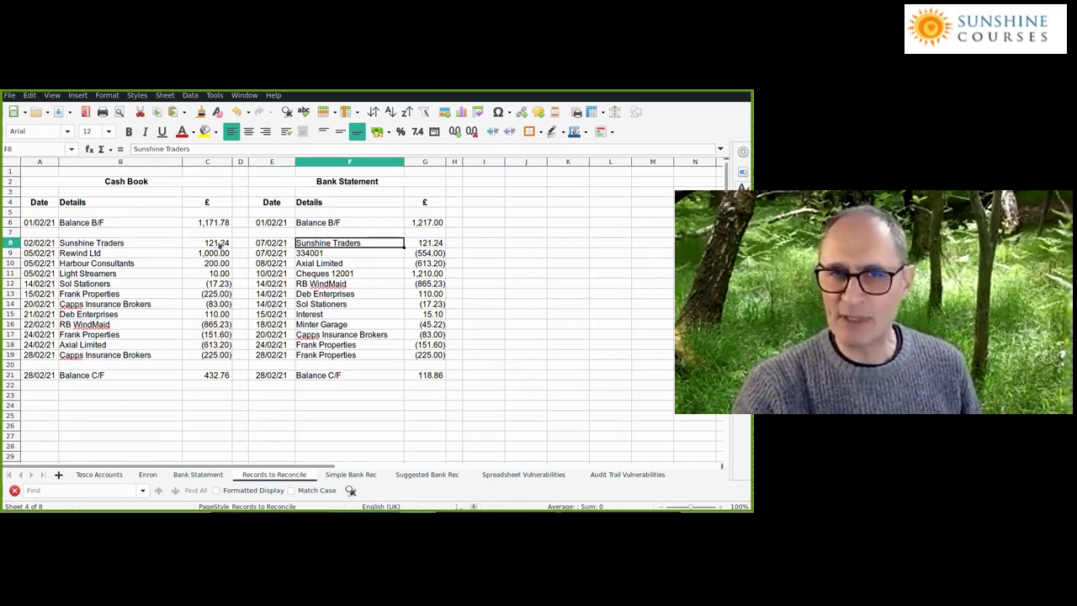
{"action": "left_click", "coordinate": [160, 246]}
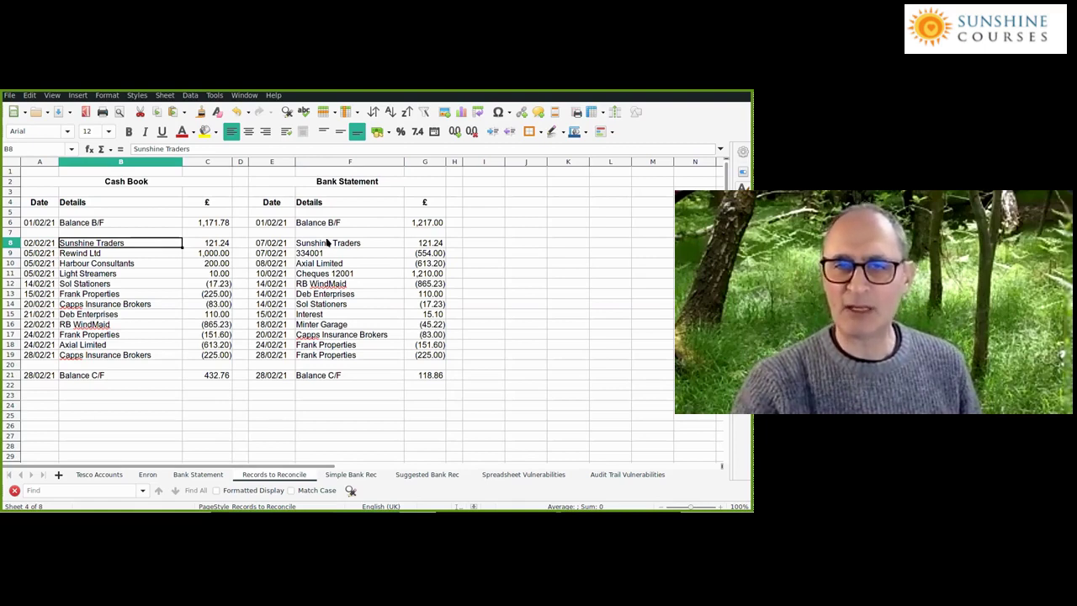
{"action": "left_click", "coordinate": [327, 242]}
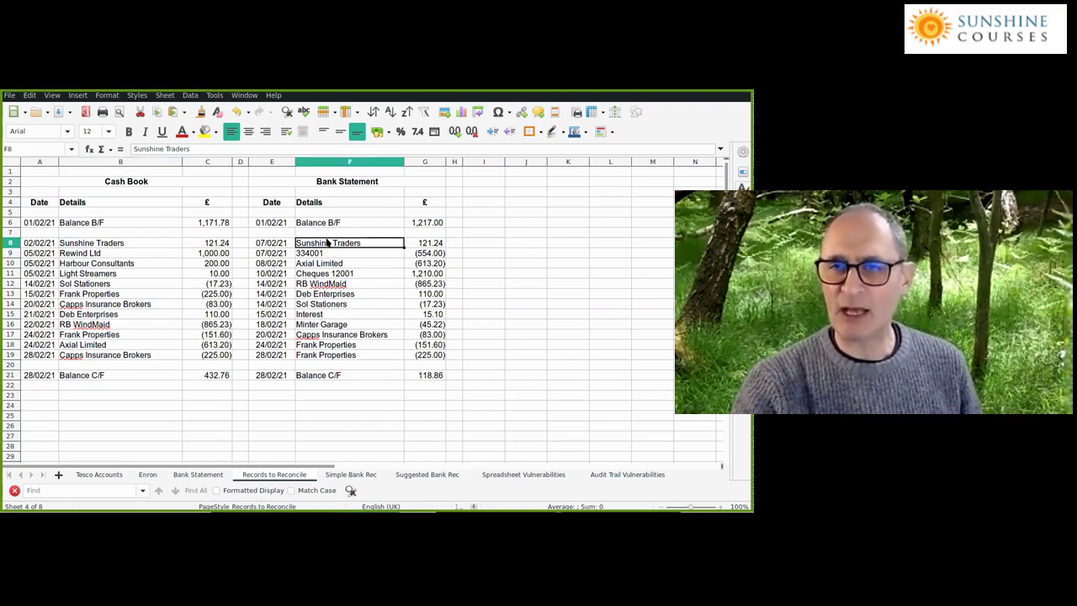
{"action": "left_click", "coordinate": [126, 243]}
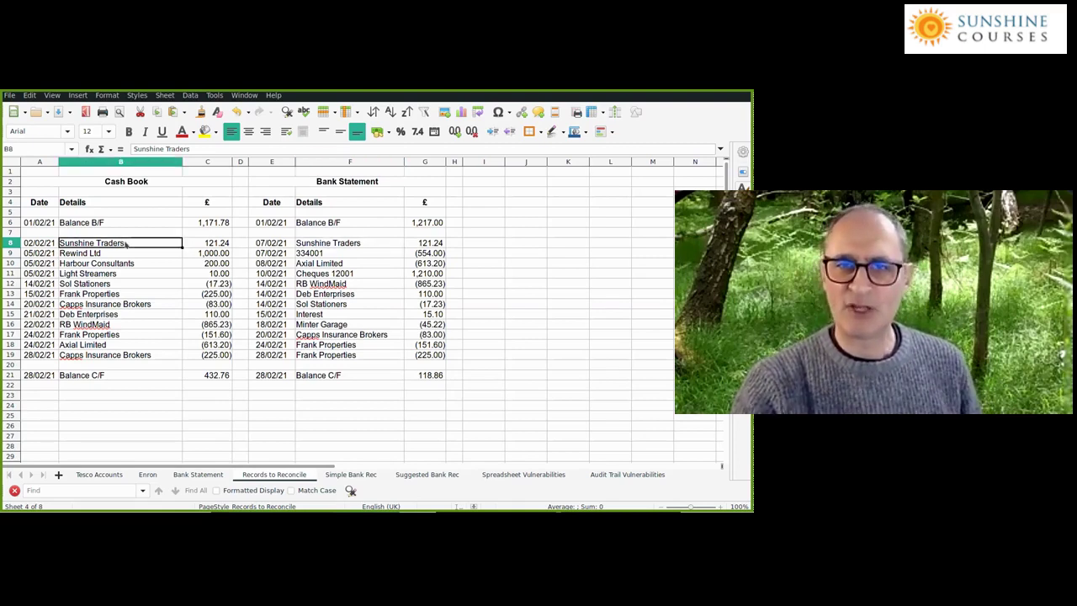
{"action": "left_click", "coordinate": [238, 243]}
{"action": "left_click", "coordinate": [452, 248]}
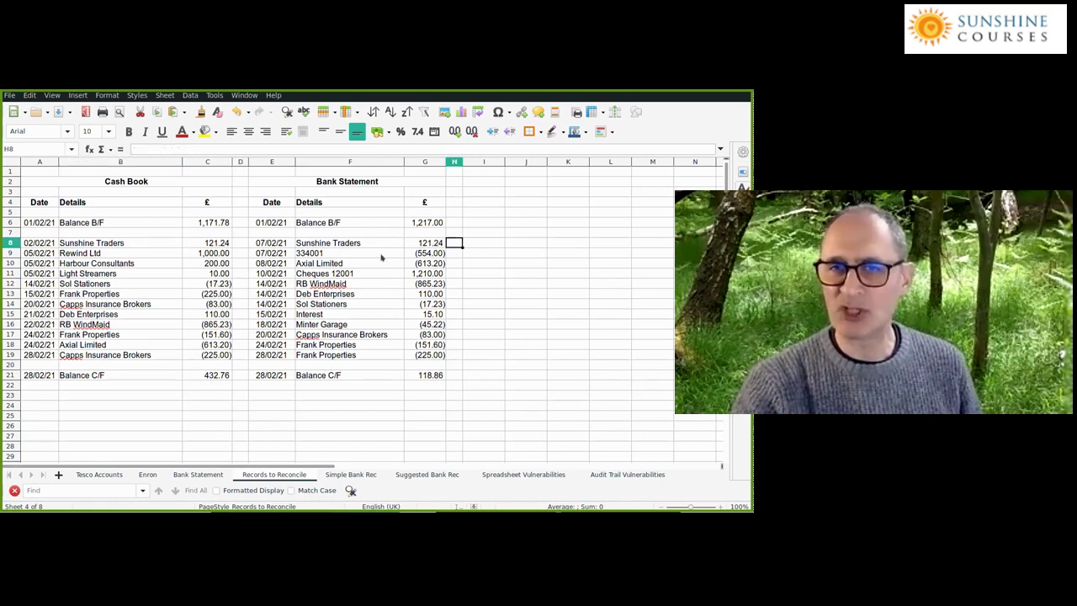
Mark the matching Sunshine Traders entries with an x in D8 beside the cash book amount and in H8 beside the bank statement amount.
{"action": "left_click", "coordinate": [239, 243]}
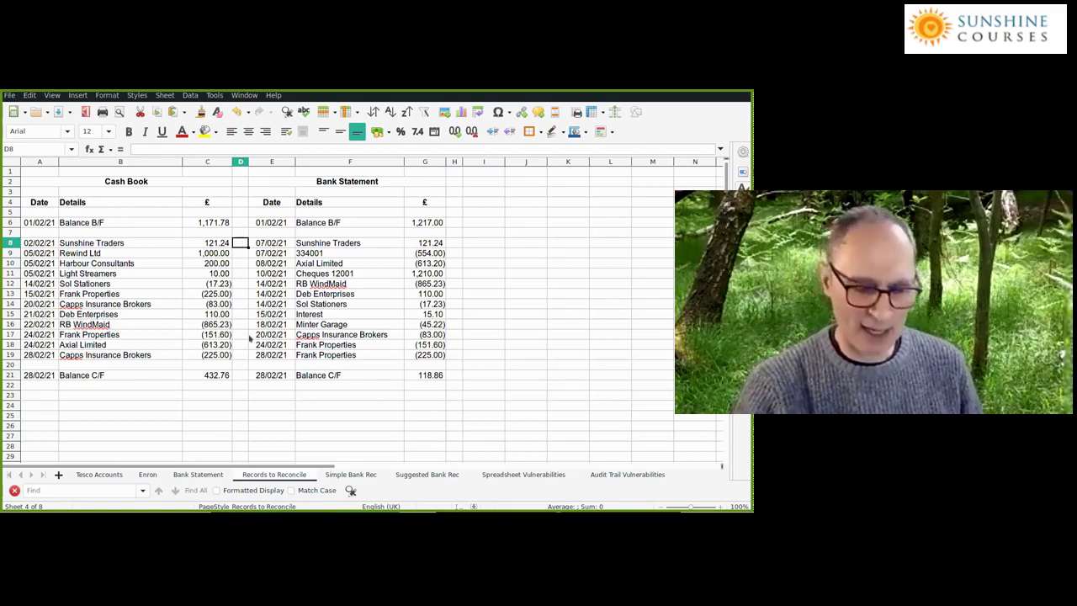
{"action": "type", "text": "x"}
{"action": "key", "text": "Tab"}
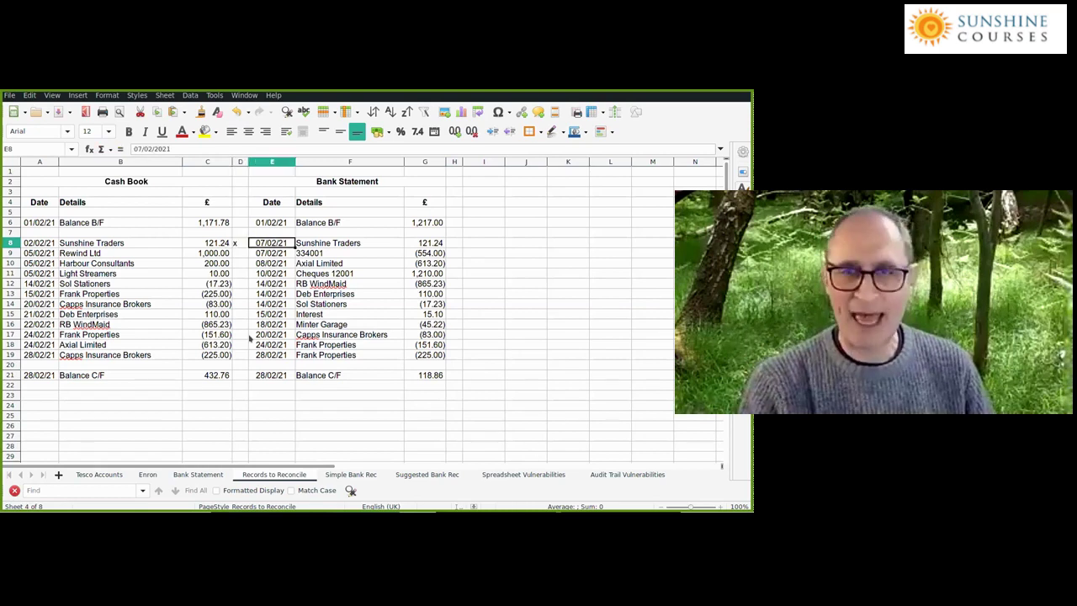
{"action": "key", "text": "Tab"}
{"action": "key", "text": "Tab"}
{"action": "key", "text": "Tab"}
{"action": "type", "text": "x"}
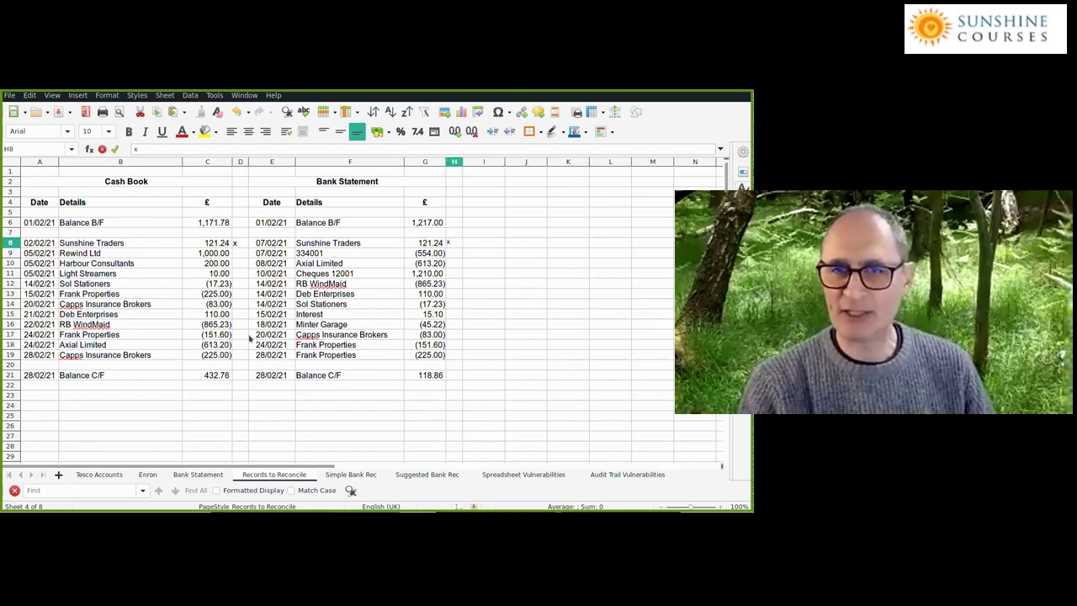
Set the font colour of marker columns D and H to red.
{"action": "left_click", "coordinate": [240, 162]}
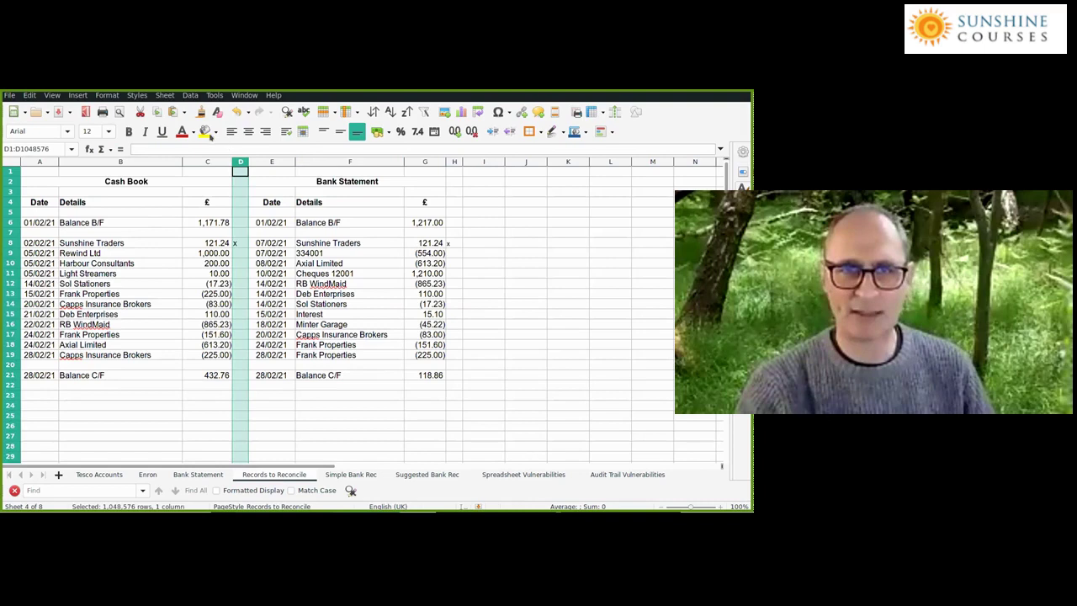
{"action": "left_click", "coordinate": [454, 162]}
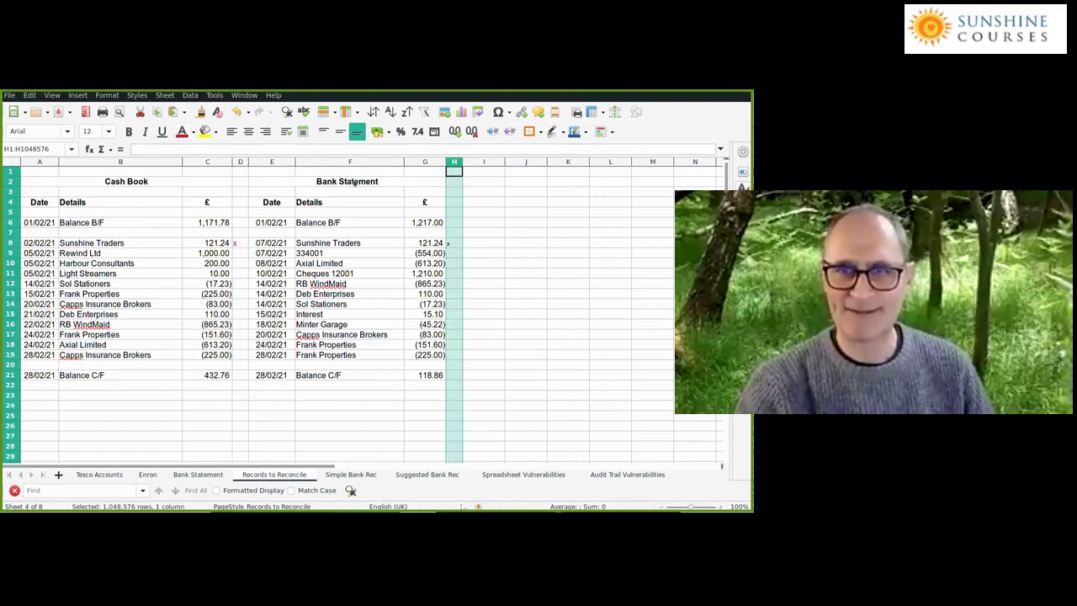
{"action": "left_click", "coordinate": [498, 316]}
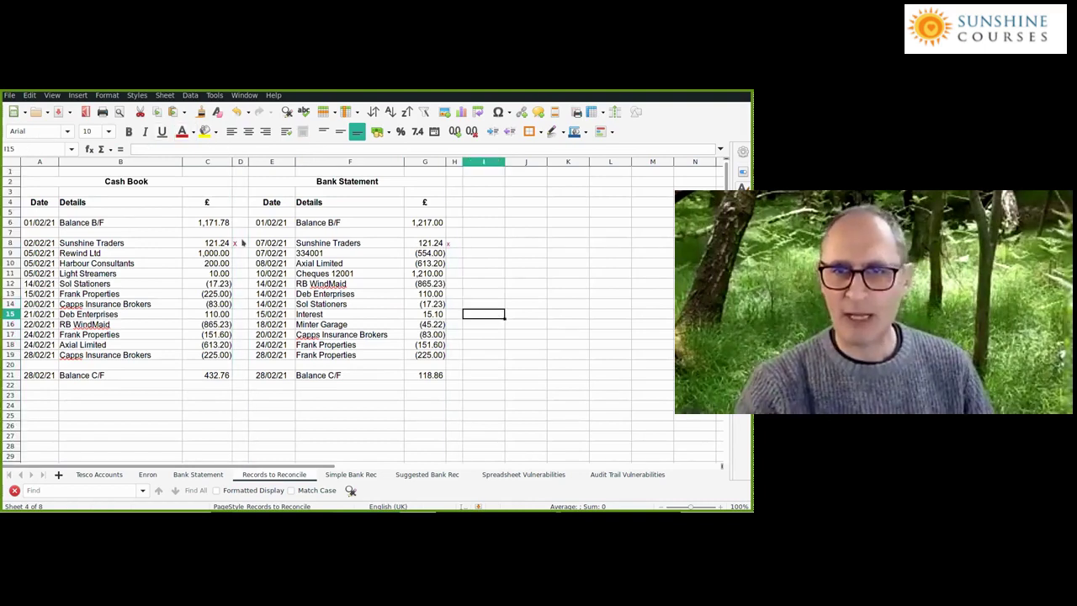
Set the font size of column H, beside the bank statement amounts, to 12.
{"action": "left_click", "coordinate": [458, 162]}
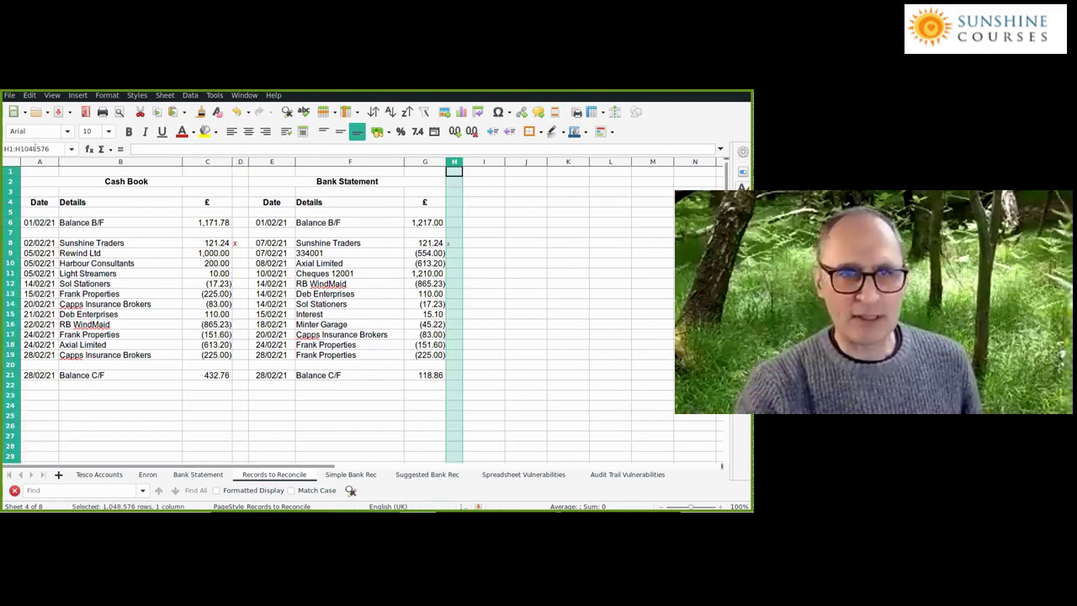
{"action": "left_click", "coordinate": [89, 132]}
{"action": "type", "text": "12"}
{"action": "key", "text": "Return"}
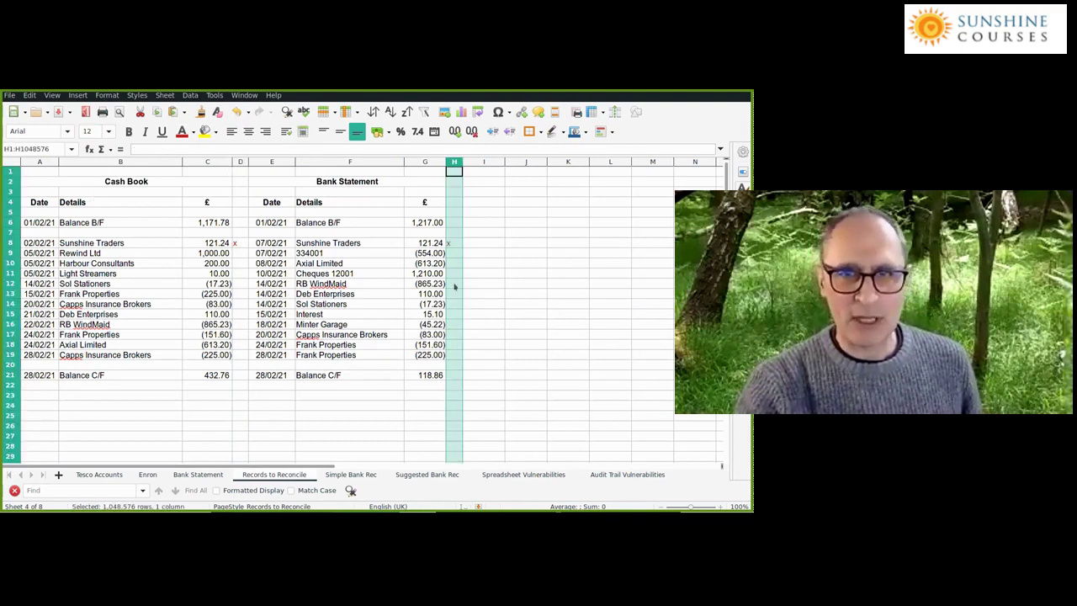
{"action": "left_click", "coordinate": [493, 301]}
Centre the contents of marker columns D and H horizontally.
{"action": "left_click", "coordinate": [241, 160]}
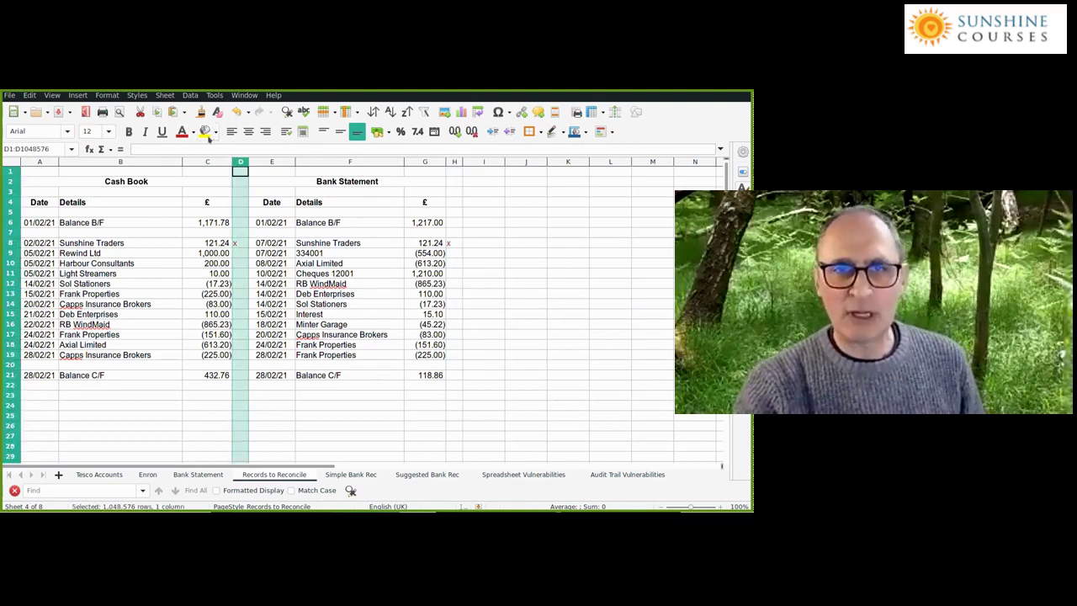
{"action": "left_click", "coordinate": [248, 132]}
{"action": "left_click", "coordinate": [454, 161]}
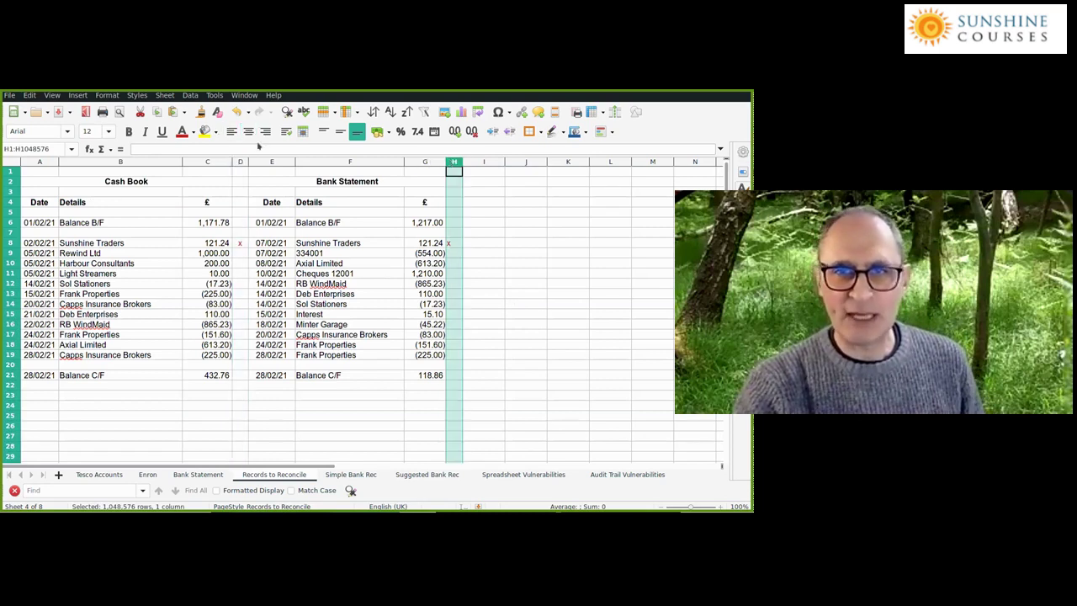
{"action": "left_click", "coordinate": [248, 131]}
{"action": "left_click", "coordinate": [493, 294]}
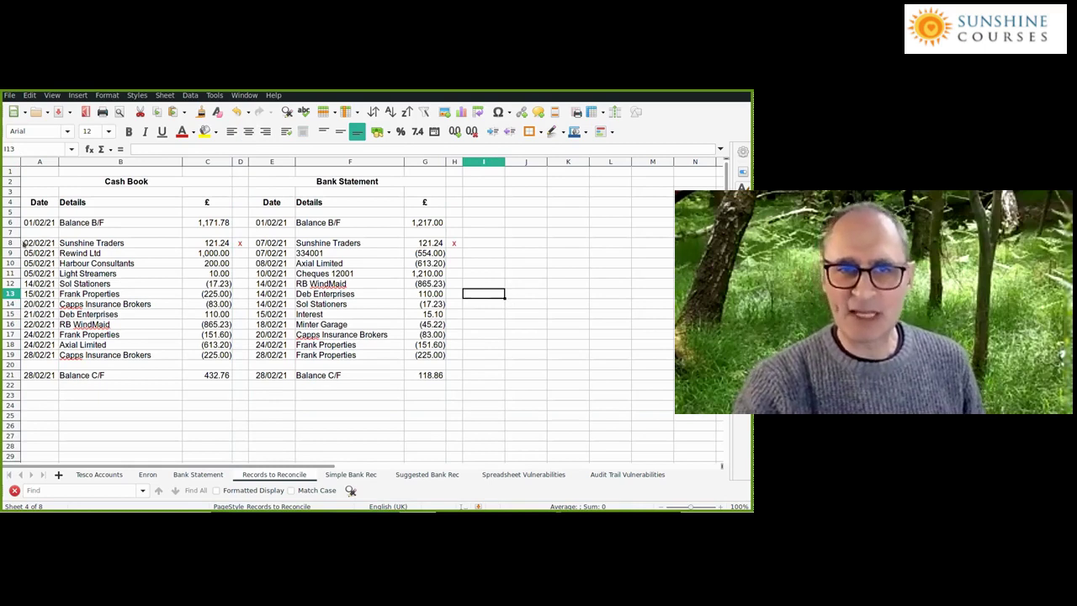
Compare the dates, details and amounts of the Sunshine Traders entry in the cash book and the bank statement.
{"action": "left_click", "coordinate": [208, 243]}
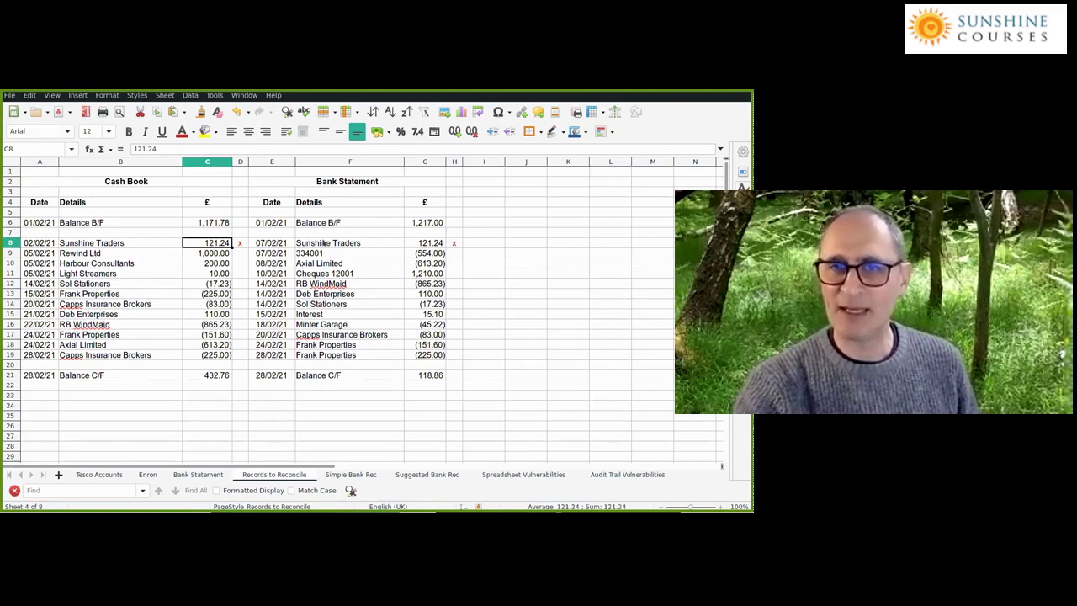
{"action": "left_click", "coordinate": [275, 244]}
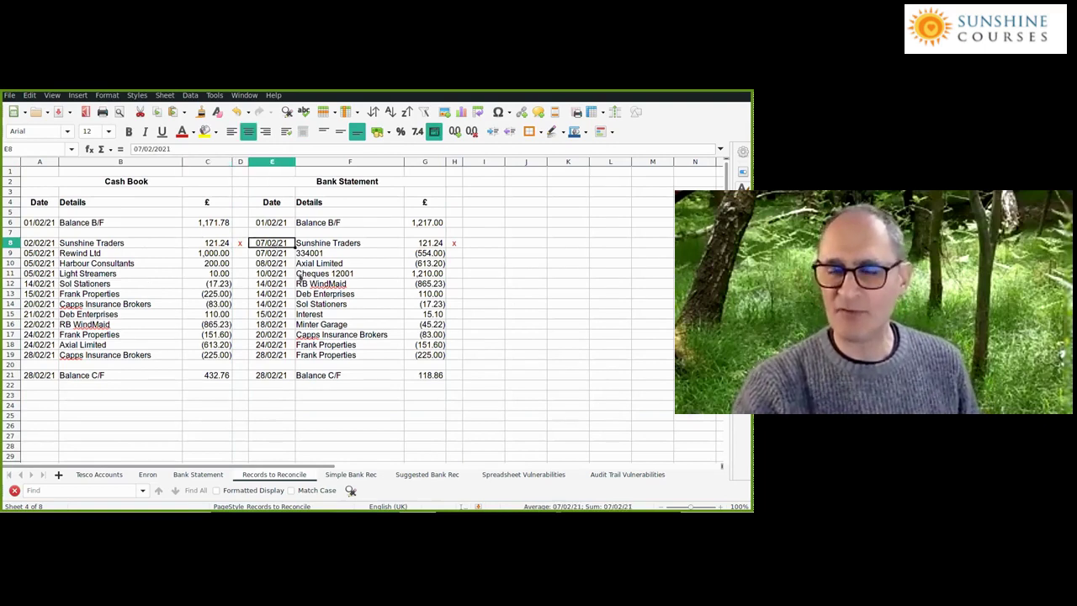
{"action": "left_click", "coordinate": [52, 243]}
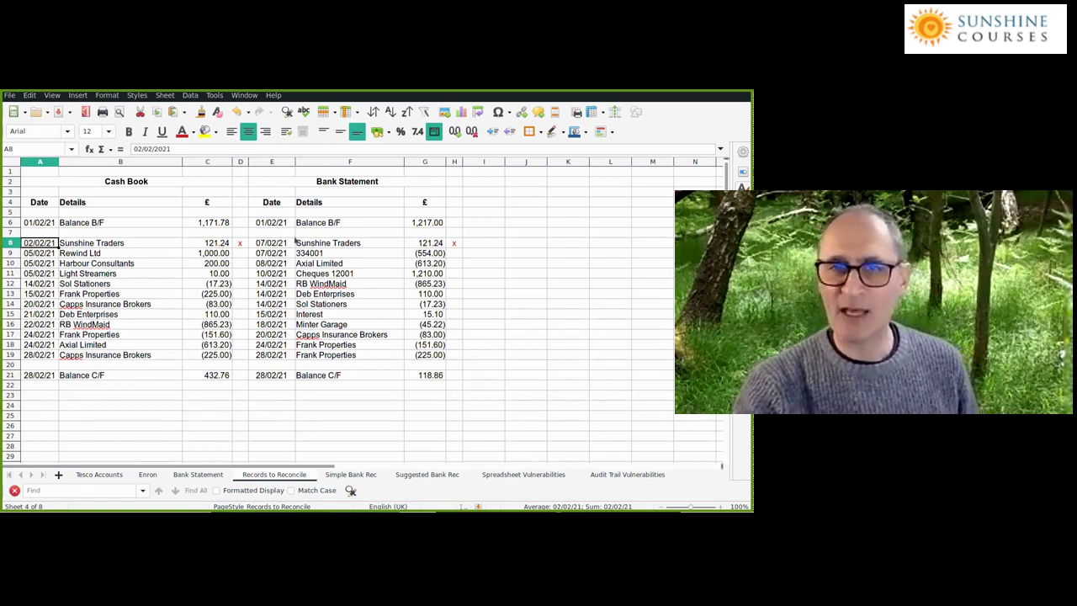
{"action": "left_click", "coordinate": [280, 243]}
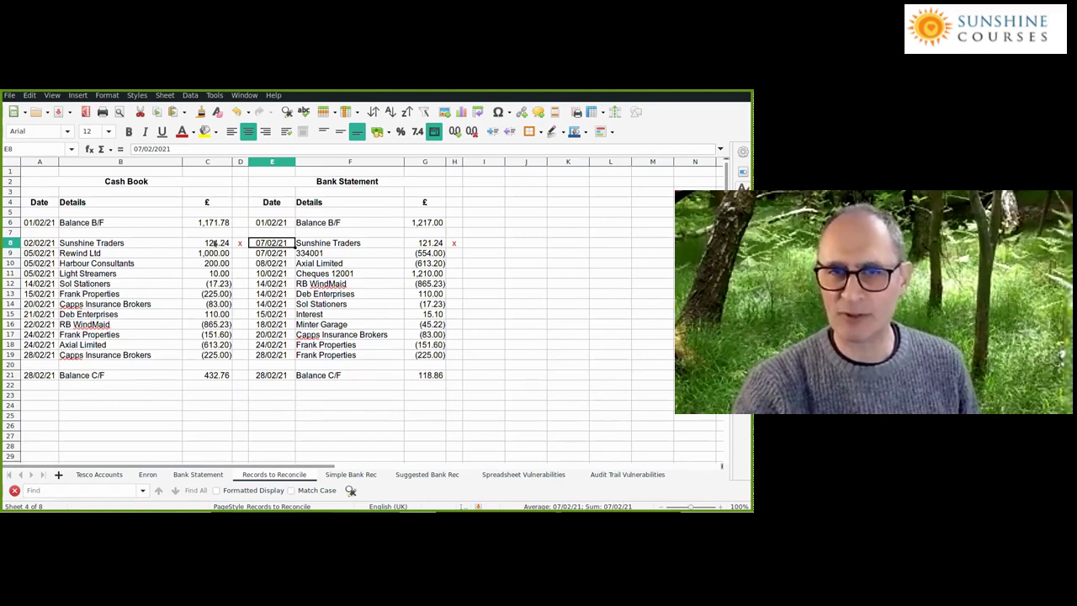
{"action": "left_click", "coordinate": [50, 243]}
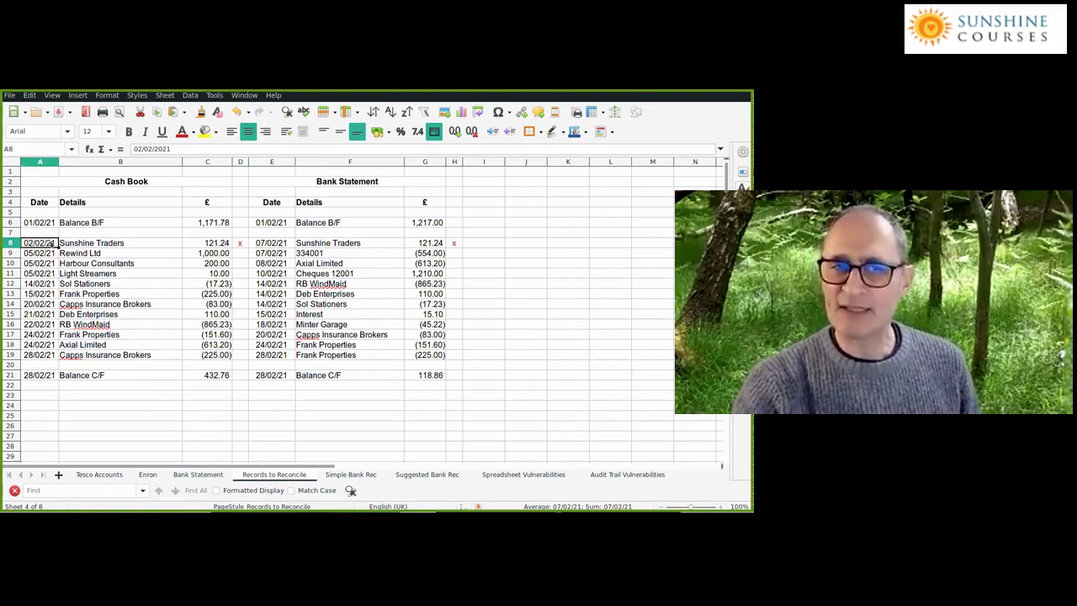
{"action": "left_click", "coordinate": [272, 243]}
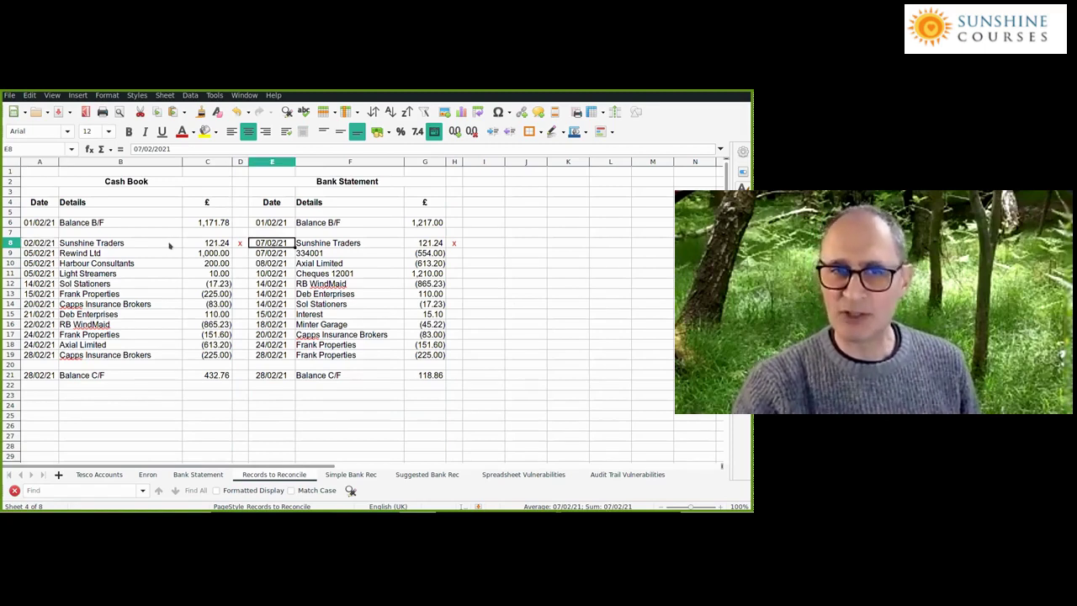
{"action": "left_click", "coordinate": [217, 243]}
{"action": "left_click", "coordinate": [426, 245]}
{"action": "left_click", "coordinate": [216, 243]}
{"action": "left_click", "coordinate": [426, 244]}
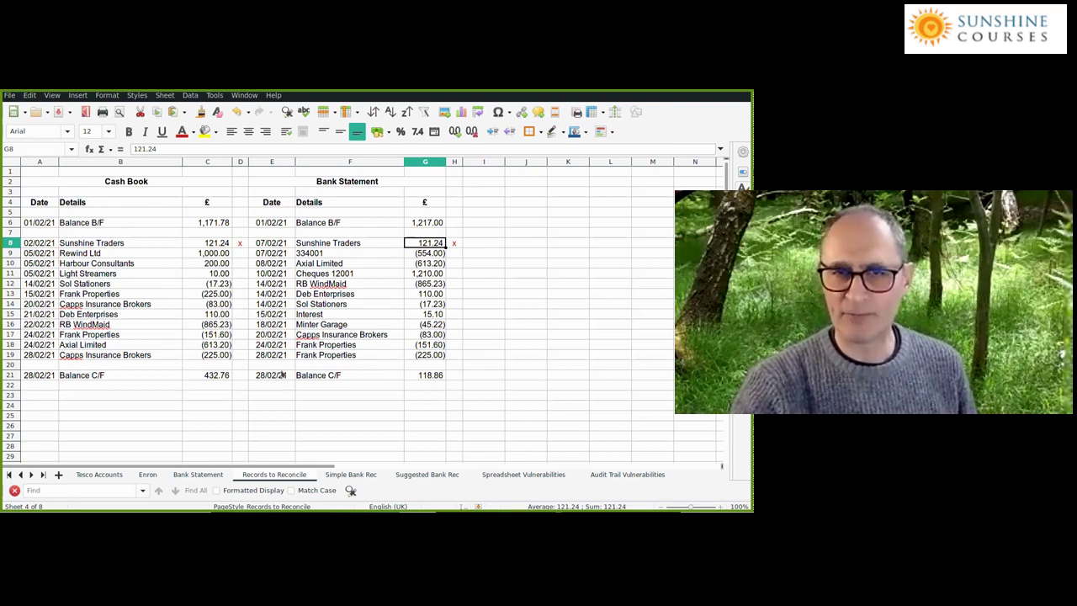
{"action": "left_click", "coordinate": [147, 243]}
{"action": "left_click", "coordinate": [311, 243]}
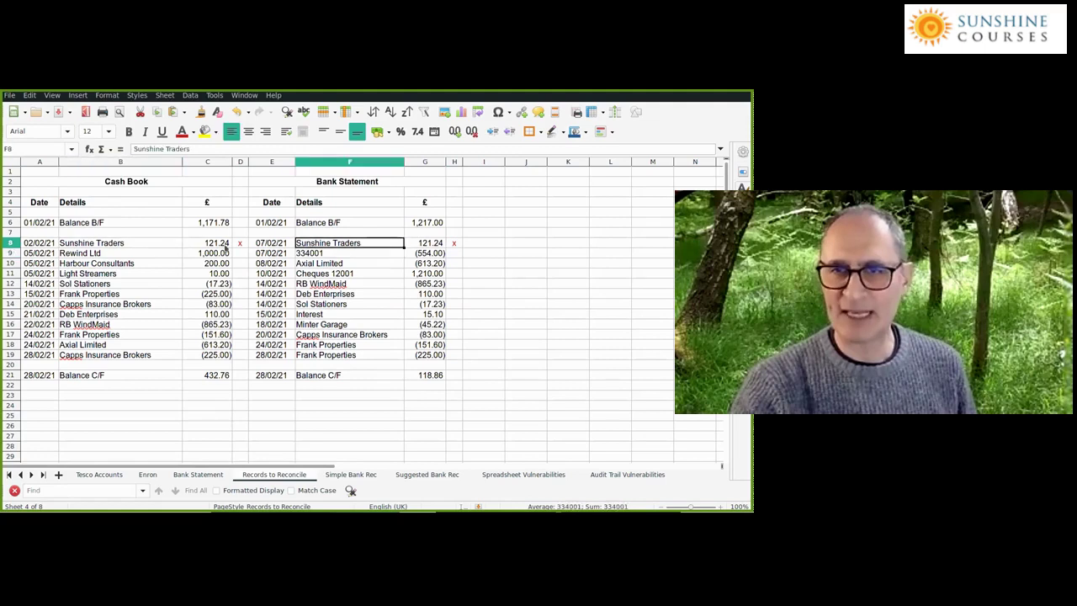
{"action": "left_click", "coordinate": [39, 247]}
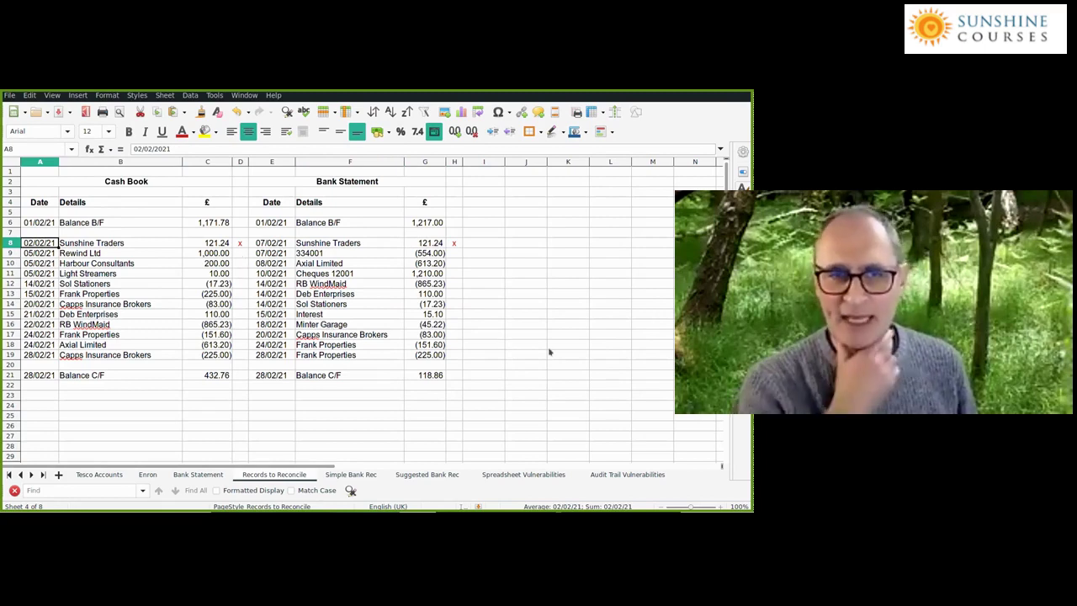
Check the bank statement amounts for a match to the Rewind Ltd cash book receipt of 1,000.00.
{"action": "key", "text": "Down"}
{"action": "key", "text": "Right"}
{"action": "key", "text": "Right"}
{"action": "key", "text": "Right"}
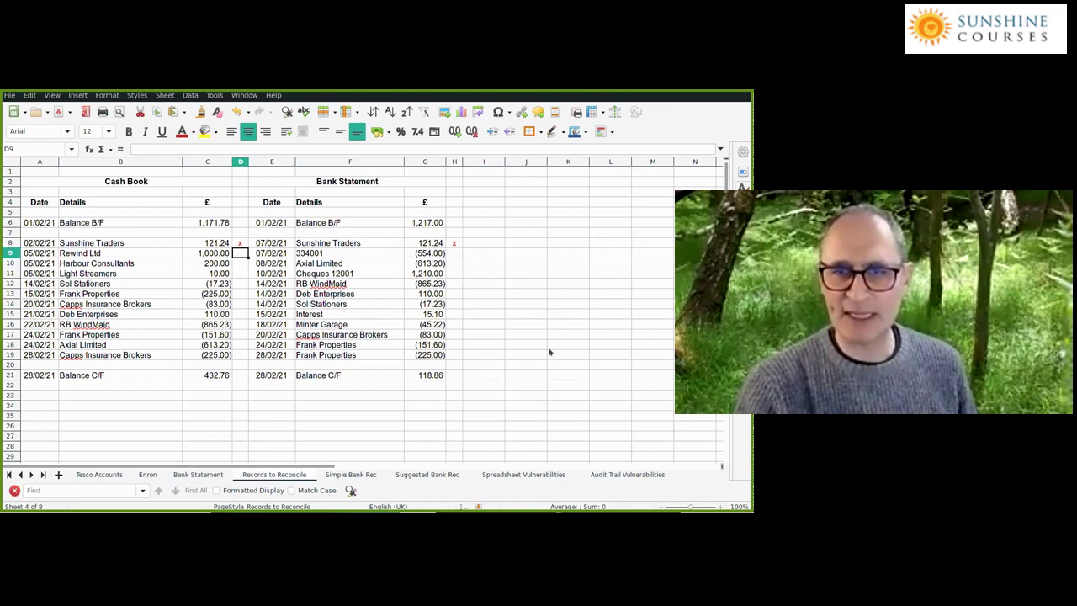
{"action": "key", "text": "Right"}
{"action": "key", "text": "Right"}
{"action": "key", "text": "Right"}
{"action": "key", "text": "Right"}
{"action": "key", "text": "Left"}
{"action": "key", "text": "Down"}
{"action": "key", "text": "Down"}
{"action": "key", "text": "Down"}
{"action": "key", "text": "Down"}
{"action": "key", "text": "Down"}
{"action": "key", "text": "Down"}
{"action": "key", "text": "Down"}
{"action": "key", "text": "Down"}
{"action": "key", "text": "Down"}
{"action": "key", "text": "Down"}
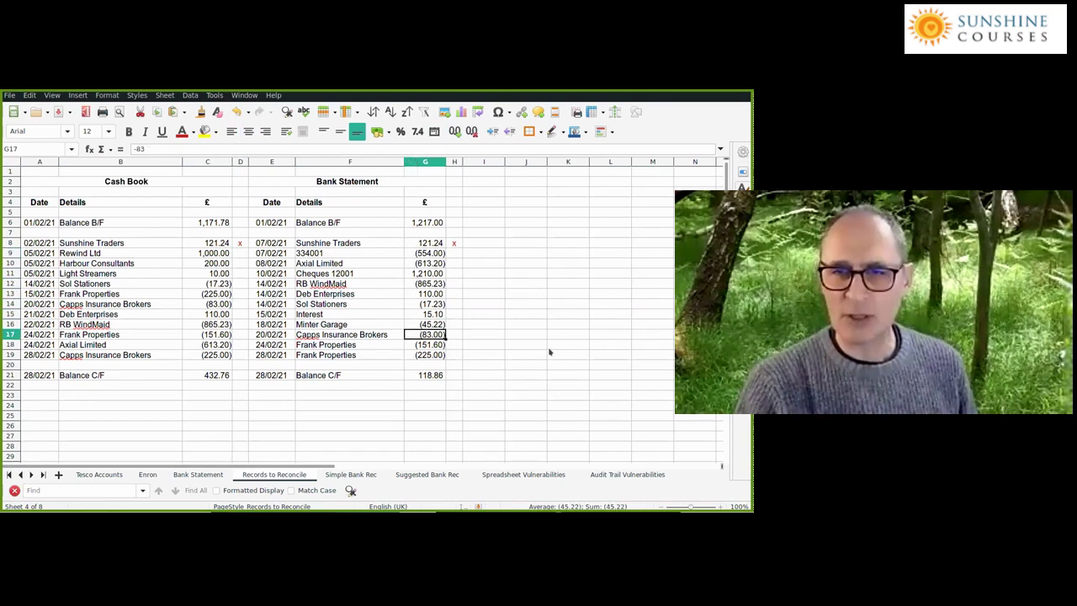
{"action": "key", "text": "Up"}
{"action": "key", "text": "Up"}
{"action": "key", "text": "Up"}
{"action": "key", "text": "Up"}
{"action": "key", "text": "Up"}
{"action": "key", "text": "Up"}
{"action": "key", "text": "Up"}
{"action": "key", "text": "Up"}
{"action": "key", "text": "Up"}
{"action": "key", "text": "Up"}
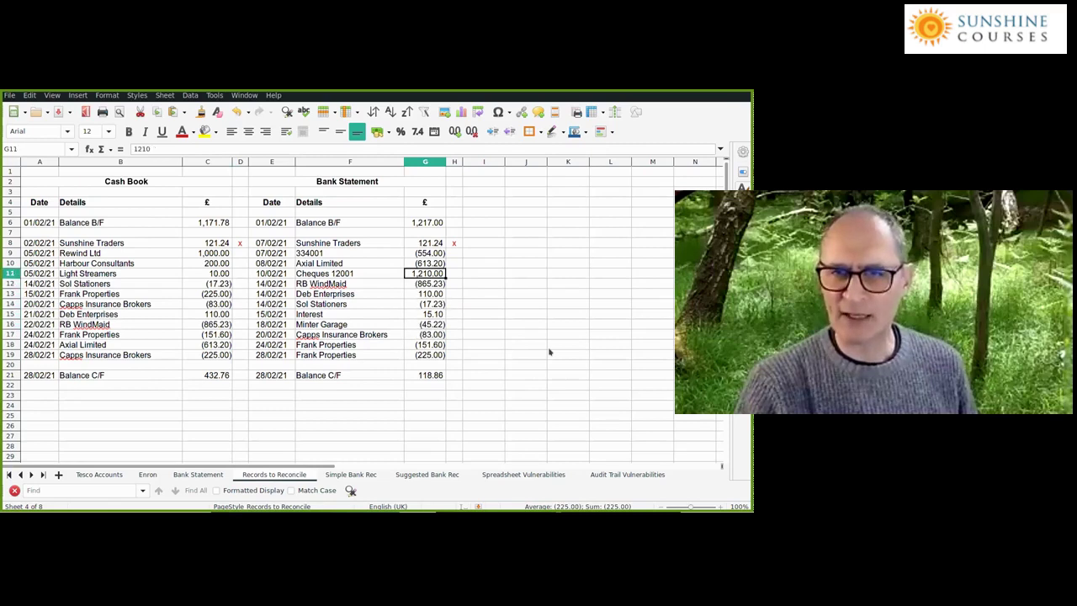
{"action": "key", "text": "Left"}
{"action": "key", "text": "Left"}
{"action": "key", "text": "Right"}
{"action": "key", "text": "Right"}
{"action": "key", "text": "Left"}
{"action": "key", "text": "Right"}
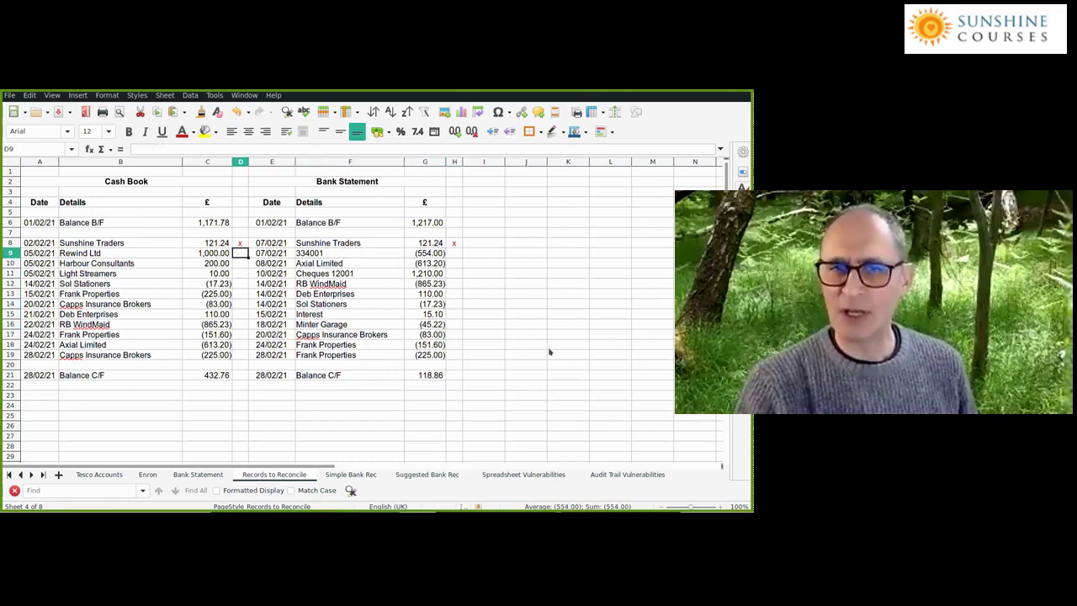
{"action": "key", "text": "Left"}
{"action": "key", "text": "Left"}
{"action": "key", "text": "Left"}
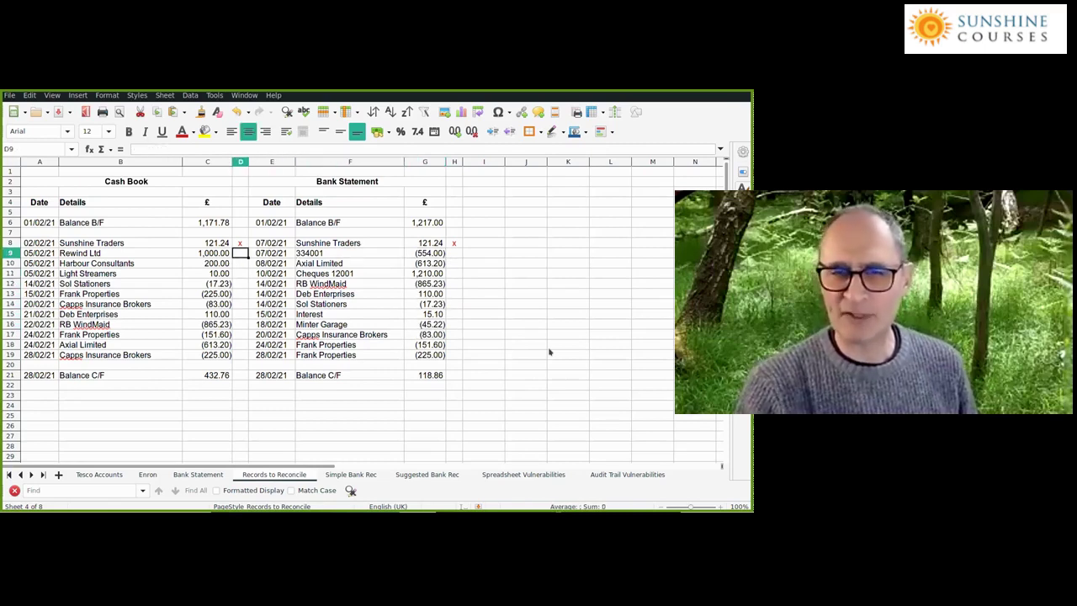
Check the bank statement entries for a match to the Harbour Consultants cash book receipt of 200.00.
{"action": "key", "text": "Down"}
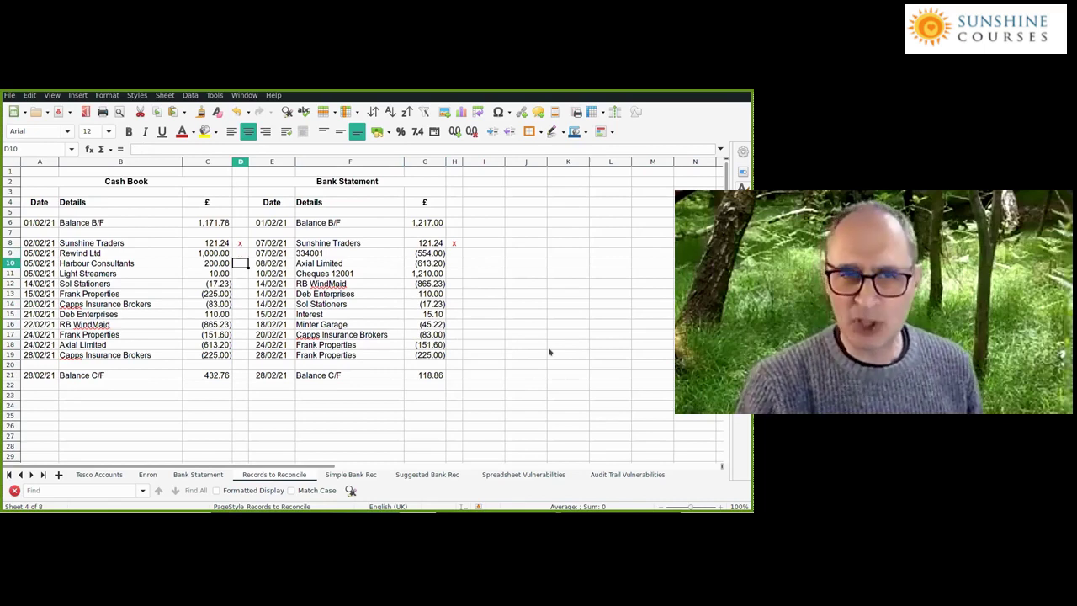
{"action": "key", "text": "Right"}
{"action": "key", "text": "Right"}
{"action": "key", "text": "Right"}
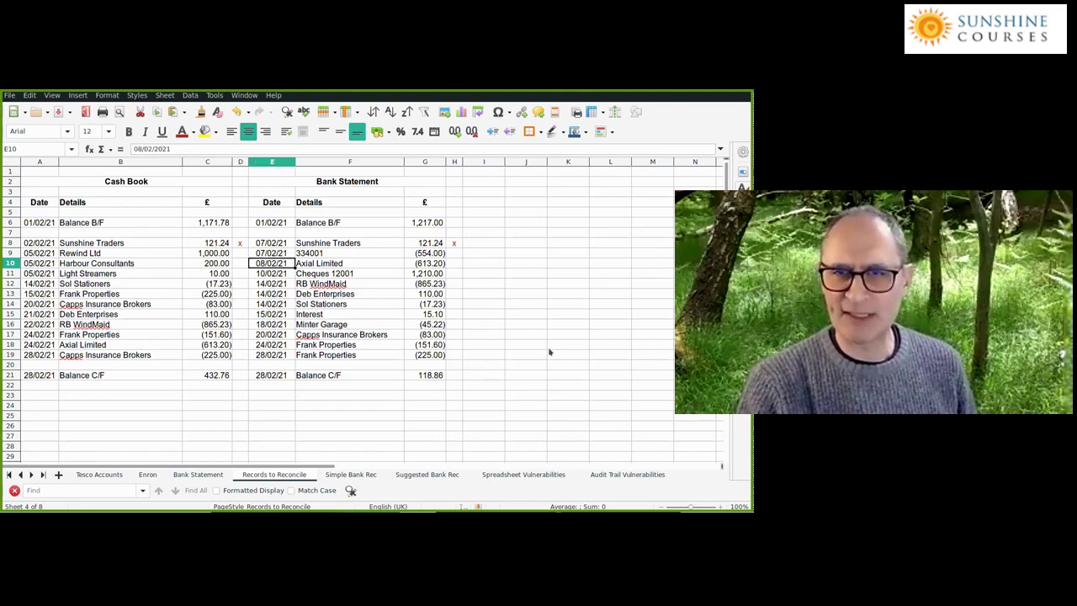
{"action": "key", "text": "Down"}
{"action": "key", "text": "Down"}
{"action": "key", "text": "Down"}
{"action": "key", "text": "Down"}
{"action": "key", "text": "Down"}
{"action": "key", "text": "Down"}
{"action": "key", "text": "Down"}
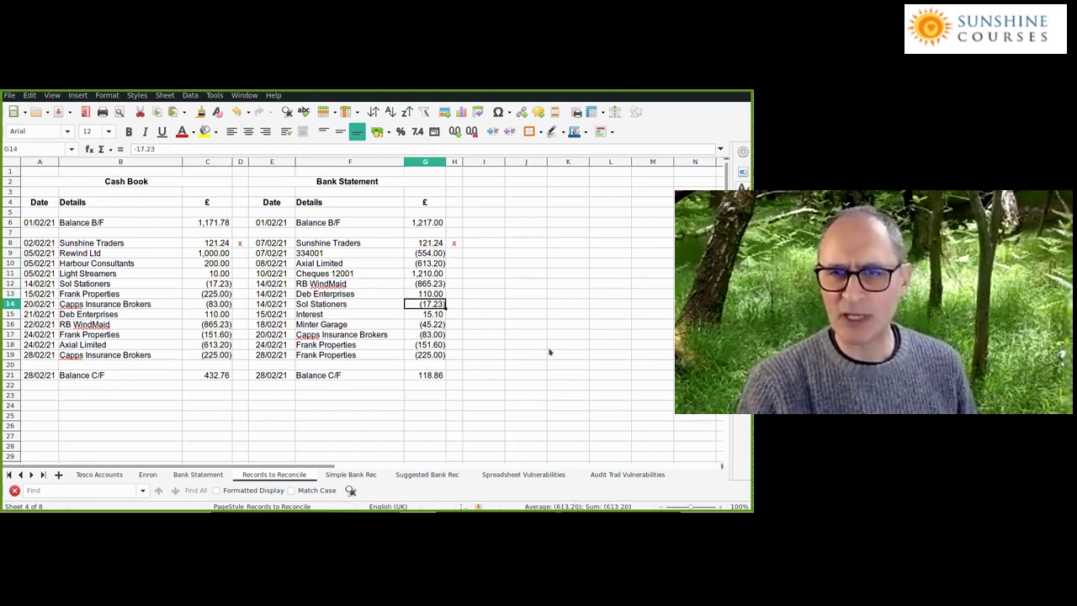
{"action": "key", "text": "Up"}
{"action": "key", "text": "Up"}
{"action": "key", "text": "Up"}
{"action": "key", "text": "Up"}
{"action": "key", "text": "Up"}
{"action": "key", "text": "Up"}
{"action": "key", "text": "Up"}
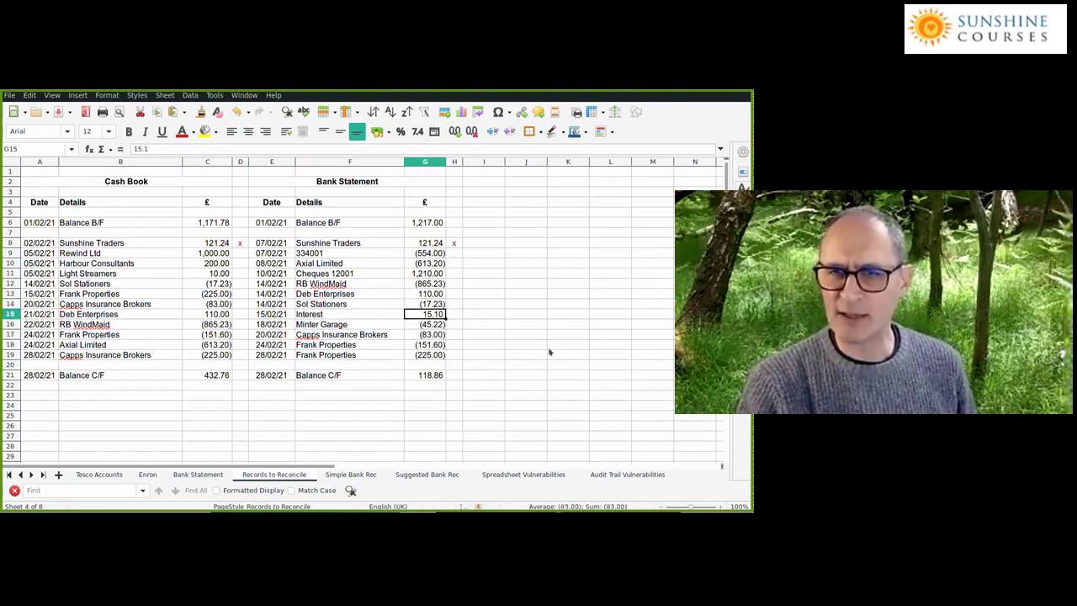
{"action": "key", "text": "Left"}
{"action": "key", "text": "Left"}
{"action": "key", "text": "Left"}
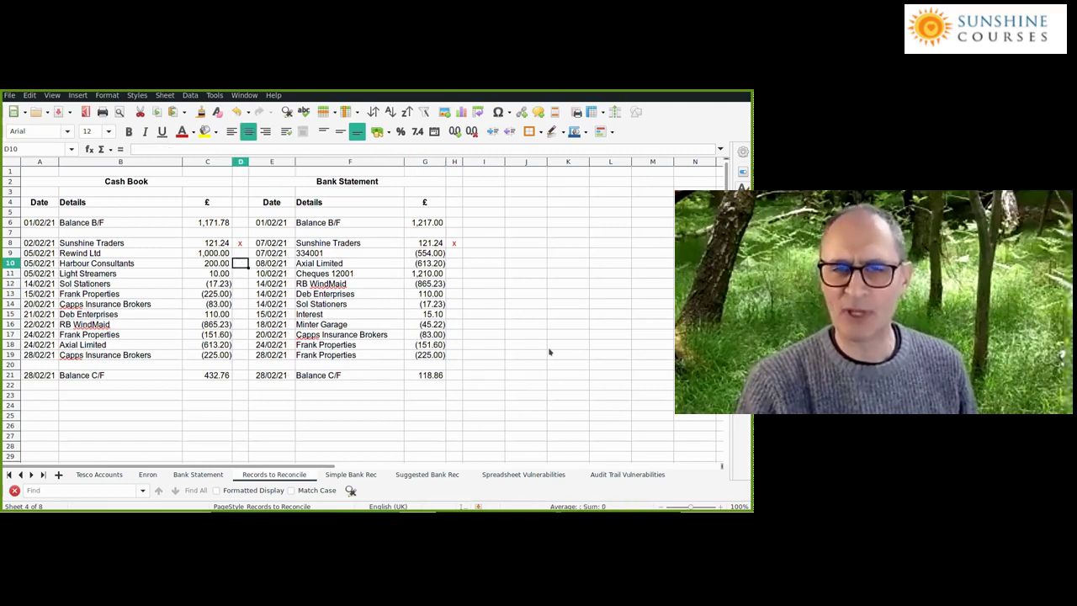
Check the bank statement entries for a match to the Light Streamers cash book receipt of 10.00.
{"action": "key", "text": "Down"}
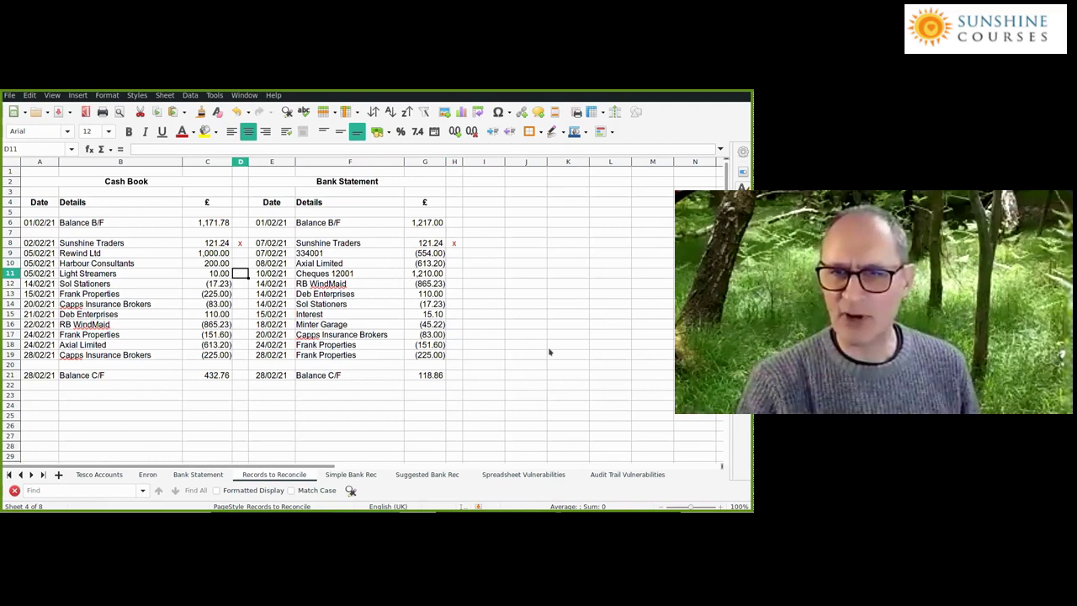
{"action": "key", "text": "Down"}
{"action": "key", "text": "Down"}
{"action": "key", "text": "Down"}
{"action": "key", "text": "Down"}
{"action": "key", "text": "Right"}
{"action": "key", "text": "Right"}
{"action": "key", "text": "Right"}
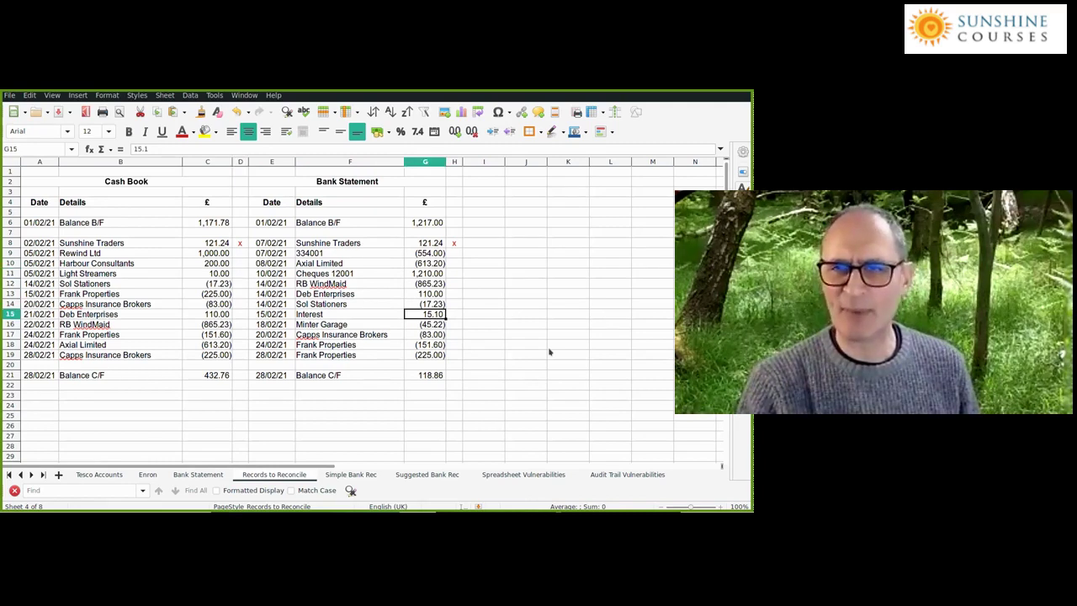
{"action": "key", "text": "Up"}
{"action": "key", "text": "Up"}
{"action": "key", "text": "Up"}
{"action": "key", "text": "Up"}
{"action": "key", "text": "Left"}
{"action": "key", "text": "Left"}
{"action": "key", "text": "Left"}
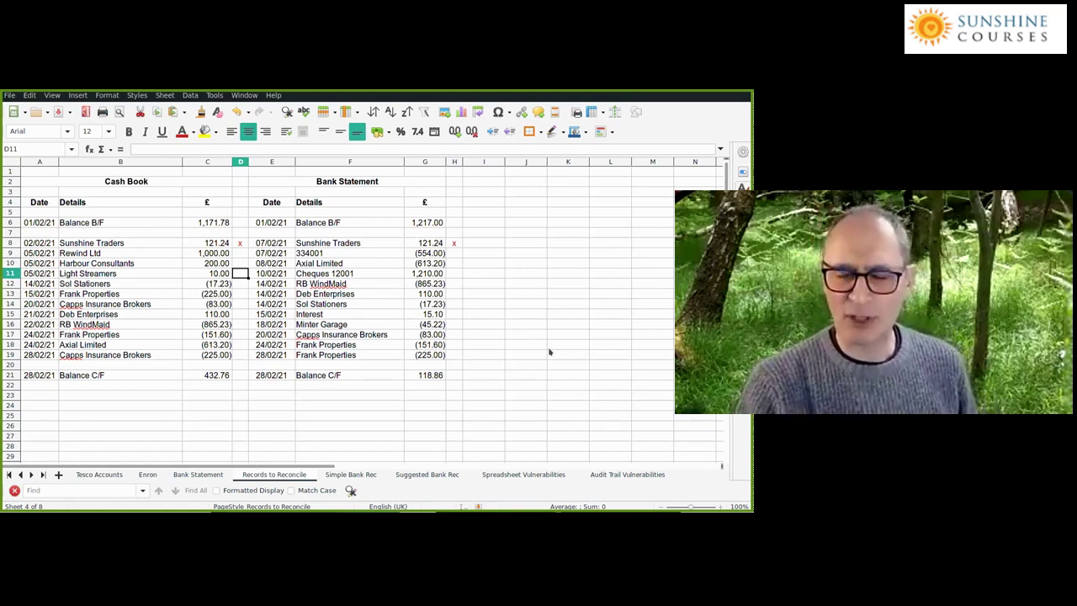
Compare the Rewind Ltd, Harbour Consultants and Light Streamers receipts as a group with the upper bank statement entries.
{"action": "key", "text": "Up"}
{"action": "key", "text": "Up"}
{"action": "key", "text": "Up"}
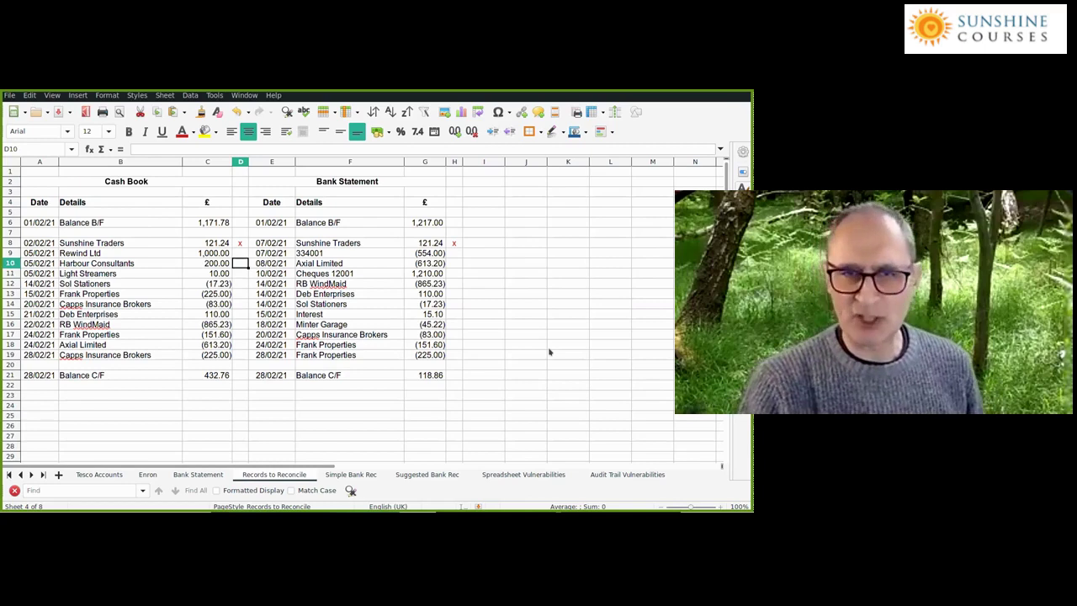
{"action": "key", "text": "Left"}
{"action": "key", "text": "Down"}
{"action": "key", "text": "Down"}
{"action": "key", "text": "Down"}
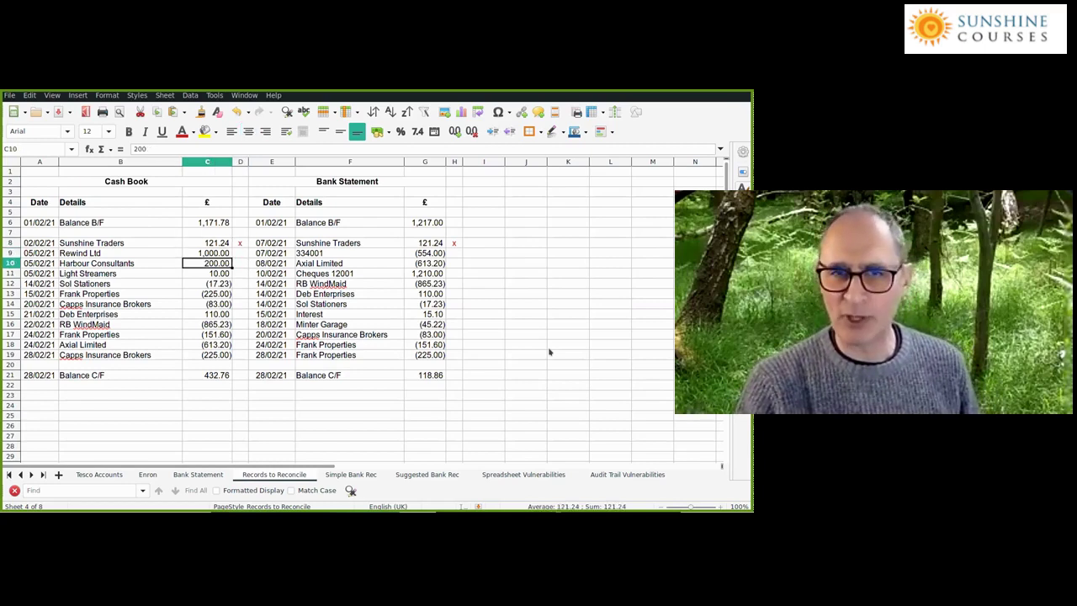
{"action": "key", "text": "Right"}
{"action": "key", "text": "Right"}
{"action": "key", "text": "Right"}
{"action": "key", "text": "Up"}
{"action": "key", "text": "Up"}
{"action": "key", "text": "Up"}
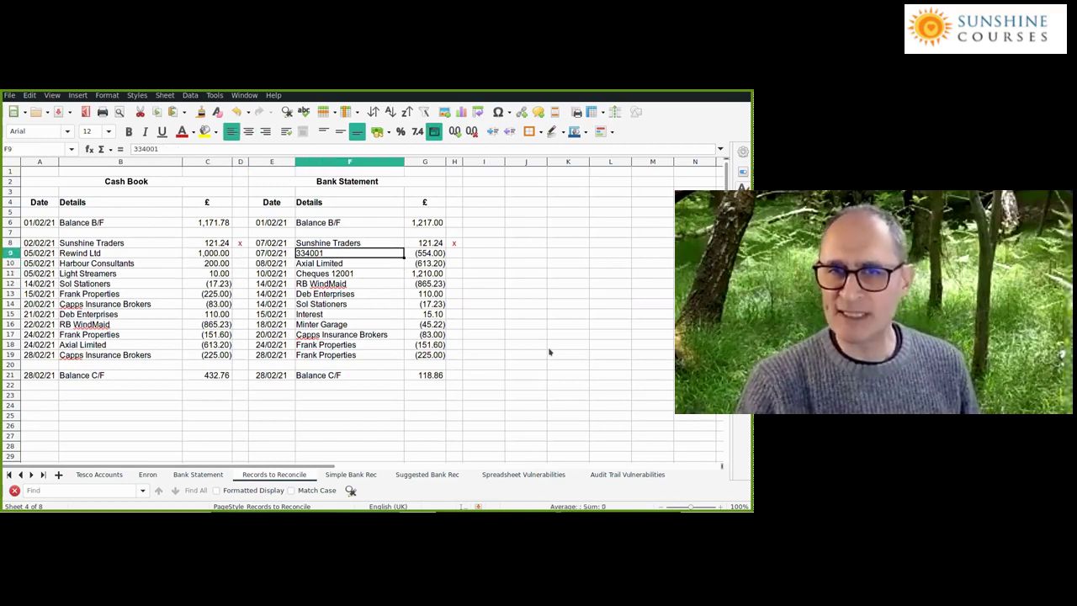
{"action": "key", "text": "Left"}
{"action": "key", "text": "Left"}
{"action": "key", "text": "Left"}
{"action": "key", "text": "Down"}
{"action": "key", "text": "Down"}
{"action": "key", "text": "Down"}
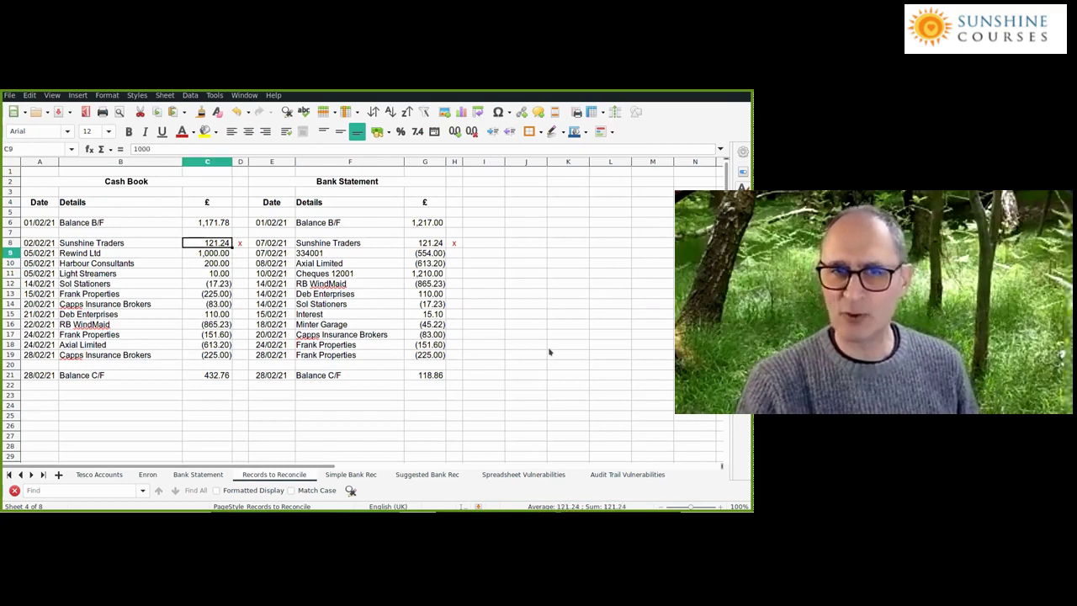
{"action": "key", "text": "Right"}
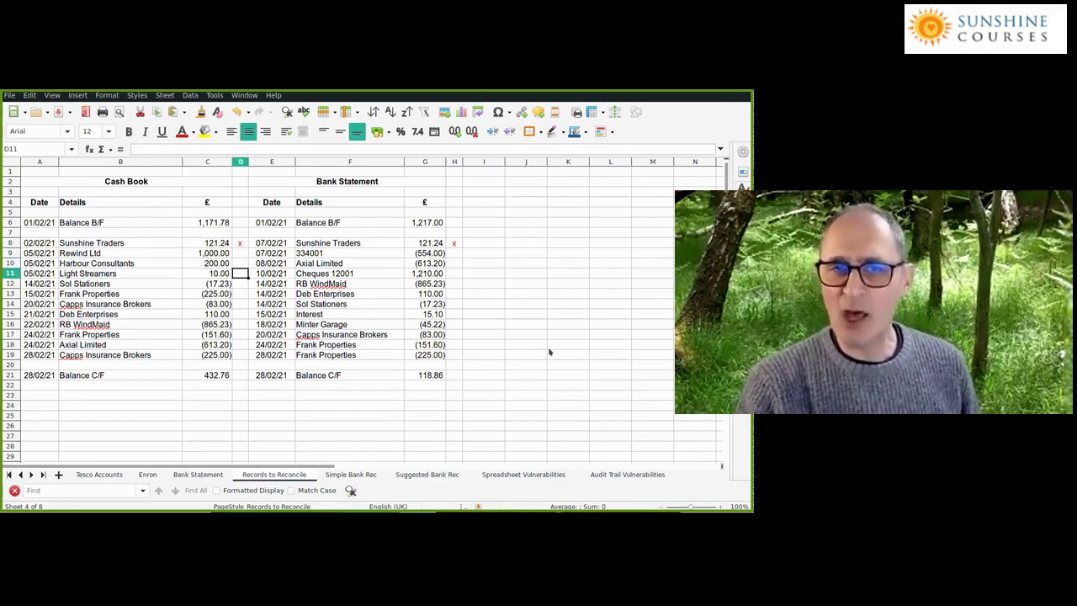
Review the cash book marker cells from the Sunshine Traders row to the Sol Stationers row.
{"action": "key", "text": "Down"}
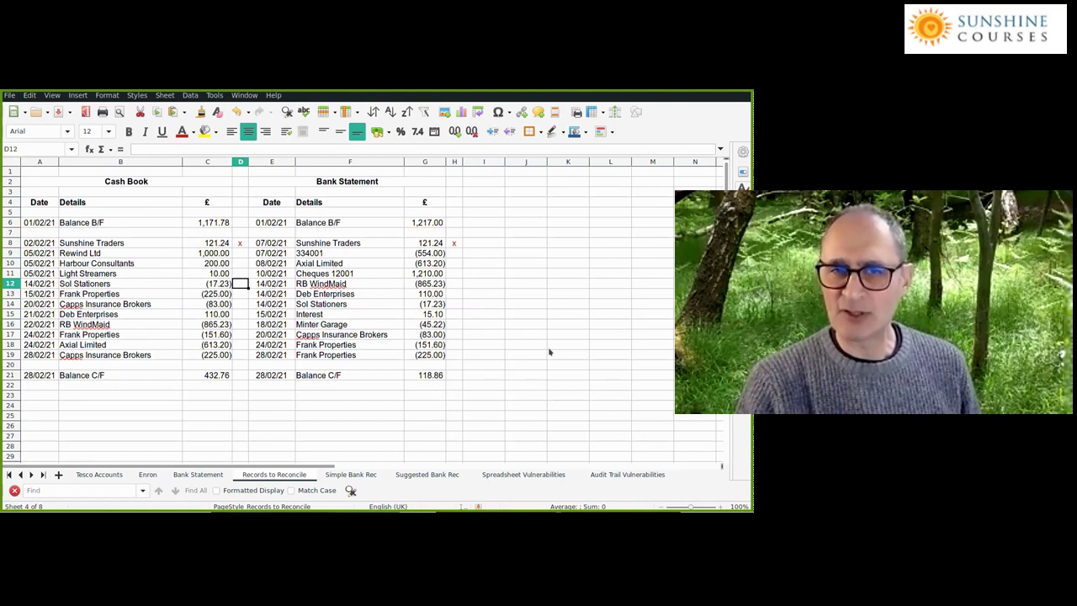
{"action": "key", "text": "Up"}
{"action": "key", "text": "Up"}
{"action": "key", "text": "Up"}
{"action": "key", "text": "Up"}
{"action": "key", "text": "Down"}
{"action": "key", "text": "Down"}
{"action": "key", "text": "Down"}
{"action": "key", "text": "Down"}
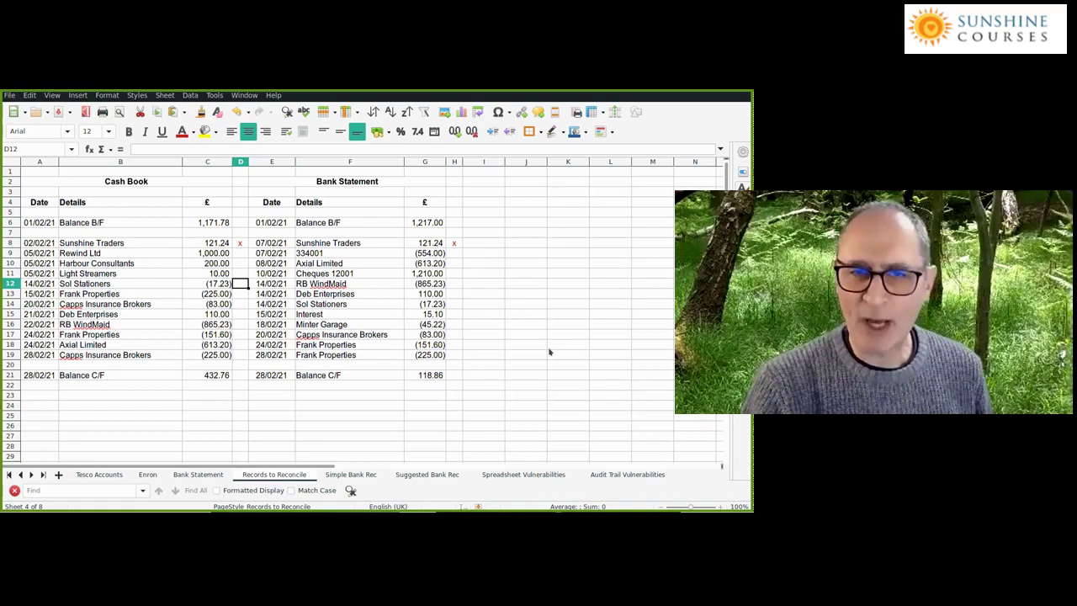
Examine the Sol Stationers cash book entry and the amounts listed below it in column C.
{"action": "key", "text": "Left"}
{"action": "key", "text": "Left"}
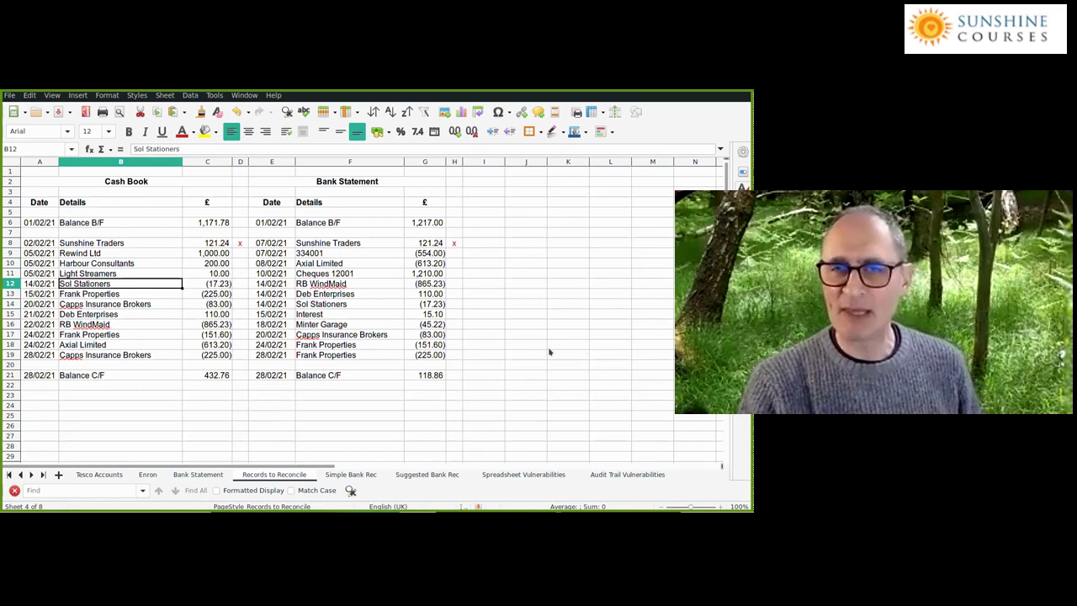
{"action": "key", "text": "Right"}
{"action": "key", "text": "Down"}
{"action": "key", "text": "Down"}
{"action": "key", "text": "Down"}
{"action": "key", "text": "Down"}
{"action": "key", "text": "Down"}
{"action": "key", "text": "Up"}
{"action": "key", "text": "Up"}
{"action": "key", "text": "Up"}
{"action": "key", "text": "Up"}
{"action": "key", "text": "Up"}
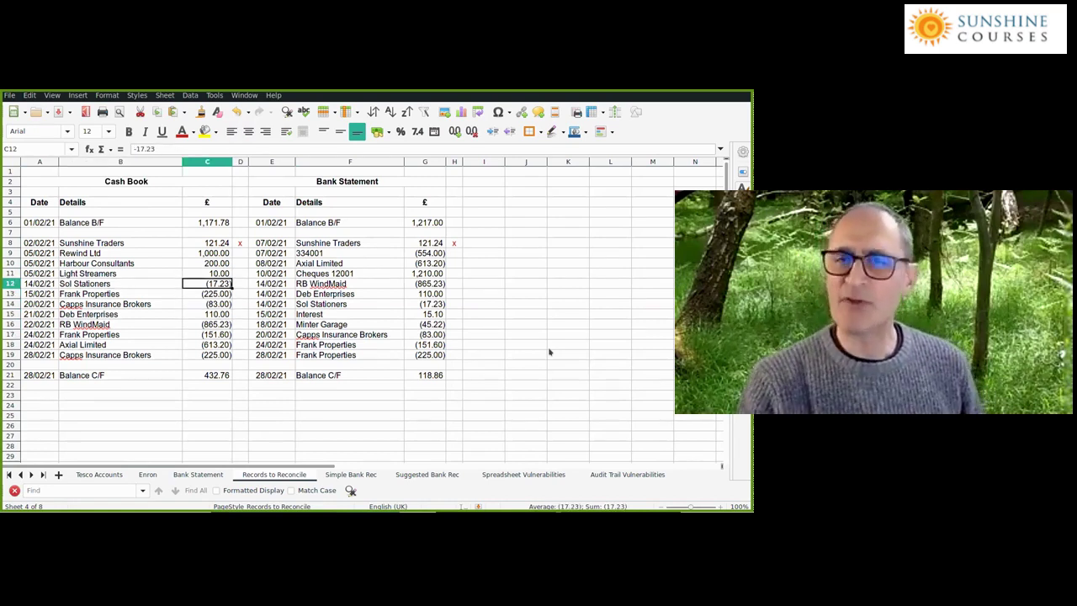
{"action": "key", "text": "Right"}
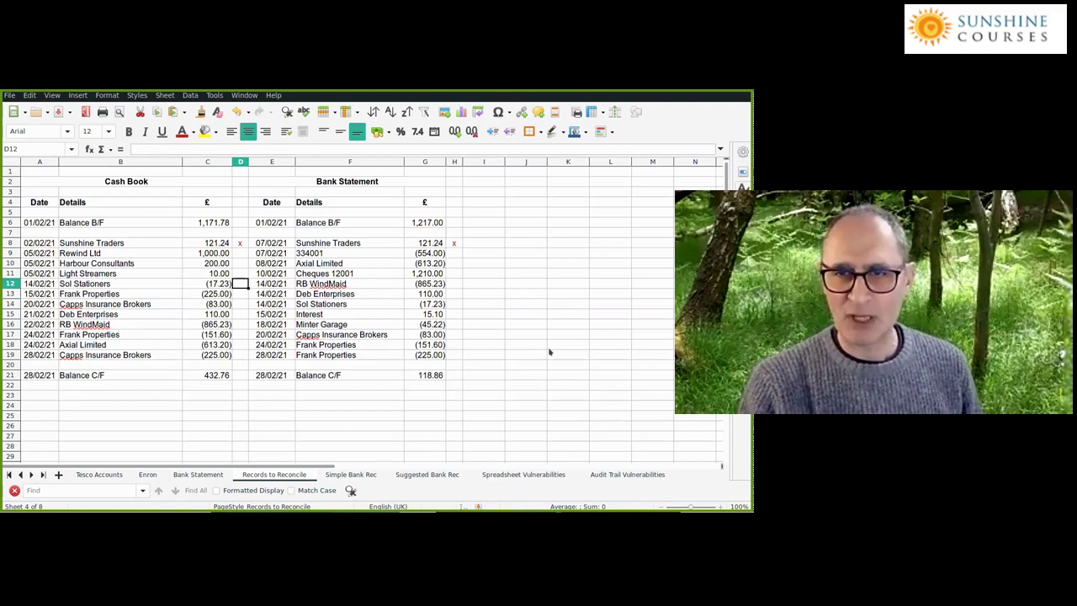
Mark the Sol Stationers payment of (17.23) with an x in both the cash book and the bank statement.
{"action": "key", "text": "Left"}
{"action": "key", "text": "Right"}
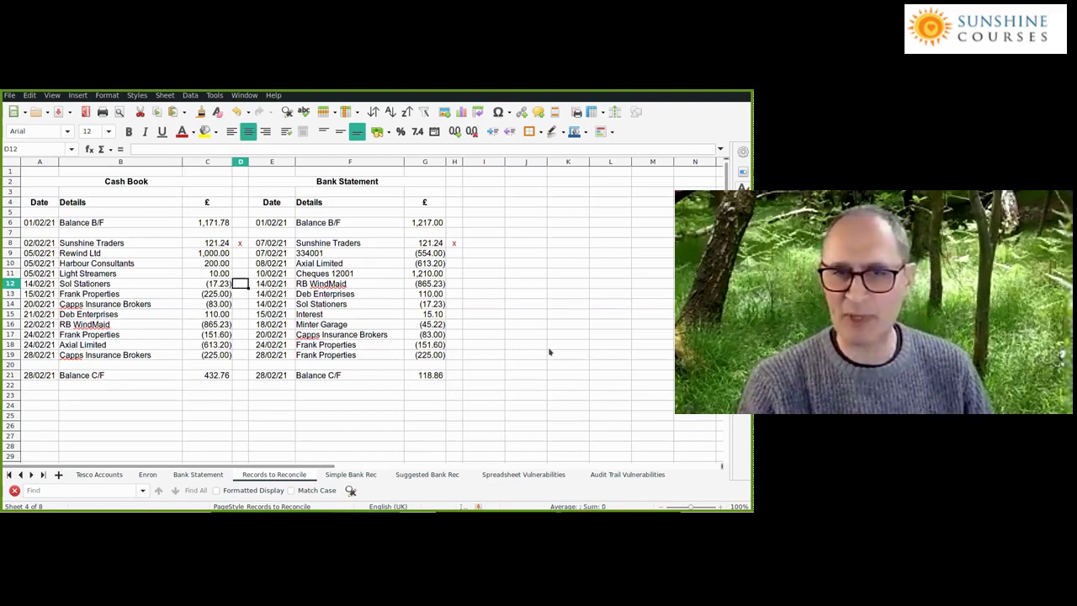
{"action": "type", "text": "x"}
{"action": "key", "text": "Right"}
{"action": "key", "text": "Right"}
{"action": "key", "text": "Right"}
{"action": "key", "text": "Right"}
{"action": "key", "text": "Down"}
{"action": "key", "text": "Down"}
{"action": "type", "text": "x"}
Mark the Frank Properties payment of (225.00) with an x in its cash book row and the bank statement row dated 28/02/21.
{"action": "key", "text": "Left"}
{"action": "key", "text": "Left"}
{"action": "key", "text": "Left"}
{"action": "key", "text": "Left"}
{"action": "key", "text": "Up"}
{"action": "type", "text": "x"}
{"action": "key", "text": "Right"}
{"action": "key", "text": "Right"}
{"action": "key", "text": "Right"}
{"action": "key", "text": "Right"}
{"action": "key", "text": "Down"}
{"action": "key", "text": "Down"}
{"action": "key", "text": "Down"}
{"action": "key", "text": "Down"}
{"action": "key", "text": "Down"}
{"action": "key", "text": "Down"}
{"action": "type", "text": "x"}
Mark the Capps Insurance Brokers payment of (83.00) in both records and the Deb Enterprises cash book row with an x.
{"action": "key", "text": "Left"}
{"action": "key", "text": "Left"}
{"action": "key", "text": "Left"}
{"action": "key", "text": "Left"}
{"action": "key", "text": "Up"}
{"action": "key", "text": "Up"}
{"action": "key", "text": "Up"}
{"action": "key", "text": "Up"}
{"action": "key", "text": "Up"}
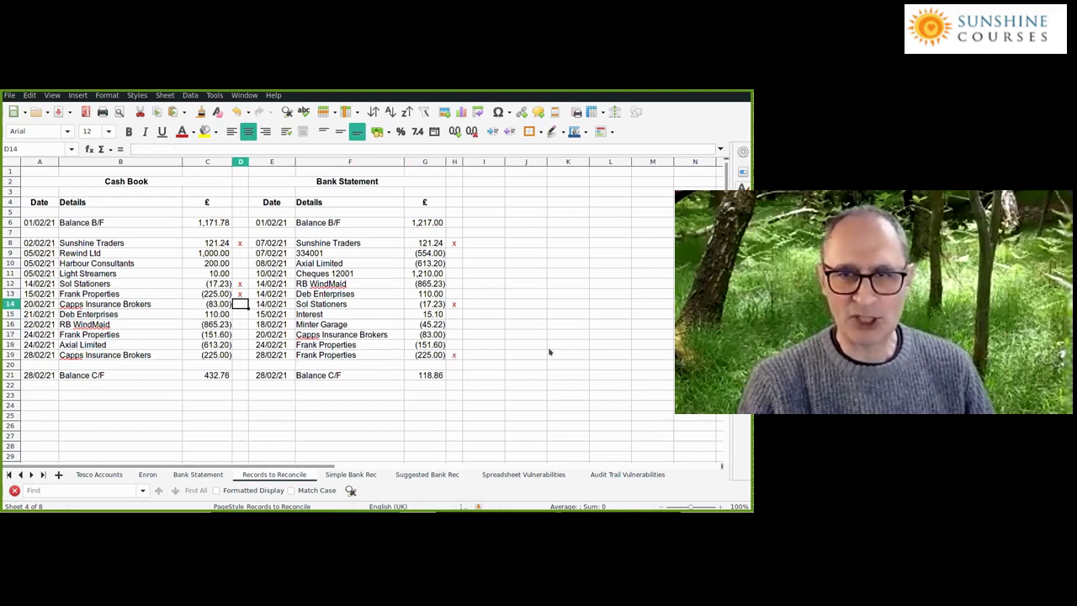
{"action": "type", "text": "x"}
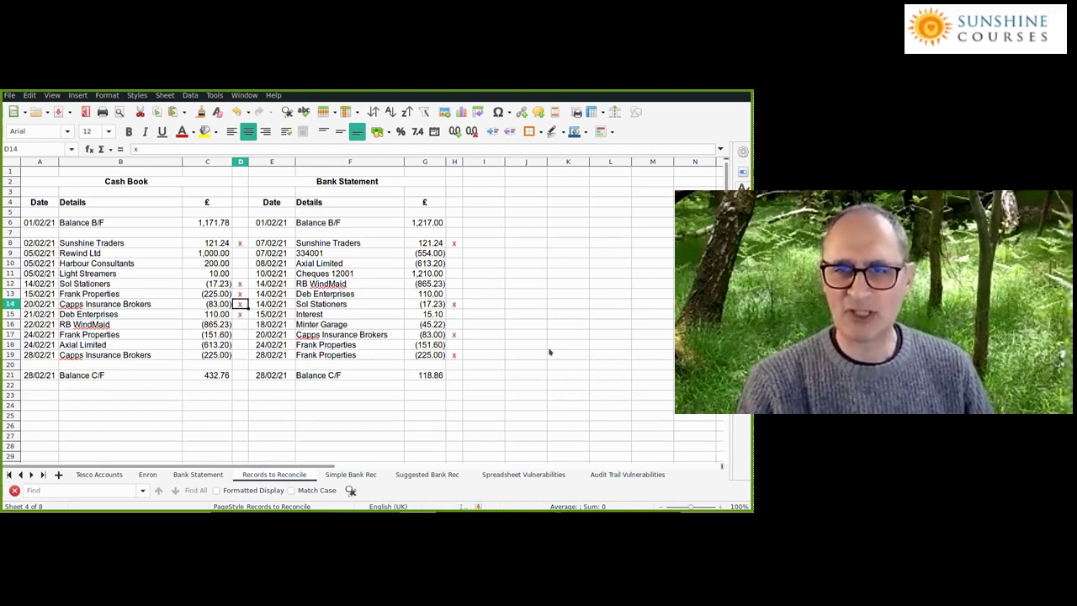
Mark the Deb Enterprises receipt of 110.00 in the bank statement with an x.
{"action": "key", "text": "Up"}
{"action": "key", "text": "Right"}
{"action": "key", "text": "Right"}
{"action": "key", "text": "Right"}
{"action": "key", "text": "Right"}
{"action": "type", "text": "x"}
{"action": "key", "text": "Return"}
{"action": "key", "text": "Return"}
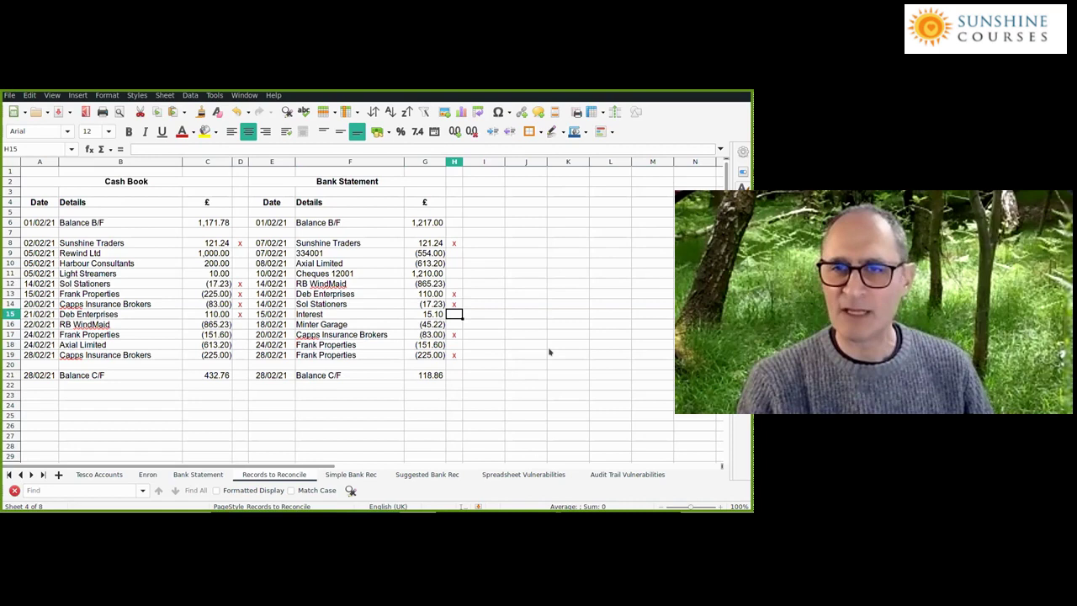
Mark the RB WindMaid payment of (865.23) with an x in both the cash book and the bank statement.
{"action": "key", "text": "Return"}
{"action": "key", "text": "Left"}
{"action": "key", "text": "Left"}
{"action": "key", "text": "Left"}
{"action": "key", "text": "Left"}
{"action": "type", "text": "x"}
{"action": "key", "text": "Right"}
{"action": "key", "text": "Right"}
{"action": "key", "text": "Right"}
{"action": "key", "text": "Right"}
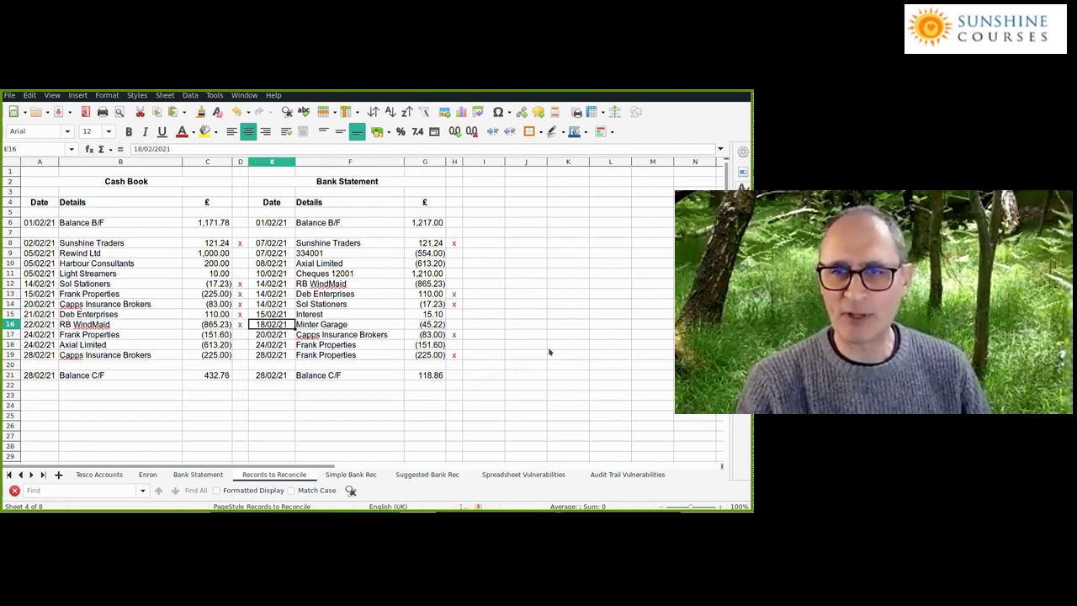
{"action": "key", "text": "Up"}
{"action": "key", "text": "Up"}
{"action": "key", "text": "Up"}
{"action": "key", "text": "Up"}
Mark the Frank Properties payment of (151.60) with an x in both the cash book and the bank statement.
{"action": "key", "text": "Left"}
{"action": "key", "text": "Left"}
{"action": "key", "text": "Left"}
{"action": "key", "text": "Left"}
{"action": "key", "text": "Down"}
{"action": "key", "text": "Down"}
{"action": "key", "text": "Down"}
{"action": "key", "text": "Down"}
{"action": "key", "text": "Down"}
{"action": "type", "text": "x"}
{"action": "key", "text": "Right"}
{"action": "key", "text": "Right"}
{"action": "key", "text": "Right"}
{"action": "key", "text": "Right"}
{"action": "key", "text": "Down"}
{"action": "type", "text": "x"}
Mark the Axial Limited payment of (613.20) with an x in both the cash book and the bank statement.
{"action": "key", "text": "Left"}
{"action": "key", "text": "Left"}
{"action": "key", "text": "Left"}
{"action": "key", "text": "Left"}
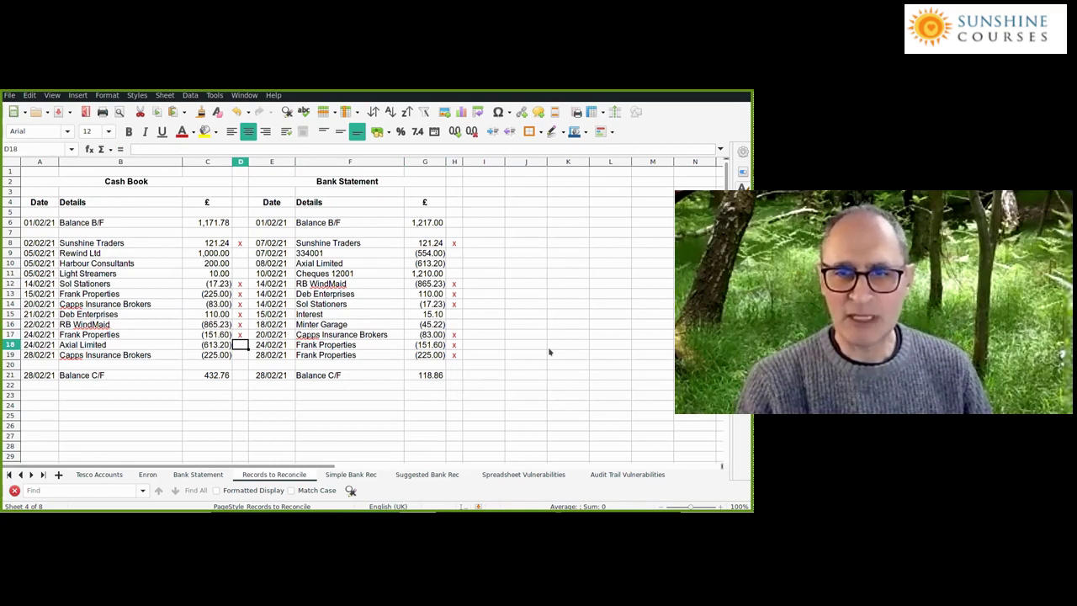
{"action": "type", "text": "x"}
{"action": "key", "text": "Right"}
{"action": "key", "text": "Right"}
{"action": "key", "text": "Right"}
{"action": "key", "text": "Right"}
{"action": "key", "text": "Right"}
{"action": "key", "text": "Left"}
{"action": "key", "text": "Up"}
{"action": "key", "text": "Up"}
{"action": "key", "text": "Up"}
{"action": "key", "text": "Up"}
{"action": "key", "text": "Up"}
{"action": "key", "text": "Up"}
{"action": "key", "text": "Up"}
{"action": "key", "text": "Up"}
{"action": "type", "text": "x"}
Compare the bank statement date of the Axial Limited payment with its date in the cash book.
{"action": "key", "text": "Left"}
{"action": "key", "text": "Left"}
{"action": "key", "text": "Left"}
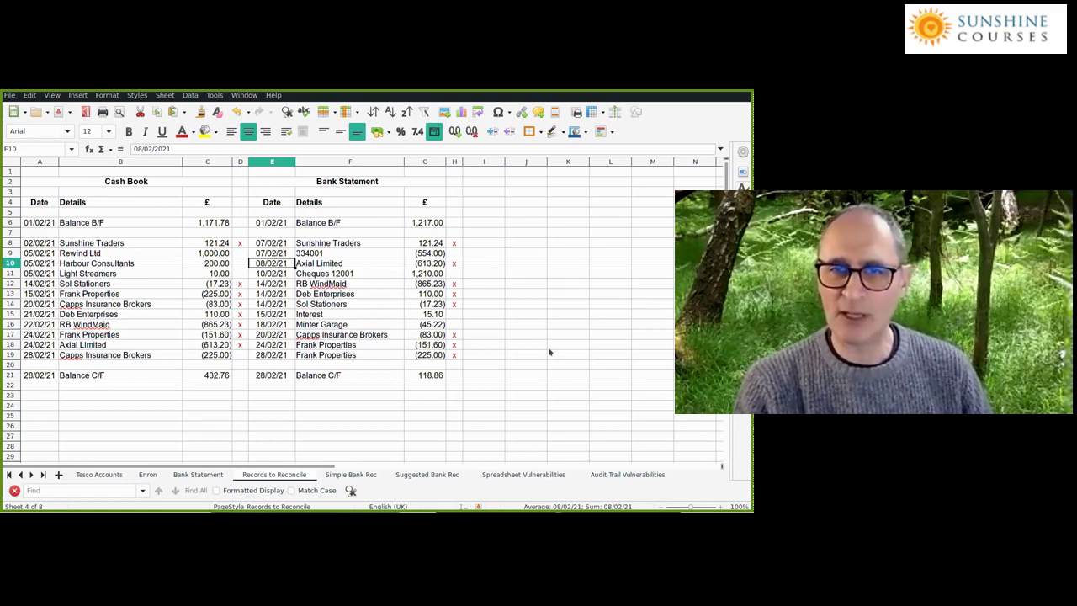
{"action": "key", "text": "Left"}
{"action": "key", "text": "Left"}
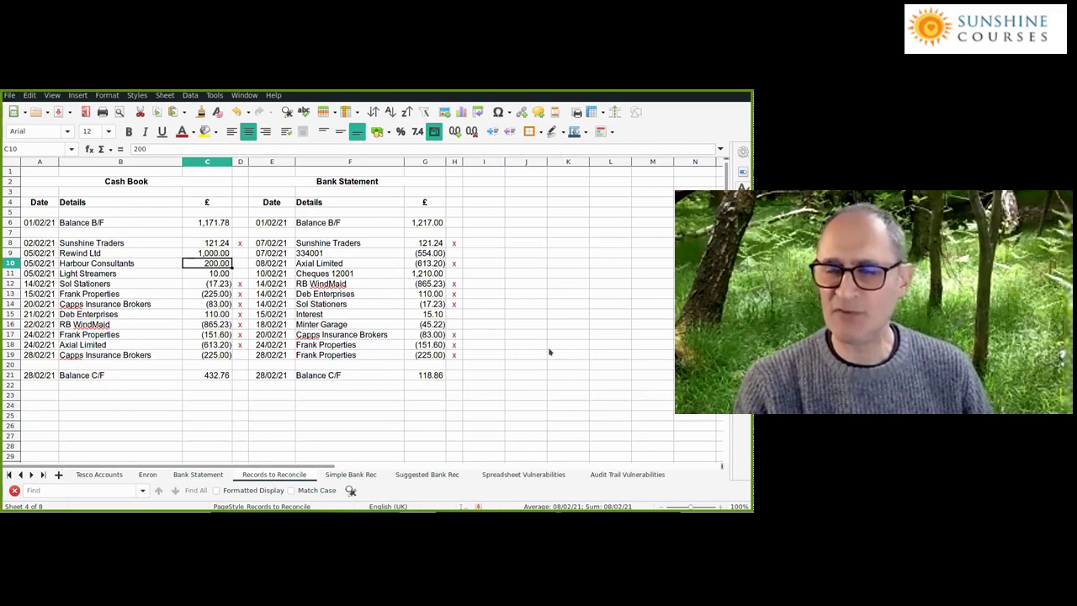
{"action": "key", "text": "Left"}
{"action": "key", "text": "Left"}
{"action": "key", "text": "Down"}
{"action": "key", "text": "Down"}
{"action": "key", "text": "Down"}
{"action": "key", "text": "Down"}
{"action": "key", "text": "Down"}
{"action": "key", "text": "Down"}
{"action": "key", "text": "Down"}
{"action": "key", "text": "Down"}
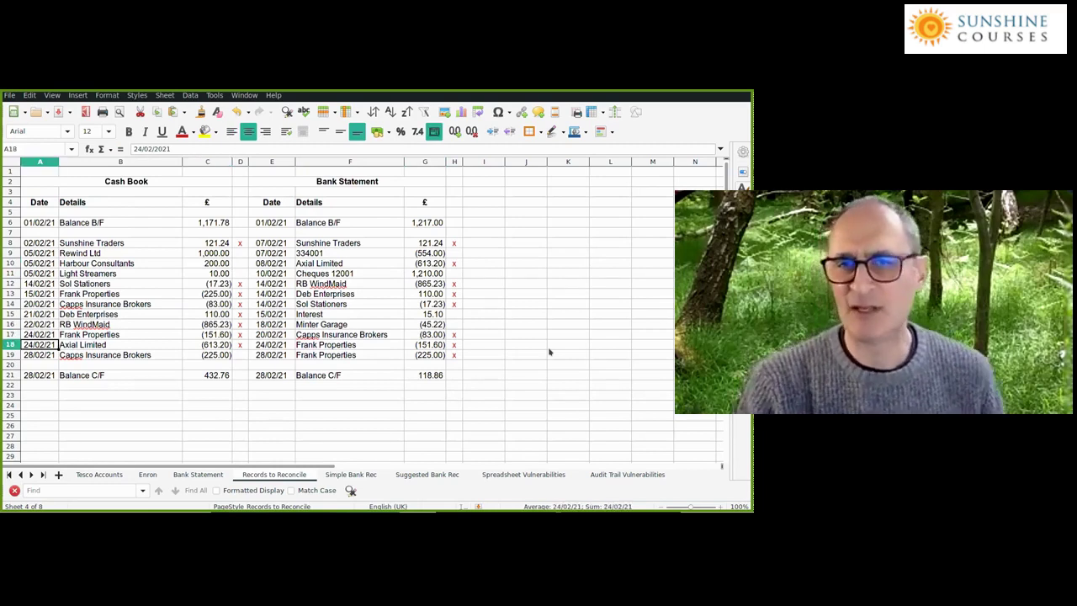
Recheck the early bank statement dates around the Axial Limited entry against its cash book row.
{"action": "key", "text": "Right"}
{"action": "key", "text": "Right"}
{"action": "key", "text": "Right"}
{"action": "key", "text": "Right"}
{"action": "key", "text": "Up"}
{"action": "key", "text": "Up"}
{"action": "key", "text": "Up"}
{"action": "key", "text": "Up"}
{"action": "key", "text": "Up"}
{"action": "key", "text": "Up"}
{"action": "key", "text": "Up"}
{"action": "key", "text": "Up"}
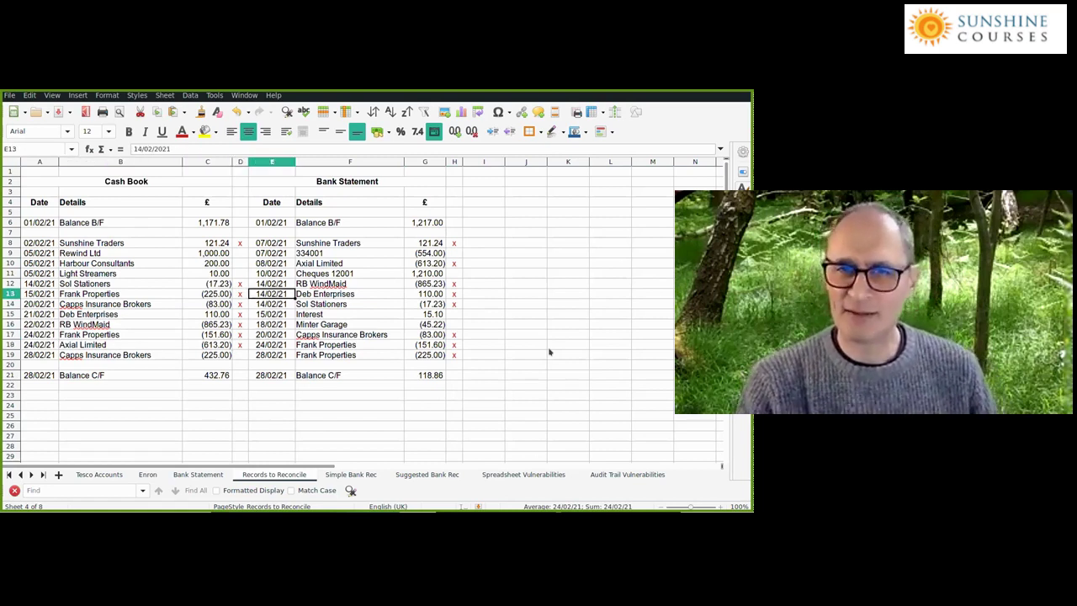
{"action": "key", "text": "Up"}
{"action": "key", "text": "Up"}
{"action": "key", "text": "Down"}
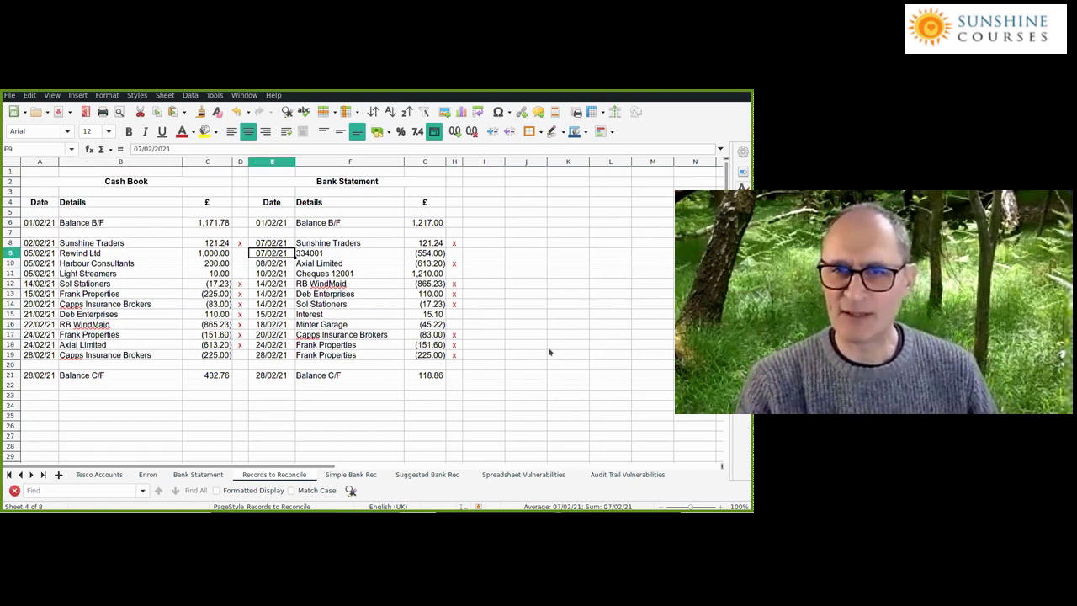
{"action": "key", "text": "Down"}
{"action": "key", "text": "Left"}
{"action": "key", "text": "Left"}
{"action": "key", "text": "Right"}
{"action": "key", "text": "Right"}
{"action": "key", "text": "Left"}
{"action": "key", "text": "Down"}
{"action": "key", "text": "Down"}
{"action": "key", "text": "Down"}
{"action": "key", "text": "Down"}
{"action": "key", "text": "Down"}
{"action": "key", "text": "Down"}
{"action": "key", "text": "Down"}
{"action": "key", "text": "Down"}
{"action": "key", "text": "Left"}
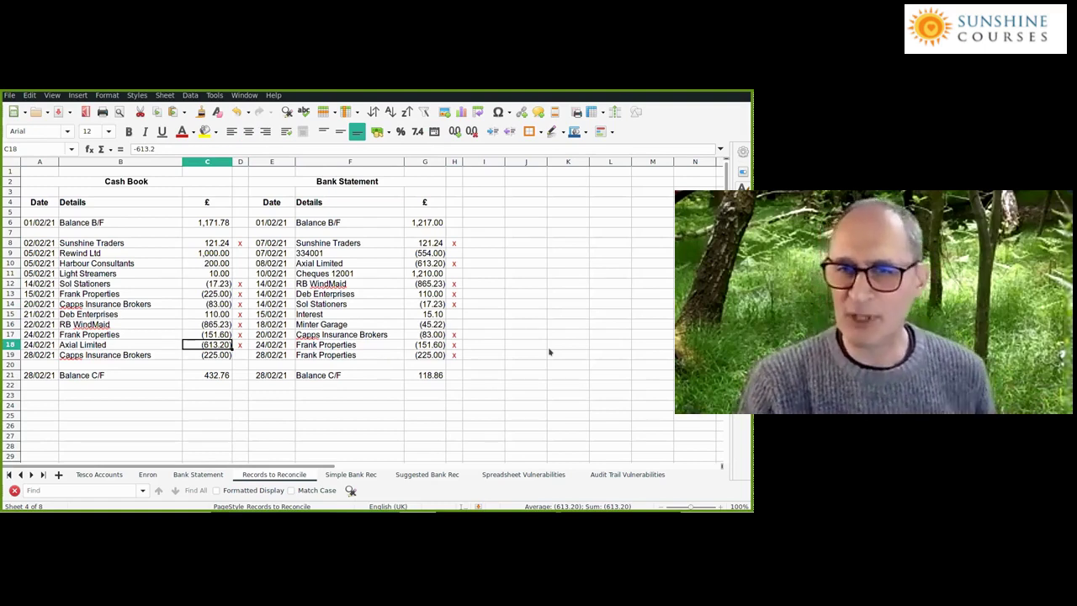
Check the cash book's last Capps Insurance Brokers payment of (225.00) against the Frank Properties bank statement entry dated 28/02/21.
{"action": "key", "text": "Down"}
{"action": "key", "text": "Right"}
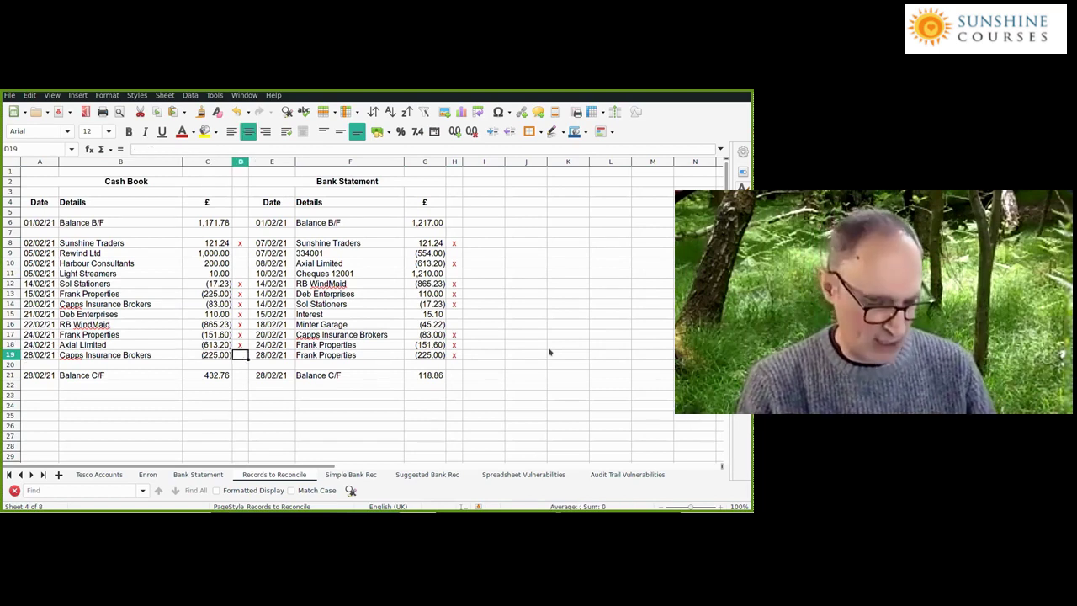
{"action": "key", "text": "Left"}
{"action": "key", "text": "Right"}
{"action": "key", "text": "Right"}
{"action": "key", "text": "Right"}
{"action": "key", "text": "Right"}
{"action": "key", "text": "Right"}
{"action": "type", "text": "x"}
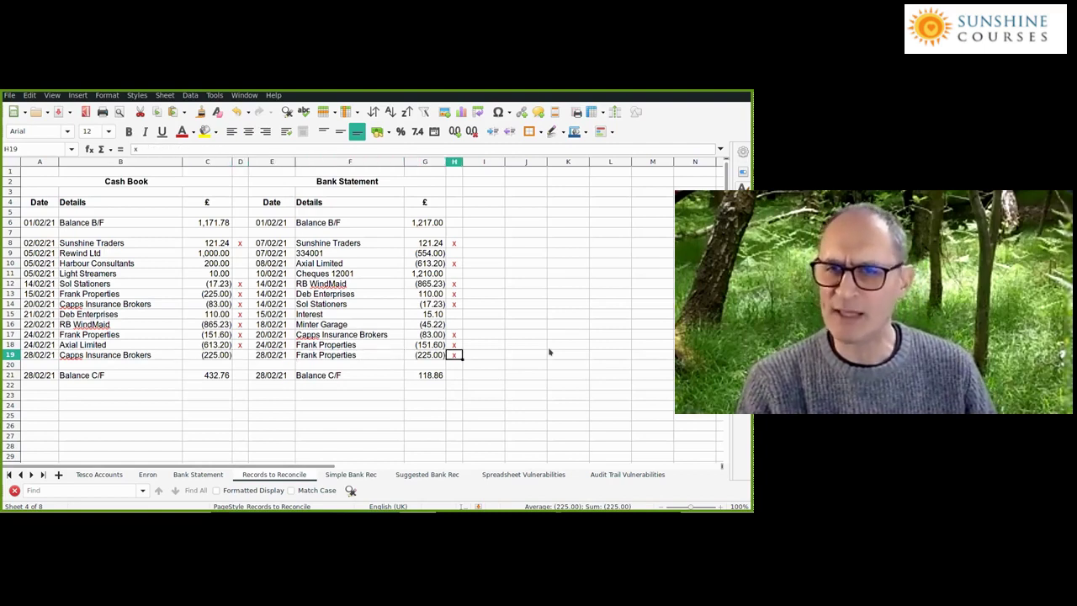
{"action": "key", "text": "Left"}
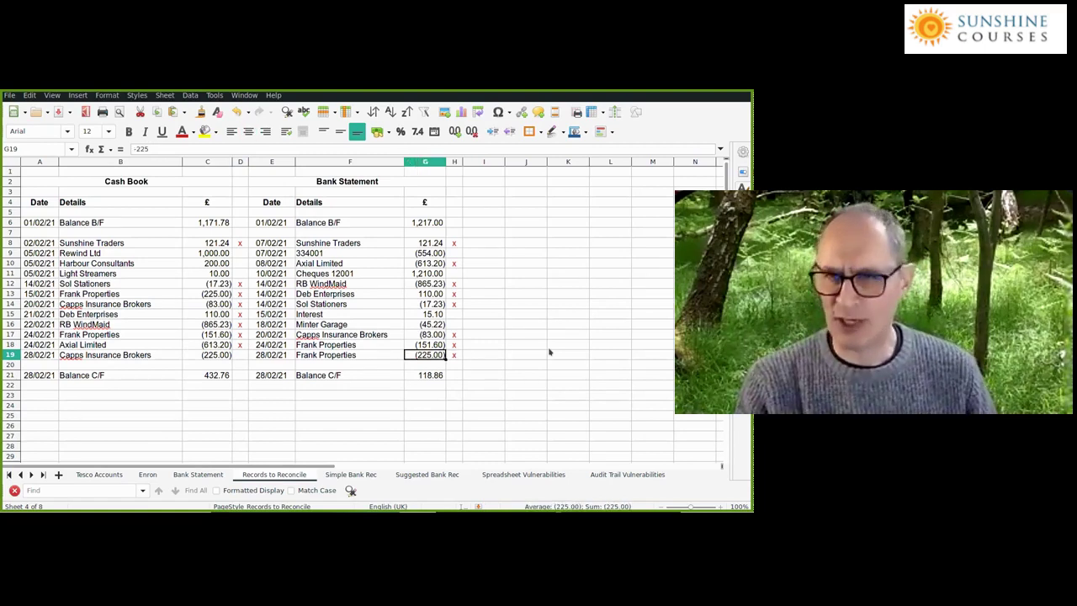
{"action": "key", "text": "Left"}
{"action": "key", "text": "Left"}
{"action": "key", "text": "Left"}
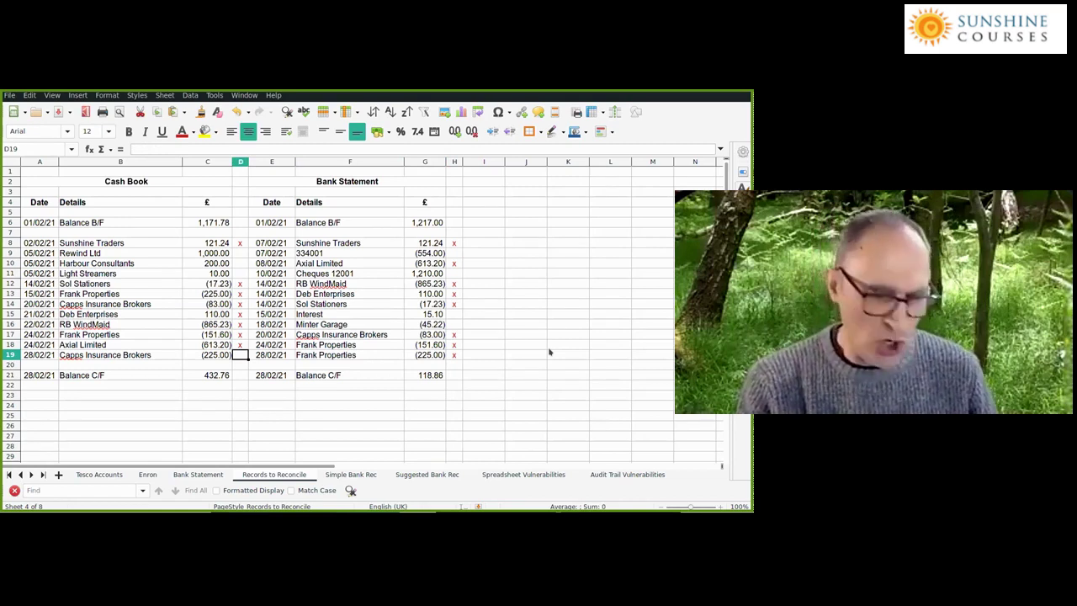
{"action": "key", "text": "Right"}
{"action": "key", "text": "Right"}
{"action": "key", "text": "Right"}
{"action": "key", "text": "Right"}
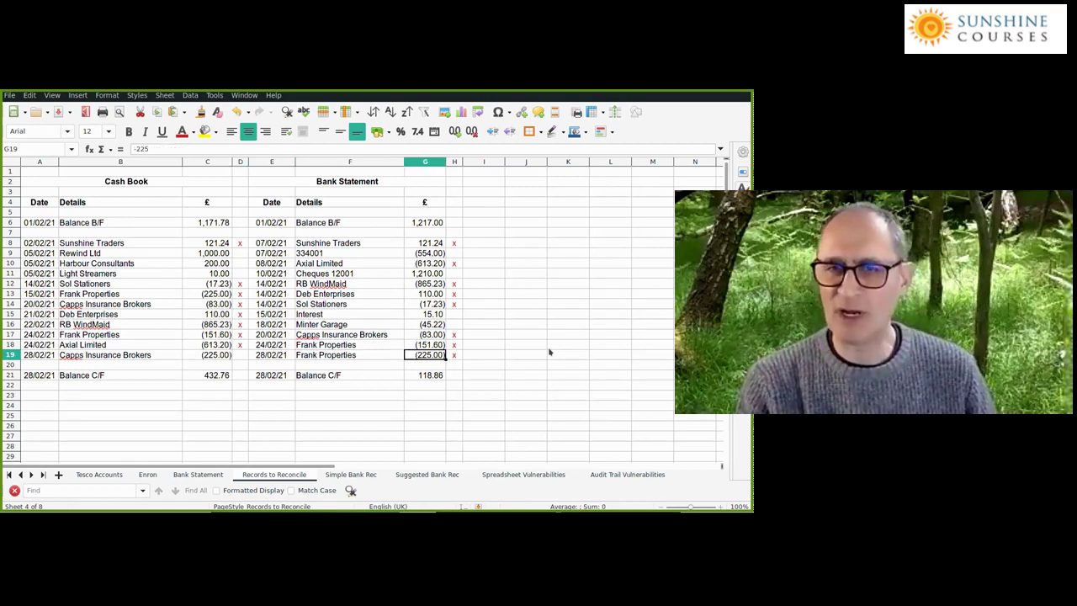
Review the unmarked cash book entries from the last Capps Insurance Brokers payment back up to the Rewind Ltd receipt.
{"action": "key", "text": "Left"}
{"action": "key", "text": "Left"}
{"action": "key", "text": "Left"}
{"action": "key", "text": "Left"}
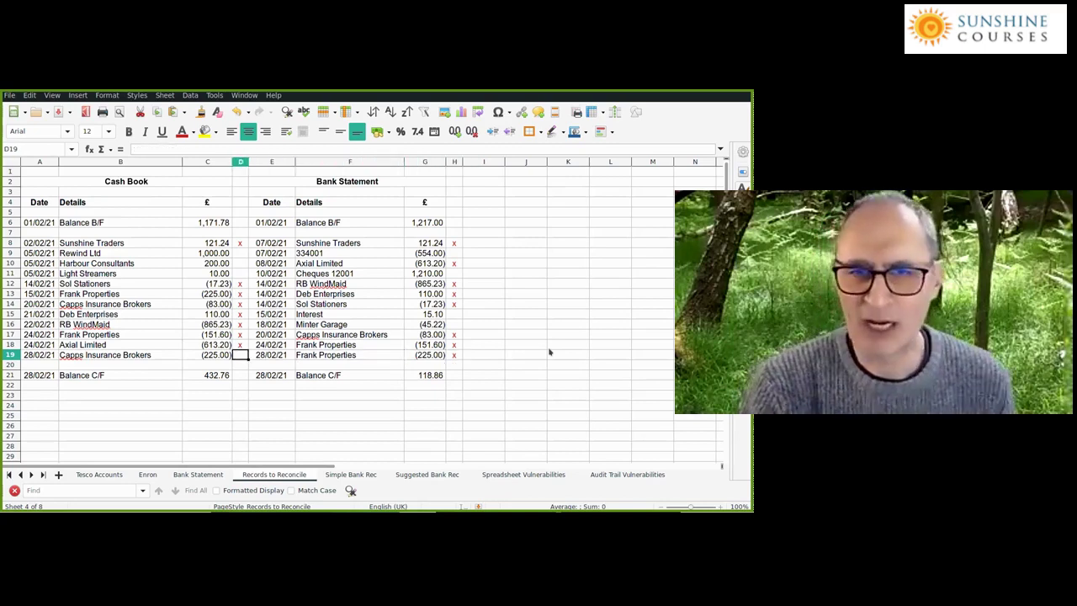
{"action": "key", "text": "Up"}
{"action": "key", "text": "Up"}
{"action": "key", "text": "Up"}
{"action": "key", "text": "Up"}
{"action": "key", "text": "Up"}
{"action": "key", "text": "Up"}
{"action": "key", "text": "Up"}
{"action": "key", "text": "Up"}
{"action": "key", "text": "Up"}
{"action": "key", "text": "Up"}
{"action": "key", "text": "Up"}
{"action": "key", "text": "Down"}
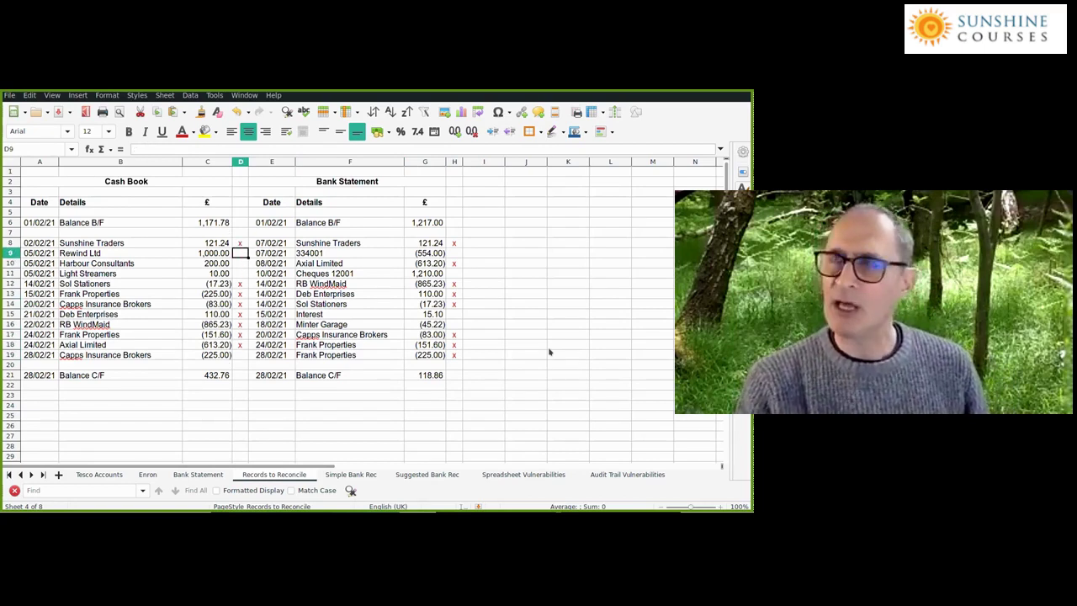
Look over the unmarked cash book receipts dated 05/02/21 and the unmarked early entries of the bank statement.
{"action": "key", "text": "Down"}
{"action": "key", "text": "Down"}
{"action": "key", "text": "Up"}
{"action": "key", "text": "Up"}
{"action": "key", "text": "Right"}
{"action": "key", "text": "Right"}
{"action": "key", "text": "Right"}
{"action": "key", "text": "Right"}
{"action": "key", "text": "Down"}
{"action": "key", "text": "Down"}
{"action": "key", "text": "Down"}
{"action": "key", "text": "Up"}
{"action": "key", "text": "Up"}
{"action": "key", "text": "Up"}
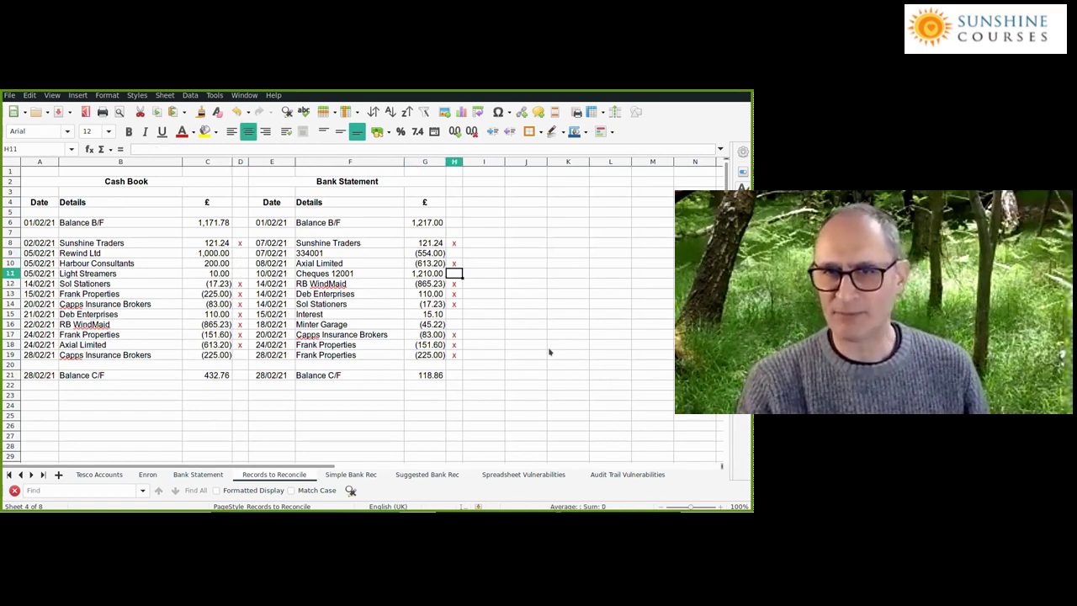
Compare the Rewind Ltd receipt in the cash book with the 334001 and Cheques 12001 entries on the bank statement.
{"action": "key", "text": "Left"}
{"action": "key", "text": "Left"}
{"action": "key", "text": "Left"}
{"action": "key", "text": "Left"}
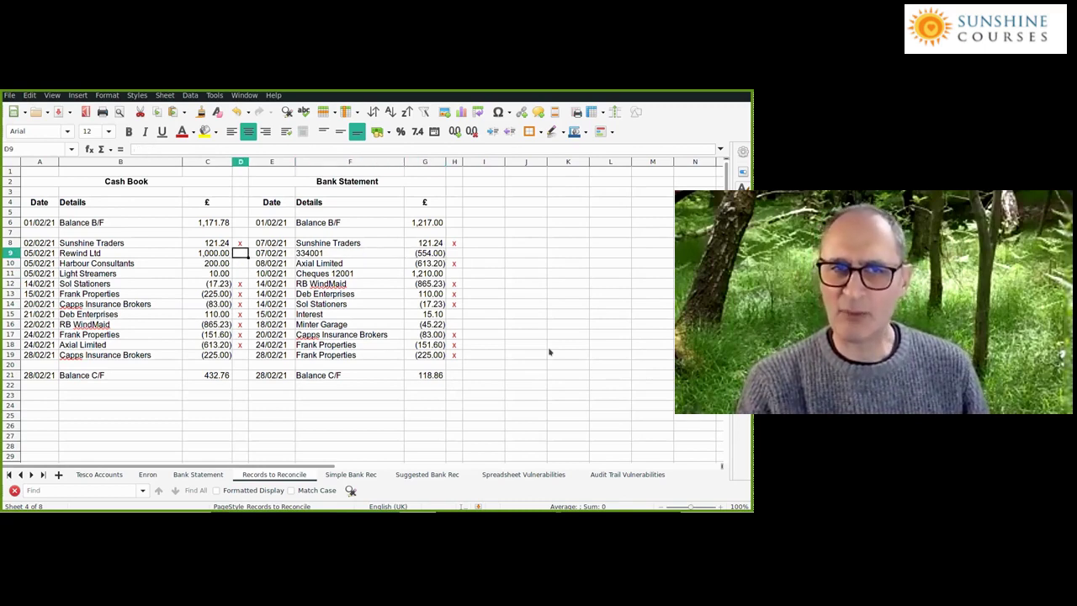
{"action": "key", "text": "Right"}
{"action": "key", "text": "Right"}
{"action": "key", "text": "Right"}
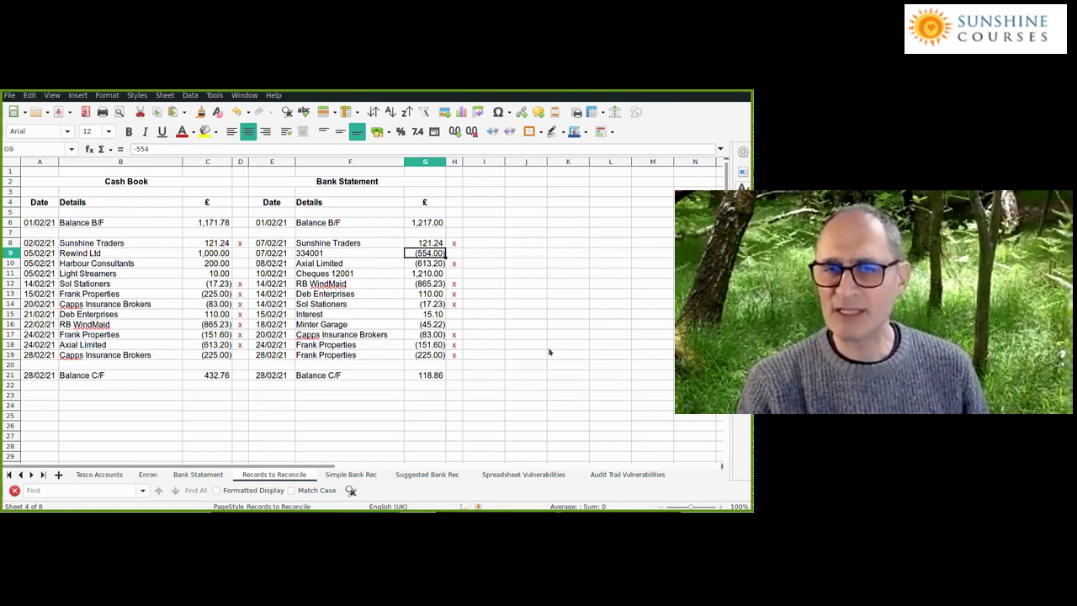
{"action": "key", "text": "Right"}
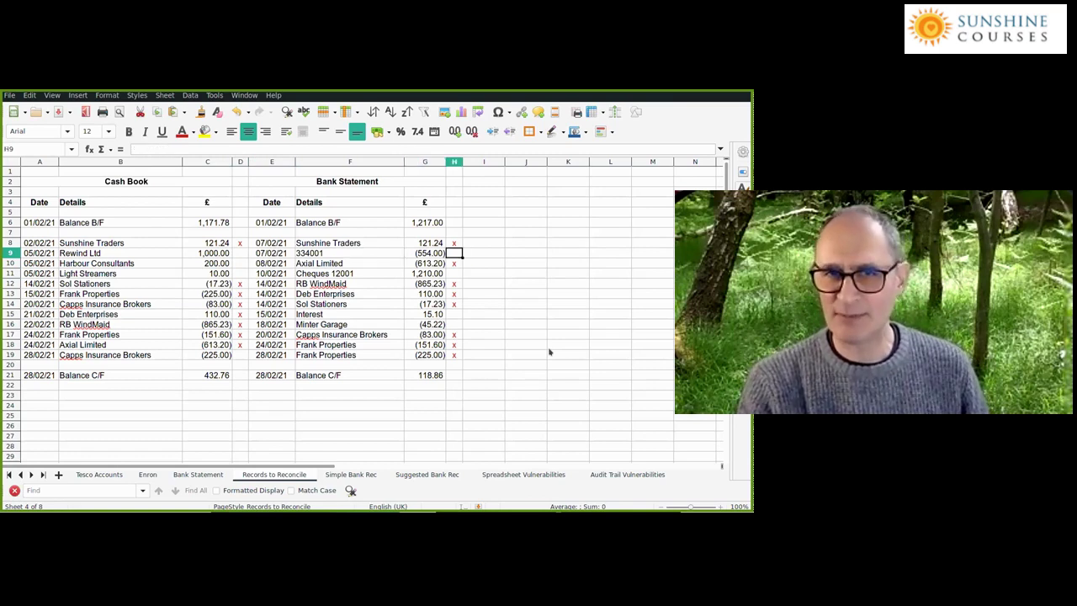
{"action": "key", "text": "Down"}
{"action": "key", "text": "Down"}
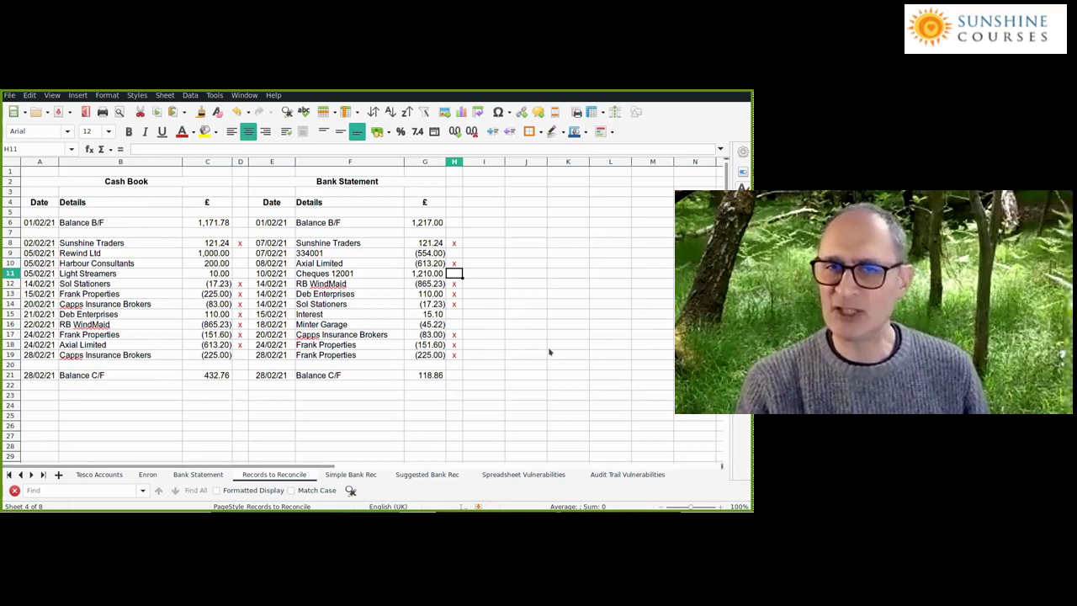
{"action": "key", "text": "Left"}
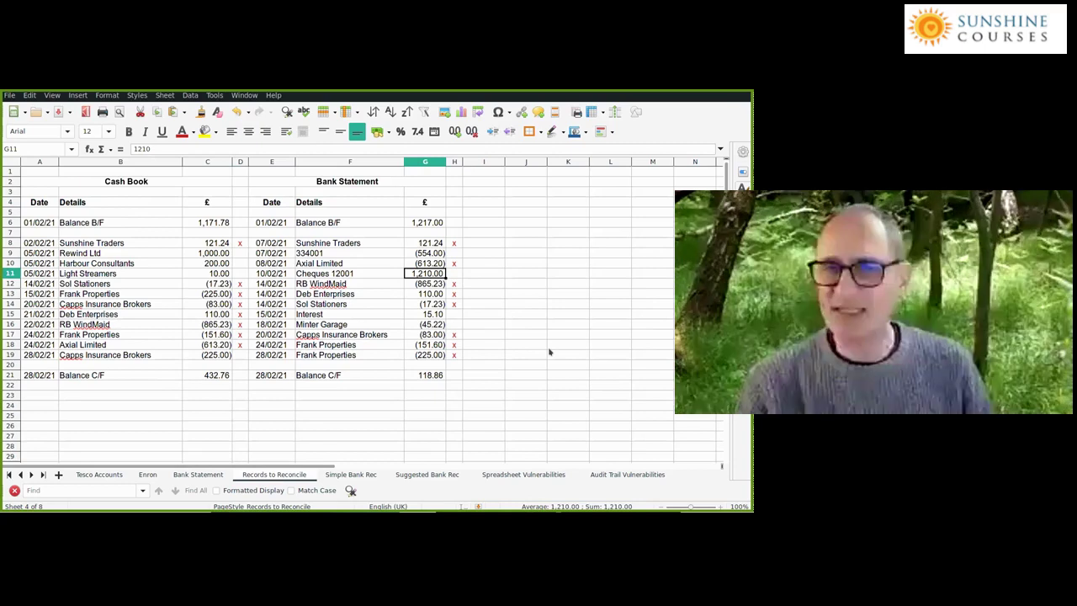
Mark the Rewind Ltd, Harbour Consultants and Light Streamers receipts and the bank statement's Cheques 12001 entry with an x.
{"action": "key", "text": "Left"}
{"action": "key", "text": "Left"}
{"action": "key", "text": "Left"}
{"action": "key", "text": "Up"}
{"action": "key", "text": "Up"}
{"action": "key", "text": "Down"}
{"action": "key", "text": "Down"}
{"action": "key", "text": "Right"}
{"action": "key", "text": "Right"}
{"action": "key", "text": "Right"}
{"action": "key", "text": "Right"}
{"action": "key", "text": "Left"}
{"action": "key", "text": "Left"}
{"action": "key", "text": "Left"}
{"action": "key", "text": "Left"}
{"action": "key", "text": "Up"}
{"action": "key", "text": "Up"}
{"action": "key", "text": "Down"}
{"action": "key", "text": "Down"}
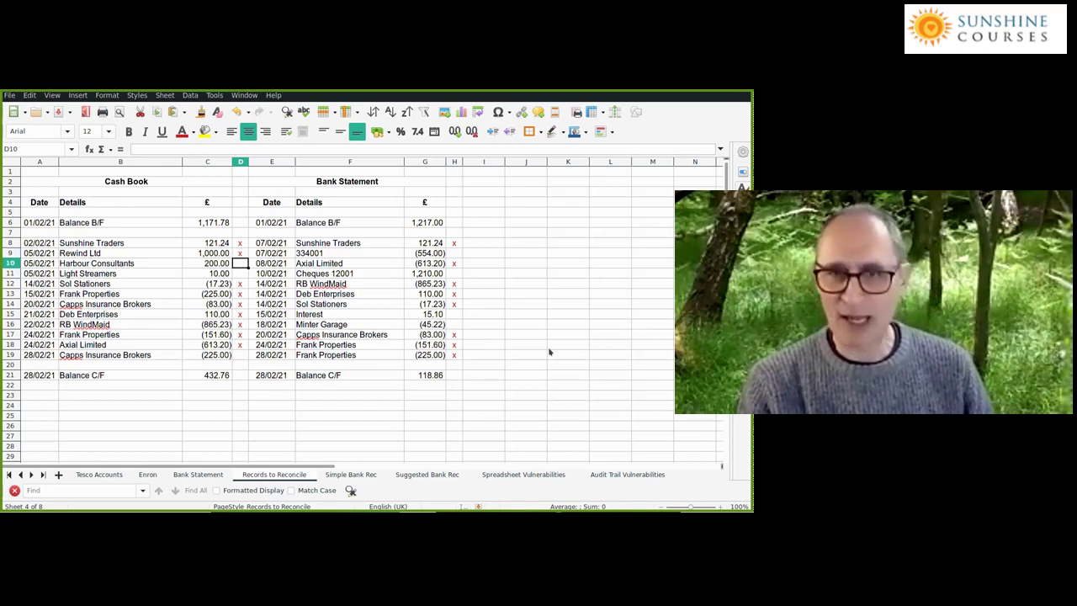
{"action": "key", "text": "Right"}
{"action": "key", "text": "Right"}
{"action": "key", "text": "Right"}
{"action": "key", "text": "Right"}
{"action": "type", "text": "x"}
{"action": "key", "text": "Return"}
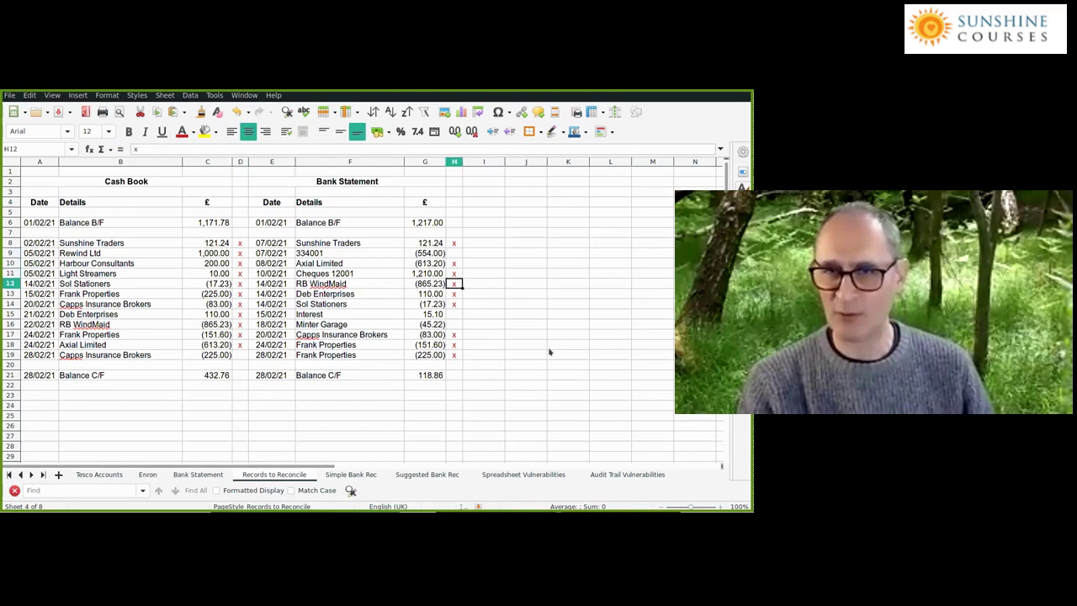
Check the cash book for entries still unmarked, down to the Capps Insurance Brokers payment dated 28/02/21.
{"action": "key", "text": "Left"}
{"action": "key", "text": "Left"}
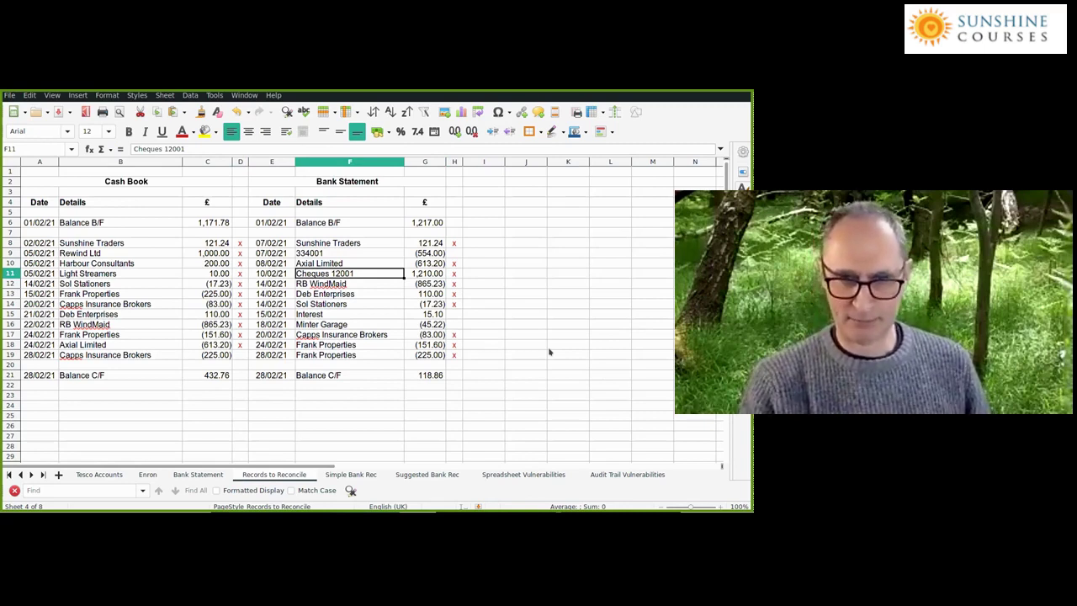
{"action": "key", "text": "Down"}
{"action": "key", "text": "Down"}
{"action": "key", "text": "Down"}
{"action": "key", "text": "Down"}
{"action": "key", "text": "Down"}
{"action": "key", "text": "Down"}
{"action": "key", "text": "Down"}
{"action": "key", "text": "Down"}
{"action": "key", "text": "Left"}
{"action": "key", "text": "Left"}
{"action": "key", "text": "Left"}
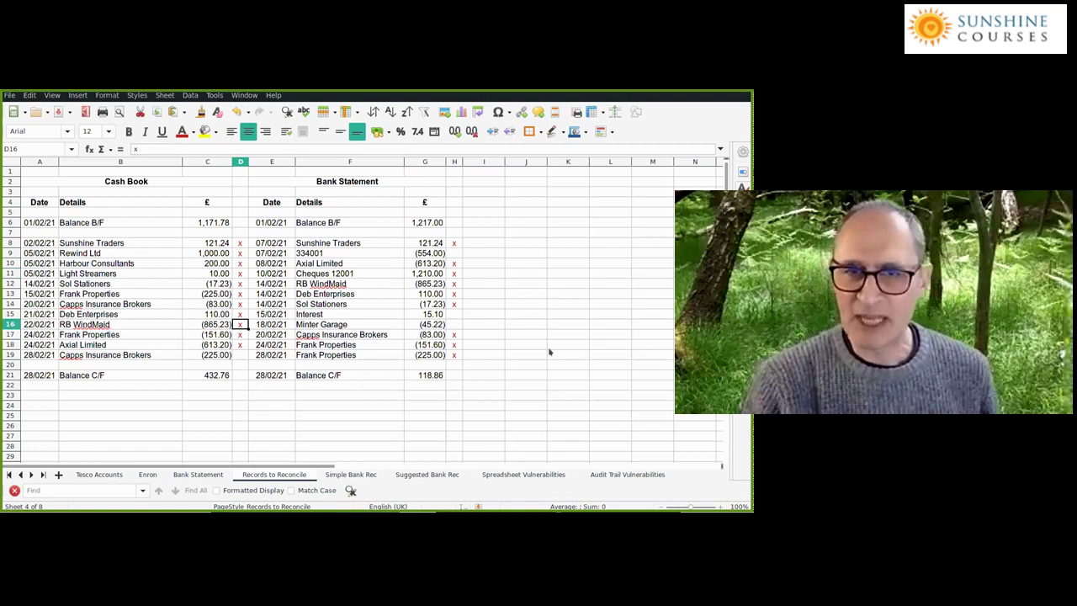
{"action": "key", "text": "Right"}
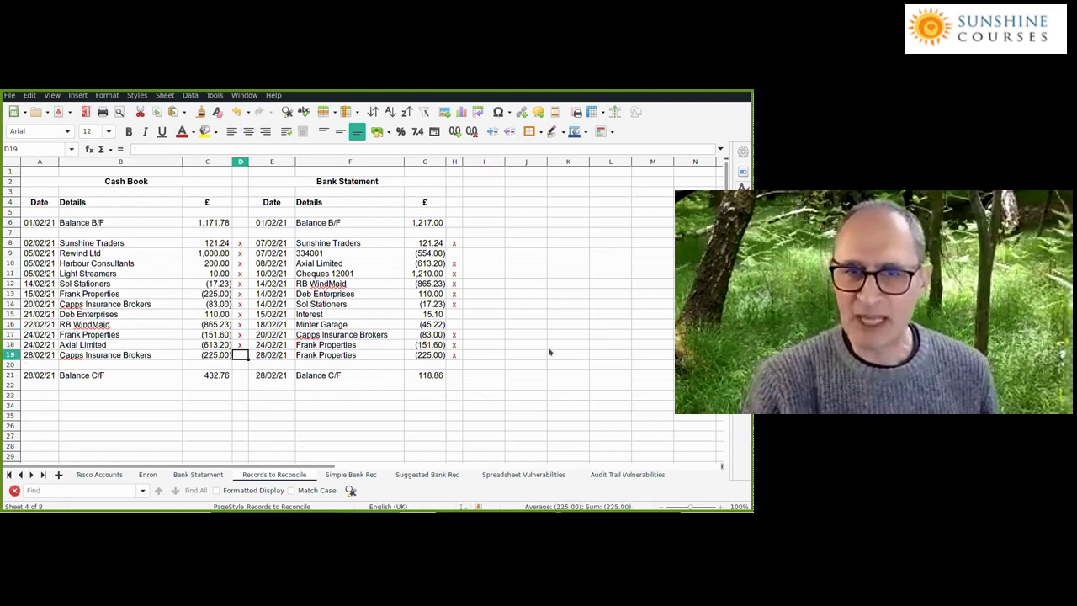
Examine the bank statement for entries still unmarked, starting with the 334001 payment of (554.00).
{"action": "key", "text": "Right"}
{"action": "key", "text": "Right"}
{"action": "key", "text": "Right"}
{"action": "key", "text": "Up"}
{"action": "key", "text": "Up"}
{"action": "key", "text": "Up"}
{"action": "key", "text": "Up"}
{"action": "key", "text": "Up"}
{"action": "key", "text": "Up"}
{"action": "key", "text": "Up"}
{"action": "key", "text": "Up"}
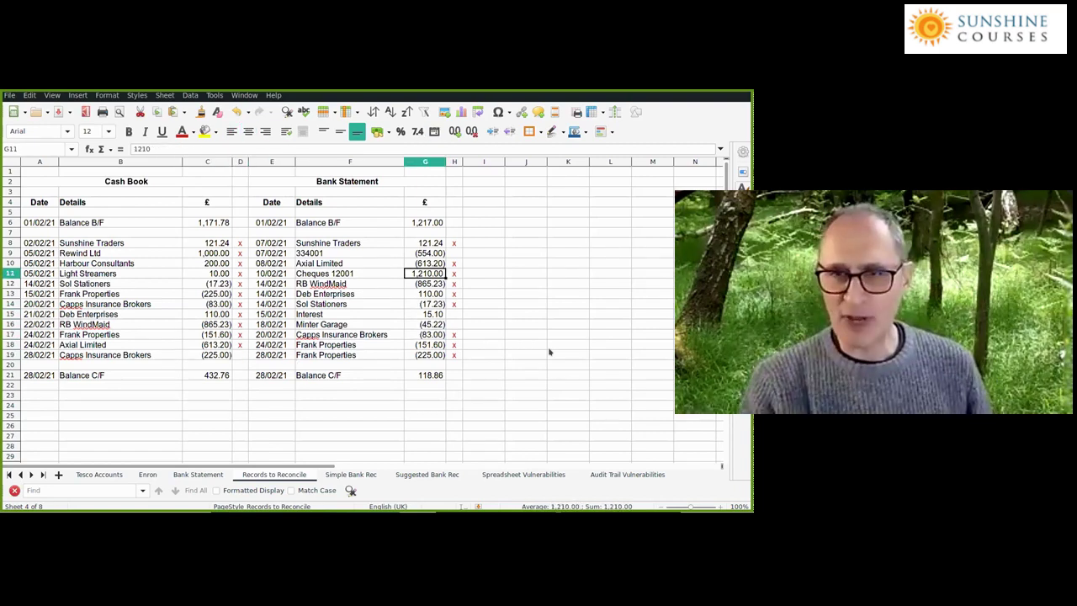
{"action": "key", "text": "Up"}
{"action": "key", "text": "Up"}
{"action": "key", "text": "Right"}
{"action": "key", "text": "Down"}
{"action": "key", "text": "Down"}
{"action": "key", "text": "Down"}
{"action": "key", "text": "Down"}
{"action": "key", "text": "Down"}
{"action": "key", "text": "Up"}
{"action": "key", "text": "Up"}
{"action": "key", "text": "Up"}
{"action": "key", "text": "Up"}
{"action": "key", "text": "Up"}
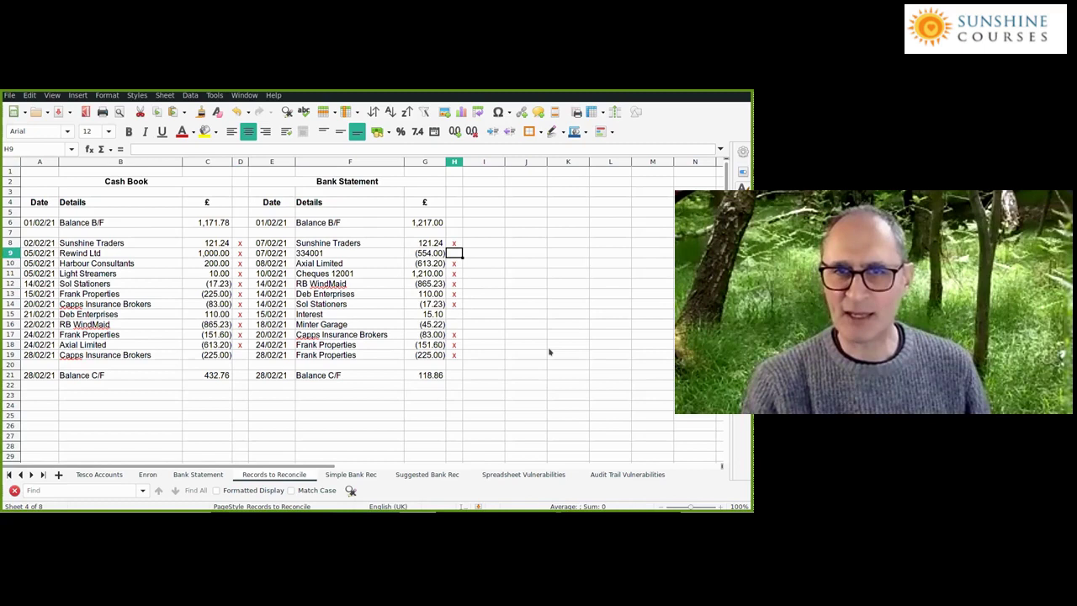
Examine the unmarked Interest and Minter Garage entries on the bank statement.
{"action": "key", "text": "Down"}
{"action": "key", "text": "Down"}
{"action": "key", "text": "Down"}
{"action": "key", "text": "Down"}
{"action": "key", "text": "Down"}
{"action": "key", "text": "Down"}
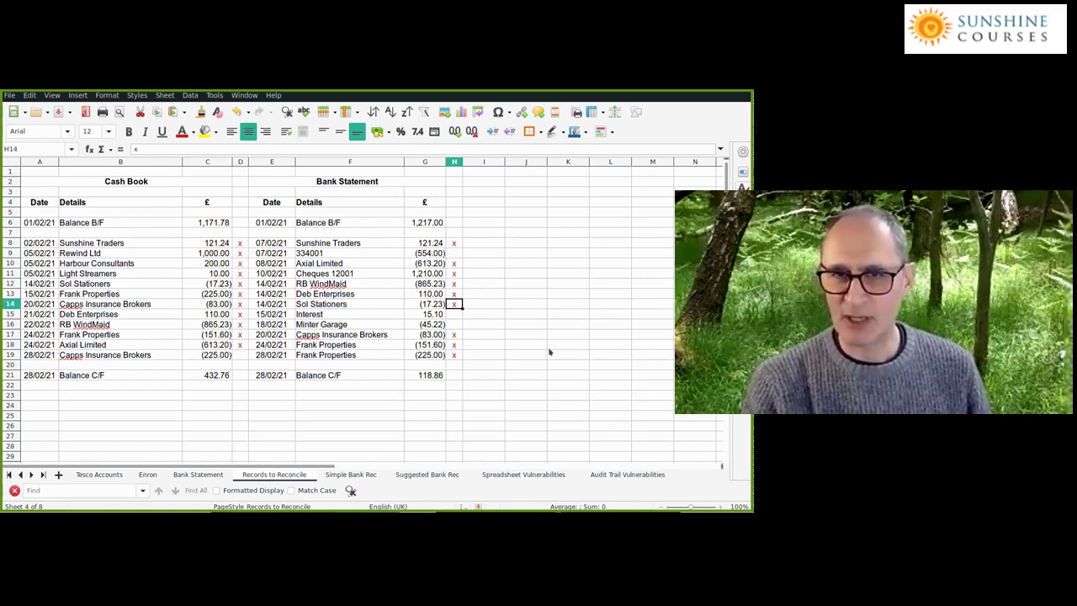
{"action": "key", "text": "Down"}
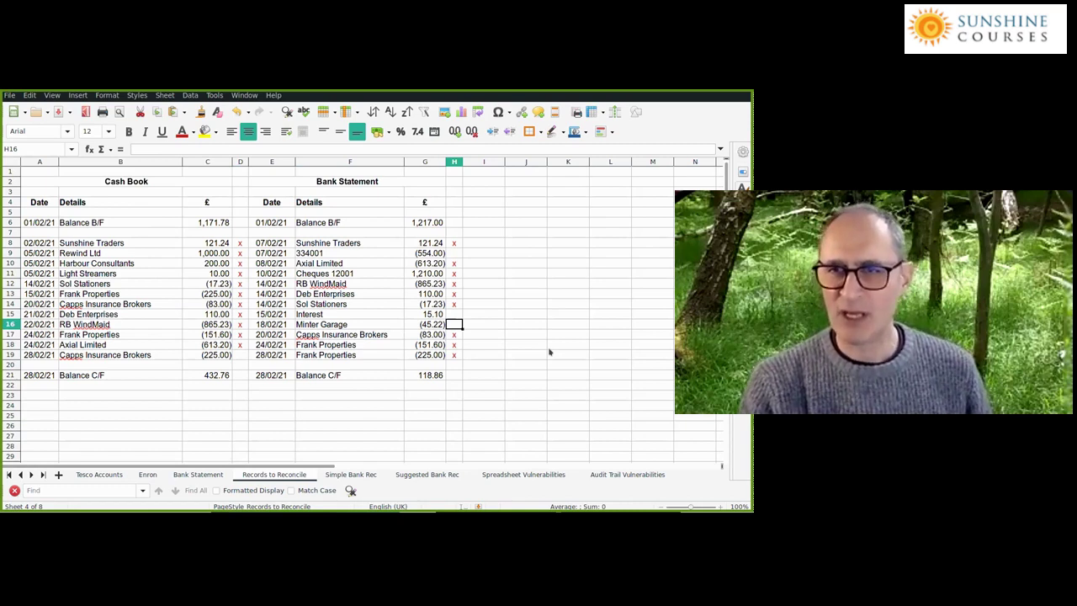
Compare the opening Balance B/F of the cash book with the opening Balance B/F of the bank statement.
{"action": "key", "text": "Up"}
{"action": "key", "text": "Up"}
{"action": "key", "text": "Up"}
{"action": "key", "text": "Up"}
{"action": "key", "text": "Up"}
{"action": "key", "text": "Up"}
{"action": "key", "text": "Up"}
{"action": "key", "text": "Up"}
{"action": "key", "text": "Up"}
{"action": "key", "text": "Up"}
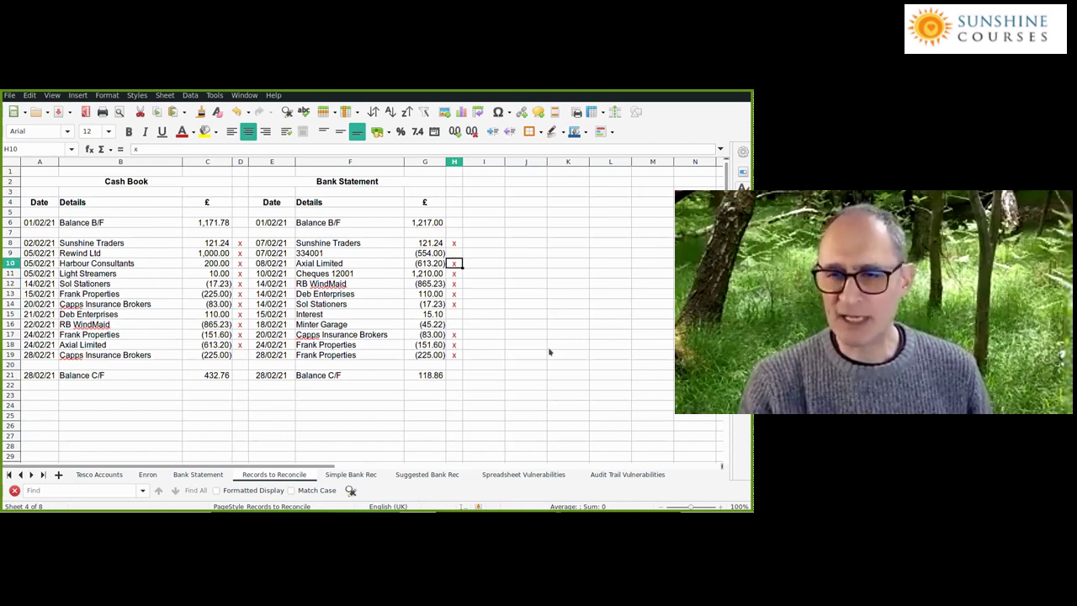
{"action": "key", "text": "Left"}
{"action": "key", "text": "Left"}
{"action": "key", "text": "Left"}
{"action": "key", "text": "Left"}
{"action": "key", "text": "Right"}
{"action": "key", "text": "Right"}
{"action": "key", "text": "Right"}
{"action": "key", "text": "Left"}
{"action": "key", "text": "Left"}
{"action": "key", "text": "Left"}
{"action": "key", "text": "Left"}
{"action": "key", "text": "Left"}
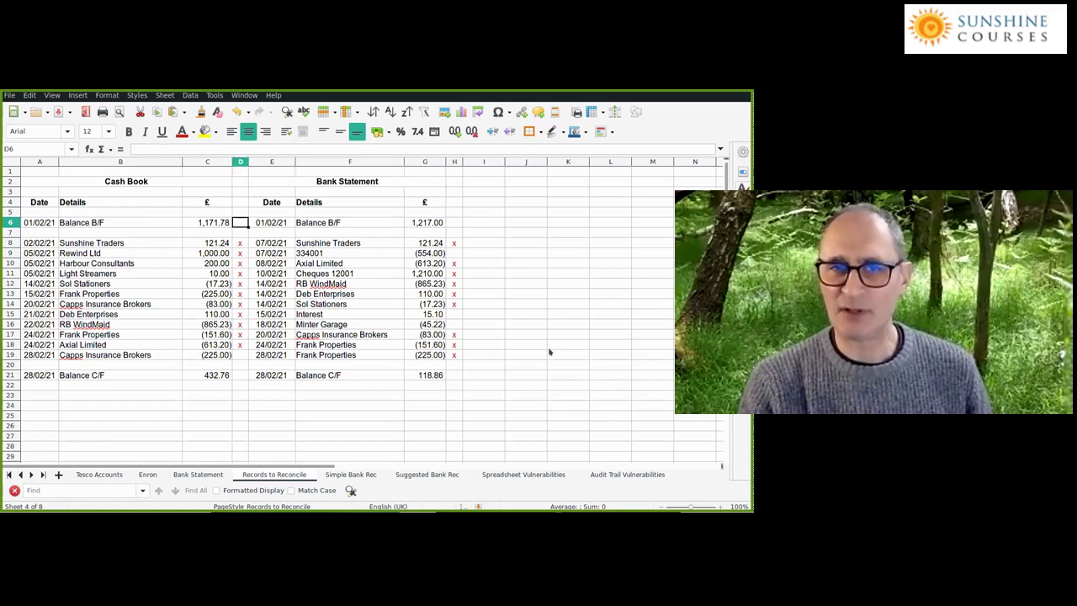
{"action": "key", "text": "Right"}
{"action": "key", "text": "Right"}
{"action": "key", "text": "Right"}
{"action": "key", "text": "Right"}
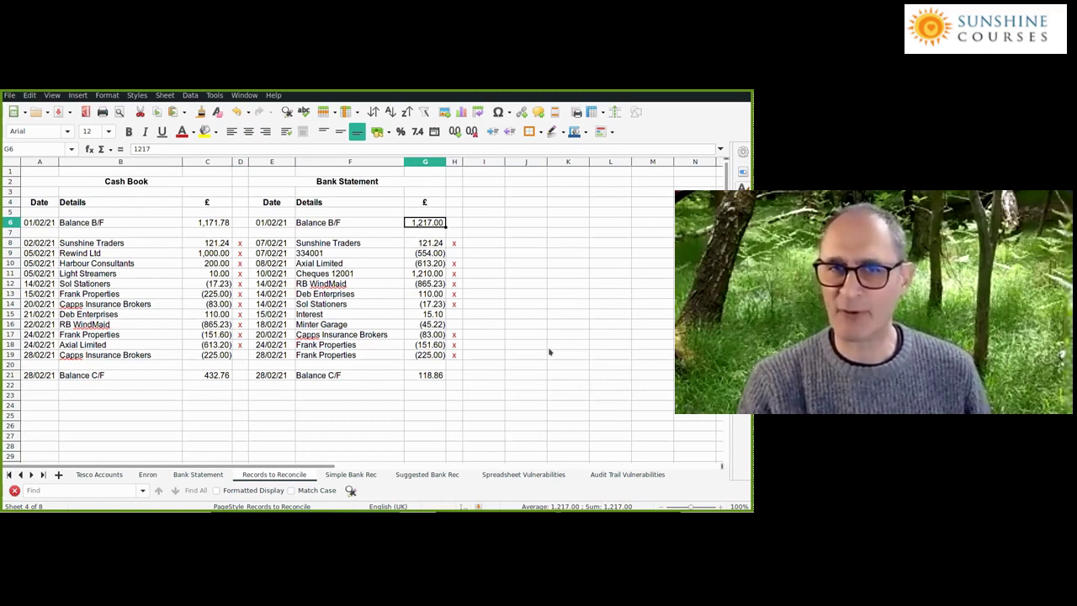
{"action": "key", "text": "Left"}
{"action": "key", "text": "Left"}
{"action": "key", "text": "Left"}
{"action": "key", "text": "Left"}
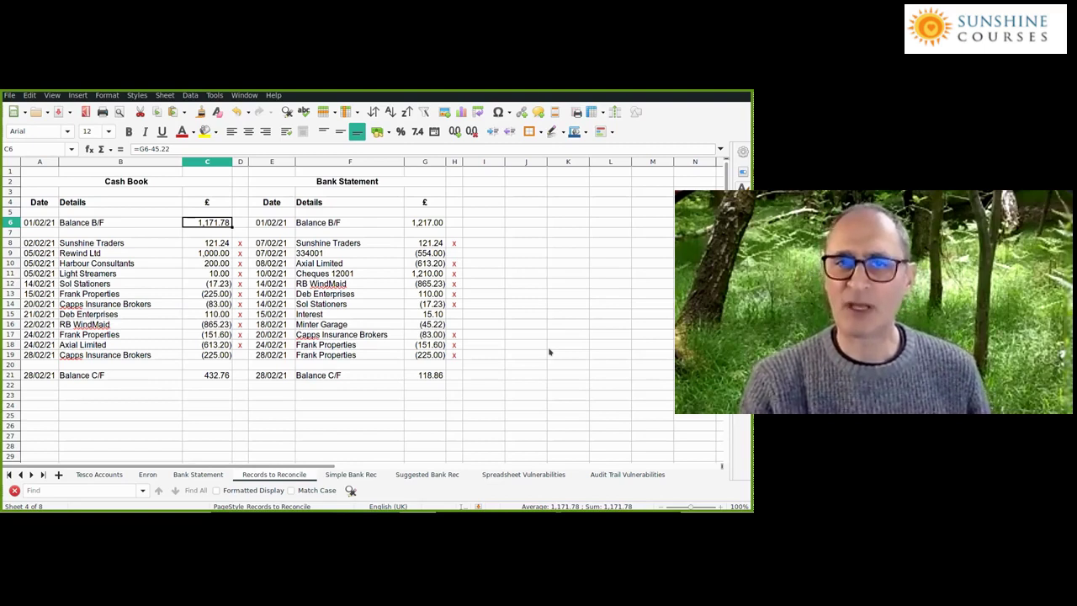
Calculate the difference between the two opening balances in cell I6 with the formula =C6-G6.
{"action": "key", "text": "Right"}
{"action": "key", "text": "Right"}
{"action": "key", "text": "Right"}
{"action": "key", "text": "Right"}
{"action": "key", "text": "Right"}
{"action": "key", "text": "Right"}
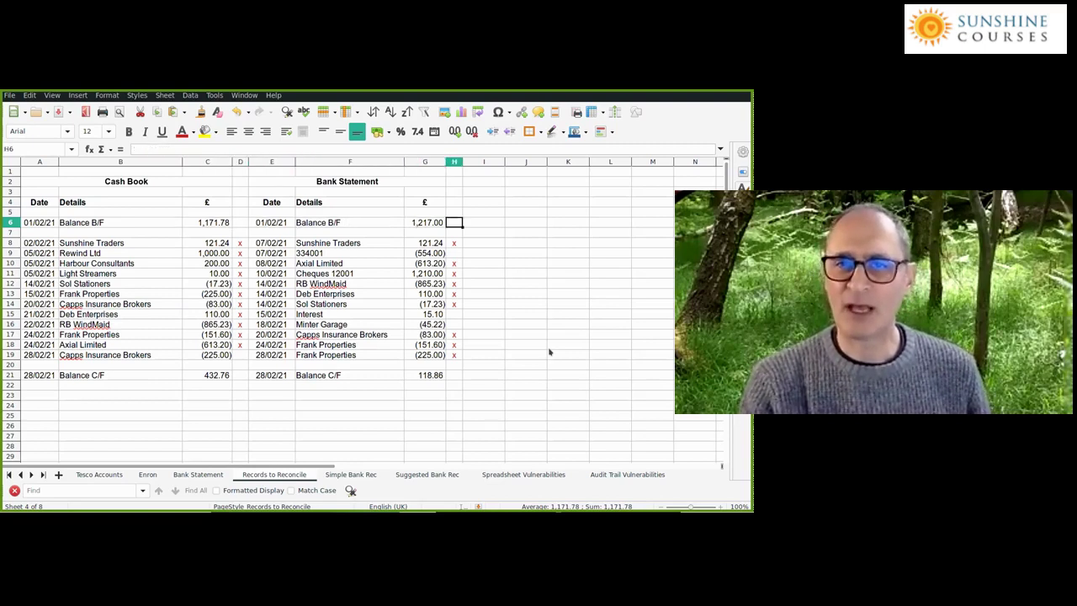
{"action": "type", "text": "=G6-"}
{"action": "key", "text": "Left"}
{"action": "key", "text": "Left"}
{"action": "key", "text": "Left"}
{"action": "key", "text": "Left"}
{"action": "key", "text": "Left"}
{"action": "key", "text": "Left"}
{"action": "key", "text": "Right"}
{"action": "key", "text": "Right"}
{"action": "key", "text": "Right"}
{"action": "key", "text": "Right"}
{"action": "key", "text": "Return"}
{"action": "key", "text": "Up"}
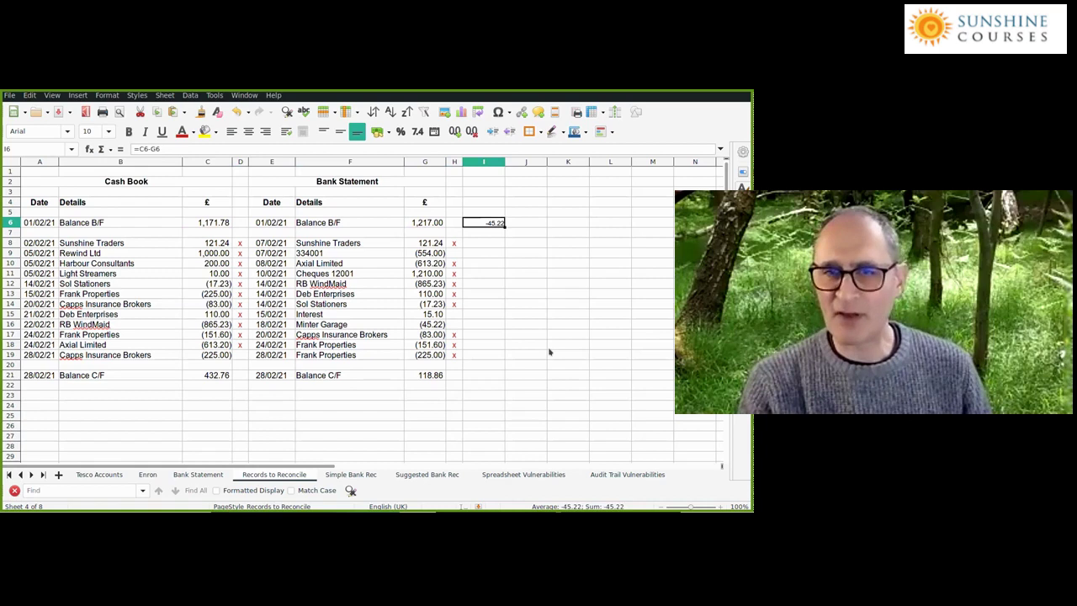
Mark the Minter Garage payment on the bank statement as matched with an x in cell H16.
{"action": "key", "text": "Left"}
{"action": "key", "text": "Left"}
{"action": "key", "text": "Left"}
{"action": "key", "text": "Left"}
{"action": "key", "text": "Left"}
{"action": "key", "text": "Left"}
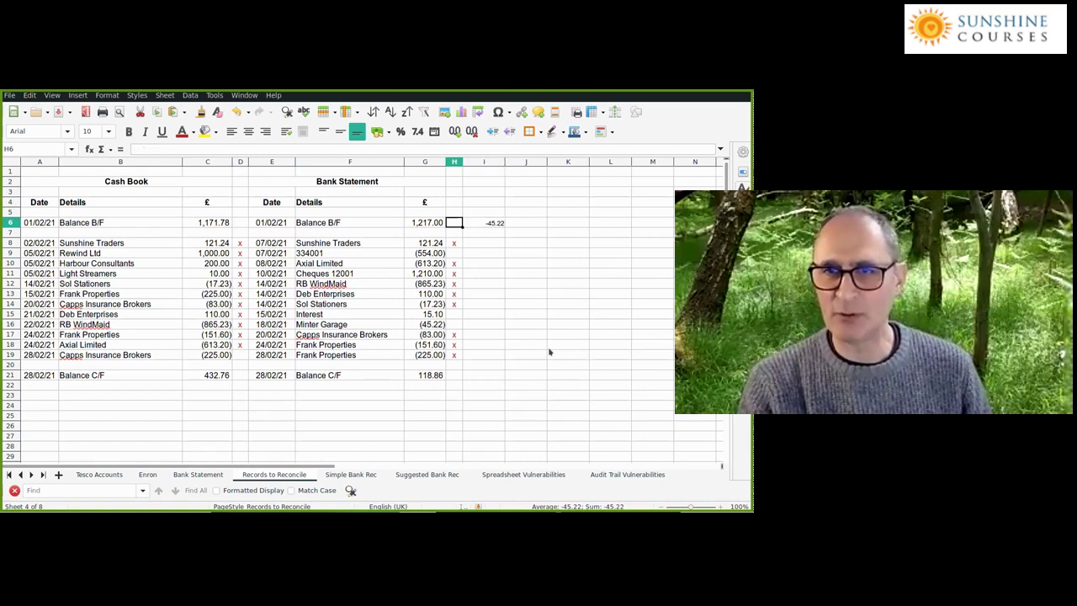
{"action": "key", "text": "Right"}
{"action": "key", "text": "Right"}
{"action": "key", "text": "Right"}
{"action": "key", "text": "Down"}
{"action": "key", "text": "Down"}
{"action": "key", "text": "Down"}
{"action": "key", "text": "Down"}
{"action": "key", "text": "Down"}
{"action": "key", "text": "Down"}
{"action": "key", "text": "Down"}
{"action": "key", "text": "Down"}
{"action": "key", "text": "Down"}
{"action": "key", "text": "Down"}
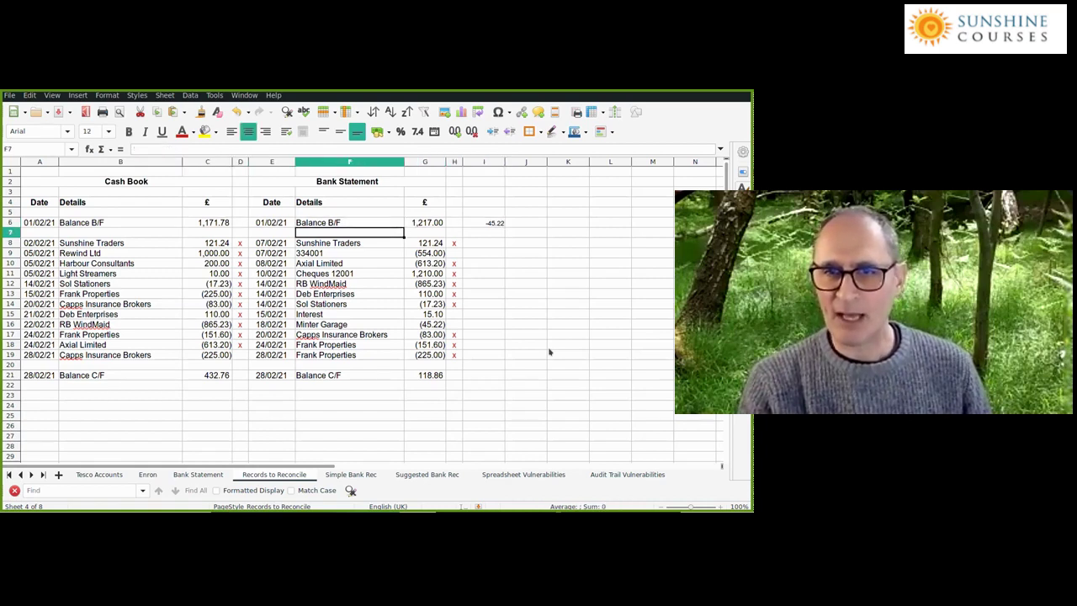
{"action": "key", "text": "Right"}
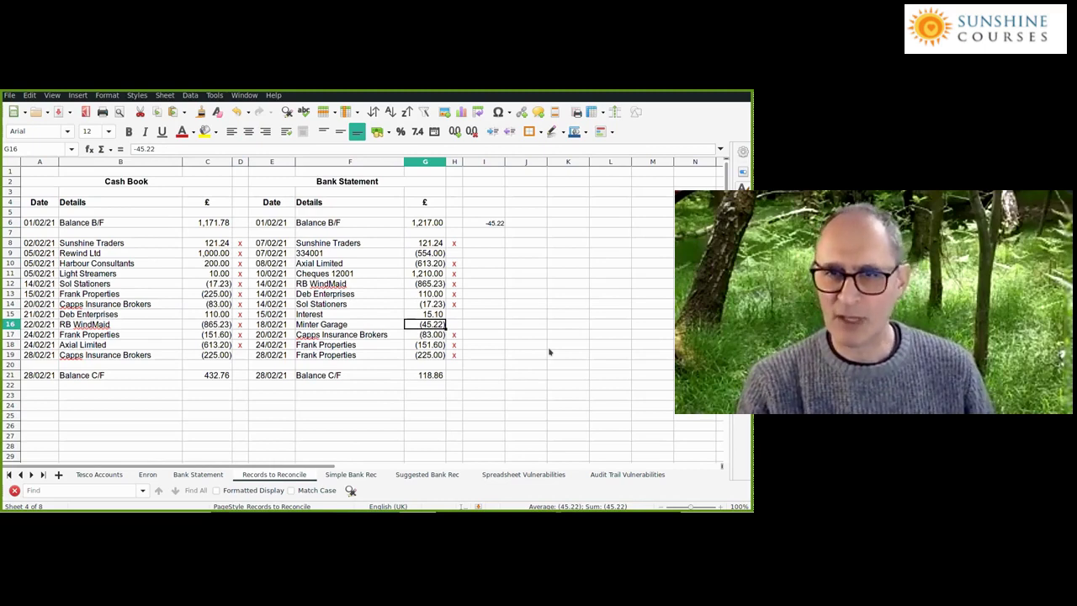
{"action": "key", "text": "Right"}
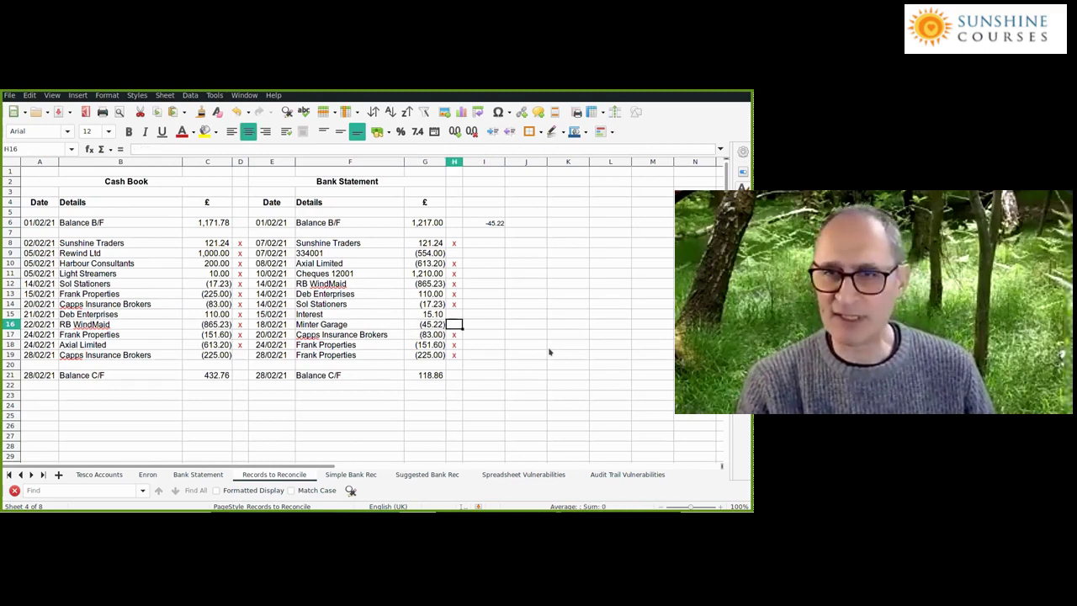
{"action": "type", "text": "x"}
Mark both opening Balance B/F rows as matched with an x in cells H6 and D6.
{"action": "key", "text": "Up"}
{"action": "key", "text": "Up"}
{"action": "key", "text": "Up"}
{"action": "key", "text": "Up"}
{"action": "key", "text": "Up"}
{"action": "key", "text": "Up"}
{"action": "key", "text": "Up"}
{"action": "key", "text": "Up"}
{"action": "key", "text": "Up"}
{"action": "key", "text": "Up"}
{"action": "type", "text": "x"}
{"action": "key", "text": "Left"}
{"action": "key", "text": "Left"}
{"action": "key", "text": "Left"}
{"action": "key", "text": "Left"}
{"action": "type", "text": "x"}
Examine the Minter Garage entry and the unmarked Interest entry on the bank statement.
{"action": "key", "text": "Down"}
{"action": "key", "text": "Down"}
{"action": "key", "text": "Down"}
{"action": "key", "text": "Down"}
{"action": "key", "text": "Down"}
{"action": "key", "text": "Down"}
{"action": "key", "text": "Down"}
{"action": "key", "text": "Down"}
{"action": "key", "text": "Down"}
{"action": "key", "text": "Down"}
{"action": "key", "text": "Right"}
{"action": "key", "text": "Right"}
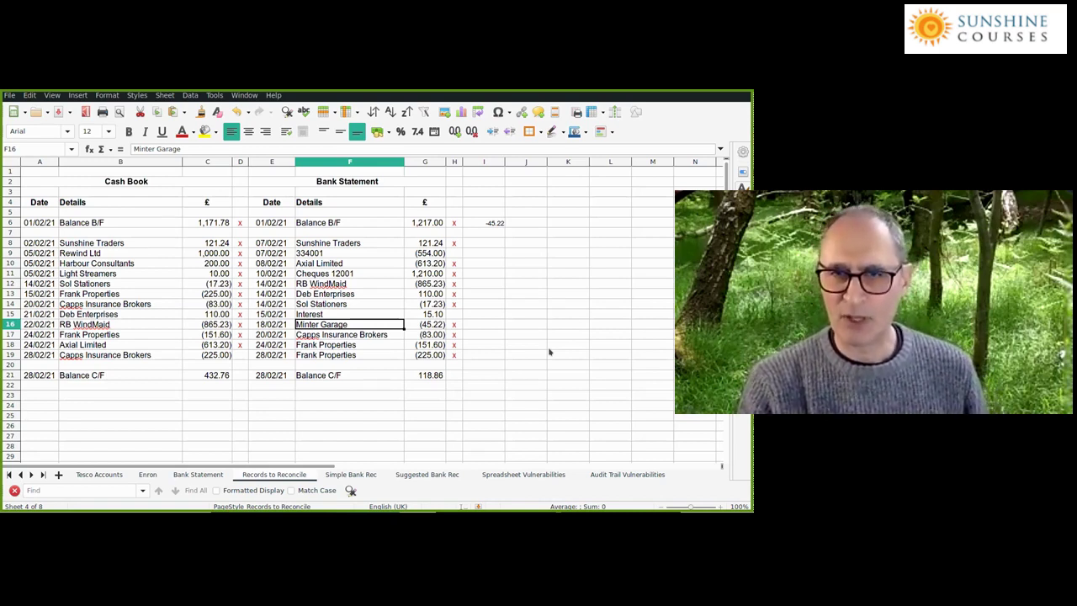
{"action": "key", "text": "Up"}
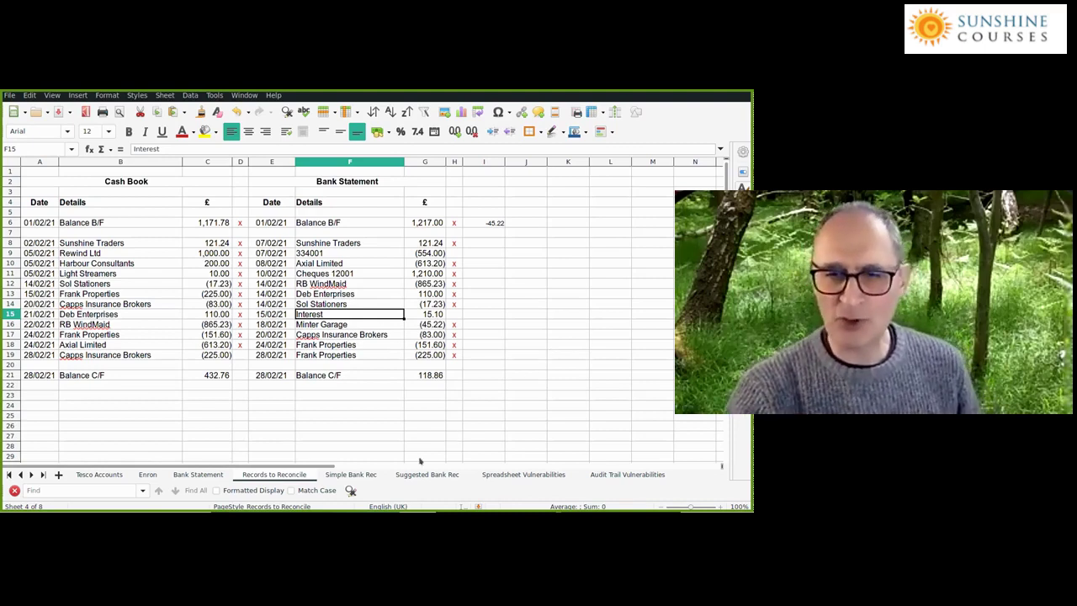
Compare the Balance per Bank Statement on the Simple Bank Rec sheet with the bank statement's closing Balance C/F on Records to Reconcile.
{"action": "left_click", "coordinate": [350, 474]}
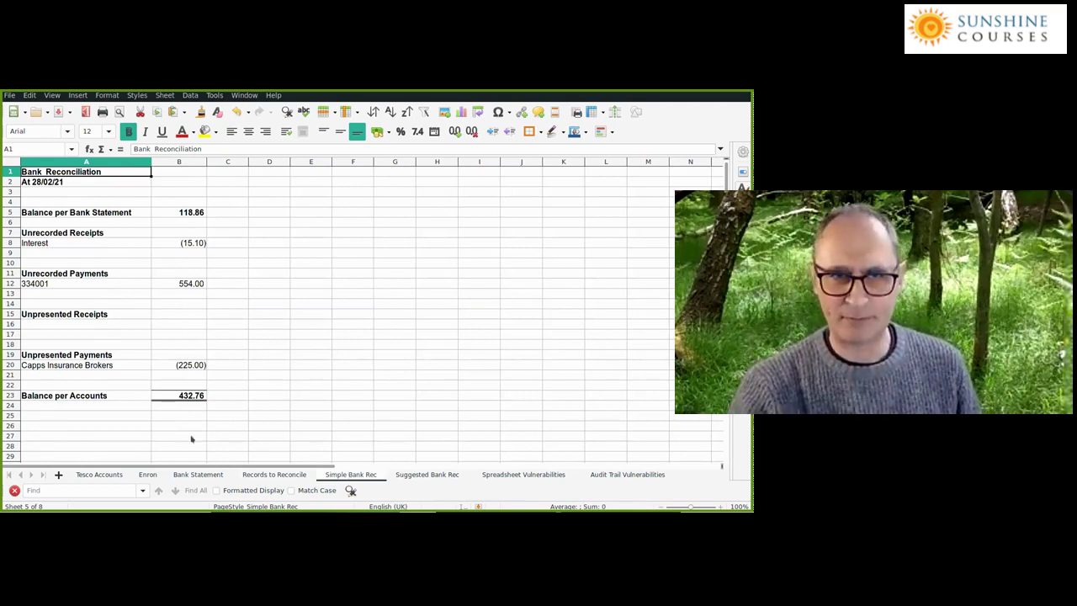
{"action": "left_click", "coordinate": [81, 212]}
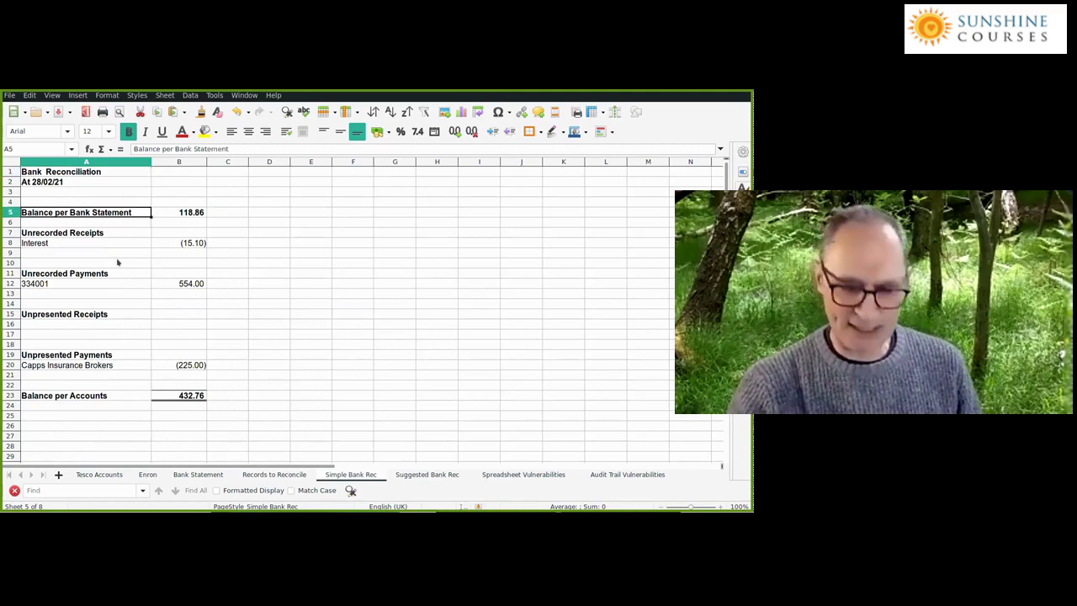
{"action": "key", "text": "Right"}
{"action": "key", "text": "Right"}
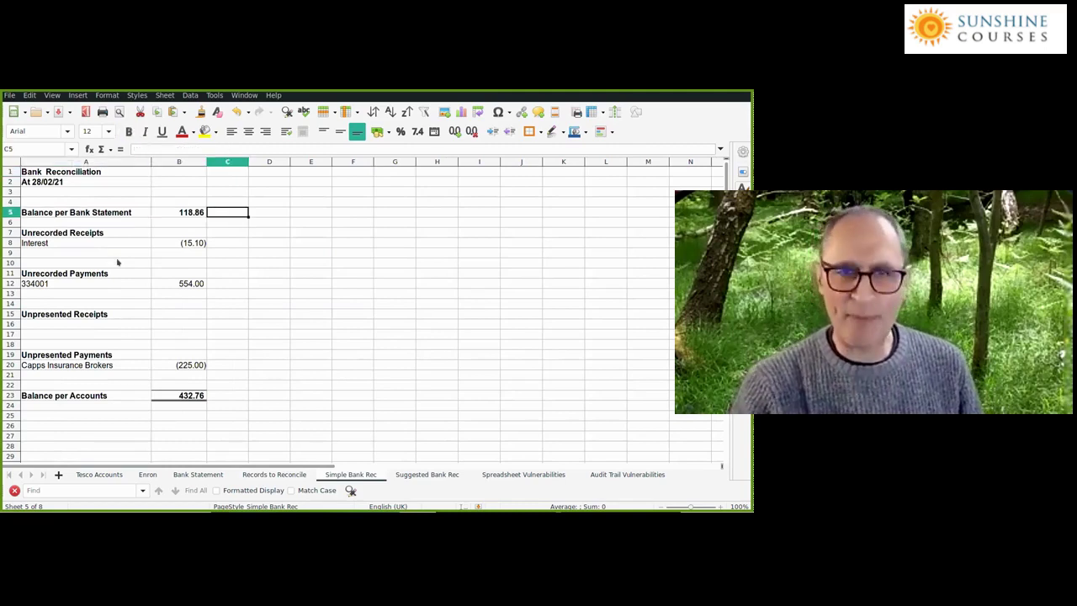
{"action": "key", "text": "Left"}
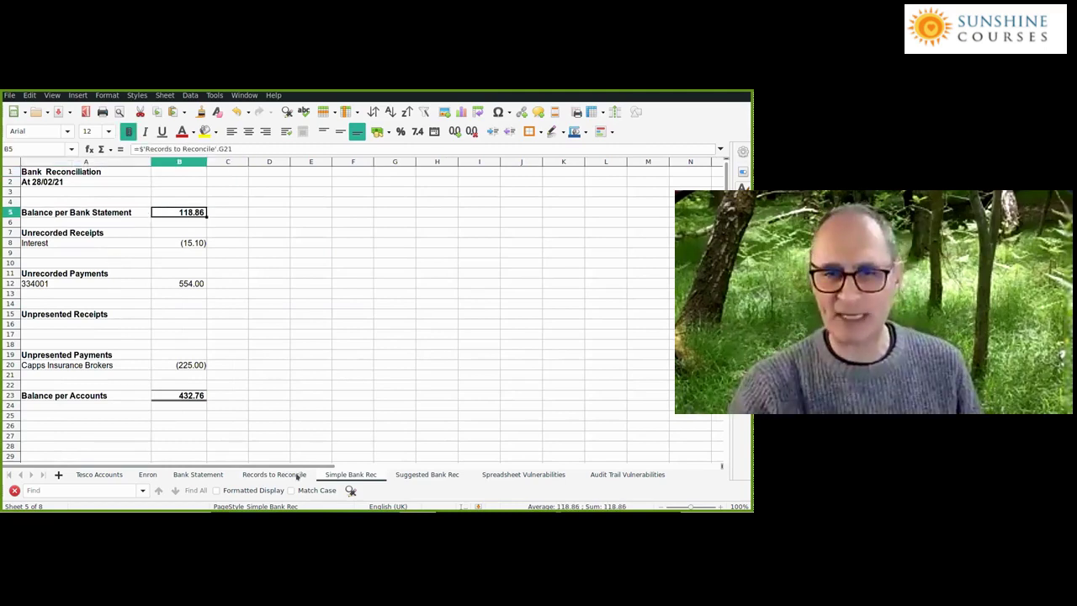
{"action": "left_click", "coordinate": [297, 477]}
{"action": "left_click", "coordinate": [431, 376]}
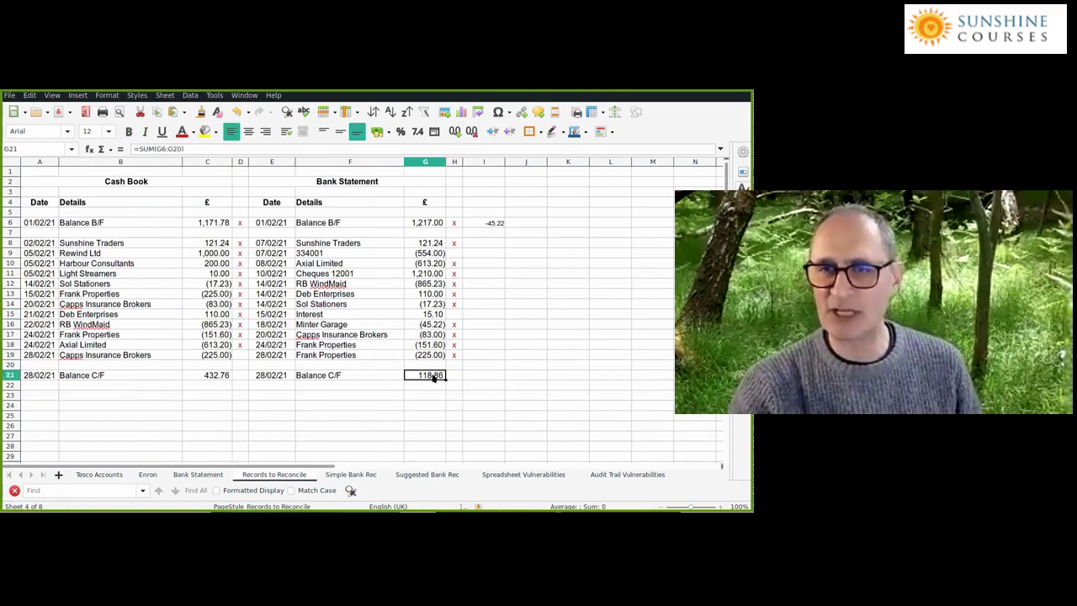
{"action": "left_click", "coordinate": [354, 476]}
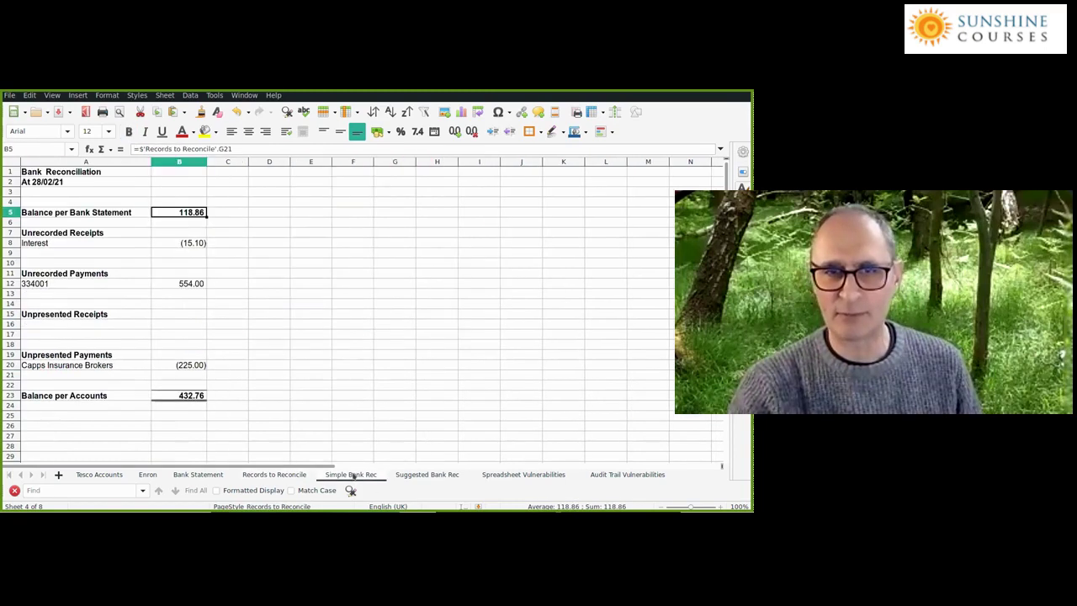
Compare the Balance per Accounts on the Simple Bank Rec sheet with the cash book's closing Balance C/F.
{"action": "key", "text": "ctrl+End"}
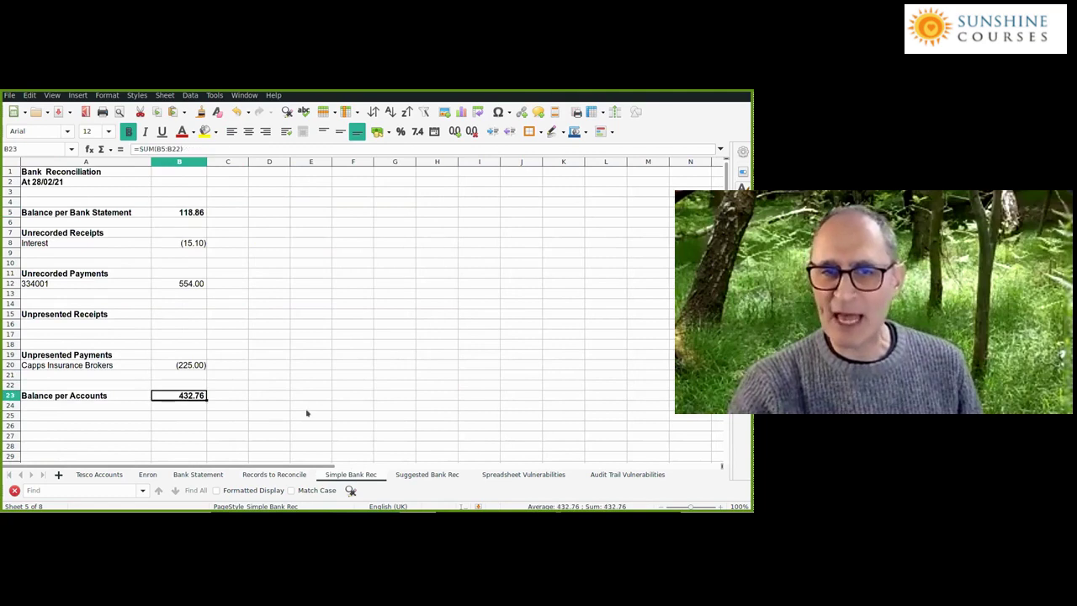
{"action": "left_click", "coordinate": [300, 476]}
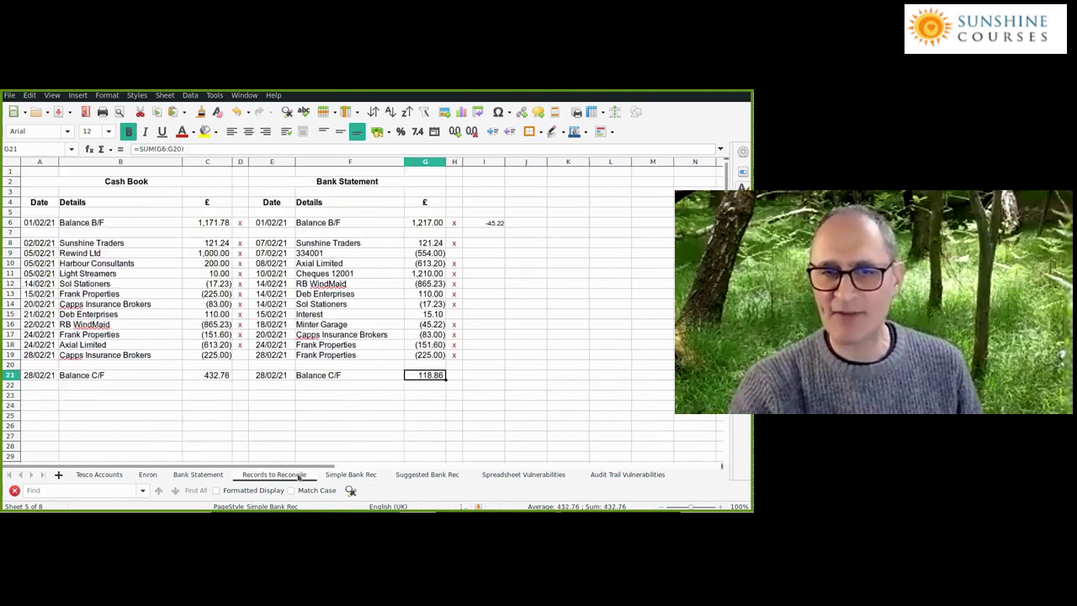
{"action": "left_click", "coordinate": [206, 376]}
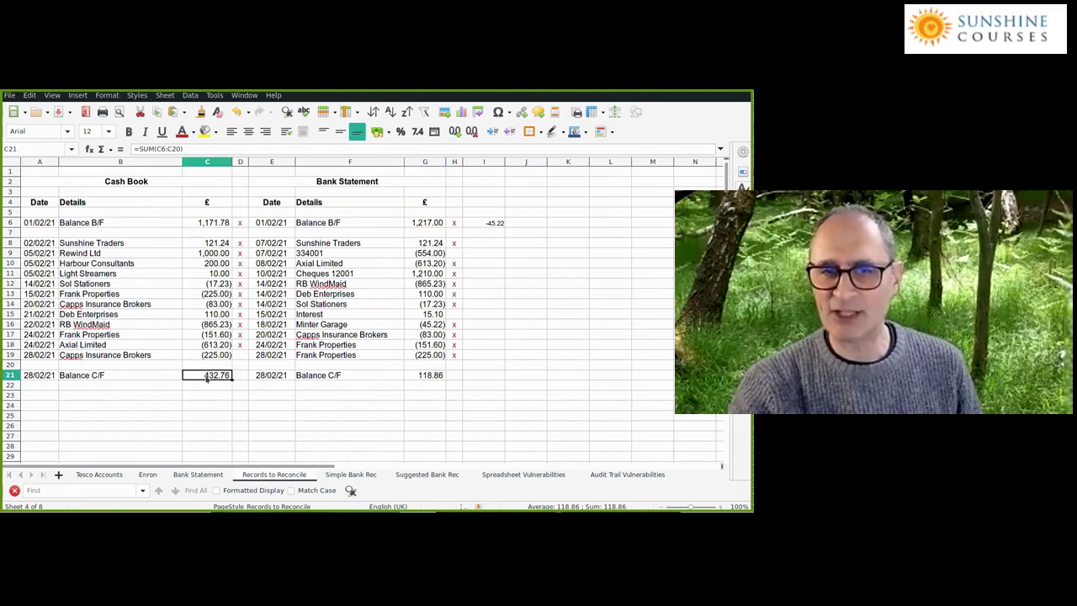
{"action": "left_click", "coordinate": [345, 474]}
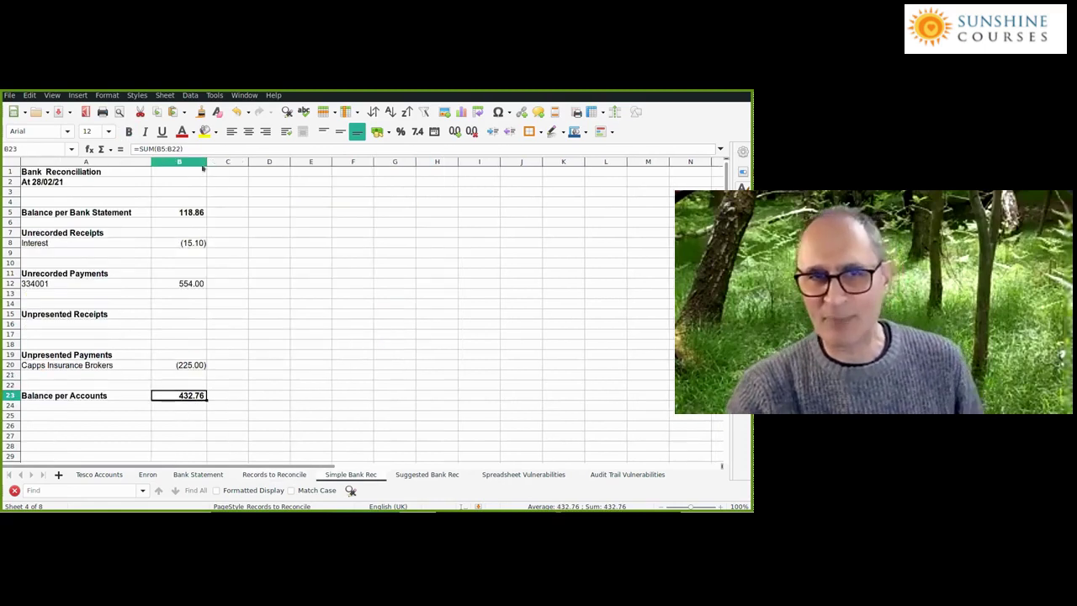
Trace the unmarked 334001 payment from the bank statement to Unrecorded Payments on the Simple Bank Rec sheet.
{"action": "left_click", "coordinate": [192, 212]}
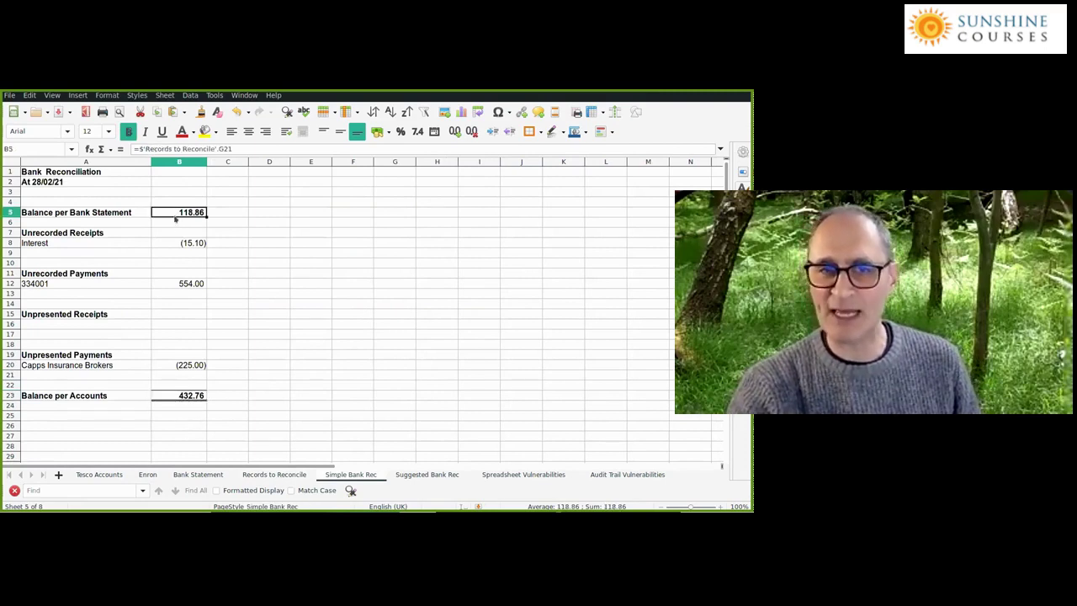
{"action": "key", "text": "ctrl+Page_Up"}
{"action": "key", "text": "ctrl+Page_Down"}
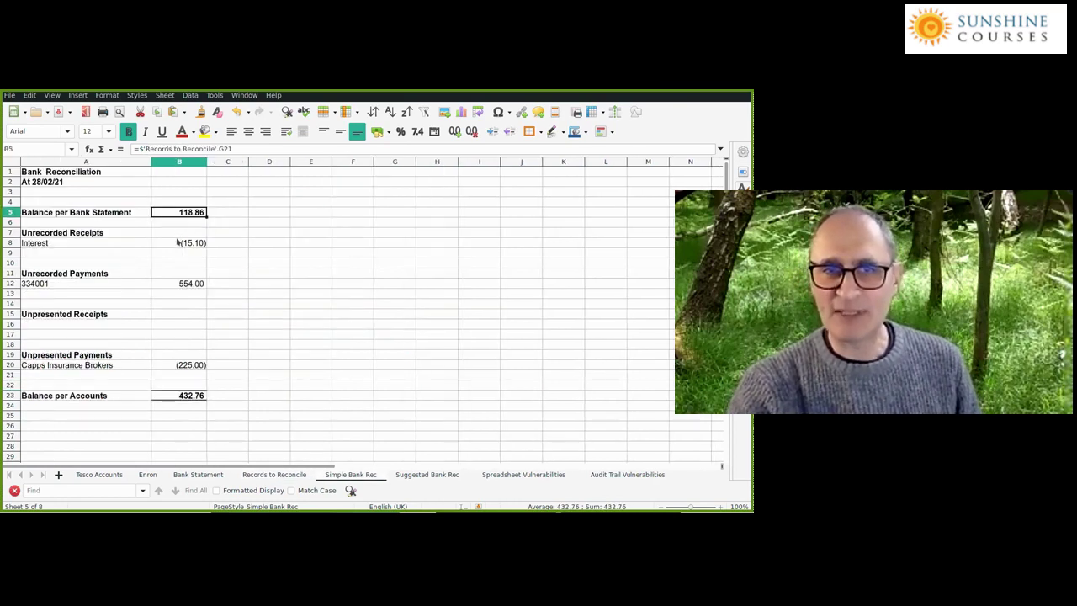
{"action": "left_click", "coordinate": [259, 474]}
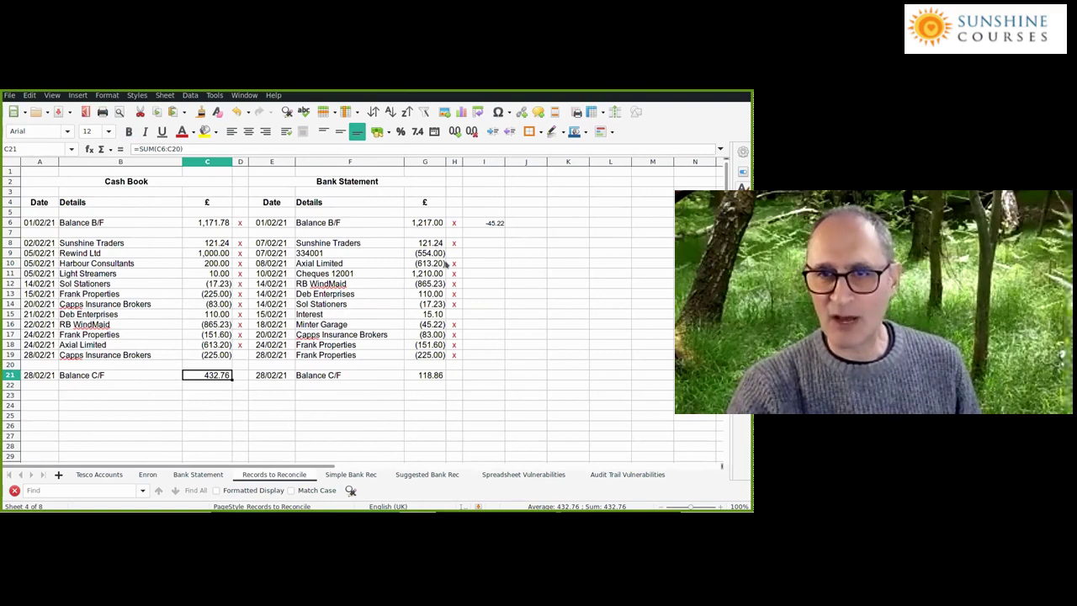
{"action": "left_click", "coordinate": [416, 253]}
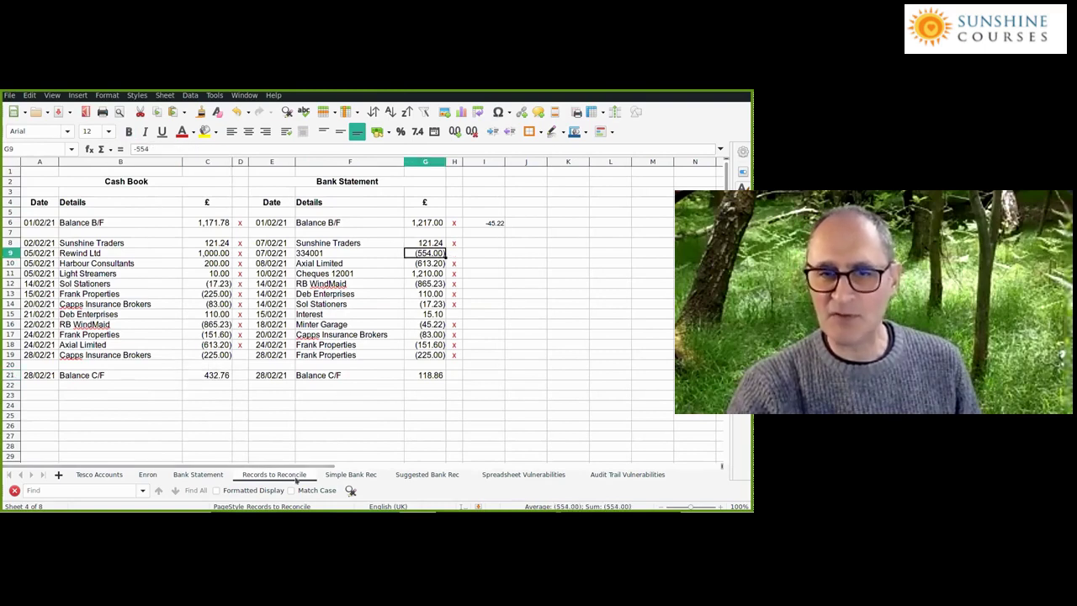
{"action": "left_click", "coordinate": [336, 474]}
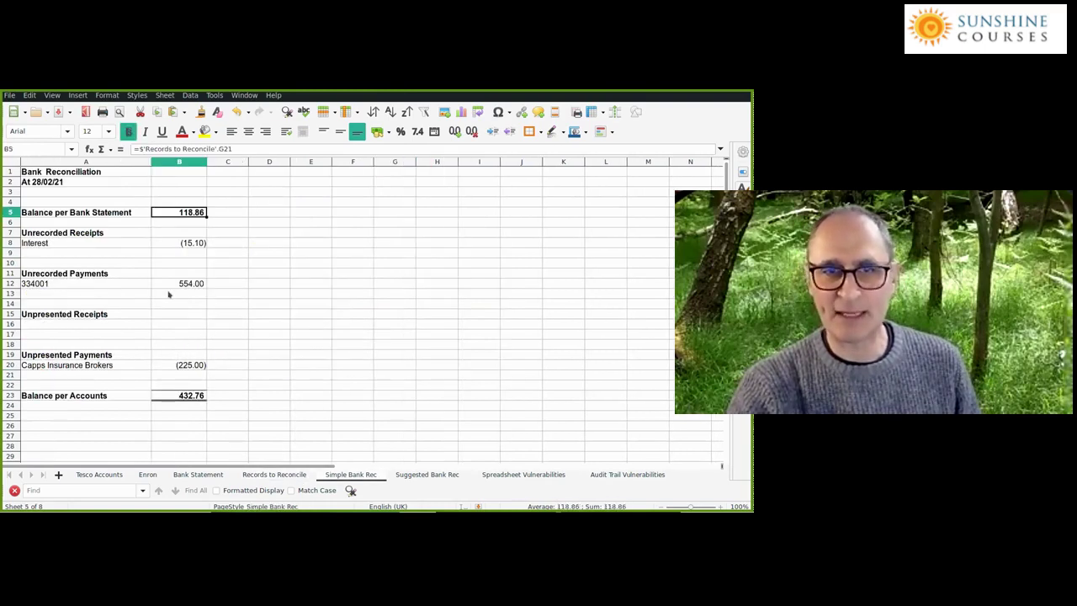
{"action": "left_click", "coordinate": [180, 283]}
Trace the unmarked Interest entry from the bank statement to Unrecorded Receipts on the Simple Bank Rec sheet.
{"action": "left_click", "coordinate": [295, 474]}
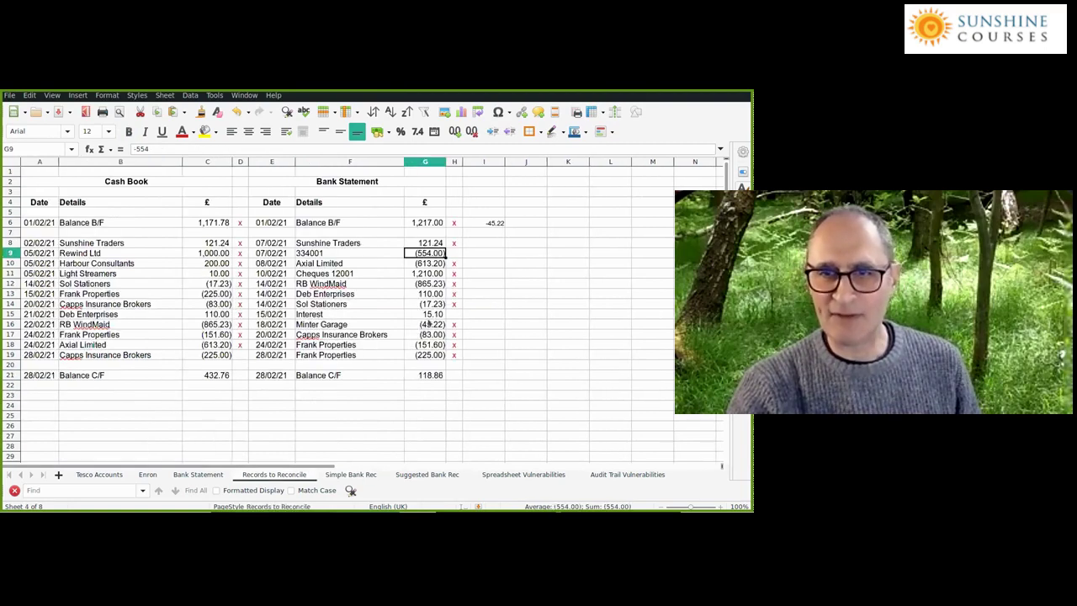
{"action": "left_click", "coordinate": [433, 313]}
{"action": "key", "text": "ctrl+Page_Down"}
{"action": "left_click", "coordinate": [193, 245]}
Trace the unmarked Capps Insurance Brokers payment from the cash book to Unpresented Payments on the Simple Bank Rec sheet.
{"action": "left_click", "coordinate": [290, 475]}
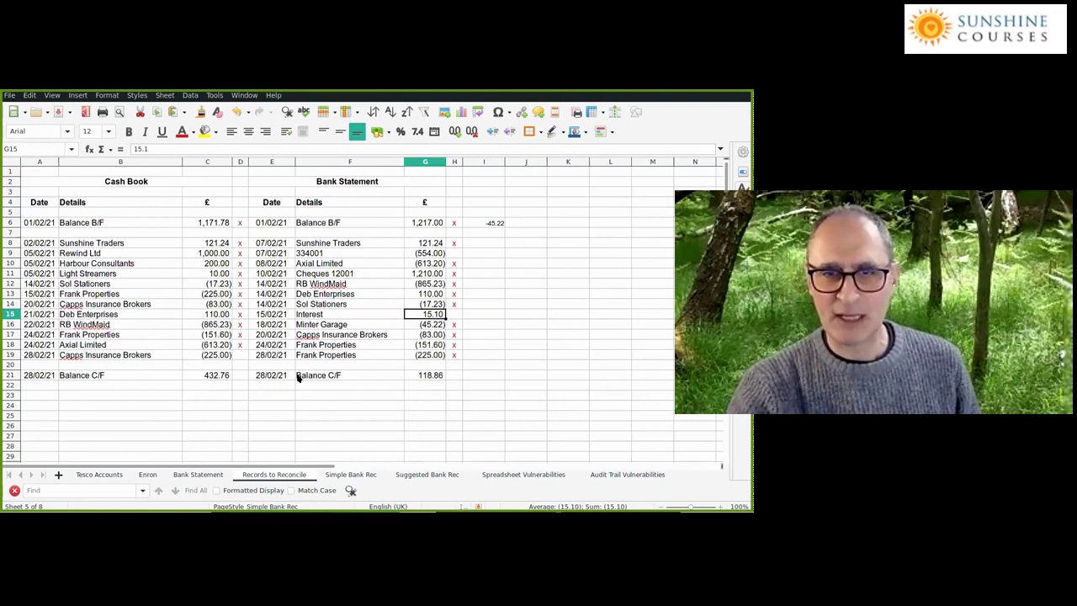
{"action": "left_click", "coordinate": [206, 354]}
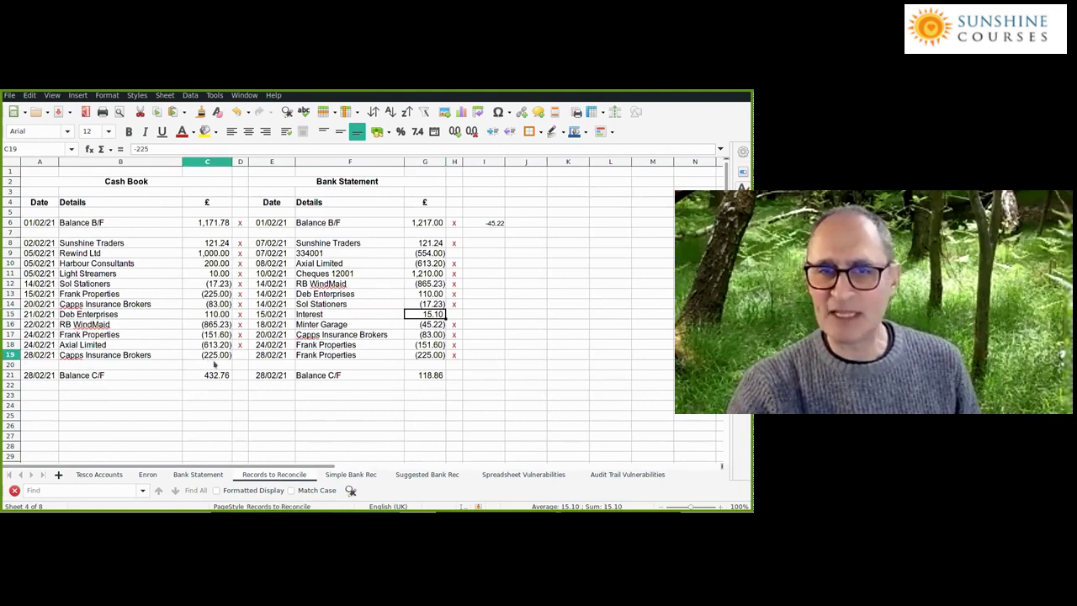
{"action": "left_click", "coordinate": [349, 476]}
{"action": "left_click", "coordinate": [192, 361]}
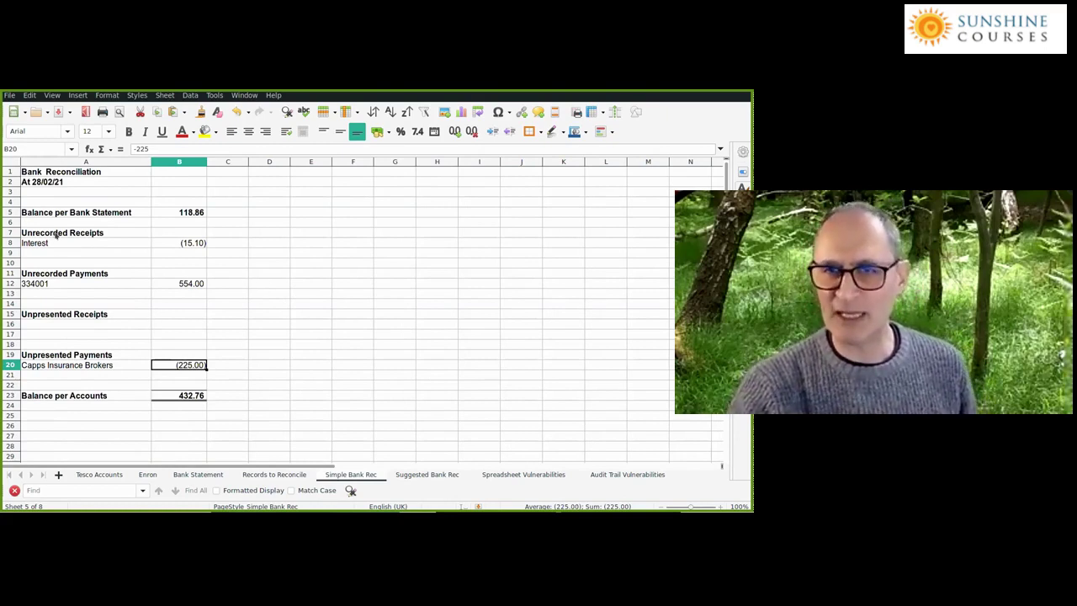
Compare the Sunshine Traders entries in the bank statement and the cash book, and return to the Simple Bank Rec sheet.
{"action": "left_click", "coordinate": [286, 471]}
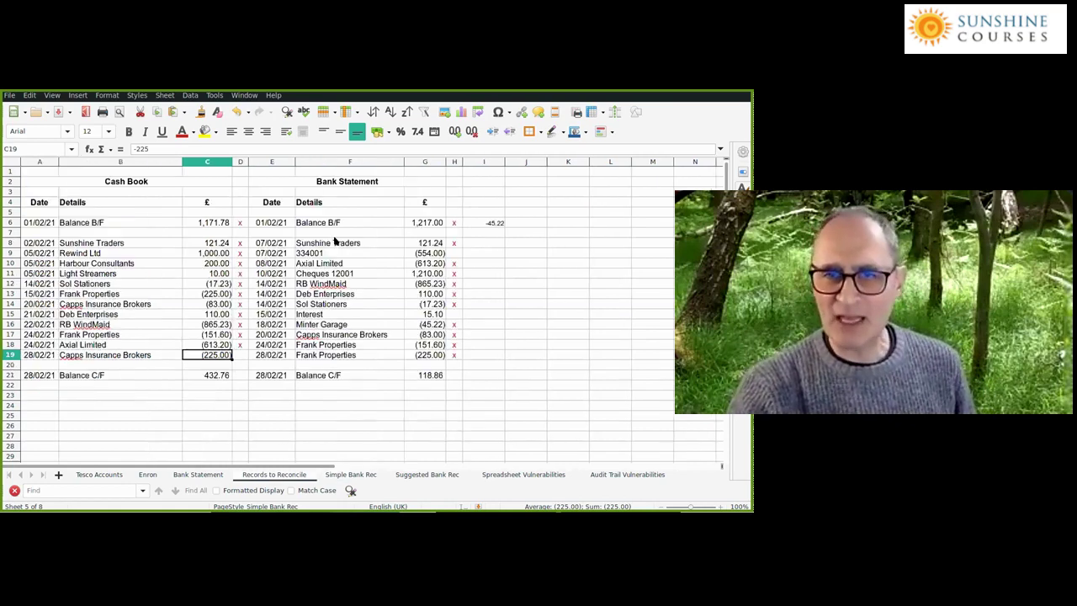
{"action": "left_click", "coordinate": [306, 243]}
{"action": "left_click", "coordinate": [154, 243]}
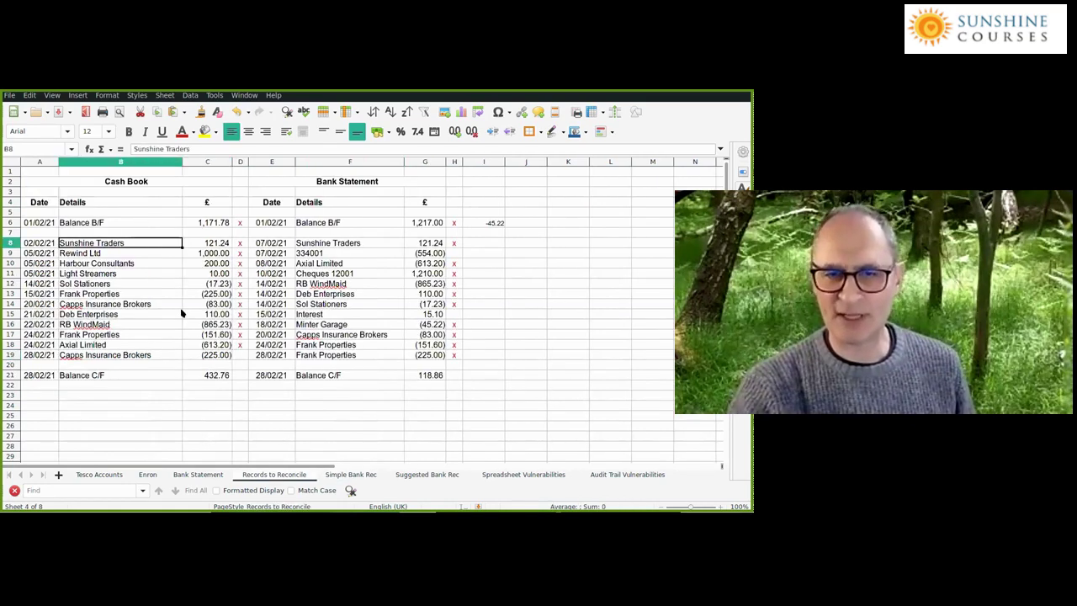
{"action": "left_click", "coordinate": [340, 473]}
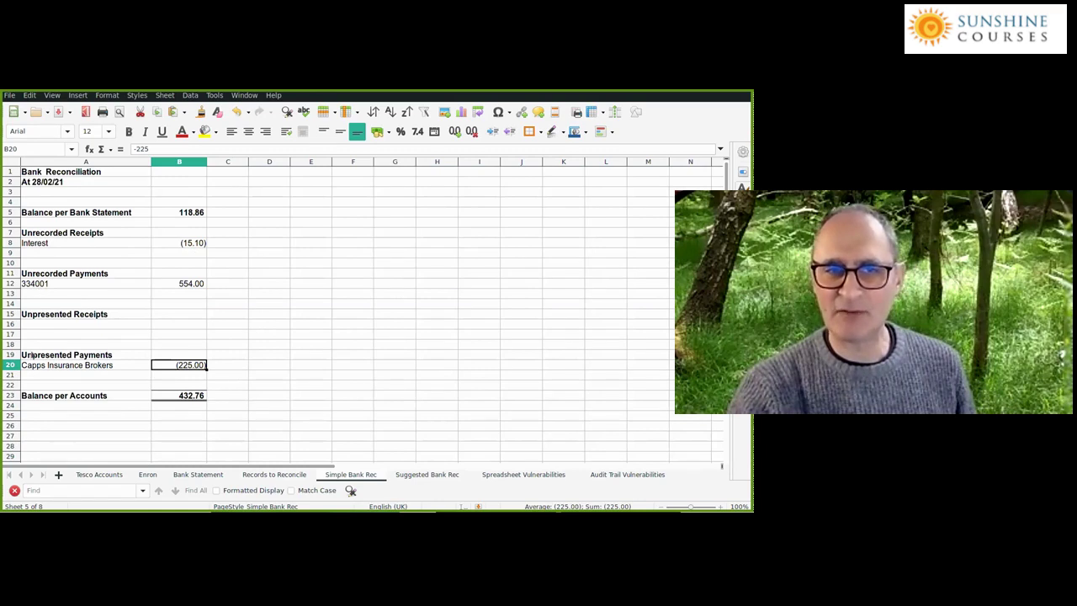
Review the reconciliation amounts in column B from the Balance per Bank Statement down to the Balance per Accounts.
{"action": "left_click", "coordinate": [196, 244]}
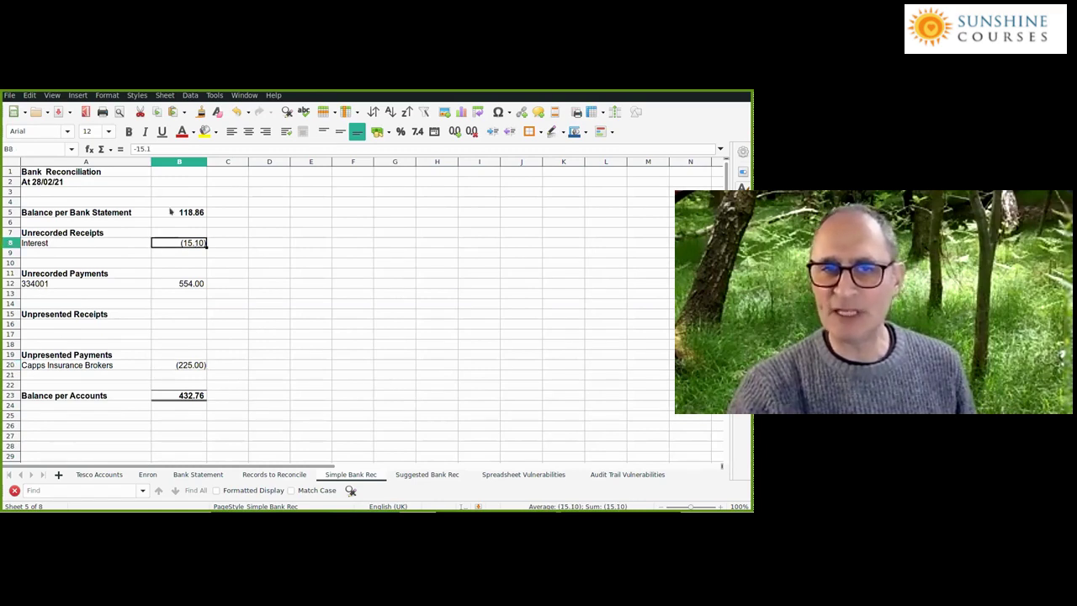
{"action": "left_click", "coordinate": [175, 212]}
{"action": "key", "text": "Down"}
{"action": "key", "text": "Down"}
{"action": "key", "text": "Down"}
{"action": "key", "text": "Down"}
{"action": "key", "text": "Down"}
{"action": "key", "text": "Down"}
{"action": "key", "text": "Down"}
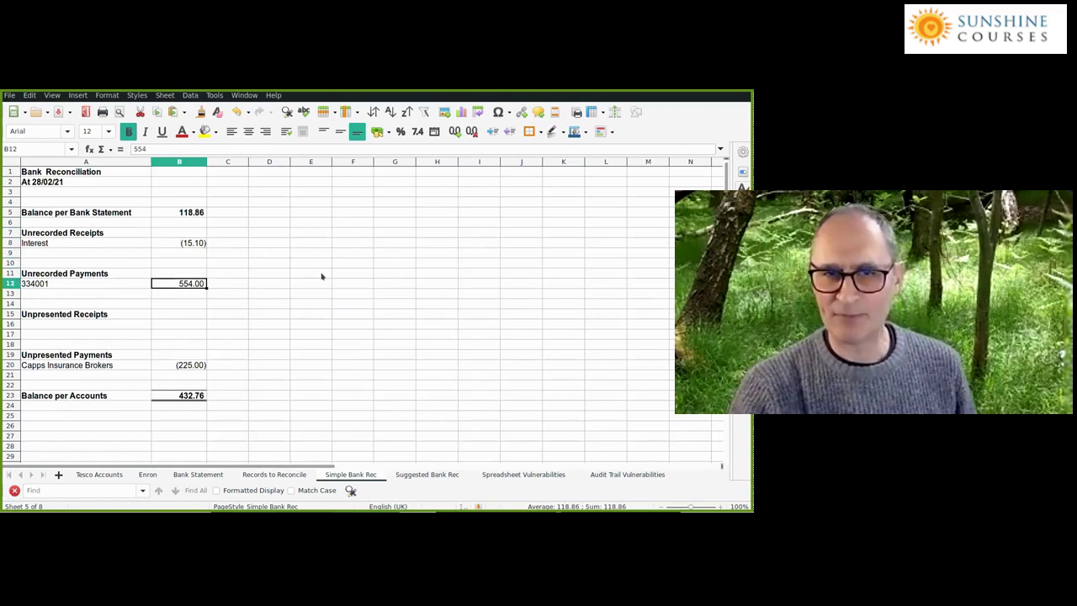
{"action": "key", "text": "Down"}
{"action": "key", "text": "Down"}
{"action": "key", "text": "Down"}
{"action": "key", "text": "Down"}
{"action": "key", "text": "Down"}
{"action": "key", "text": "Down"}
{"action": "key", "text": "Down"}
{"action": "key", "text": "Down"}
{"action": "key", "text": "Down"}
{"action": "key", "text": "Down"}
{"action": "key", "text": "Down"}
{"action": "key", "text": "Down"}
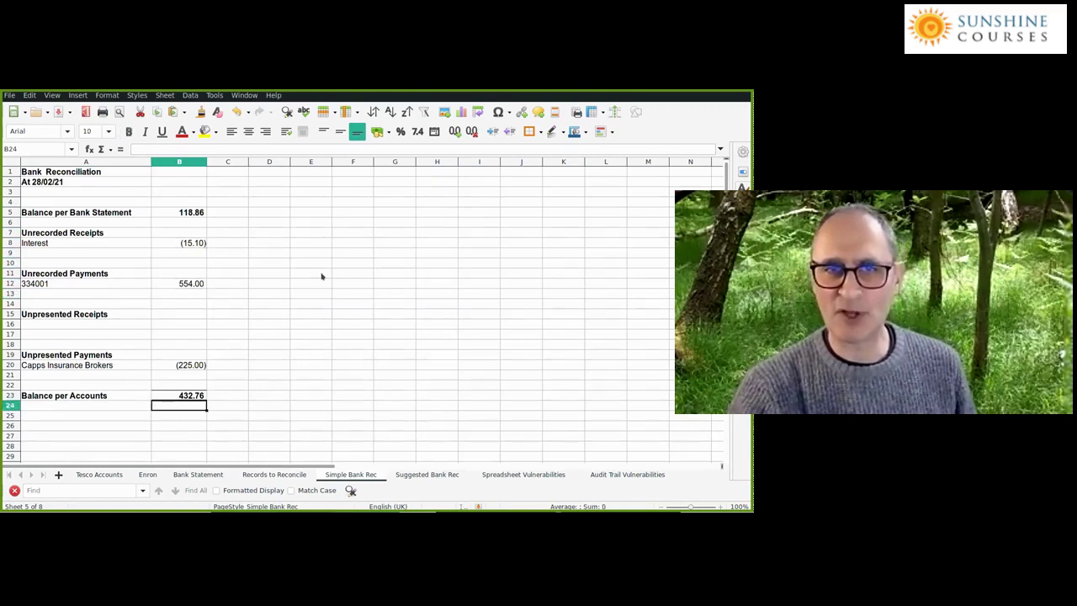
{"action": "key", "text": "Up"}
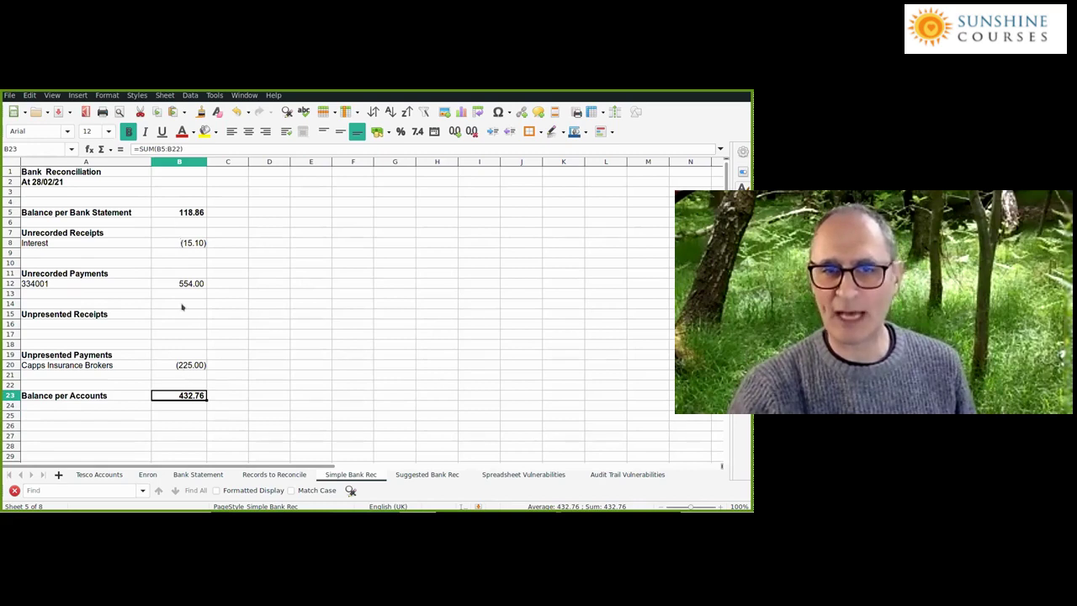
Examine the Balance per Bank Statement against the Interest adjustment under Unrecorded Receipts.
{"action": "left_click", "coordinate": [198, 214]}
{"action": "key", "text": "Down"}
{"action": "key", "text": "Down"}
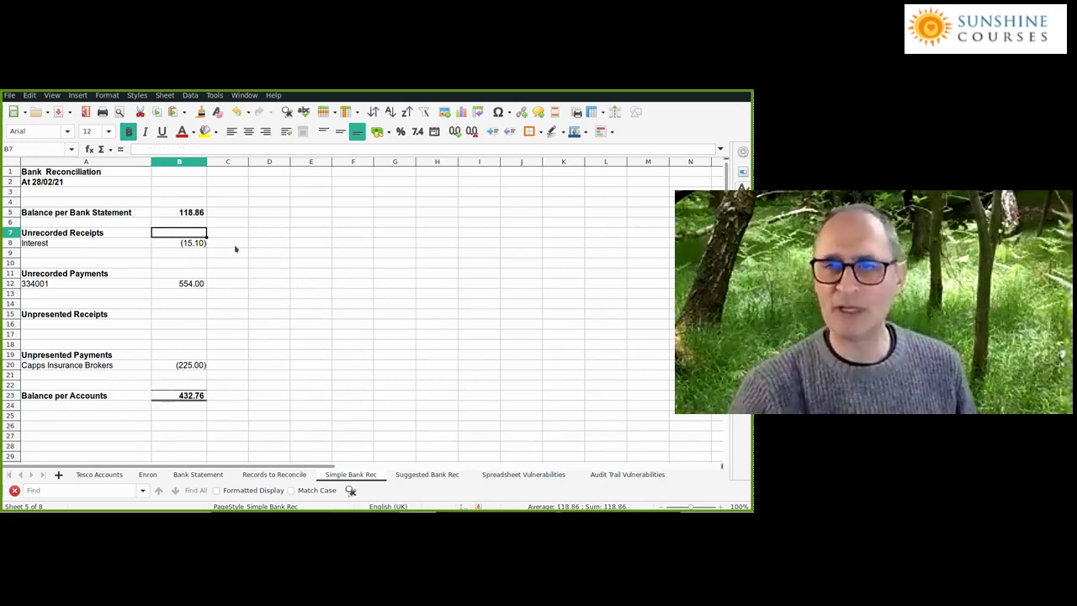
{"action": "key", "text": "Up"}
{"action": "left_click", "coordinate": [236, 249]}
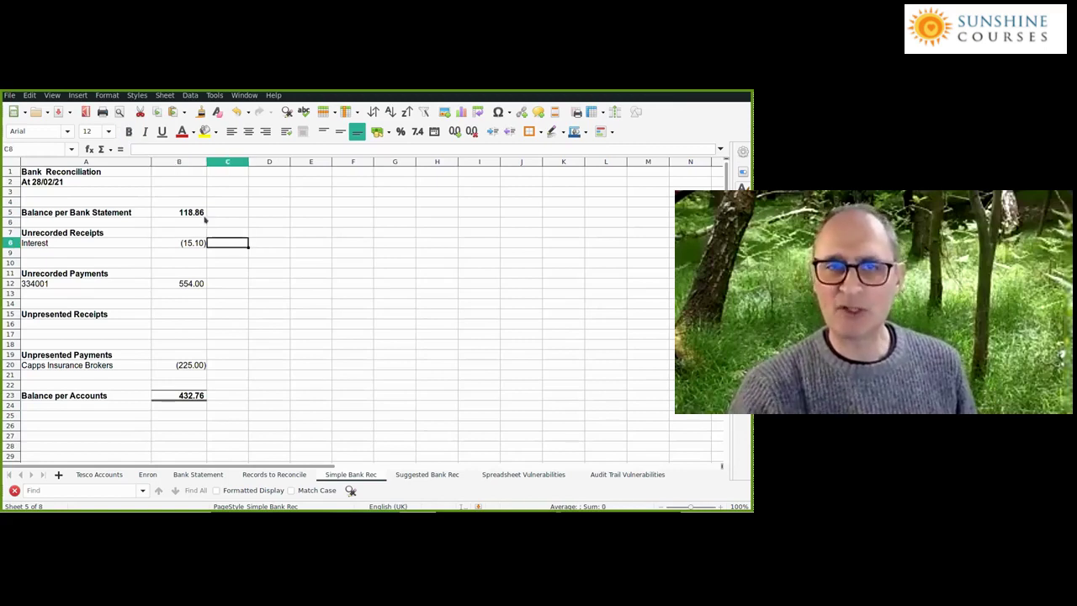
{"action": "left_click", "coordinate": [199, 213]}
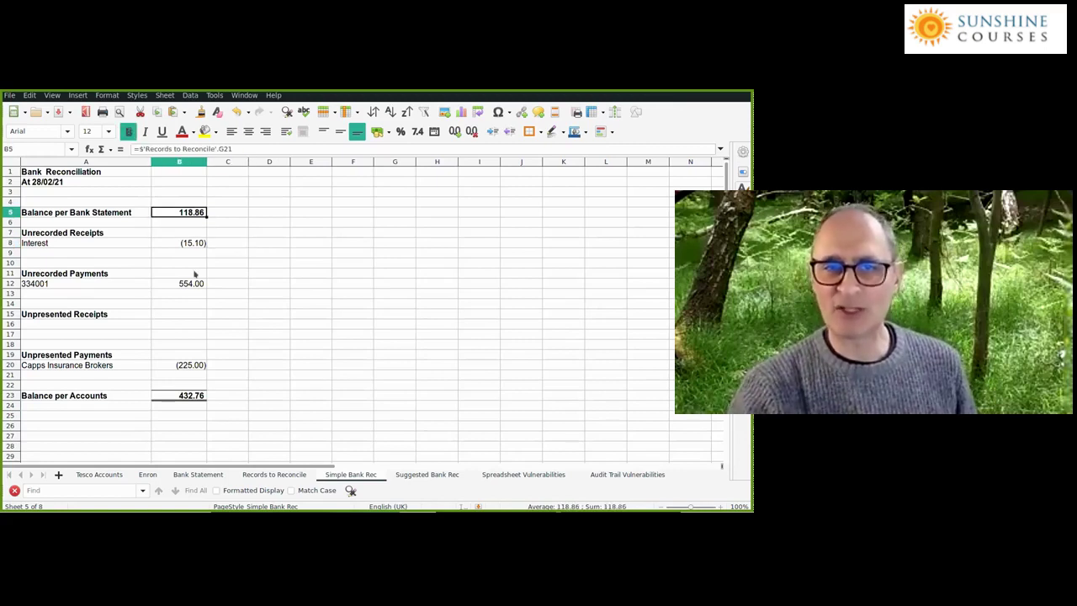
Examine the Balance per Accounts against the Interest and 334001 adjustments in column B.
{"action": "left_click", "coordinate": [191, 398]}
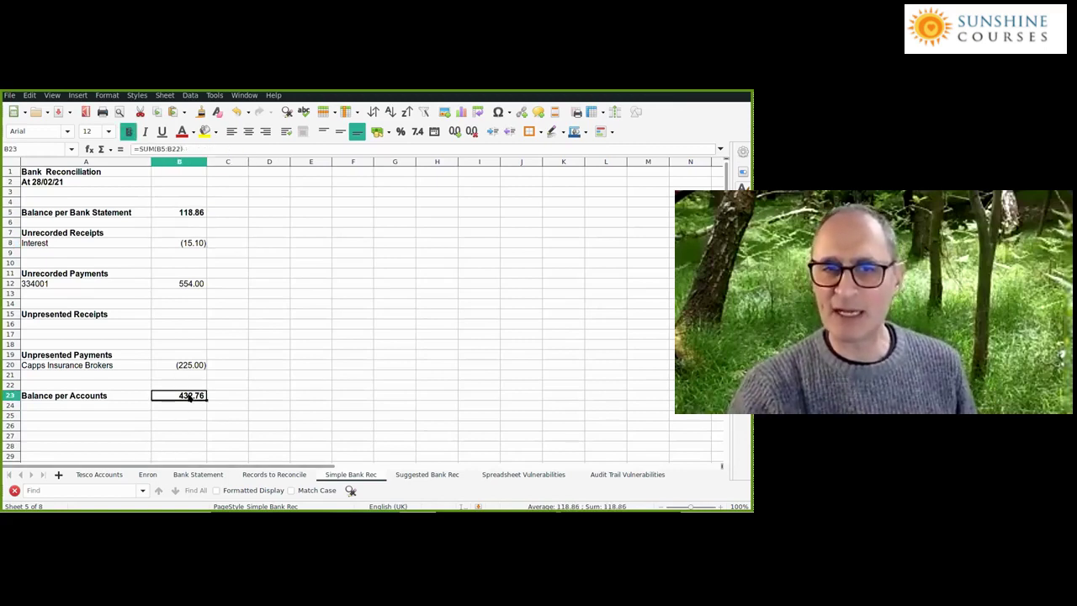
{"action": "left_click", "coordinate": [200, 244]}
{"action": "key", "text": "Down"}
{"action": "key", "text": "Down"}
{"action": "key", "text": "Down"}
{"action": "key", "text": "Down"}
{"action": "key", "text": "Down"}
{"action": "key", "text": "Down"}
{"action": "key", "text": "Down"}
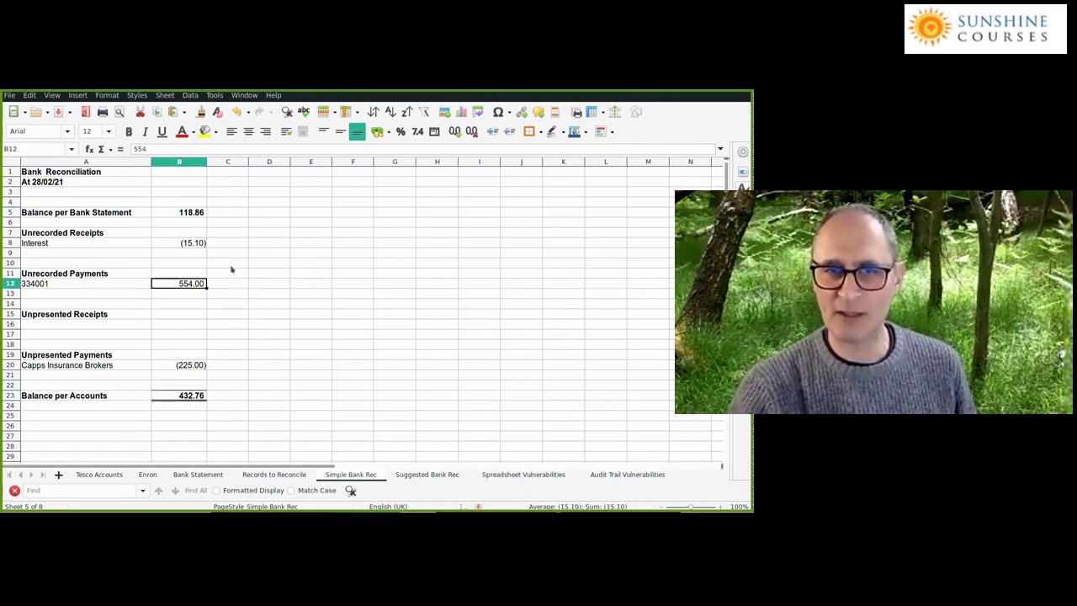
{"action": "key", "text": "Up"}
{"action": "key", "text": "Up"}
{"action": "key", "text": "Up"}
{"action": "key", "text": "Up"}
{"action": "key", "text": "Up"}
{"action": "key", "text": "Up"}
{"action": "key", "text": "Up"}
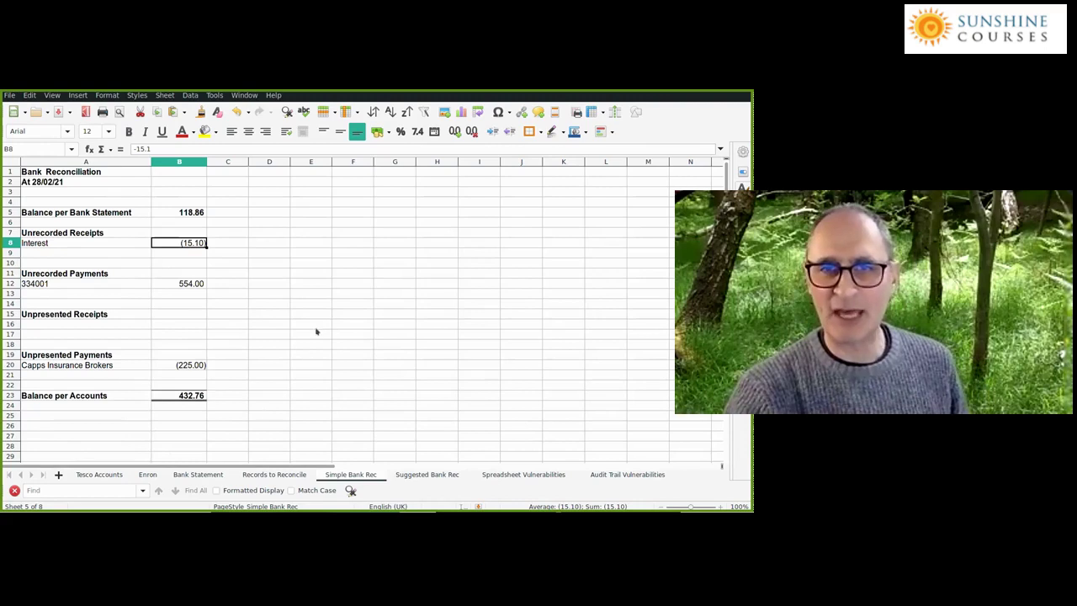
Examine the cash book details on the Records to Reconcile sheet and return to the Simple Bank Rec sheet.
{"action": "key", "text": "ctrl+Page_Up"}
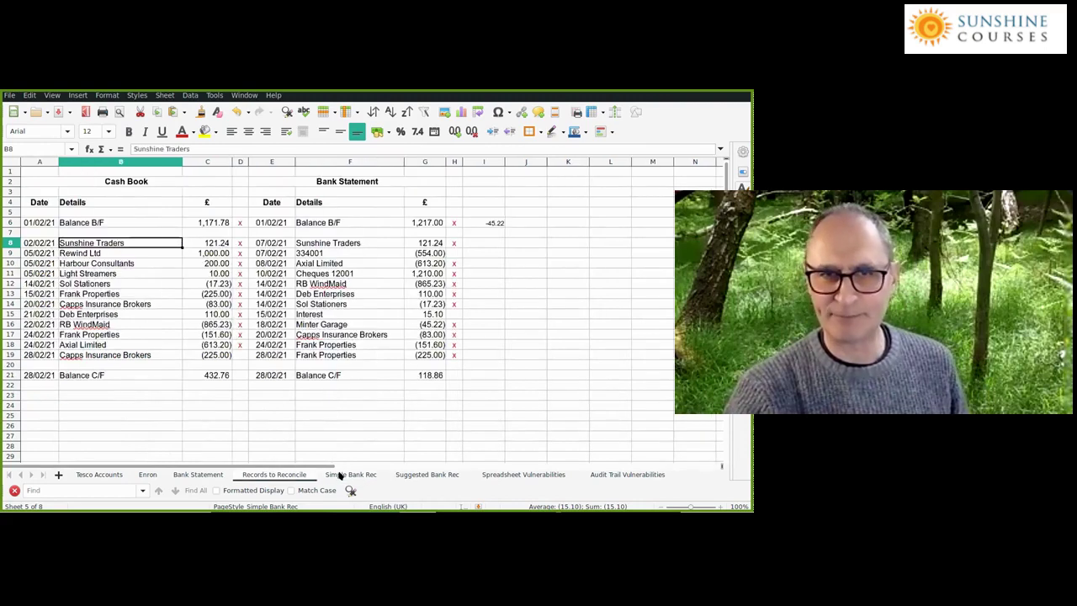
{"action": "key", "text": "ctrl+Page_Down"}
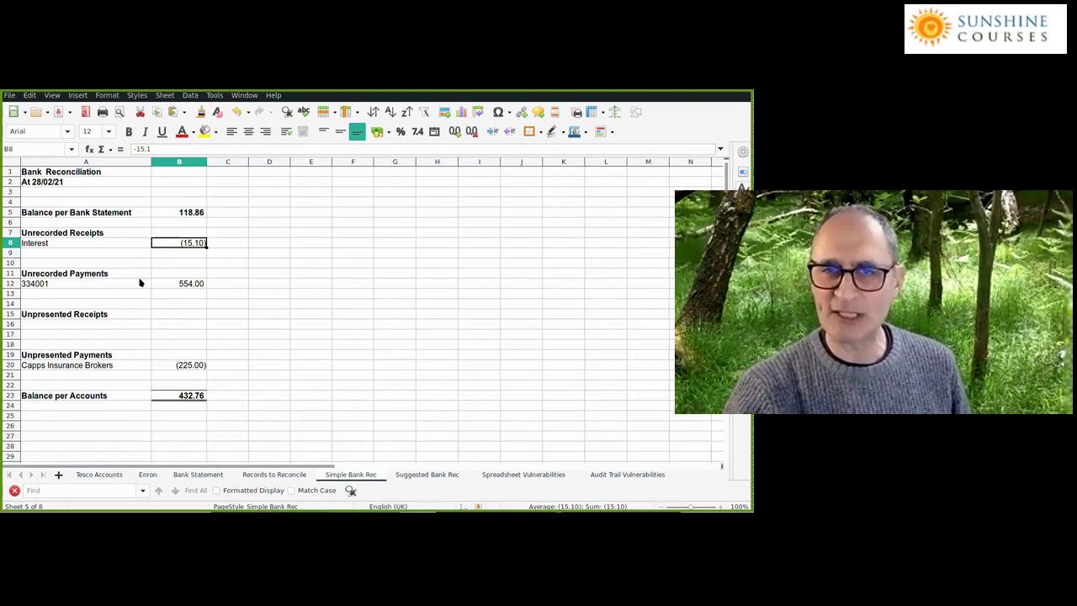
{"action": "left_click", "coordinate": [274, 474]}
{"action": "key", "text": "Down"}
{"action": "key", "text": "Down"}
{"action": "key", "text": "Down"}
{"action": "key", "text": "Down"}
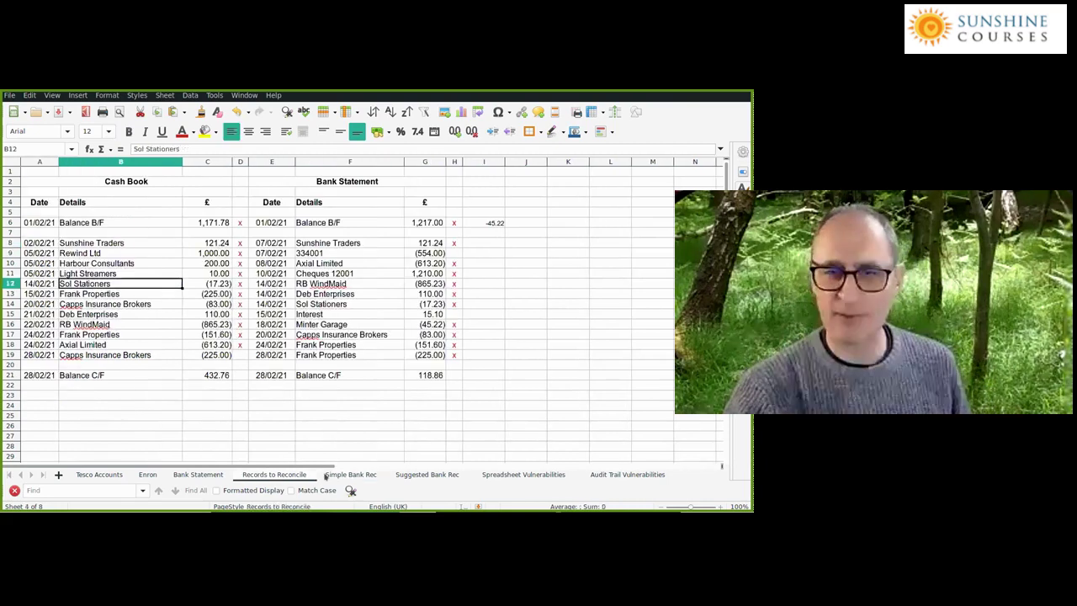
{"action": "key", "text": "ctrl+Page_Down"}
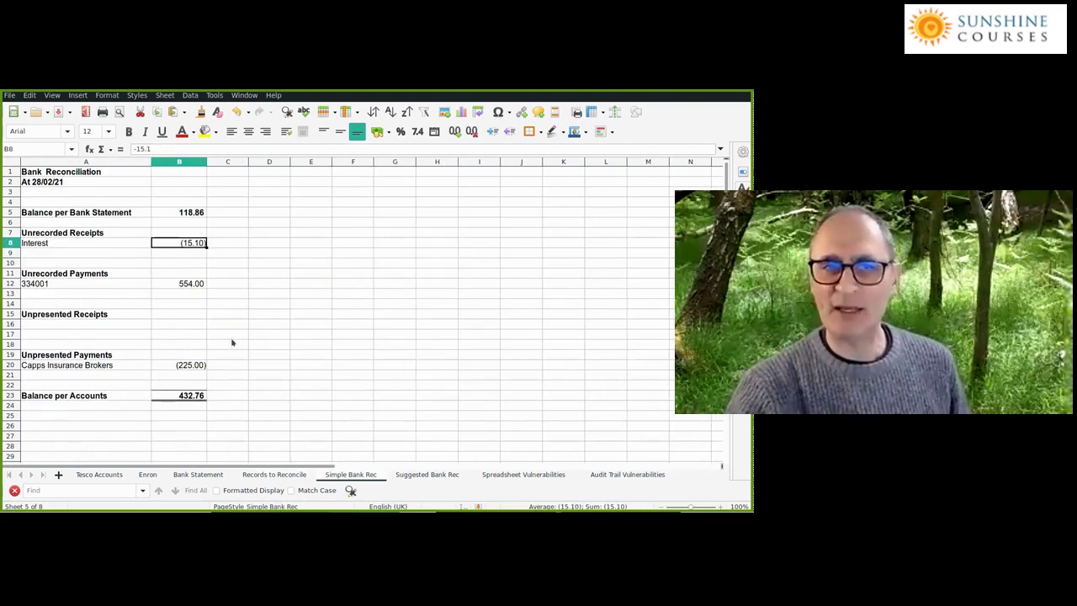
Trace the Interest entry from the bank statement to Unrecorded Receipts on the Simple Bank Rec sheet.
{"action": "left_click", "coordinate": [287, 475]}
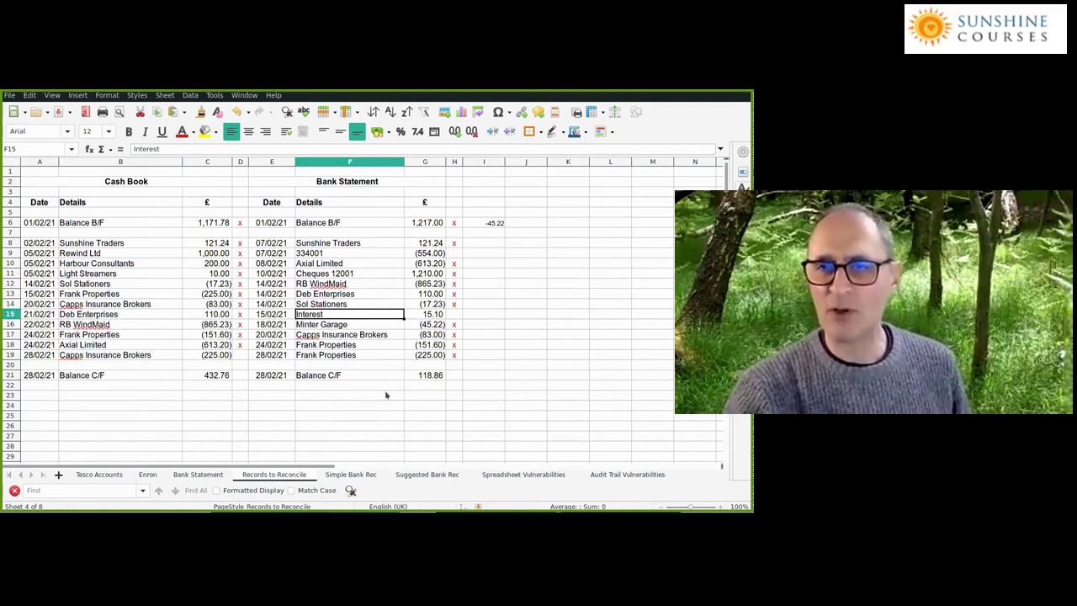
{"action": "left_click", "coordinate": [336, 475]}
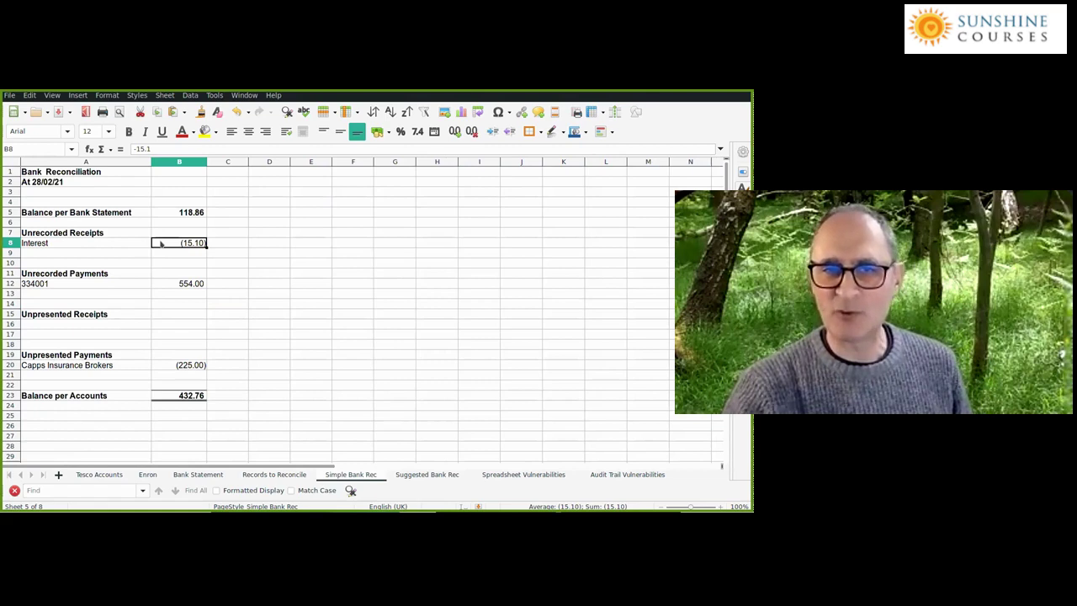
{"action": "left_click", "coordinate": [274, 474]}
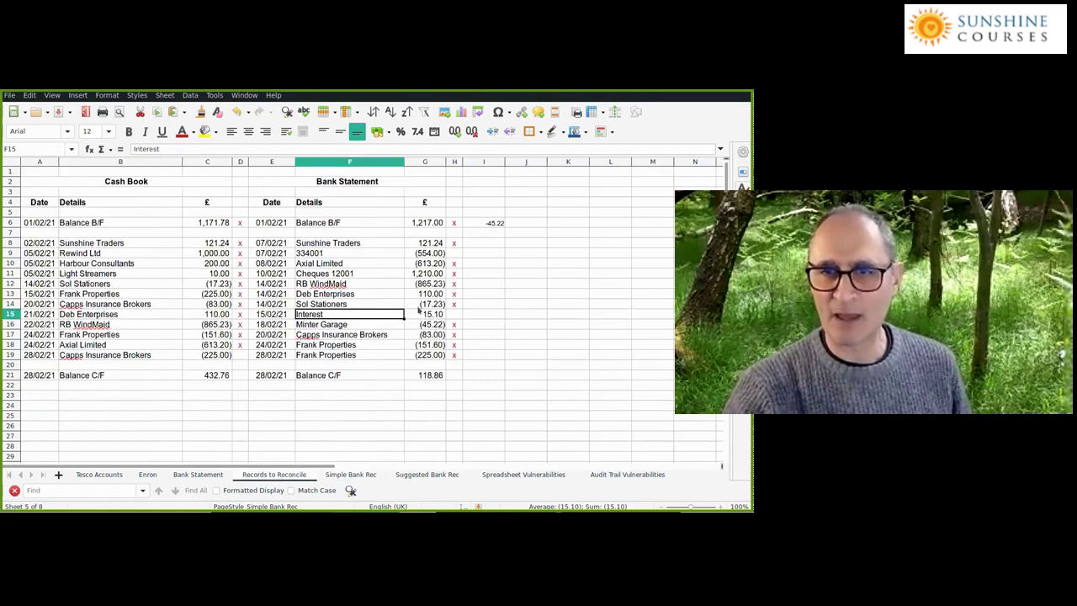
{"action": "left_click", "coordinate": [333, 474]}
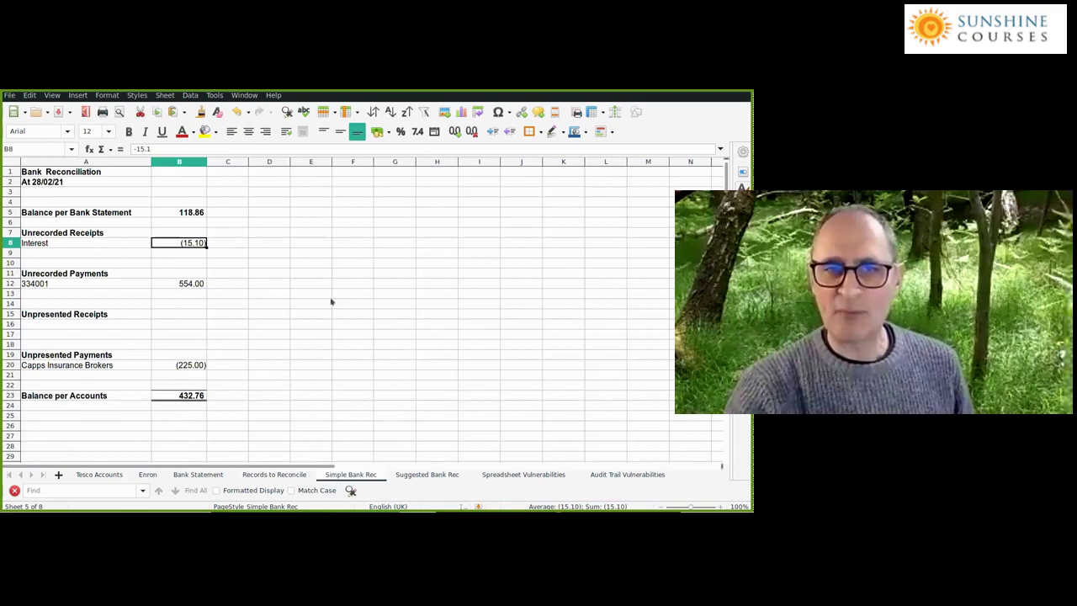
Compare the 334001 adjustment under Unrecorded Payments with its unmarked payment in the bank statement.
{"action": "key", "text": "Down"}
{"action": "key", "text": "Down"}
{"action": "key", "text": "Down"}
{"action": "key", "text": "Down"}
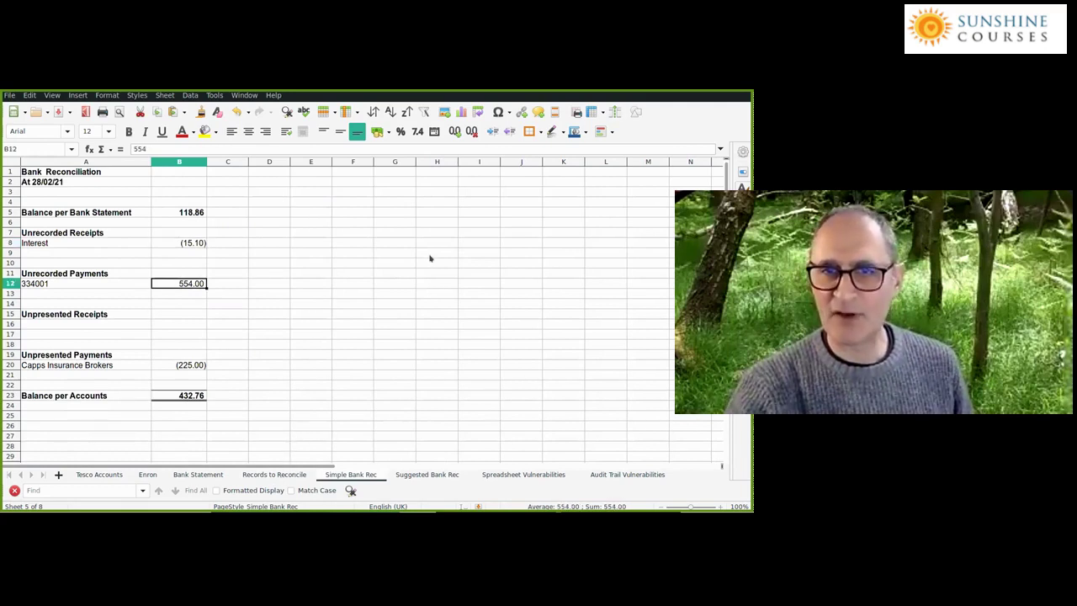
{"action": "key", "text": "ctrl+Page_Up"}
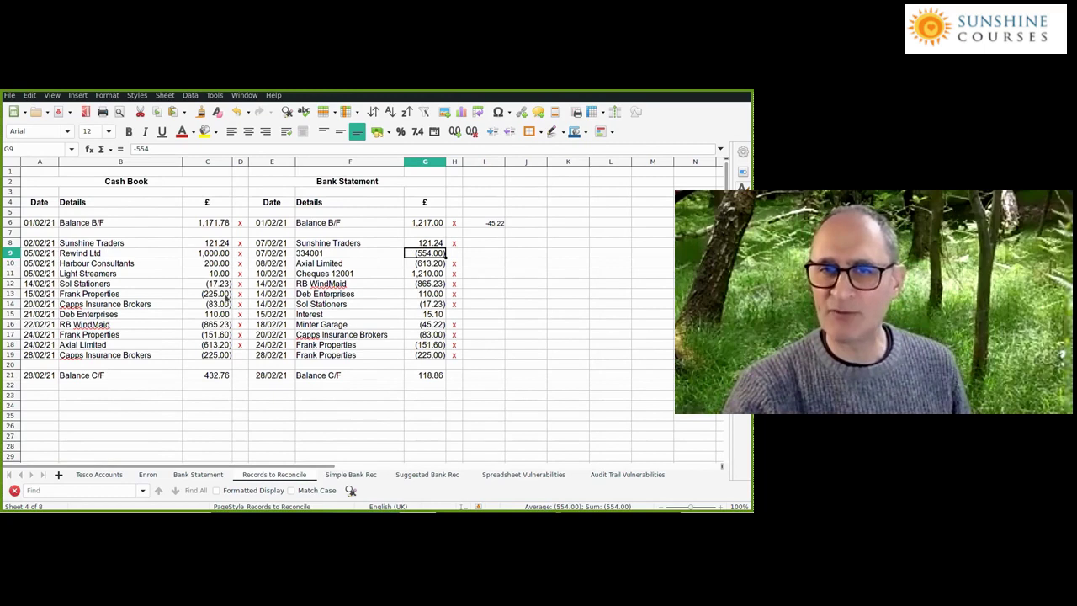
{"action": "key", "text": "ctrl+Page_Down"}
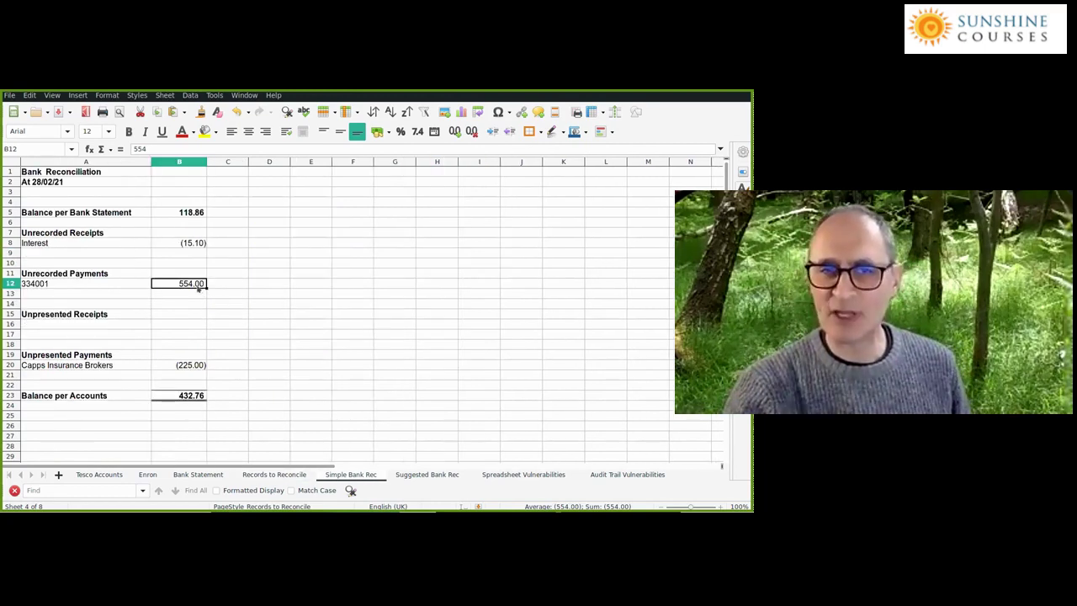
Check the Capps Insurance Brokers unpresented payment against the date of its unmarked entry in the cash book.
{"action": "left_click", "coordinate": [190, 365]}
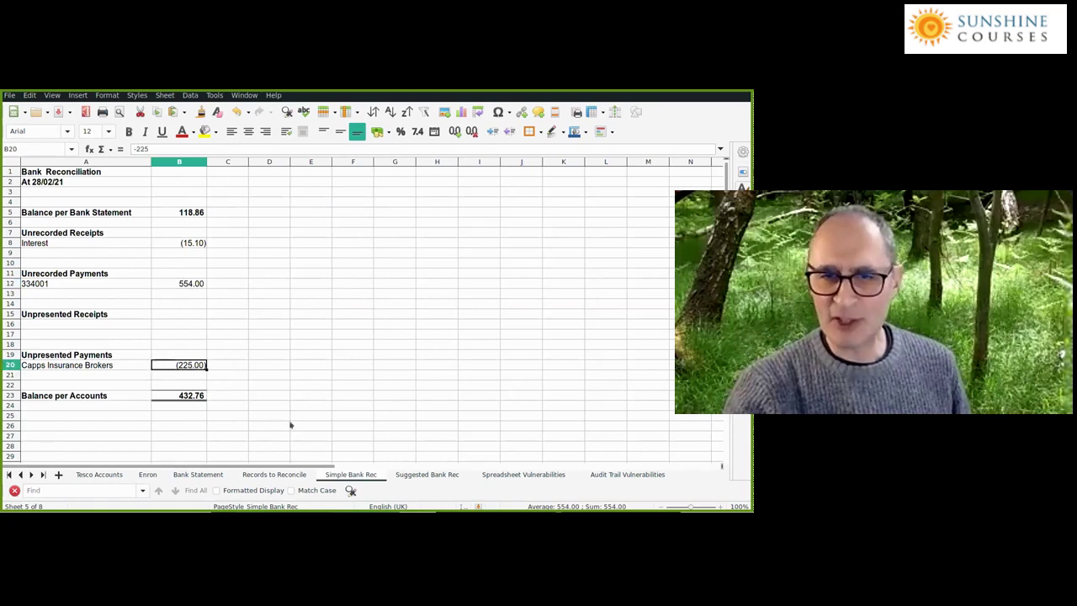
{"action": "left_click", "coordinate": [278, 474]}
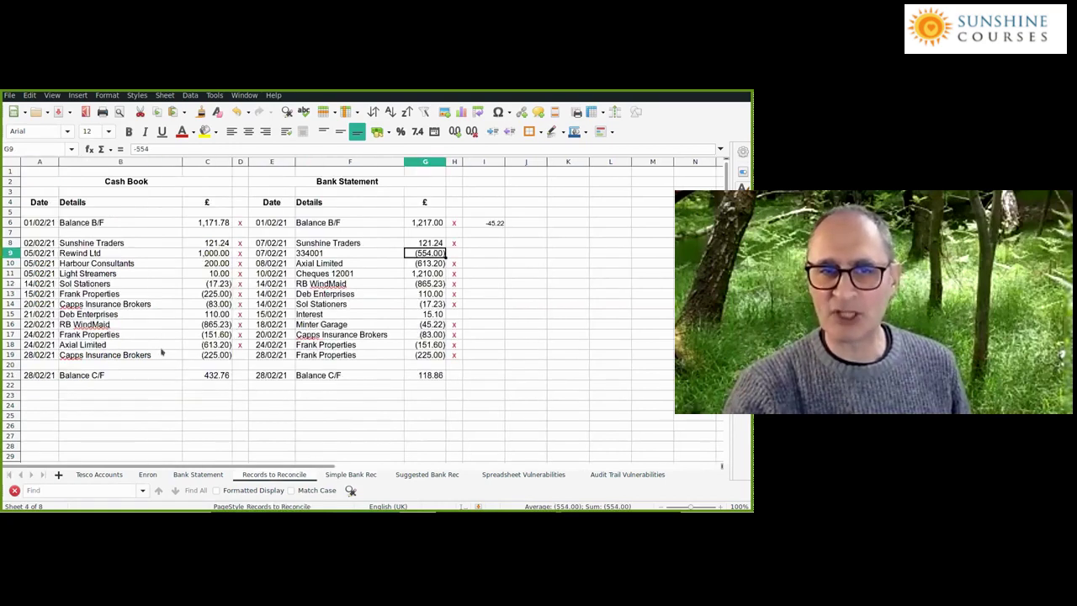
{"action": "left_click", "coordinate": [43, 354]}
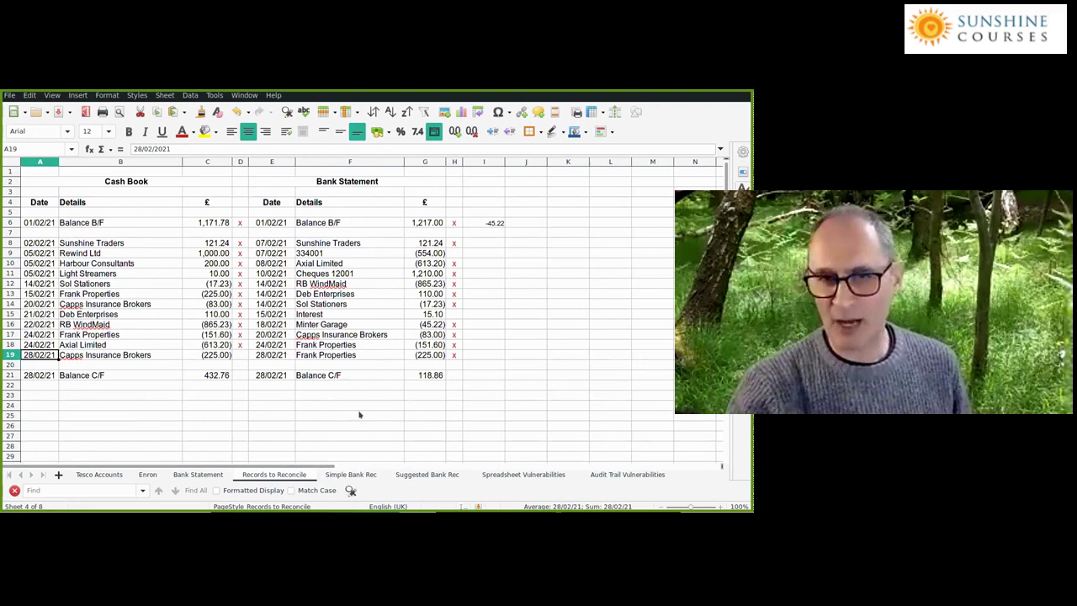
{"action": "left_click", "coordinate": [344, 476]}
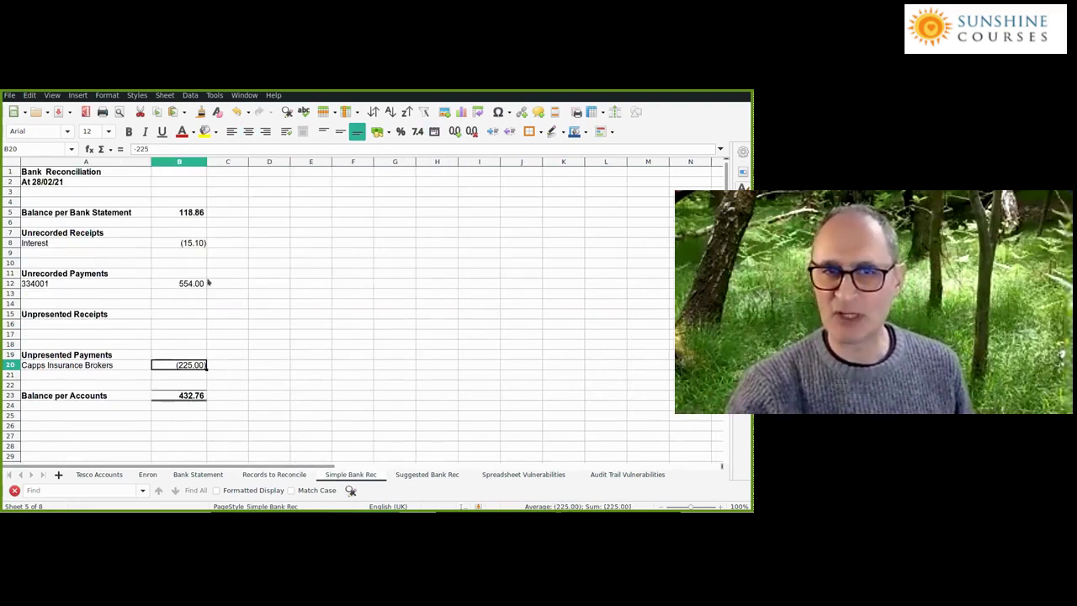
Compare the unrecorded adjustments with the unpresented payment, and highlight all reconciling amounts from Interest to Capps Insurance Brokers.
{"action": "left_click_drag", "start_coordinate": [197, 235], "coordinate": [199, 284]}
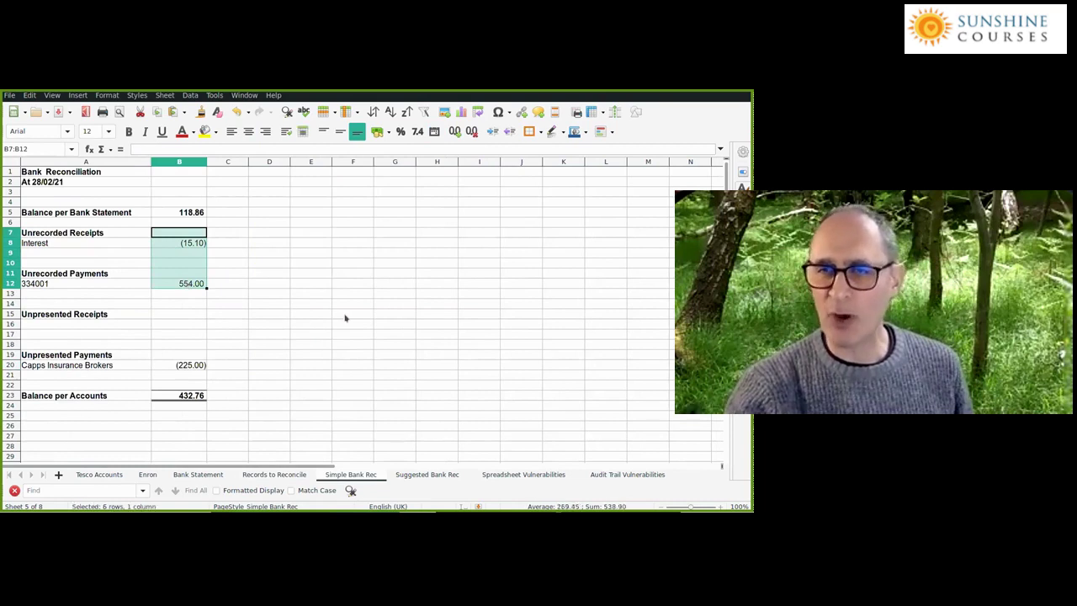
{"action": "left_click", "coordinate": [191, 366]}
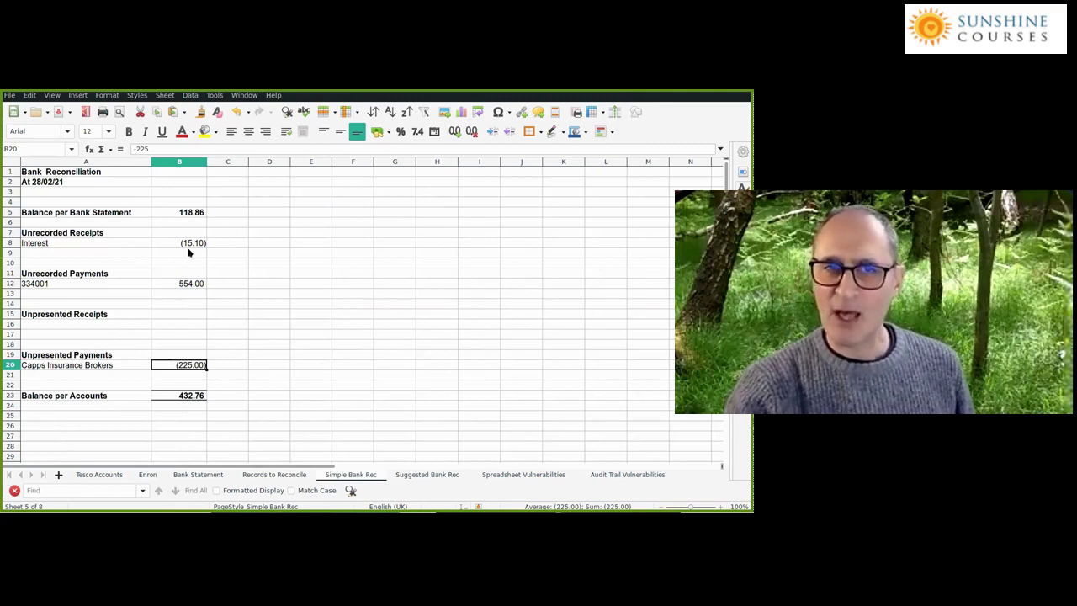
{"action": "left_click_drag", "start_coordinate": [174, 243], "coordinate": [175, 365]}
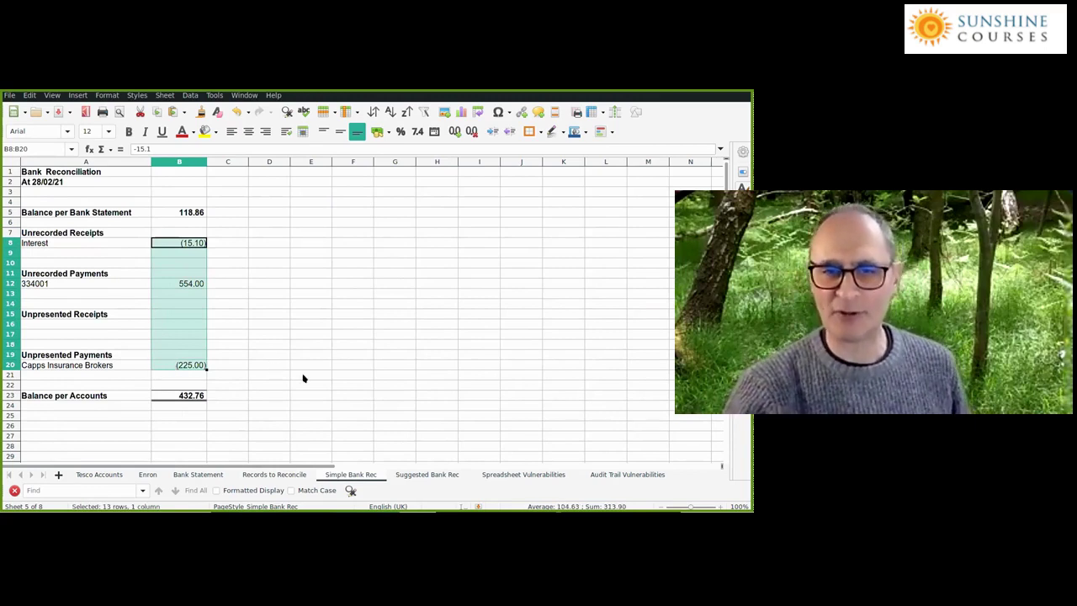
{"action": "left_click", "coordinate": [288, 345]}
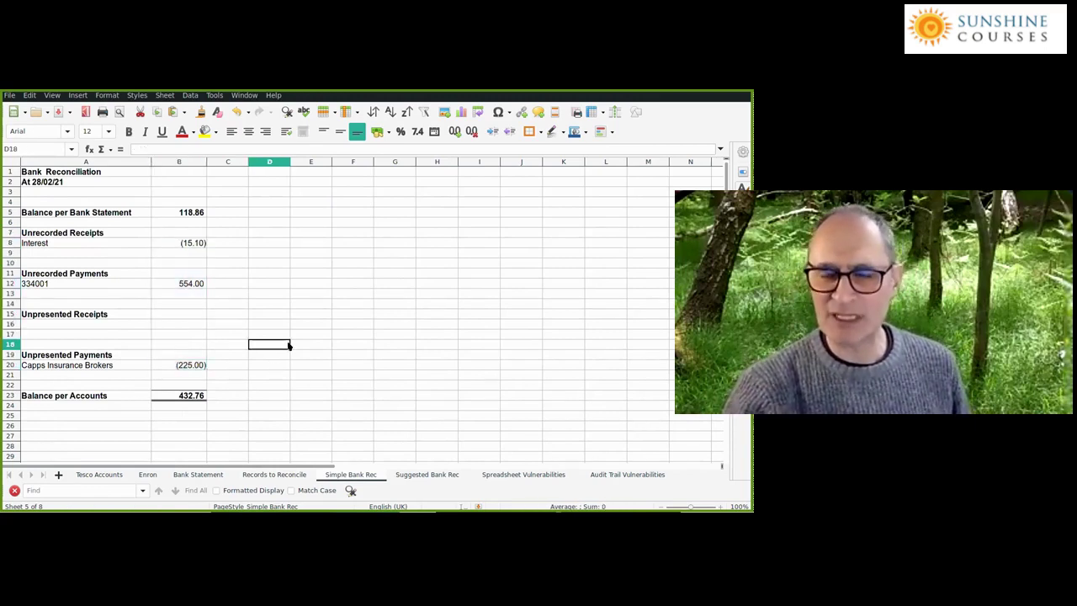
View the Suggested Bank Rec sheet, and revisit Records to Reconcile and the Balance per Accounts on Simple Bank Rec.
{"action": "left_click", "coordinate": [425, 476]}
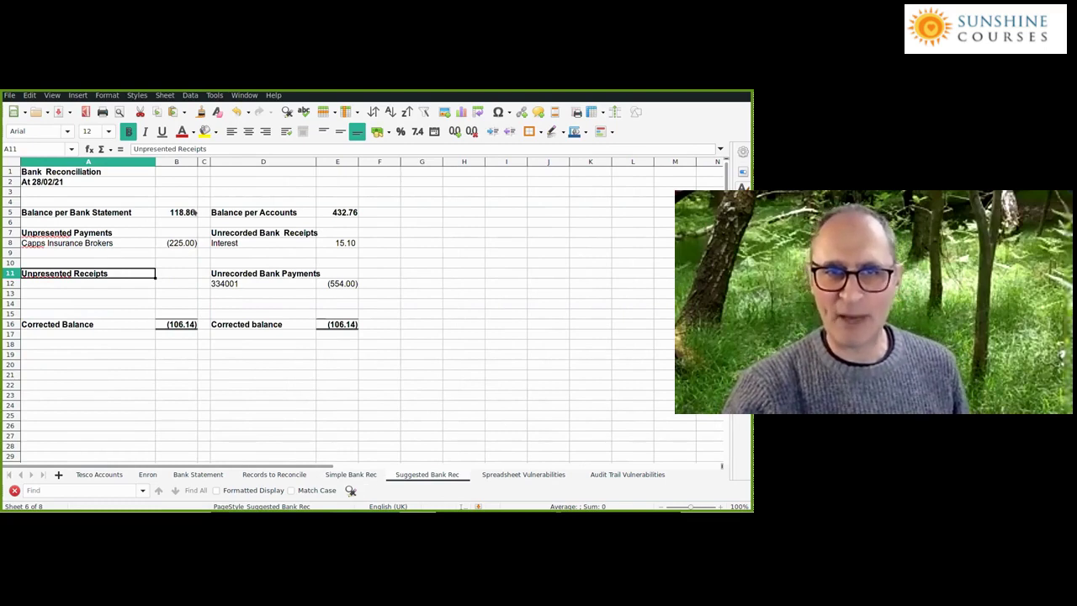
{"action": "key", "text": "ctrl+Page_Up"}
{"action": "key", "text": "ctrl+Page_Up"}
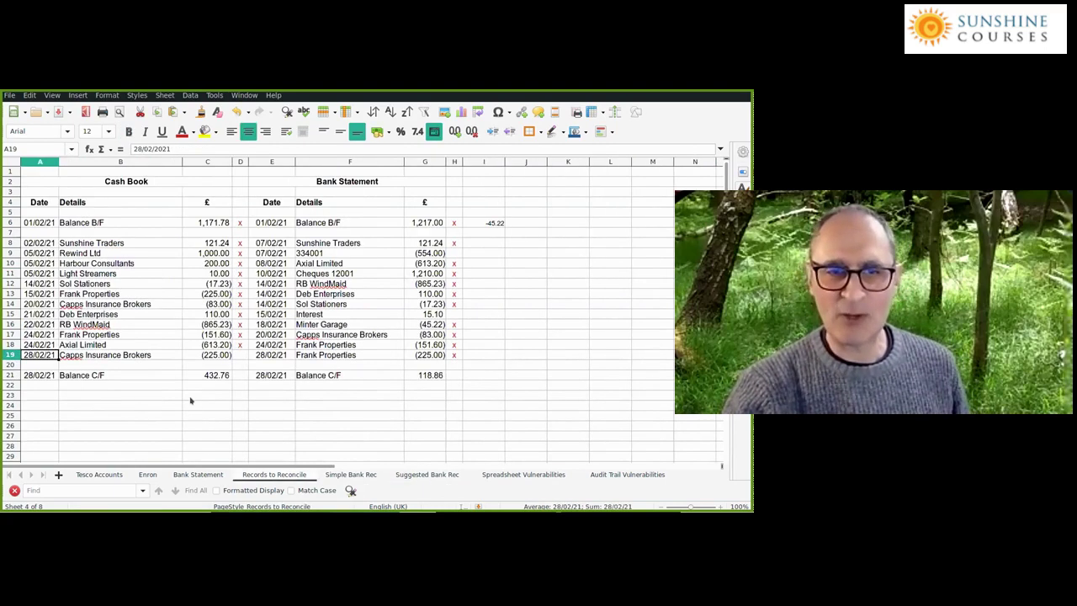
{"action": "key", "text": "ctrl+Page_Down"}
{"action": "key", "text": "ctrl+End"}
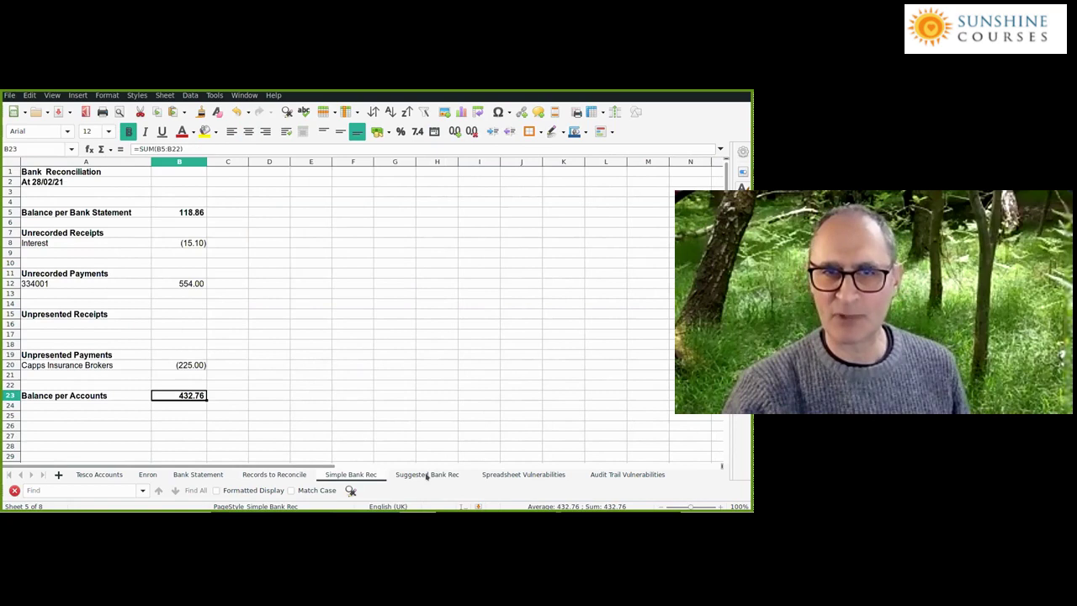
Compare the Balance per Bank Statement with the Balance per Accounts on the Suggested Bank Rec sheet.
{"action": "left_click", "coordinate": [427, 475]}
{"action": "left_click", "coordinate": [177, 212]}
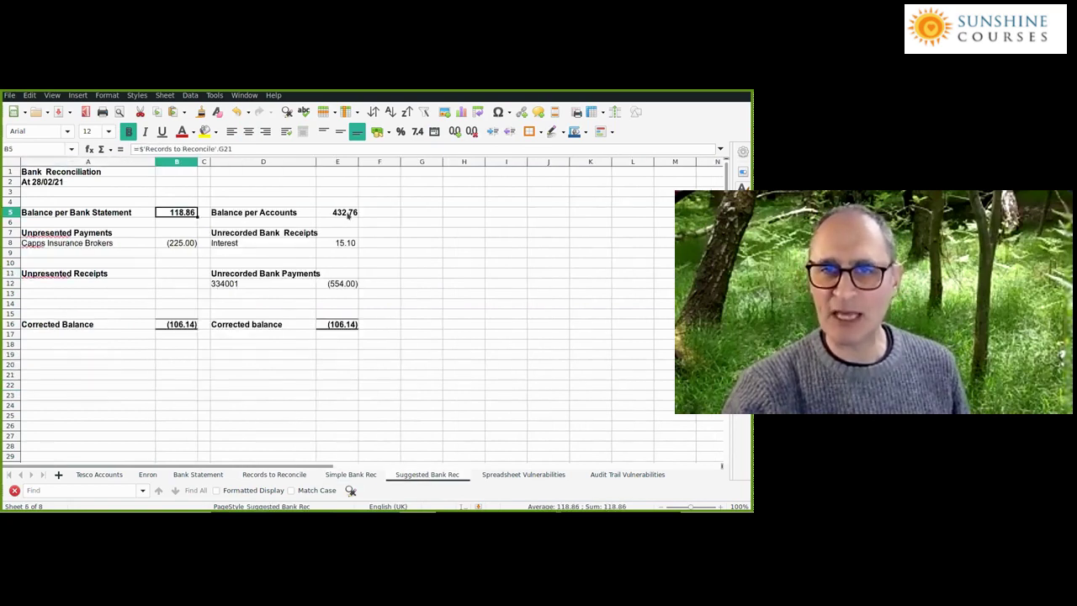
{"action": "left_click", "coordinate": [347, 215]}
{"action": "left_click", "coordinate": [181, 213]}
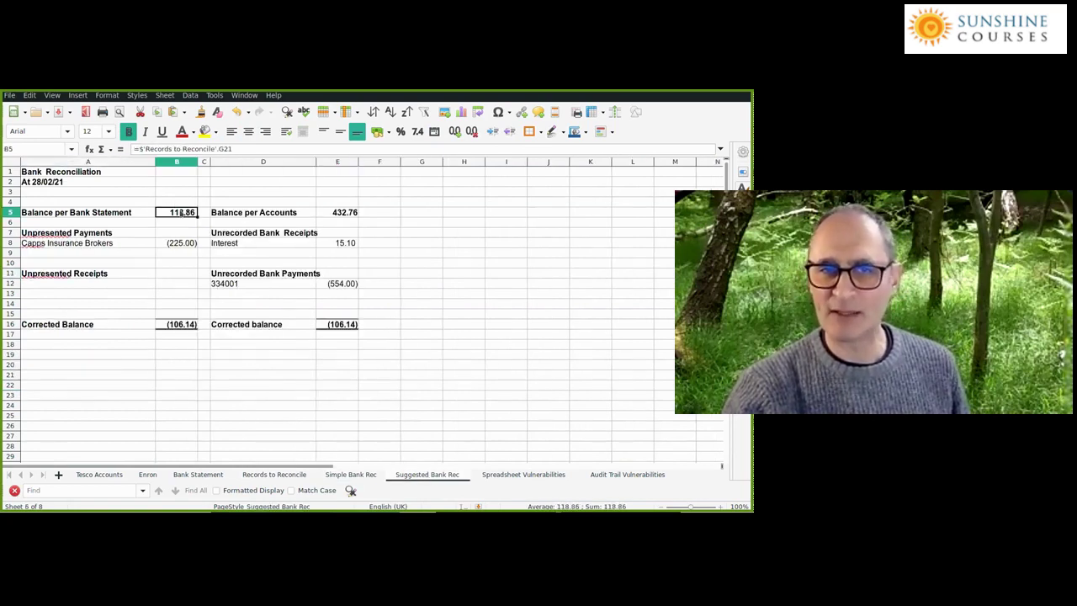
{"action": "left_click", "coordinate": [341, 212]}
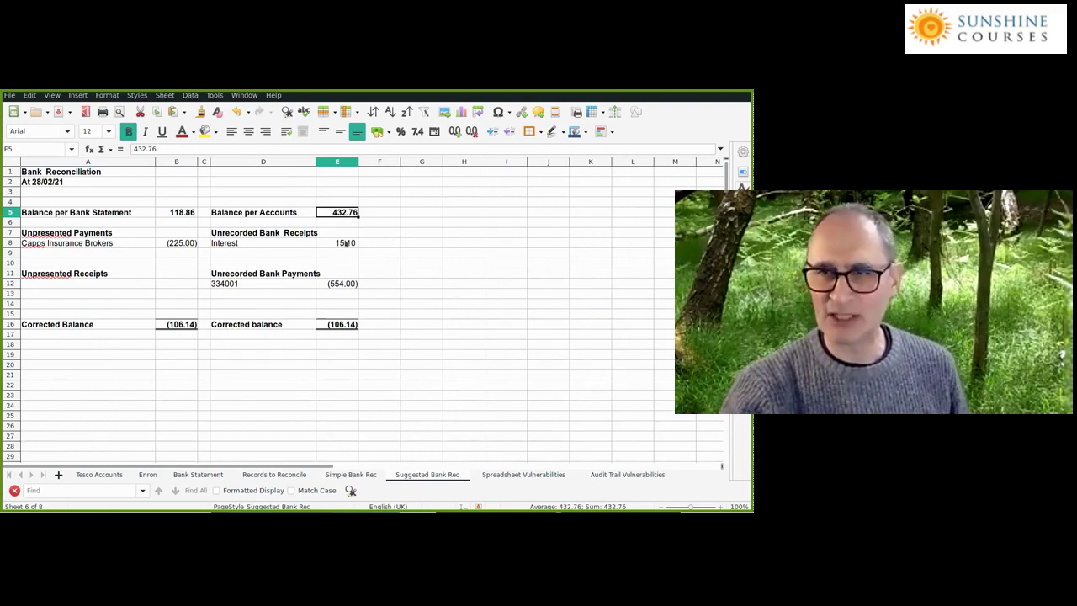
Highlight the accounts side and the bank statement side of the suggested reconciliation in turn to compare their layout.
{"action": "left_click_drag", "start_coordinate": [283, 202], "coordinate": [338, 339]}
{"action": "left_click", "coordinate": [423, 341]}
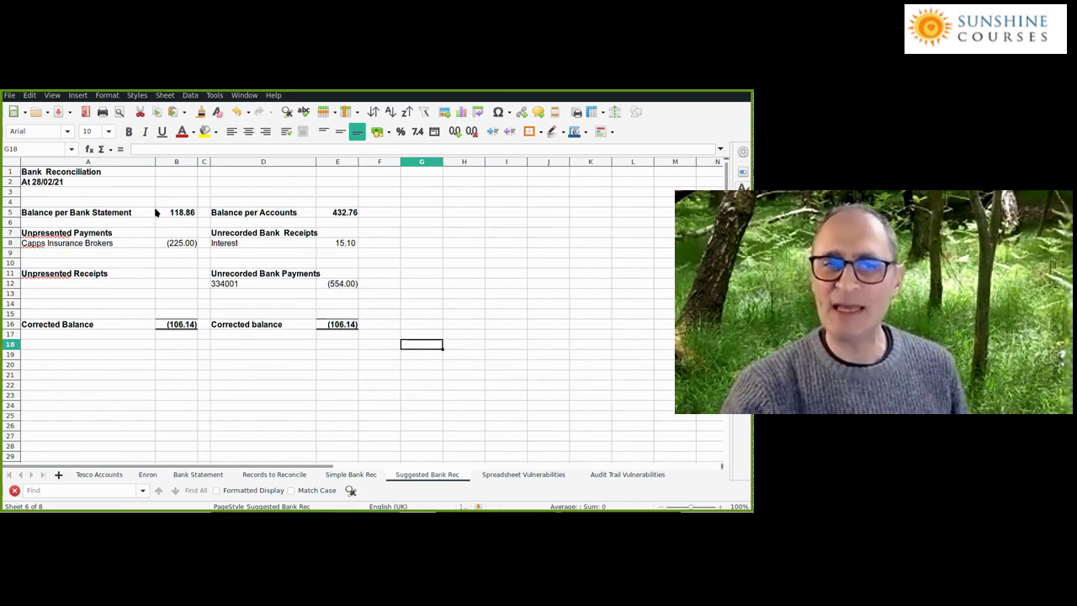
{"action": "left_click_drag", "start_coordinate": [127, 201], "coordinate": [169, 344]}
{"action": "left_click", "coordinate": [168, 367]}
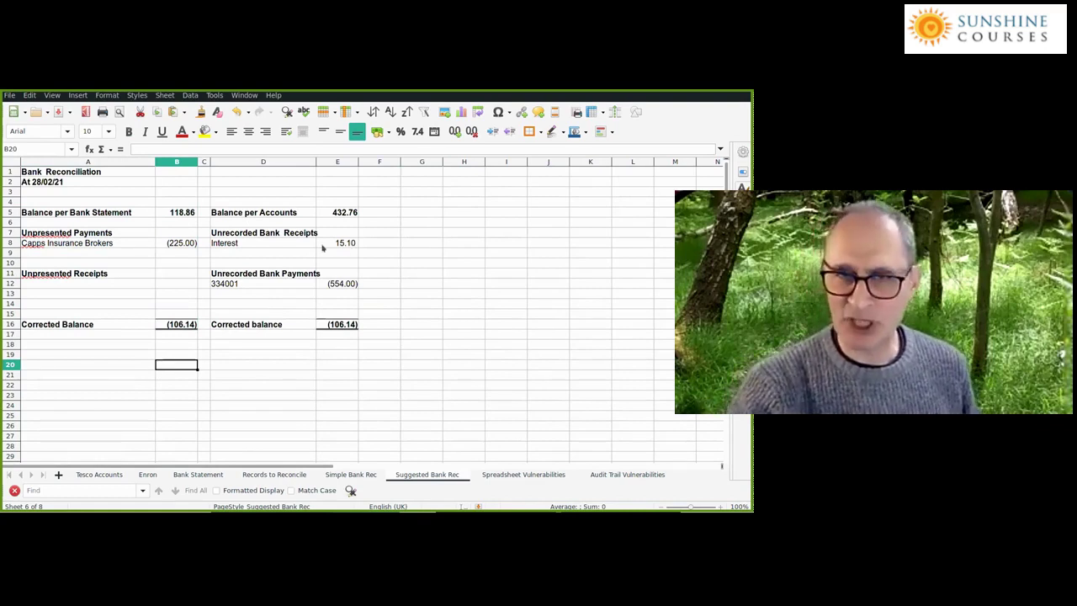
Review the accounts side from Interest and 334001 down to the Corrected balance, and return to the Balance per Bank Statement.
{"action": "left_click", "coordinate": [264, 248]}
{"action": "left_click", "coordinate": [348, 244]}
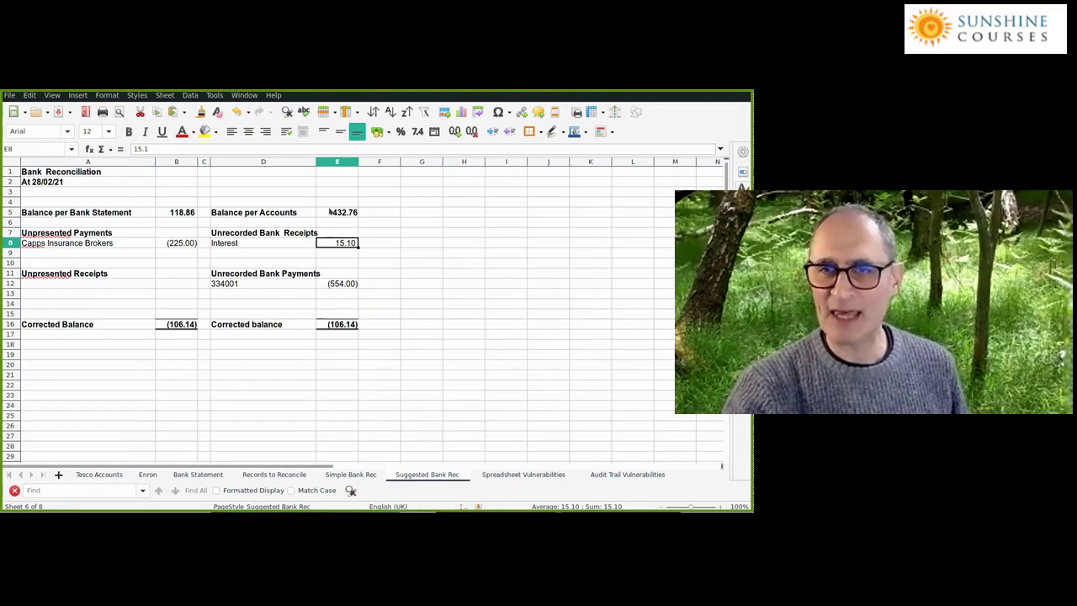
{"action": "left_click", "coordinate": [333, 212]}
{"action": "left_click", "coordinate": [343, 242]}
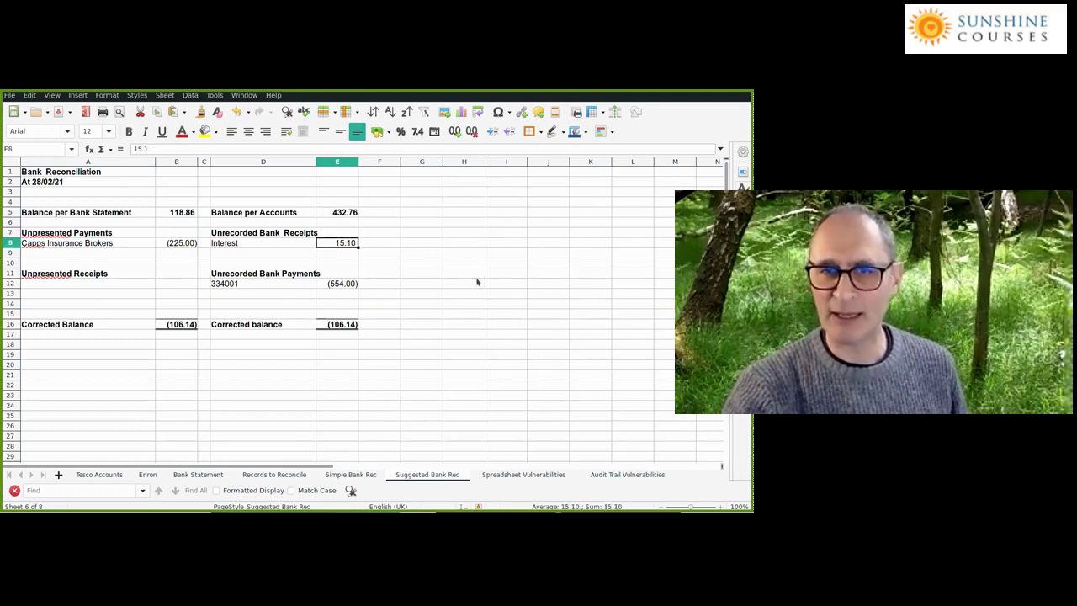
{"action": "left_click", "coordinate": [275, 285]}
{"action": "key", "text": "Right"}
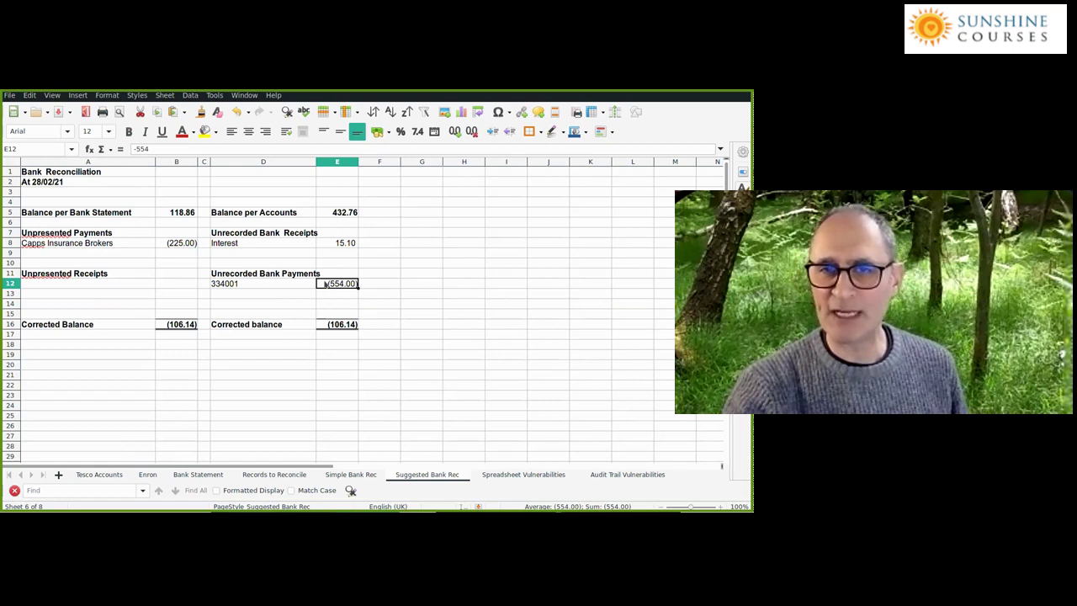
{"action": "left_click", "coordinate": [378, 236]}
{"action": "left_click", "coordinate": [341, 325]}
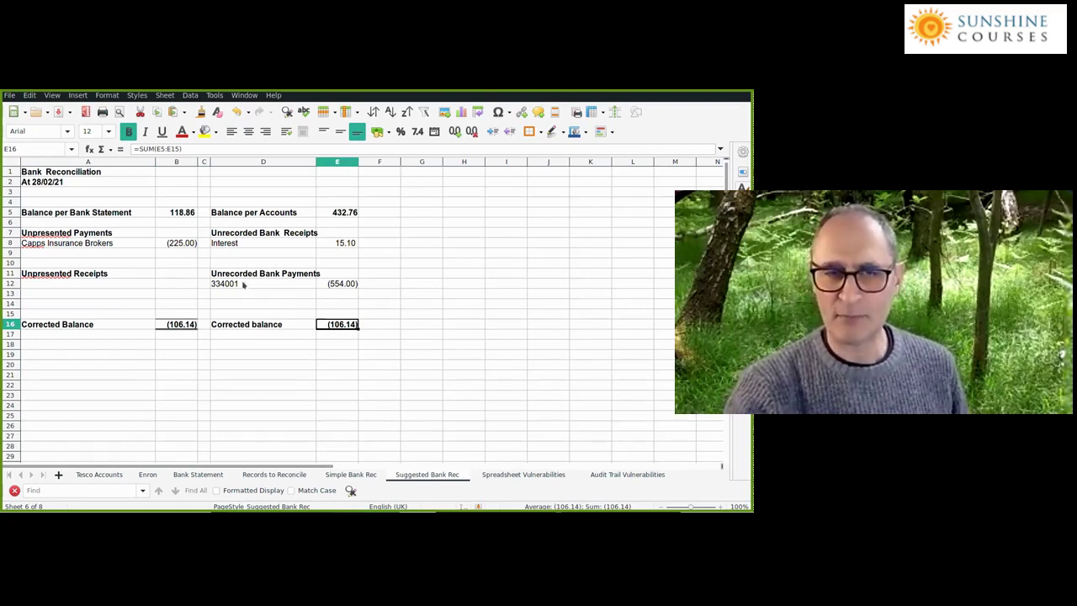
{"action": "left_click", "coordinate": [180, 213]}
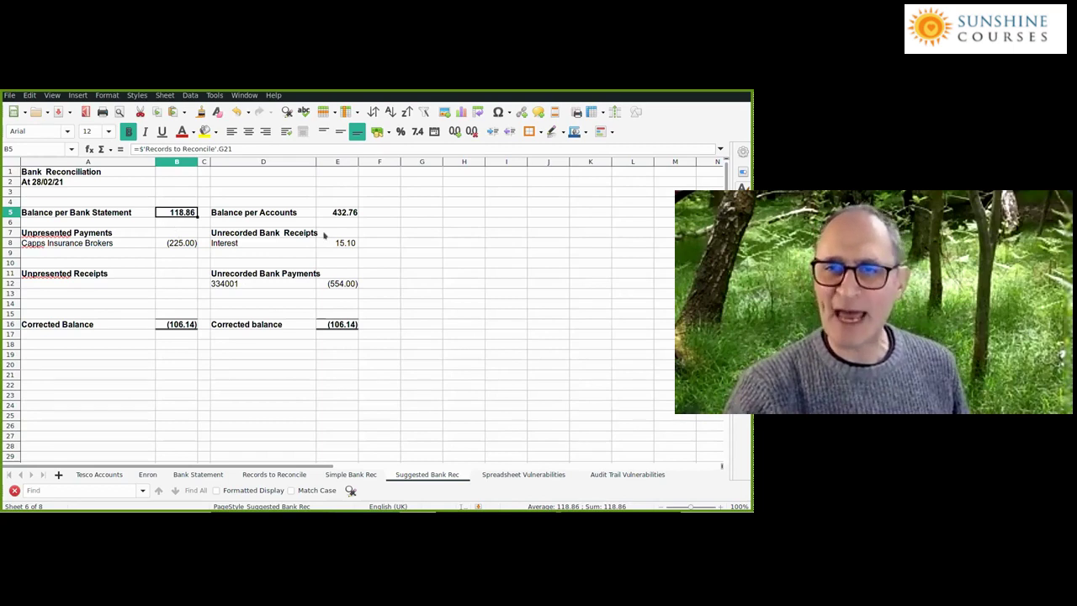
Trace the bank statement side from its balance through the Capps Insurance Brokers payment down to the Corrected Balance.
{"action": "left_click", "coordinate": [167, 244]}
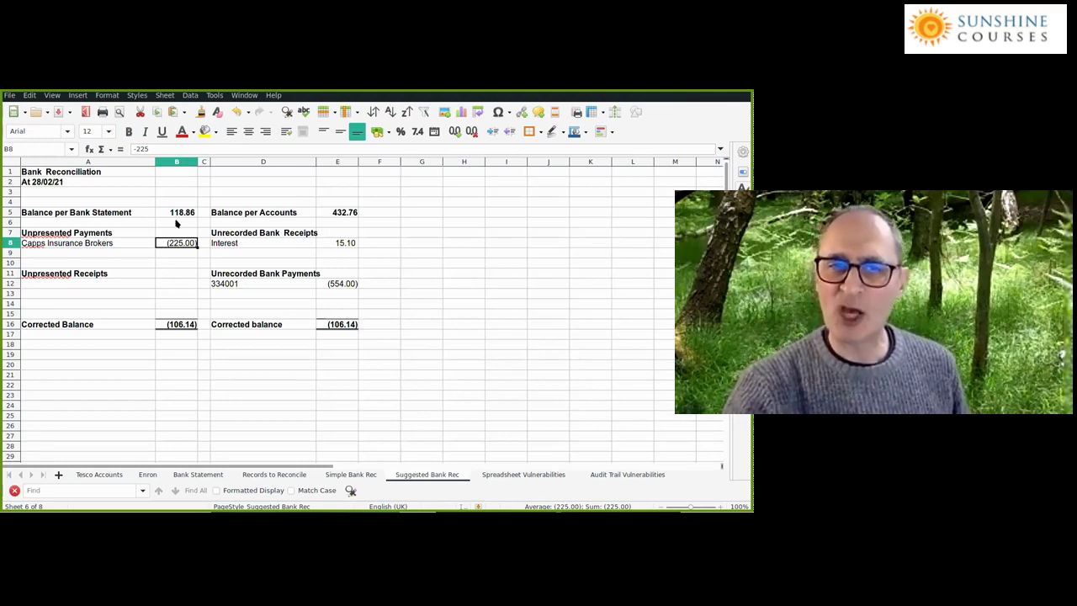
{"action": "left_click", "coordinate": [180, 213]}
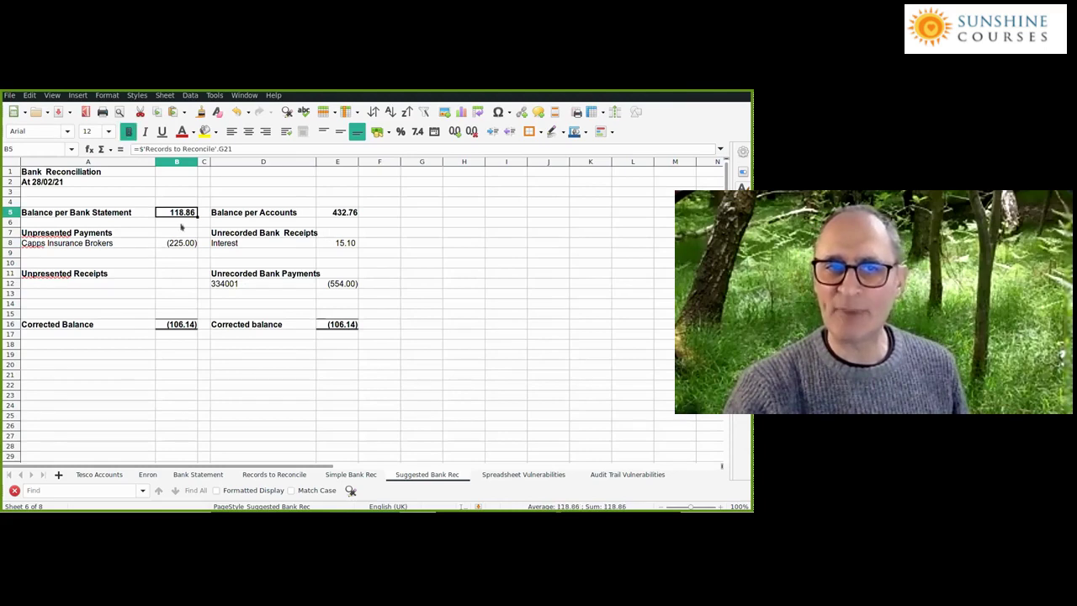
{"action": "left_click", "coordinate": [184, 245]}
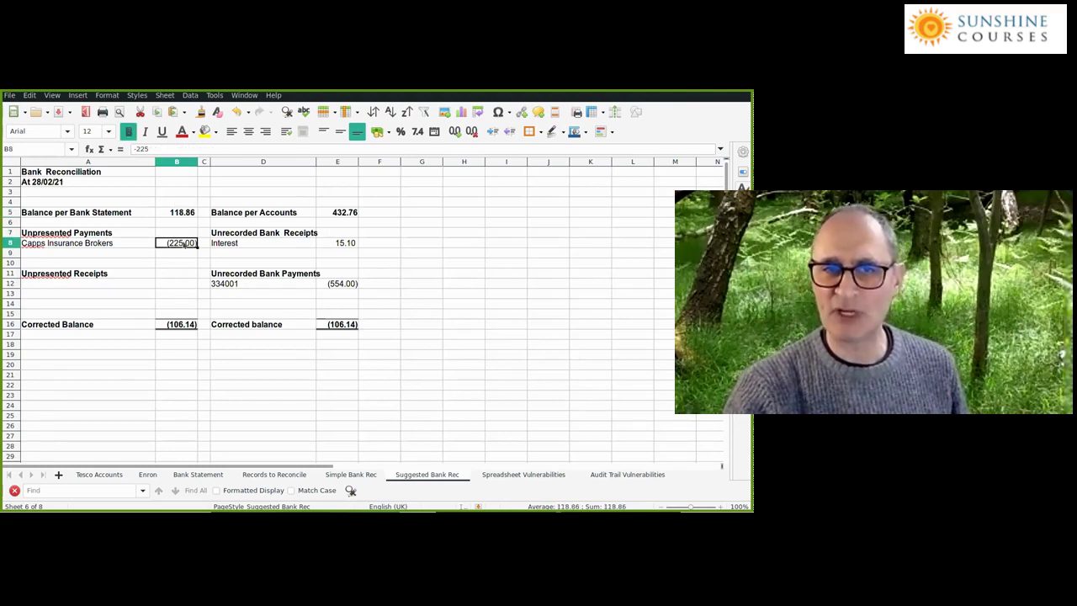
{"action": "left_click", "coordinate": [178, 325]}
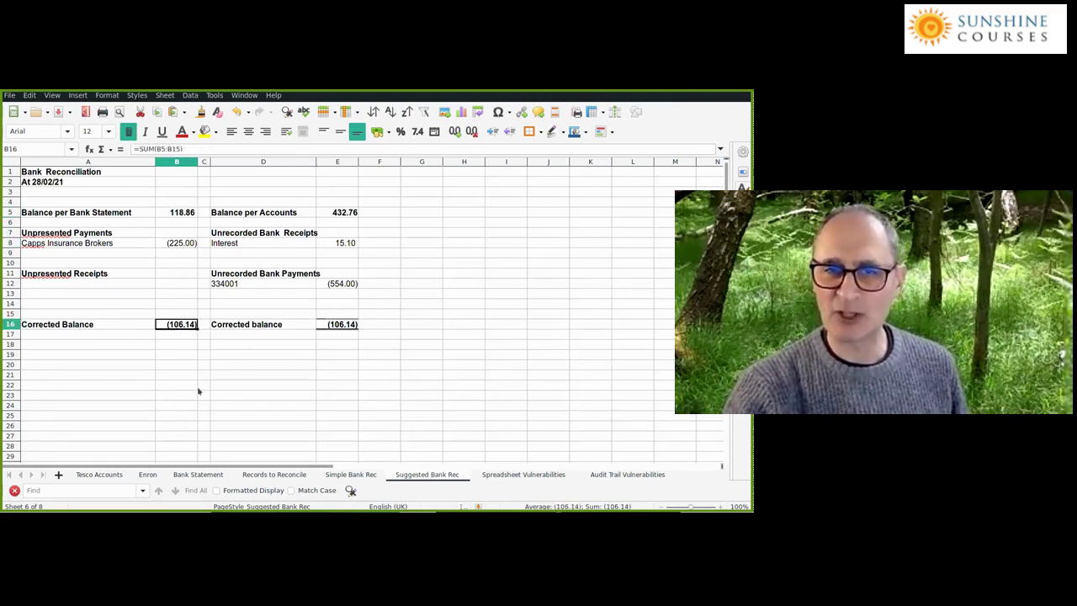
Compare the Corrected Balance on the bank statement side with the Corrected balance on the accounts side.
{"action": "left_click", "coordinate": [332, 327]}
{"action": "left_click", "coordinate": [181, 326]}
{"action": "left_click", "coordinate": [344, 328]}
{"action": "left_click", "coordinate": [182, 325]}
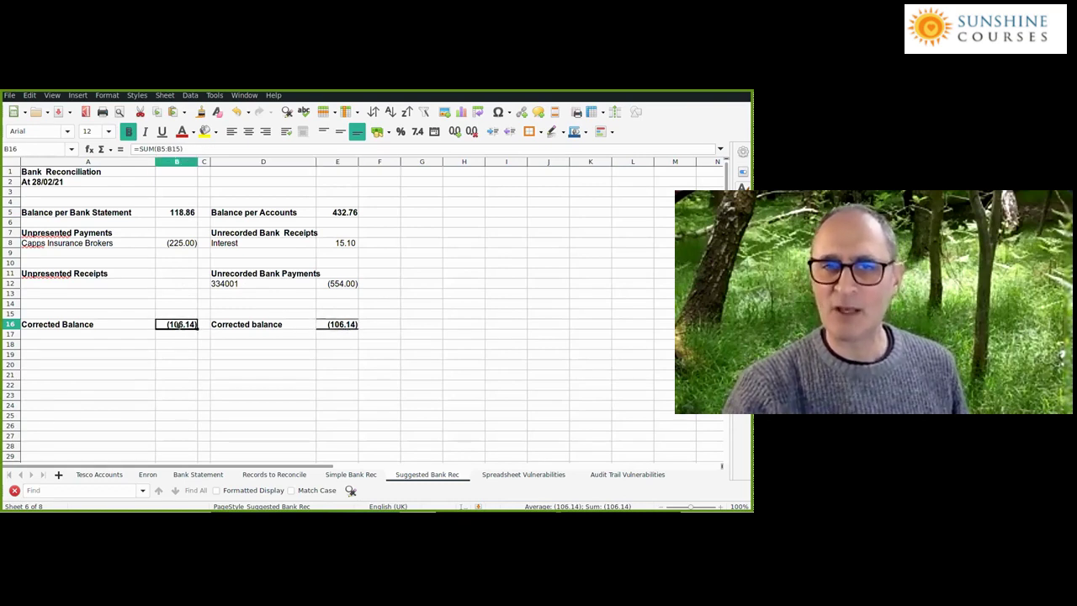
{"action": "left_click", "coordinate": [344, 326]}
{"action": "left_click", "coordinate": [193, 325]}
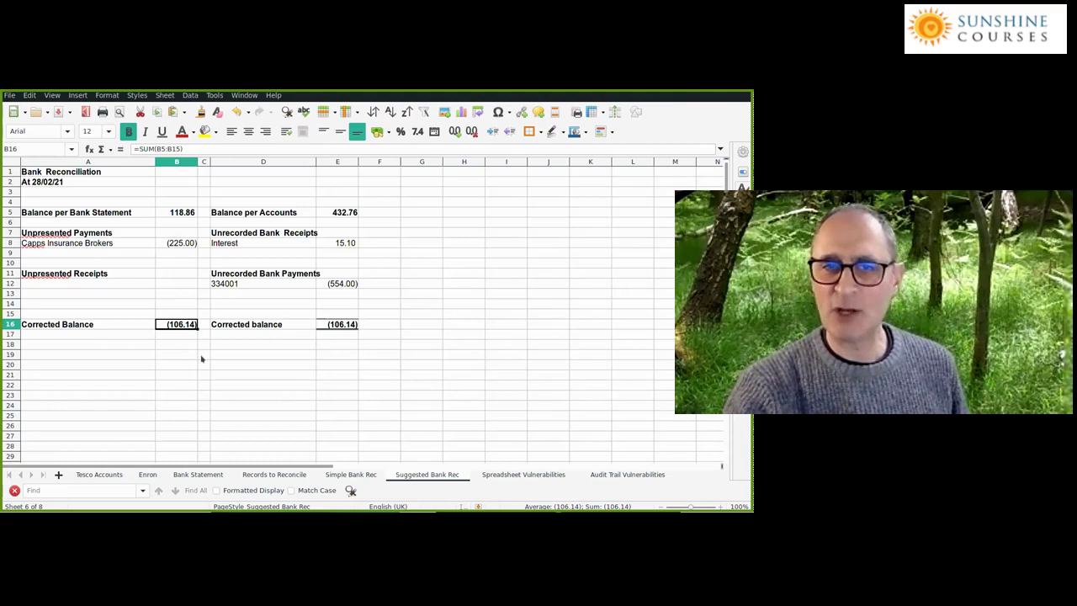
{"action": "left_click", "coordinate": [78, 335]}
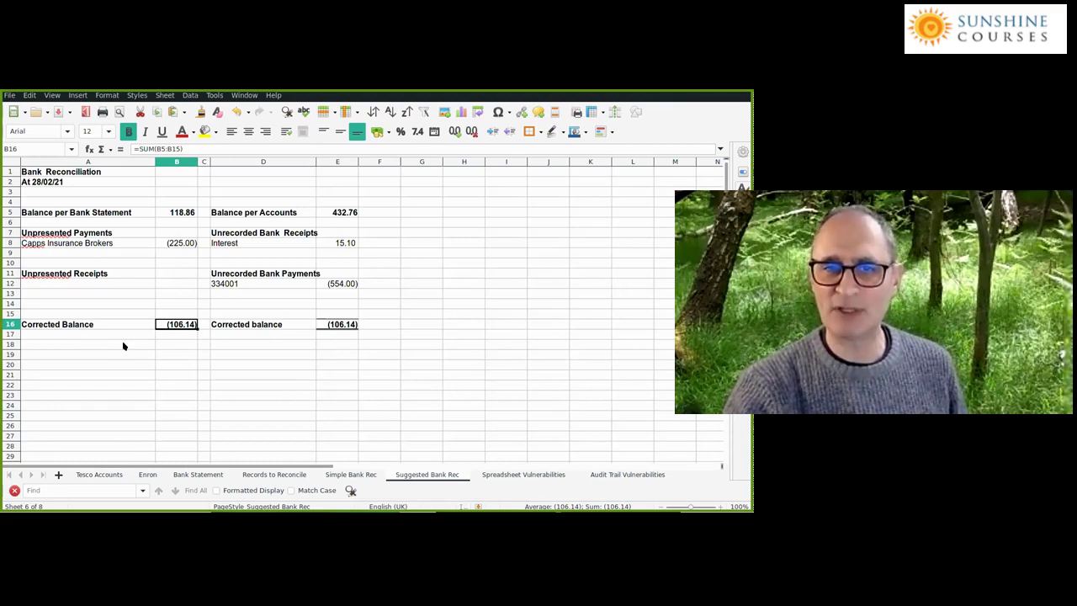
{"action": "left_click", "coordinate": [343, 326]}
{"action": "left_click", "coordinate": [181, 325]}
{"action": "left_click", "coordinate": [341, 325]}
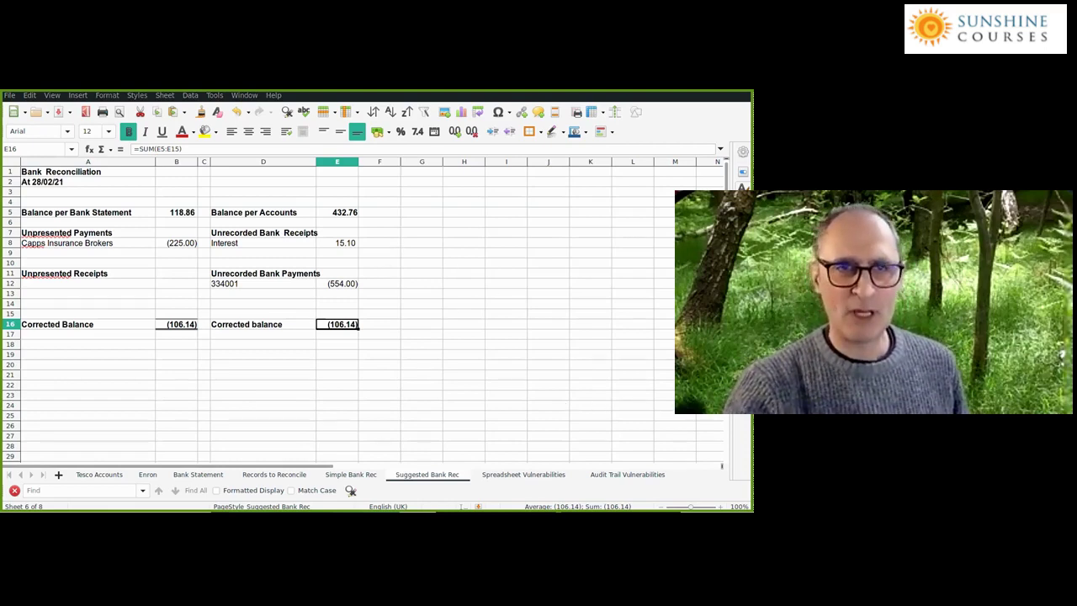
Switch to the presentation to show the Other Accounting Controls slide, and return to the workbook's Spreadsheet Vulnerabilities sheet.
{"action": "key", "text": "alt+Tab"}
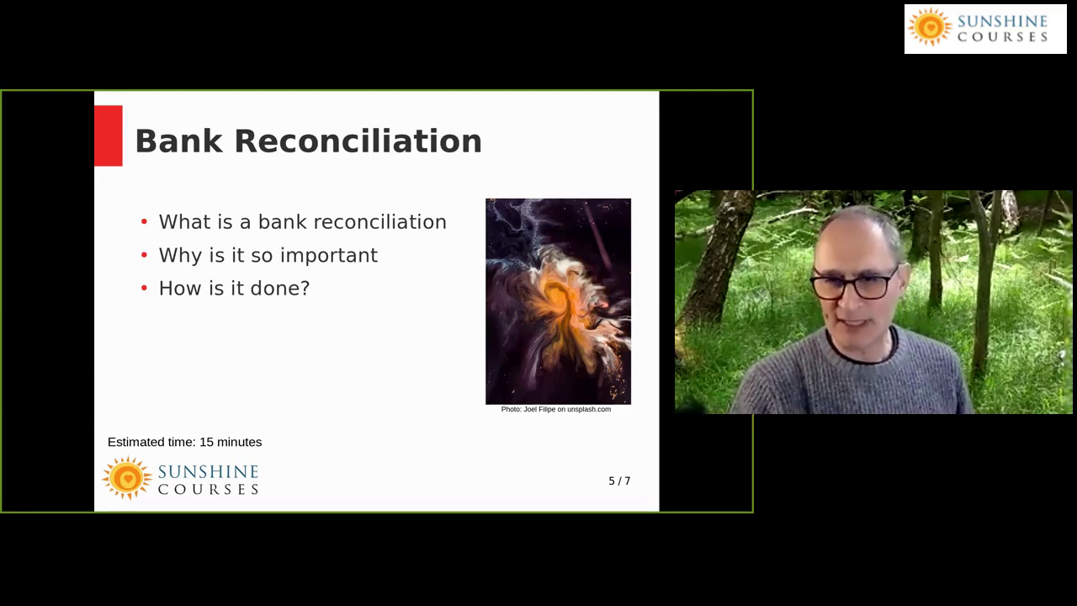
{"action": "key", "text": "Right"}
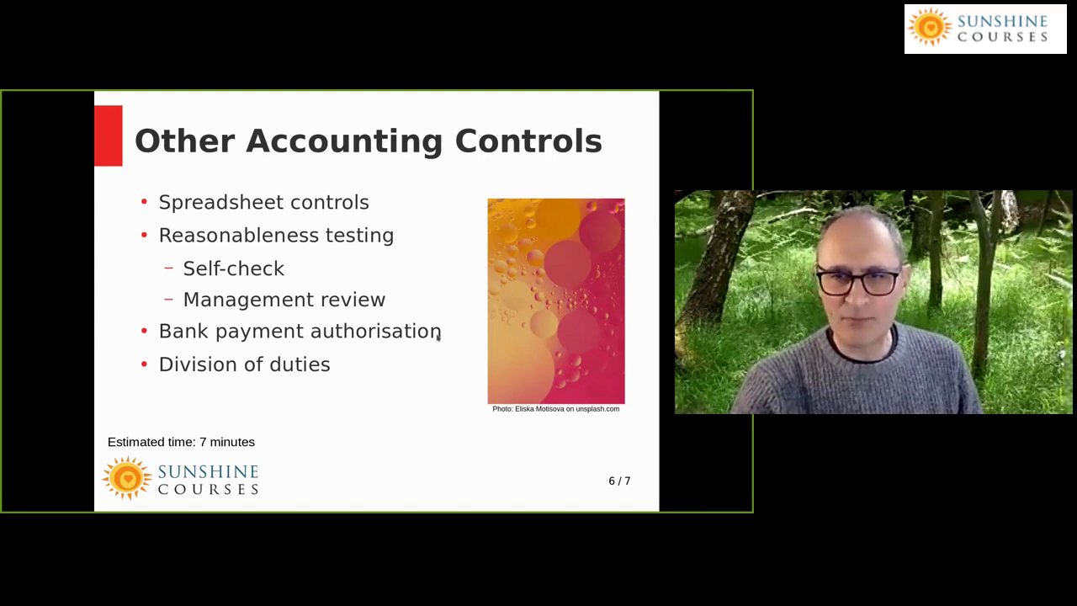
{"action": "key", "text": "alt+Tab"}
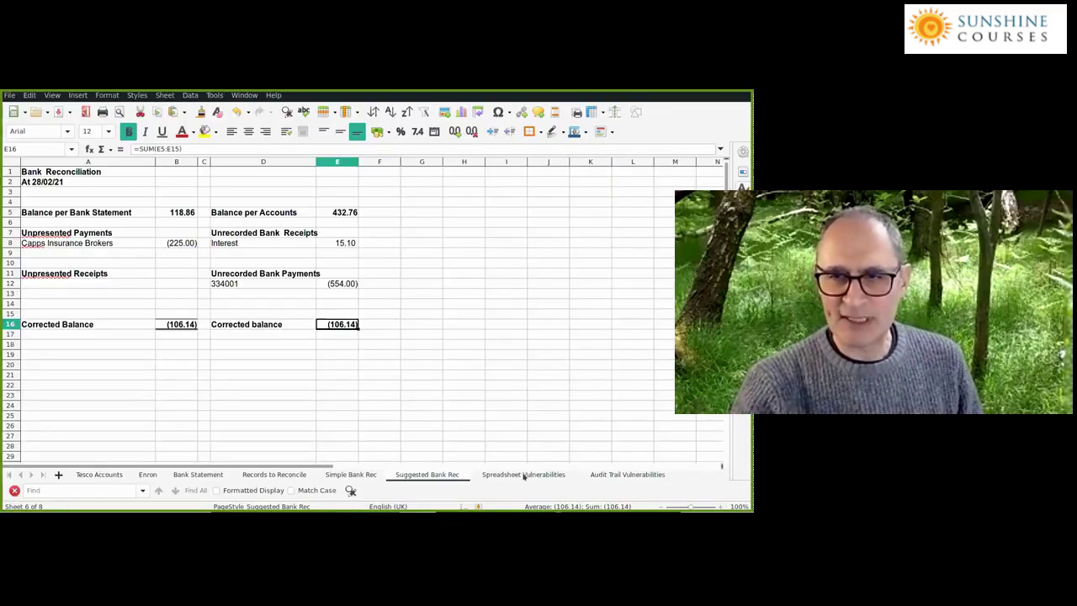
{"action": "left_click", "coordinate": [523, 476]}
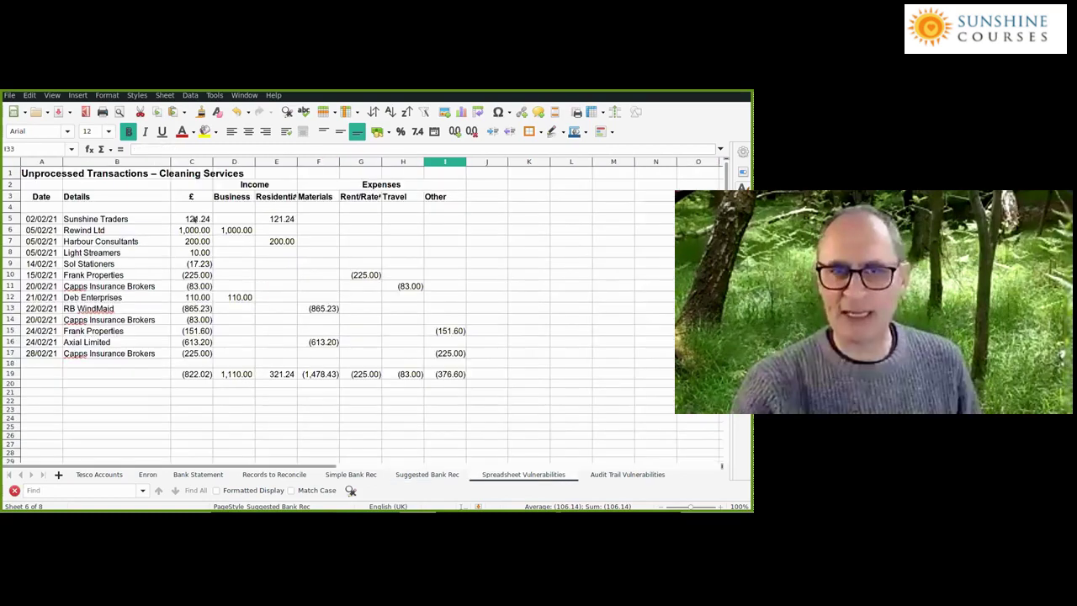
Review the £ column and its total, followed by the income and expense analysis columns and their totals in row 19.
{"action": "left_click_drag", "start_coordinate": [195, 219], "coordinate": [194, 353]}
{"action": "left_click", "coordinate": [193, 374]}
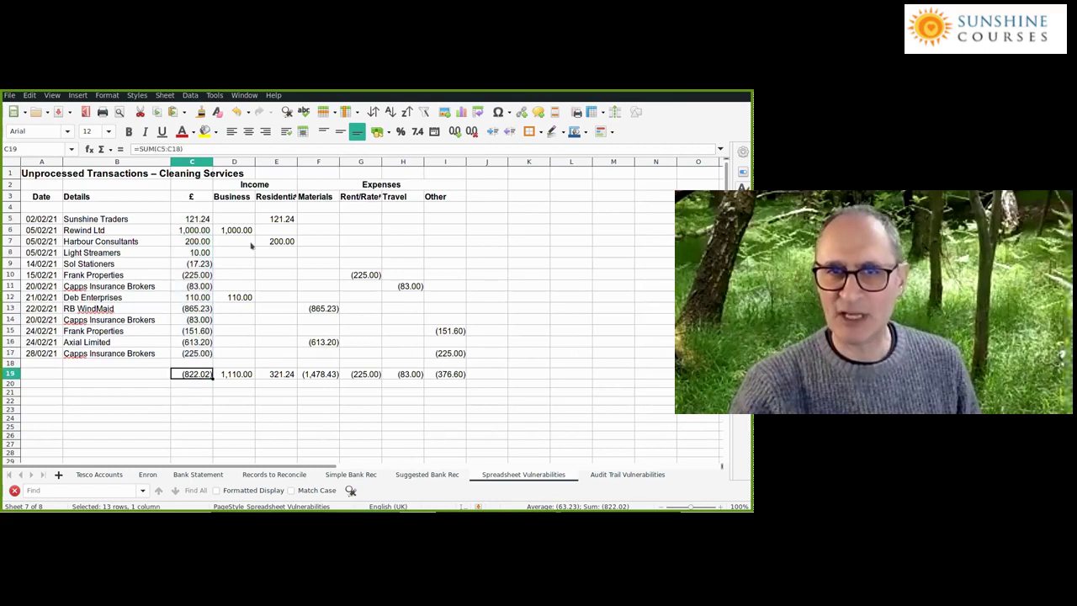
{"action": "left_click_drag", "start_coordinate": [237, 219], "coordinate": [446, 353]}
{"action": "left_click", "coordinate": [486, 418]}
{"action": "left_click_drag", "start_coordinate": [245, 374], "coordinate": [446, 375]}
{"action": "left_click", "coordinate": [473, 411]}
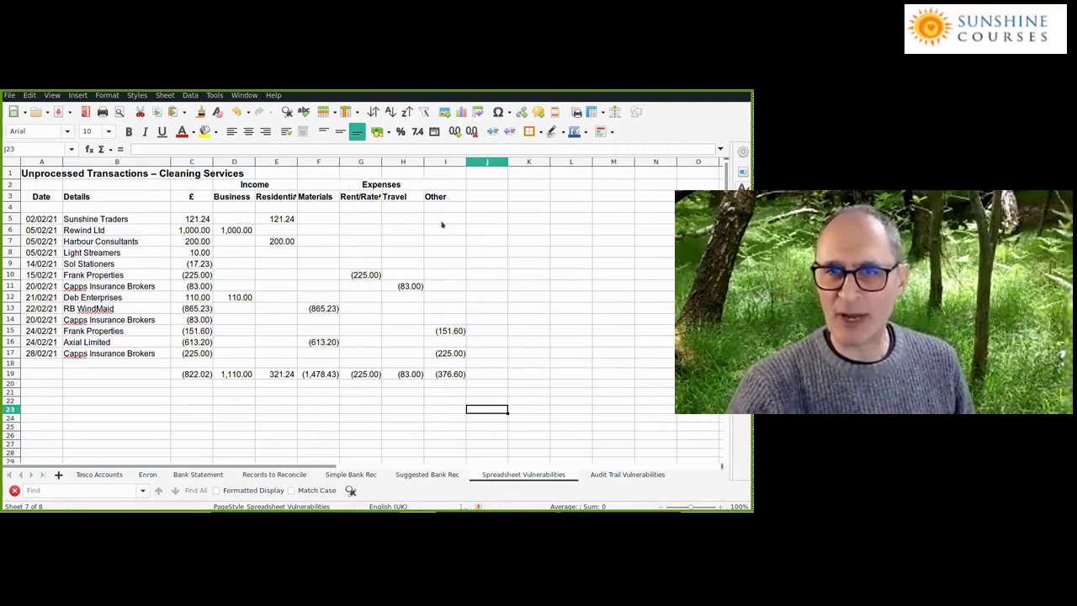
Compare the Sunshine Traders amount in the £ column with its entry across the analysis columns in row 5.
{"action": "left_click", "coordinate": [210, 218]}
{"action": "left_click_drag", "start_coordinate": [242, 218], "coordinate": [442, 224]}
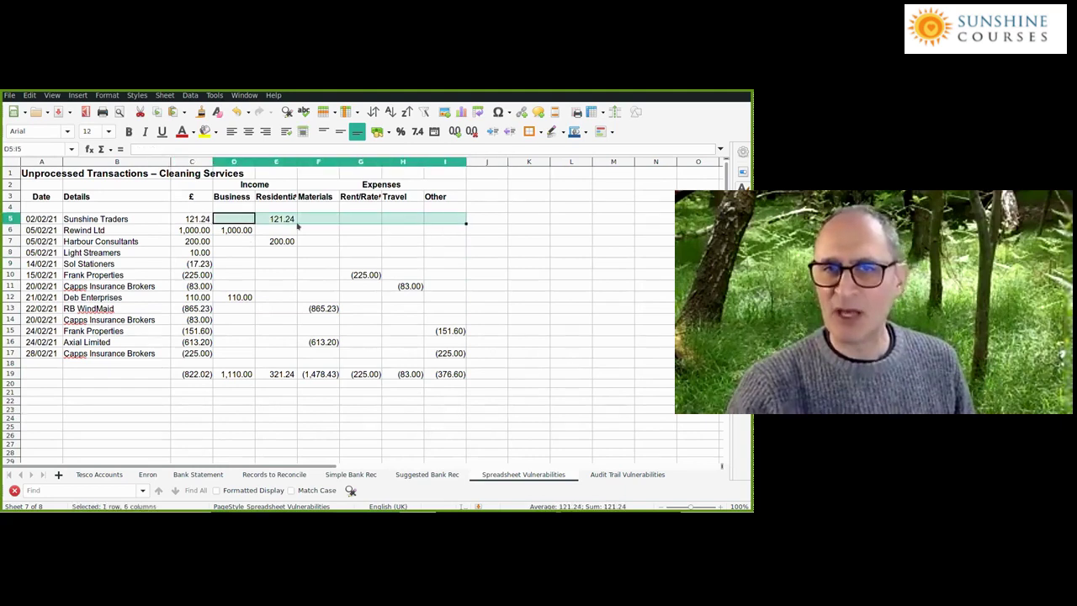
{"action": "key", "text": "Down"}
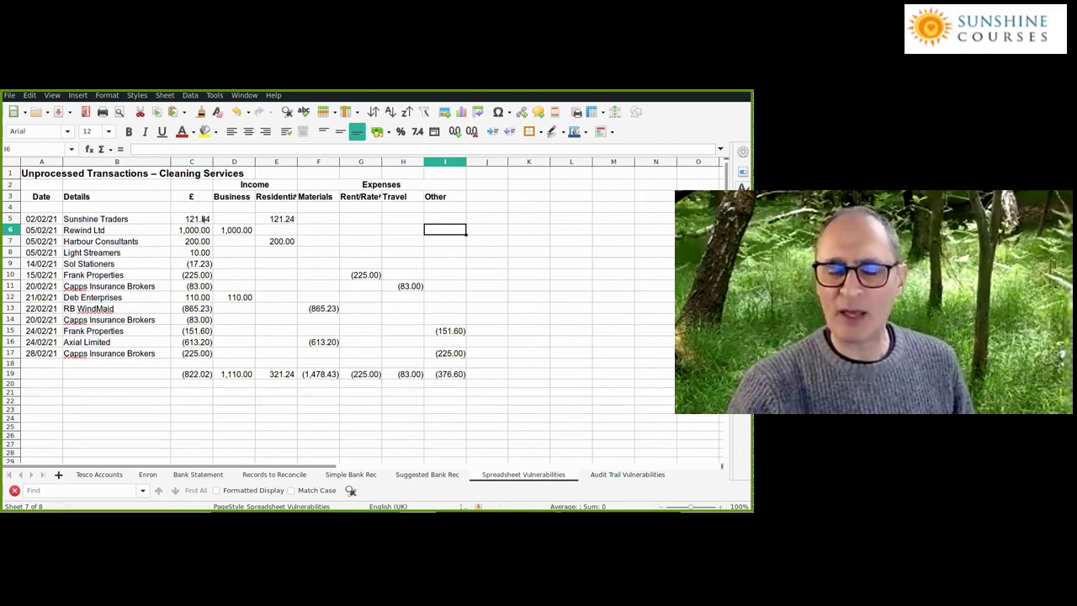
{"action": "left_click", "coordinate": [206, 218]}
{"action": "left_click", "coordinate": [276, 218]}
{"action": "left_click", "coordinate": [308, 218]}
{"action": "left_click", "coordinate": [269, 220]}
{"action": "left_click", "coordinate": [206, 220]}
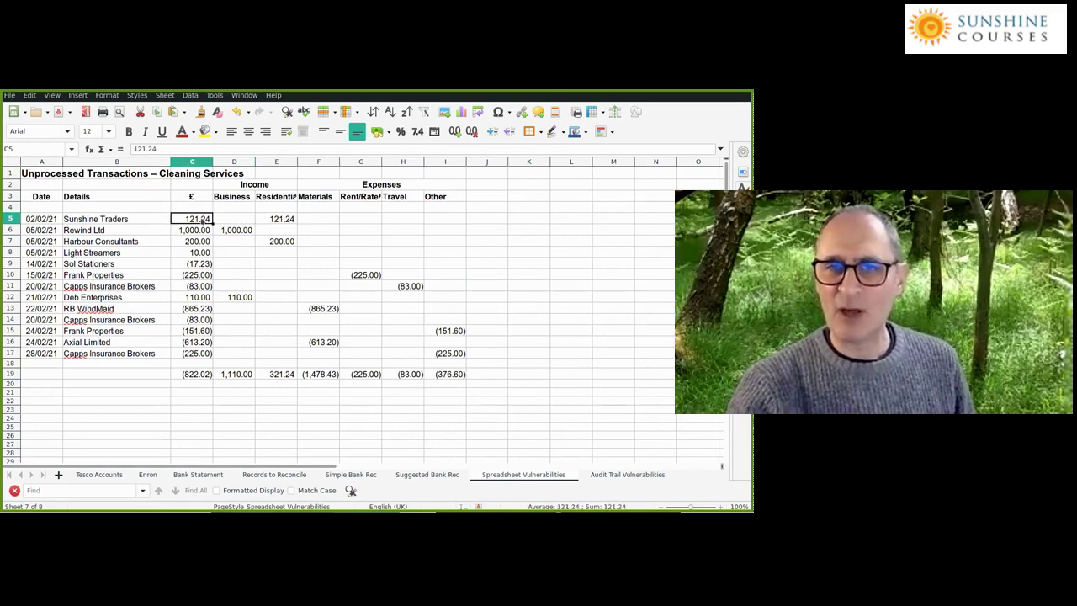
Compare the Frank Properties amount of 15/02/21 with its Rent/Rates entry and the neighbouring Travel and Other cells.
{"action": "left_click", "coordinate": [206, 274]}
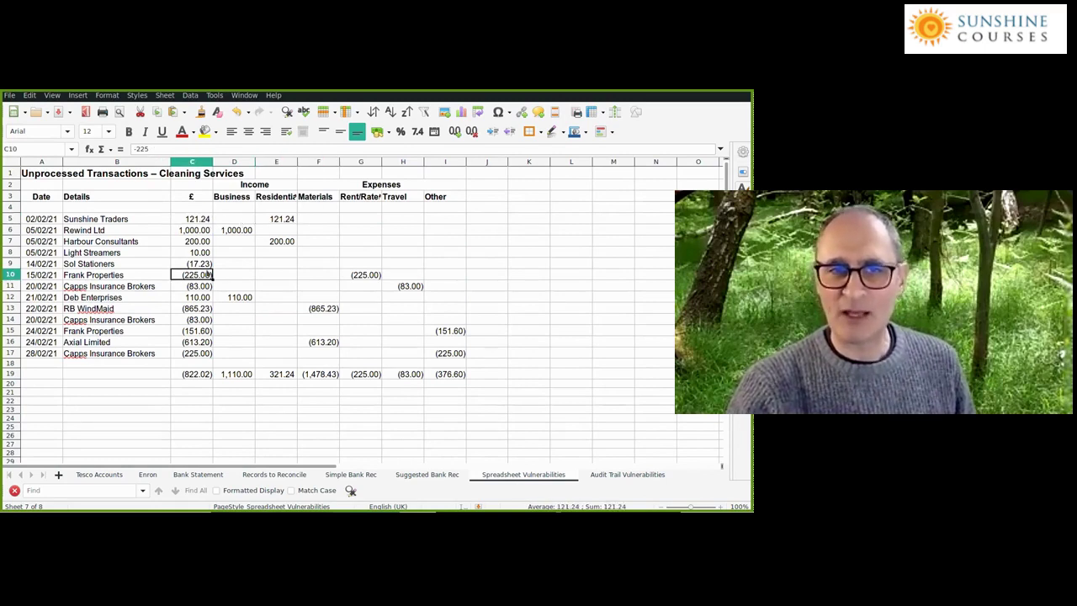
{"action": "left_click", "coordinate": [371, 278]}
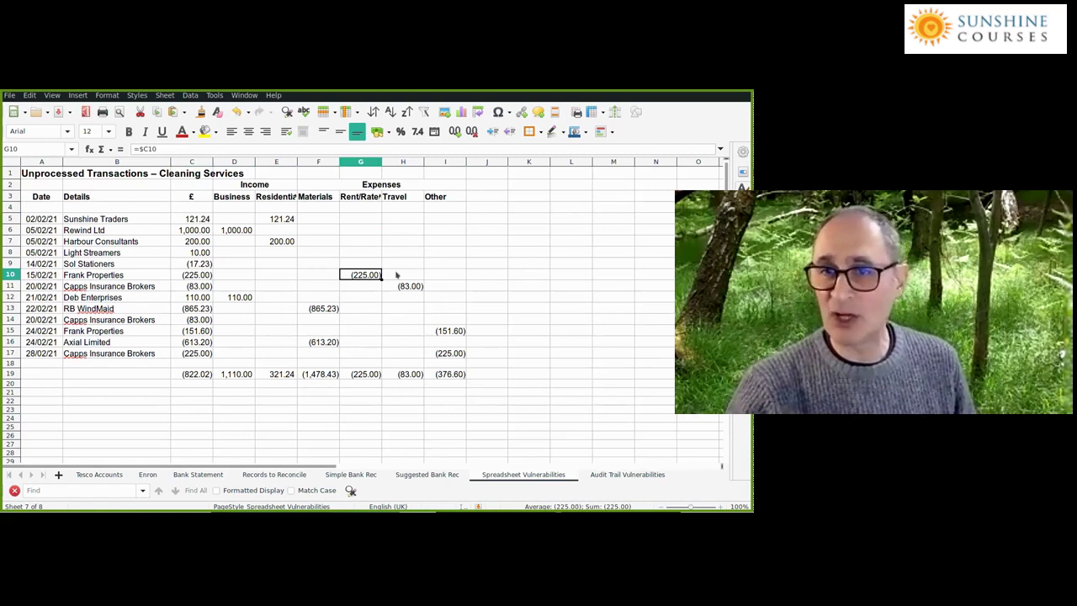
{"action": "left_click", "coordinate": [396, 275]}
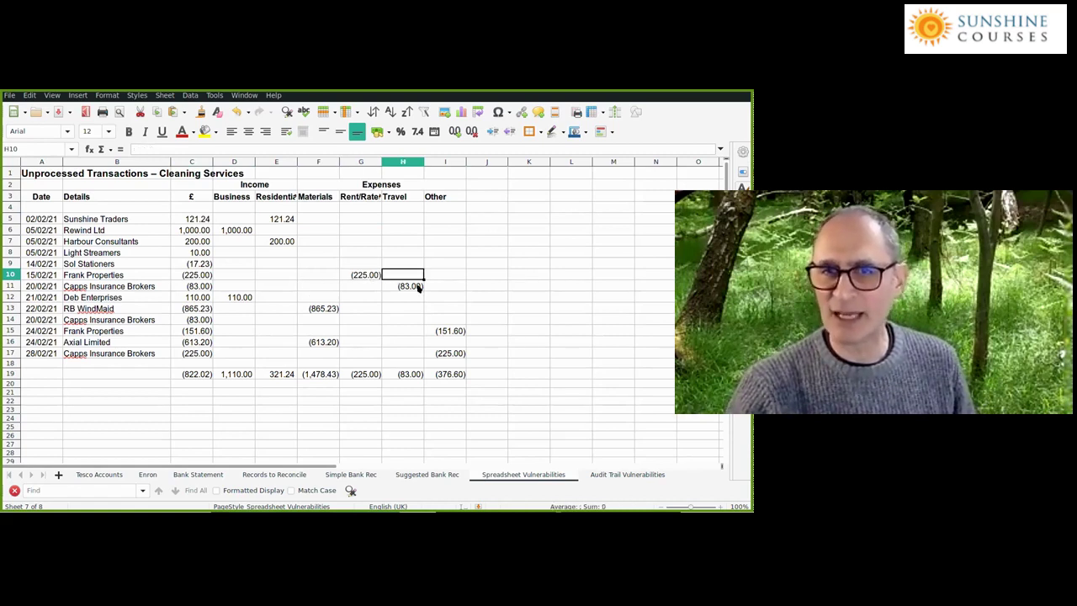
{"action": "left_click", "coordinate": [444, 275]}
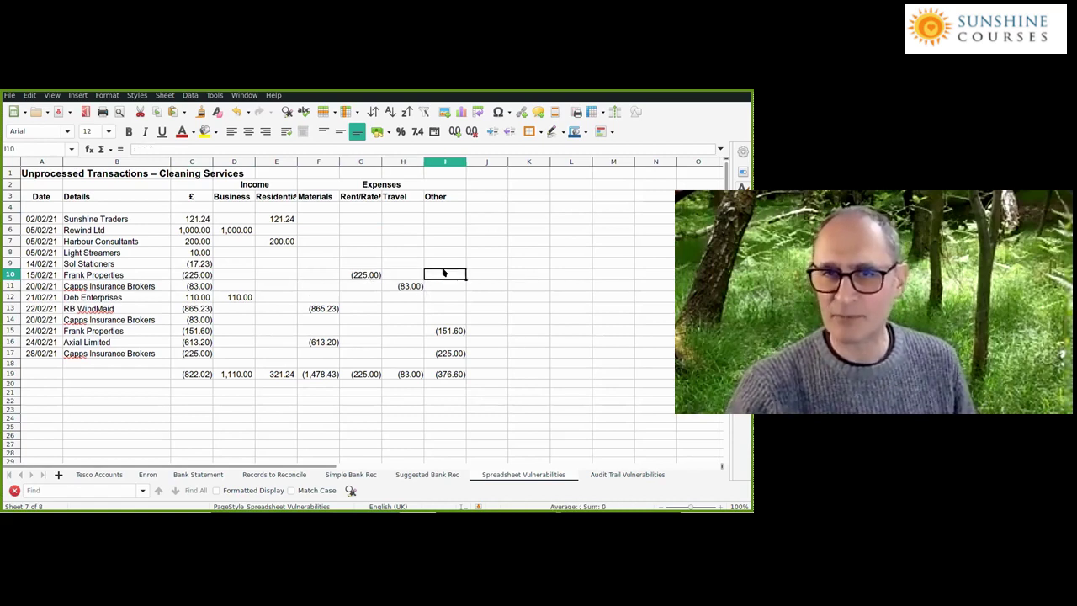
{"action": "left_click", "coordinate": [203, 276]}
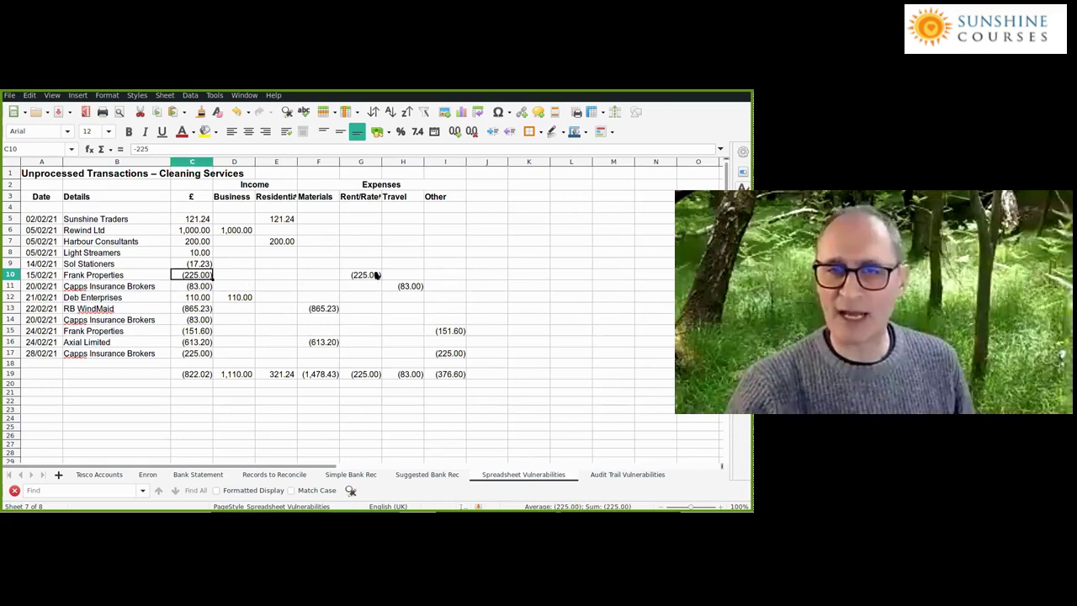
{"action": "left_click", "coordinate": [404, 275]}
{"action": "left_click", "coordinate": [434, 275]}
{"action": "left_click", "coordinate": [384, 279]}
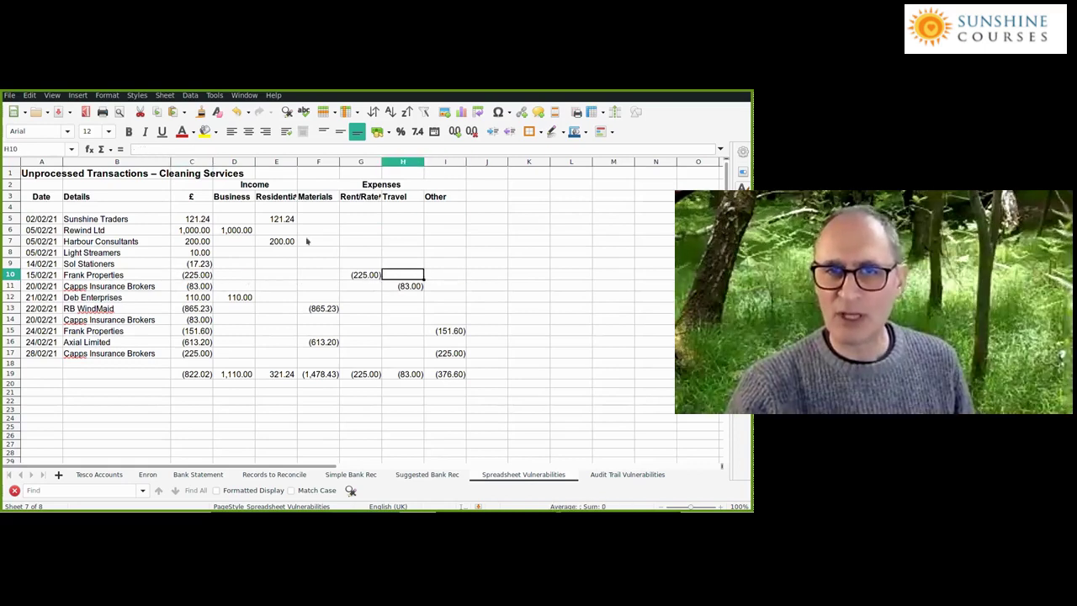
Examine the £ amounts from Sunshine Traders down to the last Capps Insurance Brokers entry, and their total in C19.
{"action": "left_click", "coordinate": [475, 218]}
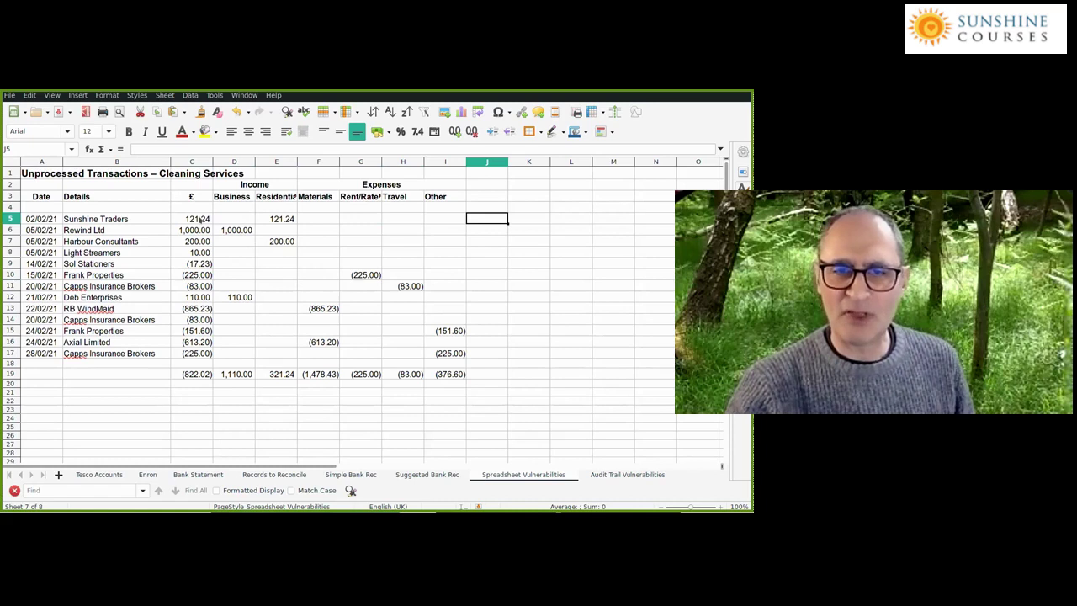
{"action": "left_click", "coordinate": [193, 374]}
{"action": "left_click", "coordinate": [191, 219]}
{"action": "left_click_drag", "start_coordinate": [192, 218], "coordinate": [192, 353]}
{"action": "left_click", "coordinate": [199, 374]}
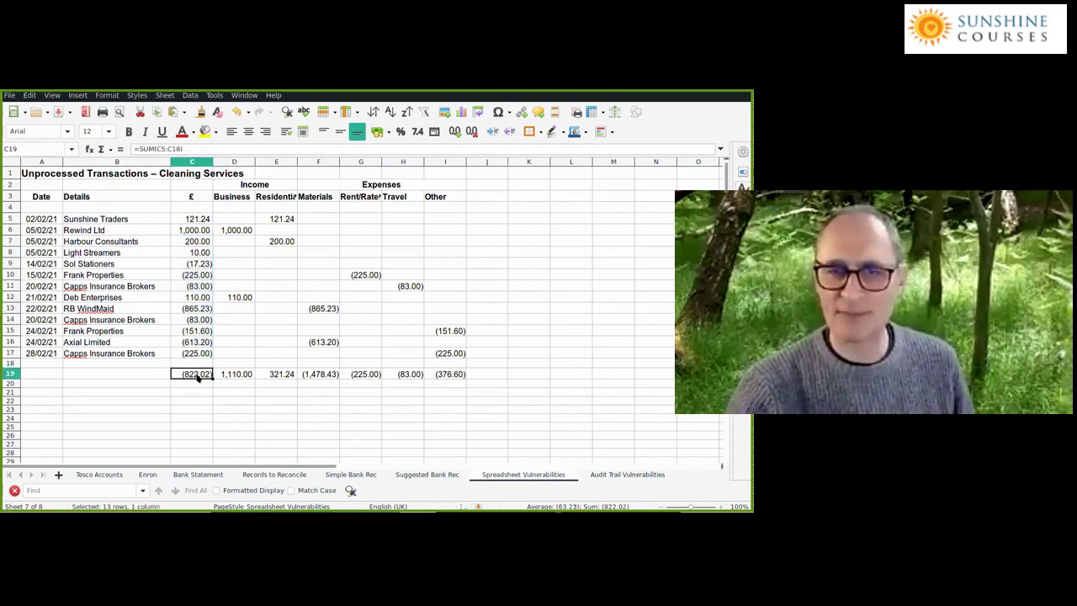
Review the Business column and its total, and compare the row 19 analysis totals D19:I19 with the £ total.
{"action": "left_click", "coordinate": [232, 376]}
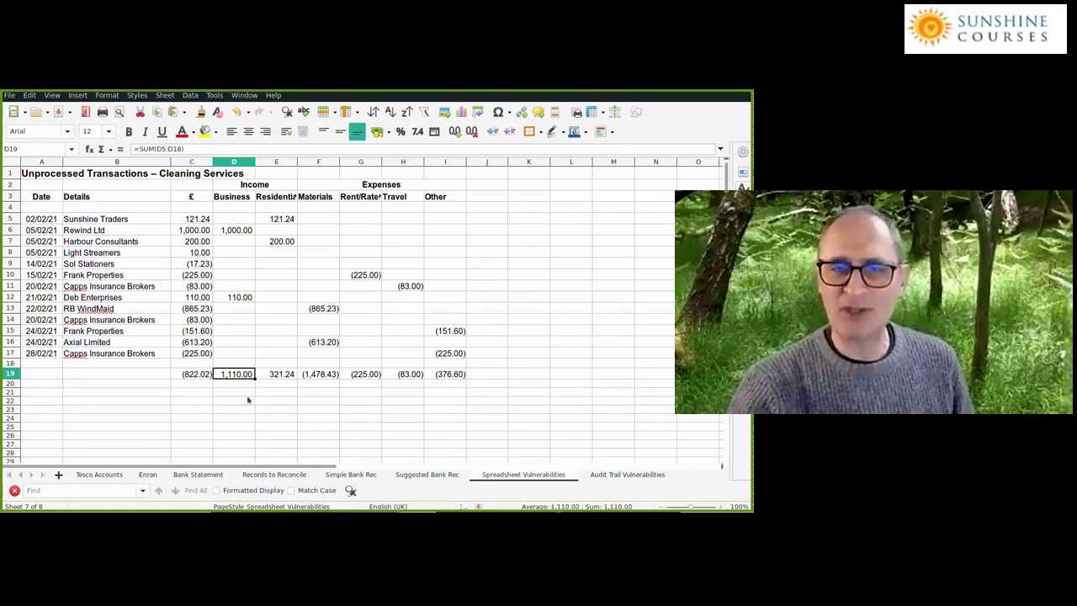
{"action": "left_click_drag", "start_coordinate": [239, 219], "coordinate": [239, 358]}
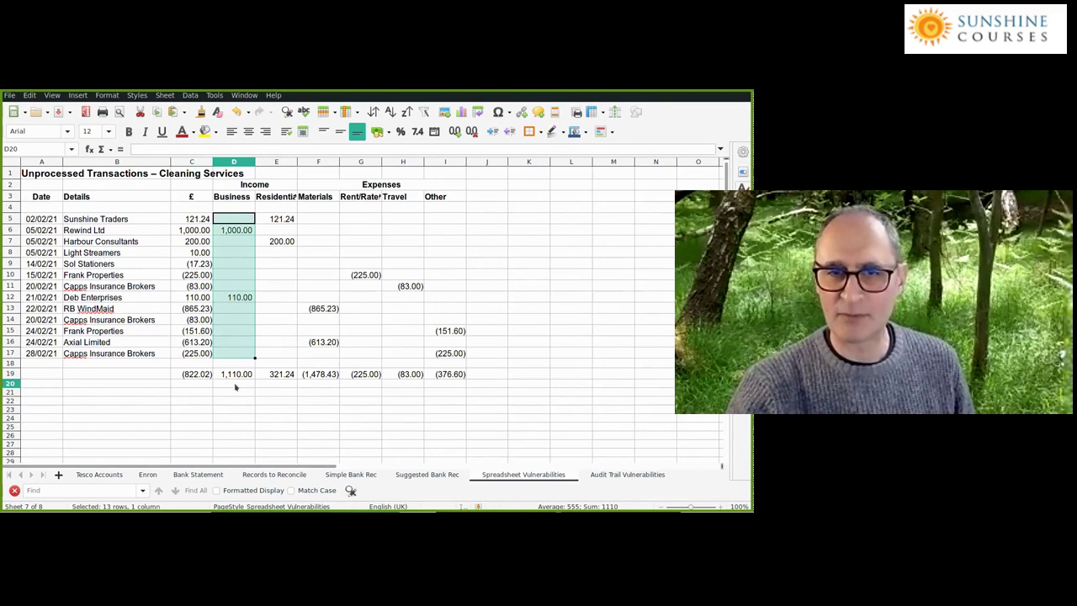
{"action": "left_click", "coordinate": [237, 383]}
{"action": "left_click_drag", "start_coordinate": [232, 373], "coordinate": [446, 373]}
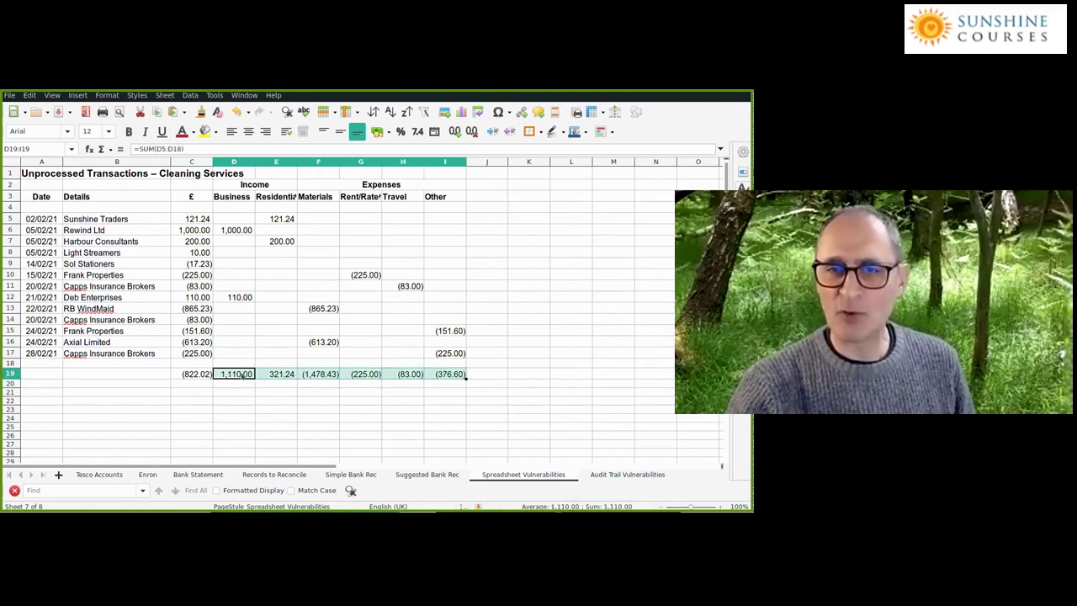
{"action": "left_click", "coordinate": [193, 375]}
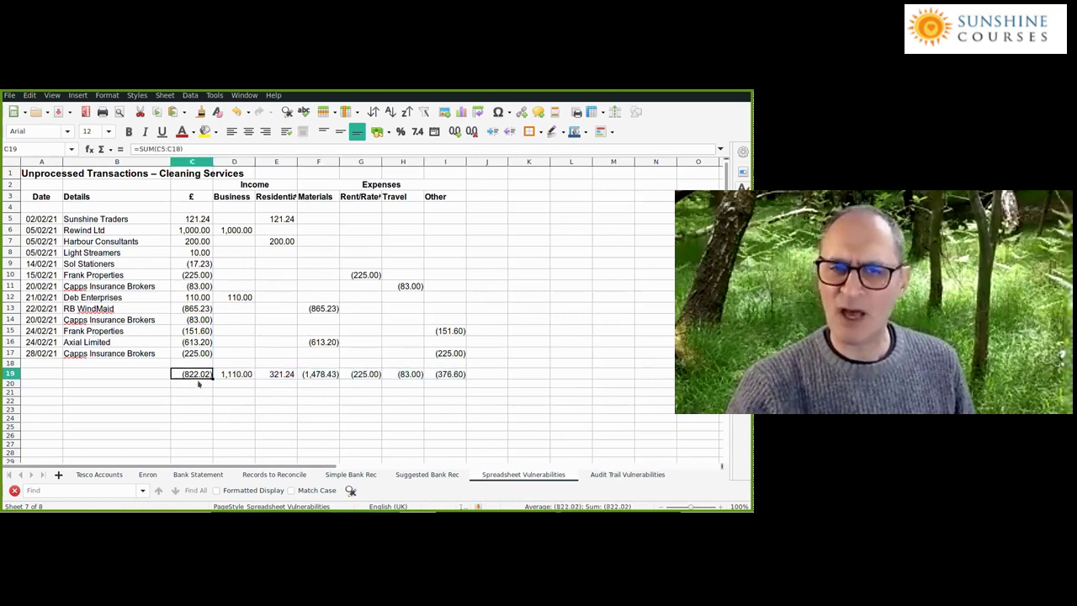
Enter the cross-check formula =C19-SUM(D19:I19) in C20, comparing the £ total with the analysis column totals.
{"action": "left_click", "coordinate": [200, 383]}
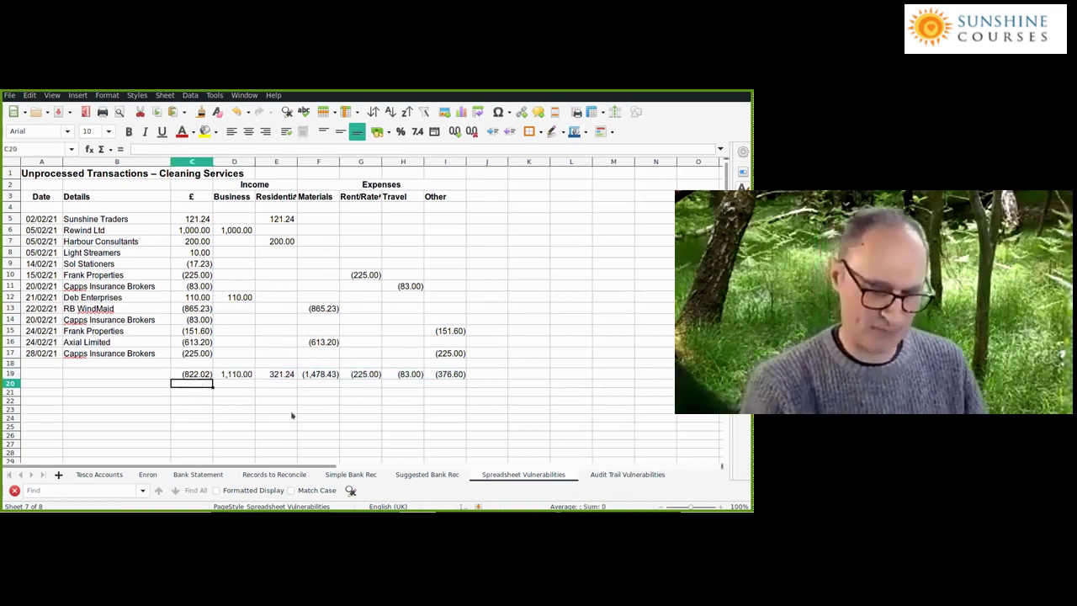
{"action": "type", "text": "="}
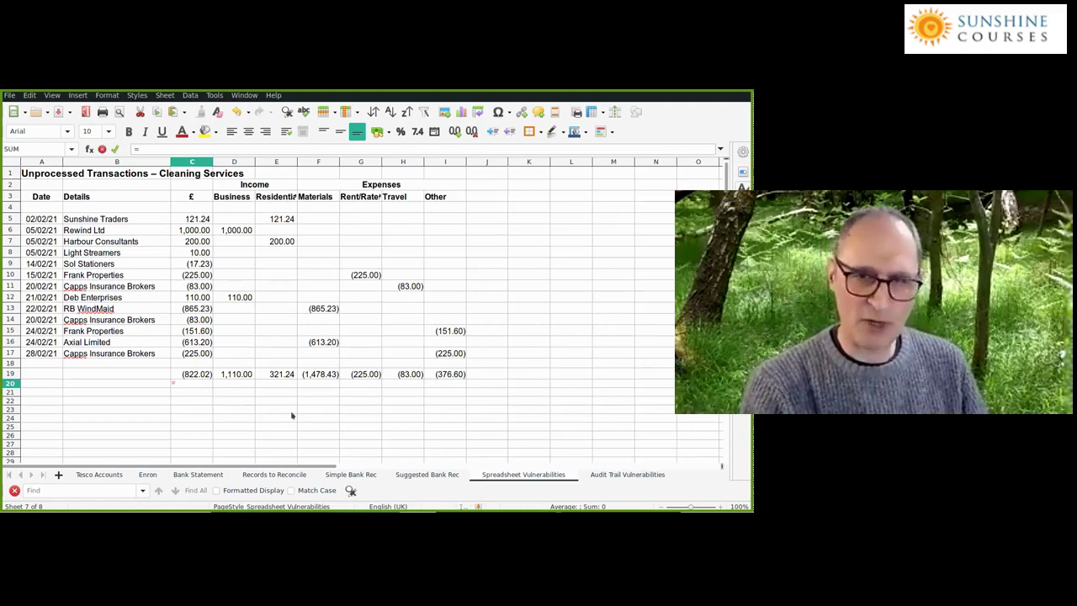
{"action": "left_click", "coordinate": [185, 375]}
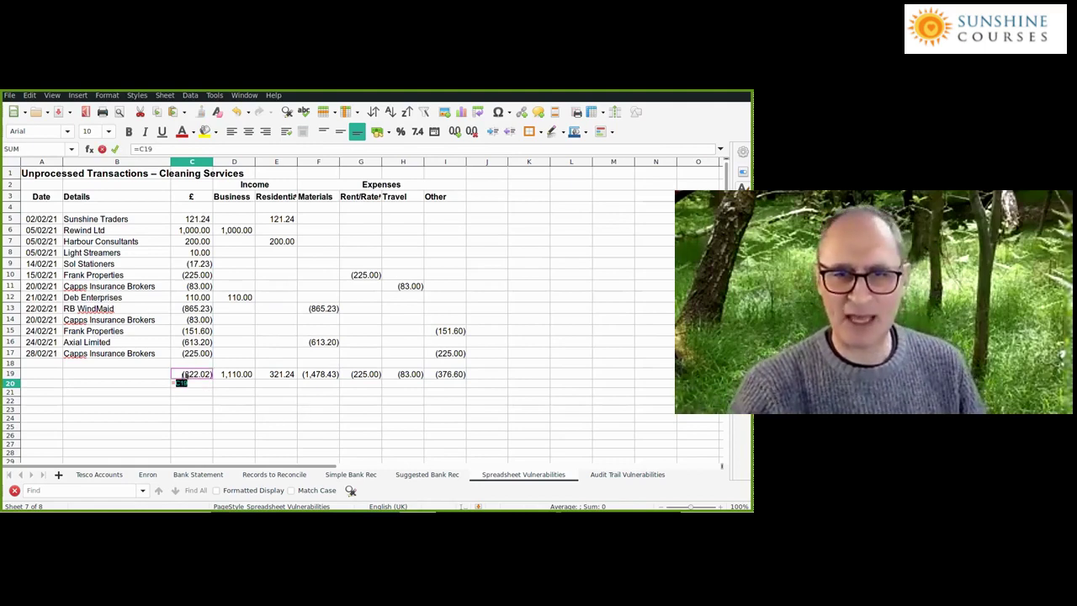
{"action": "type", "text": "-"}
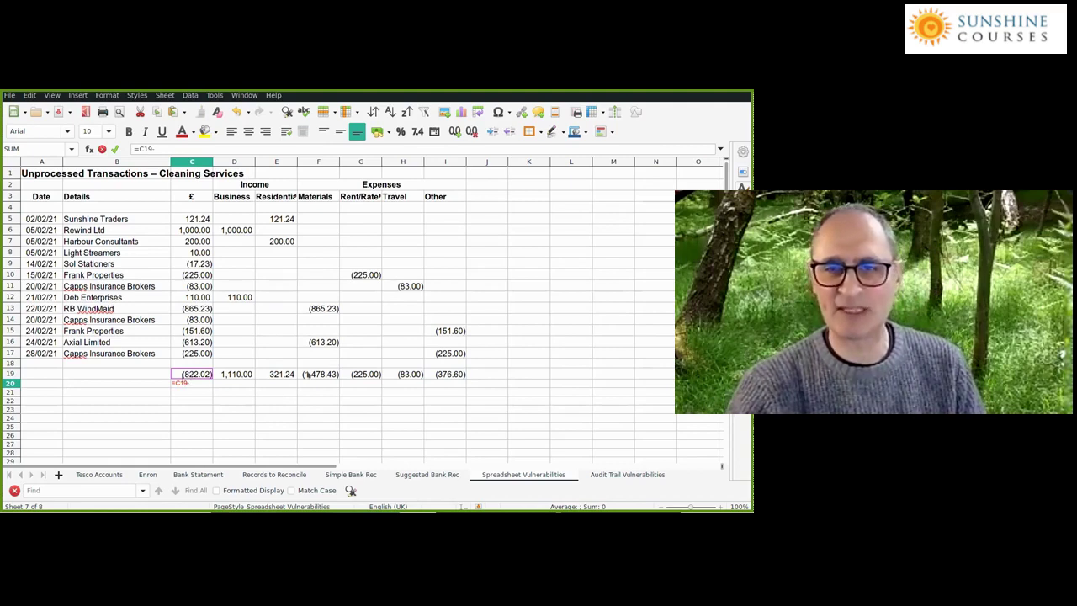
{"action": "type", "text": "su"}
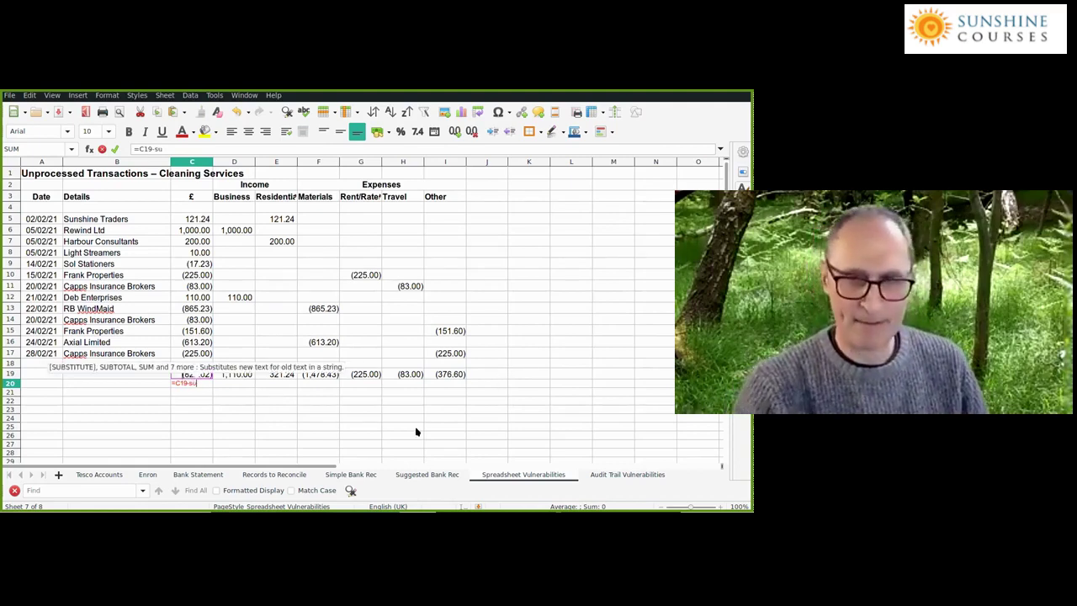
{"action": "type", "text": "m("}
{"action": "key", "text": "Up"}
{"action": "key", "text": "Right"}
{"action": "key", "text": "shift+Right"}
{"action": "key", "text": "shift+Right"}
{"action": "key", "text": "shift+Right"}
{"action": "key", "text": "shift+Right"}
{"action": "key", "text": "shift+Right"}
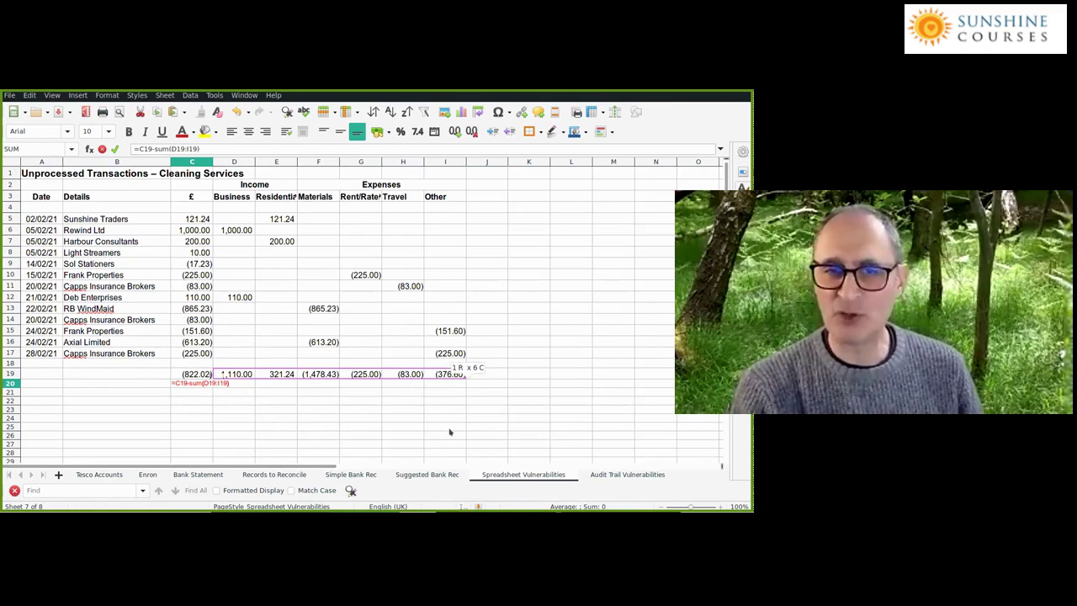
{"action": "key", "text": "Return"}
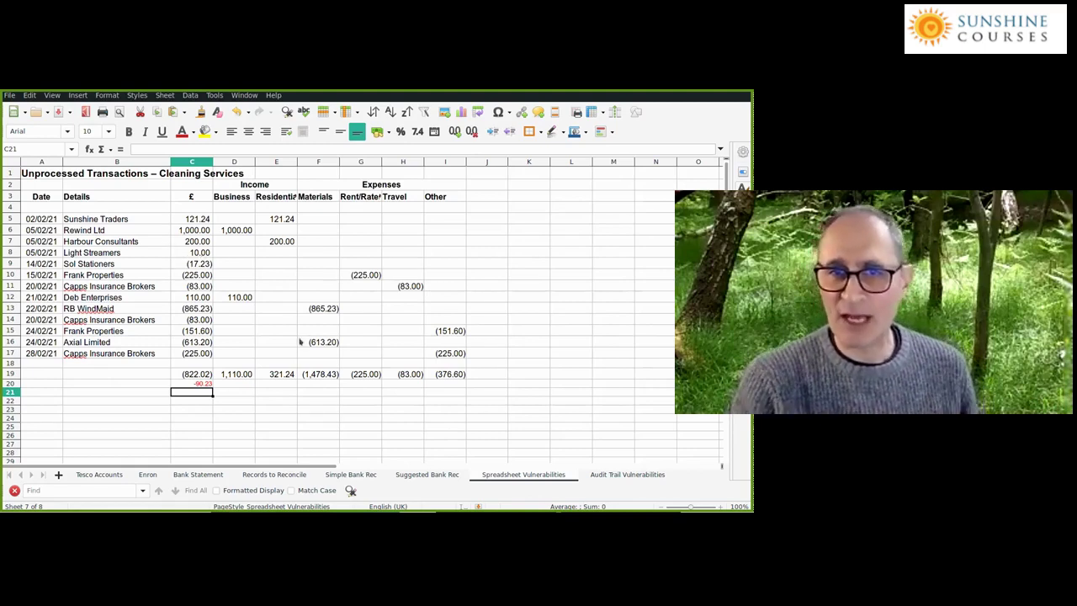
Analyse the Light Streamers receipt by entering 10 in its Other column cell, I8, and check the cross-check in C20.
{"action": "key", "text": "Up"}
{"action": "key", "text": "Up"}
{"action": "key", "text": "Up"}
{"action": "key", "text": "Up"}
{"action": "key", "text": "Up"}
{"action": "key", "text": "Up"}
{"action": "key", "text": "Up"}
{"action": "key", "text": "Up"}
{"action": "key", "text": "Up"}
{"action": "key", "text": "Up"}
{"action": "key", "text": "Up"}
{"action": "key", "text": "Up"}
{"action": "key", "text": "Up"}
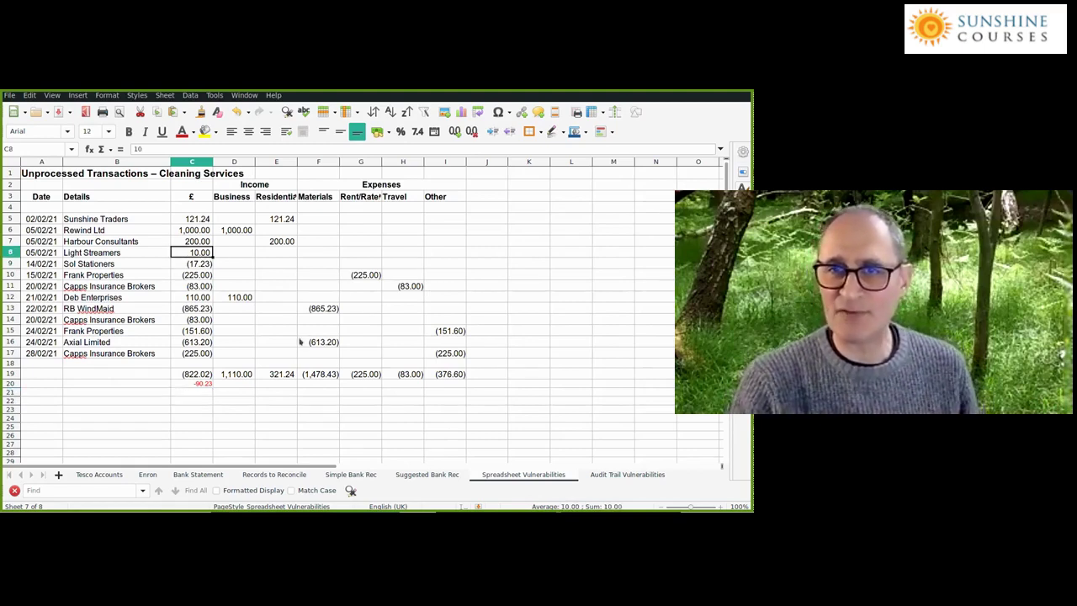
{"action": "key", "text": "Right"}
{"action": "key", "text": "Right"}
{"action": "key", "text": "Right"}
{"action": "key", "text": "Right"}
{"action": "key", "text": "Right"}
{"action": "key", "text": "Right"}
{"action": "key", "text": "Left"}
{"action": "key", "text": "Left"}
{"action": "key", "text": "Left"}
{"action": "key", "text": "Left"}
{"action": "key", "text": "Left"}
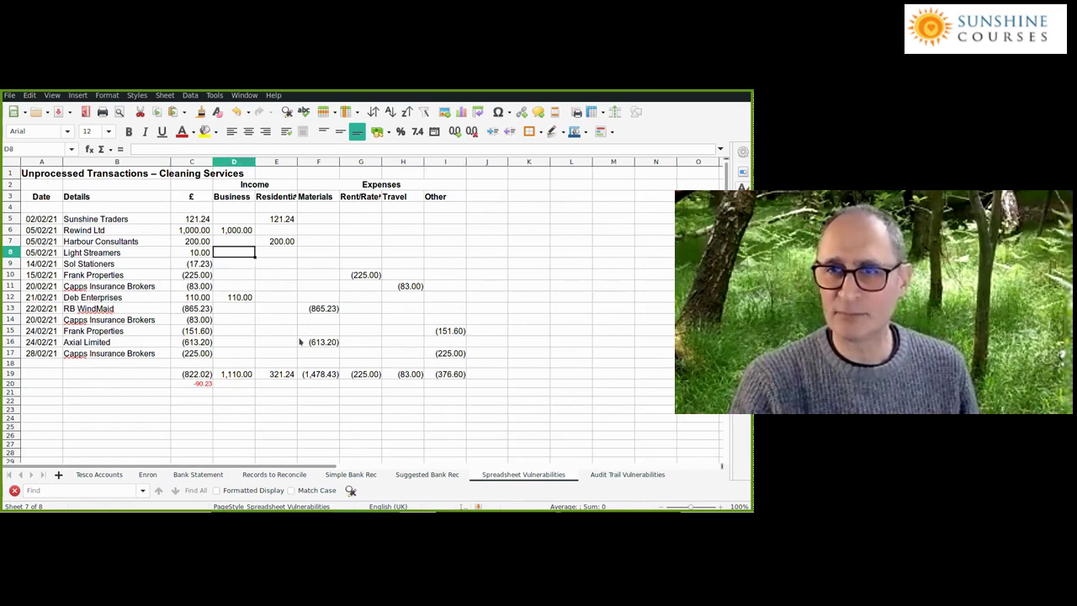
{"action": "key", "text": "Right"}
{"action": "key", "text": "Right"}
{"action": "key", "text": "Right"}
{"action": "key", "text": "Right"}
{"action": "key", "text": "Right"}
{"action": "type", "text": "10"}
{"action": "key", "text": "Return"}
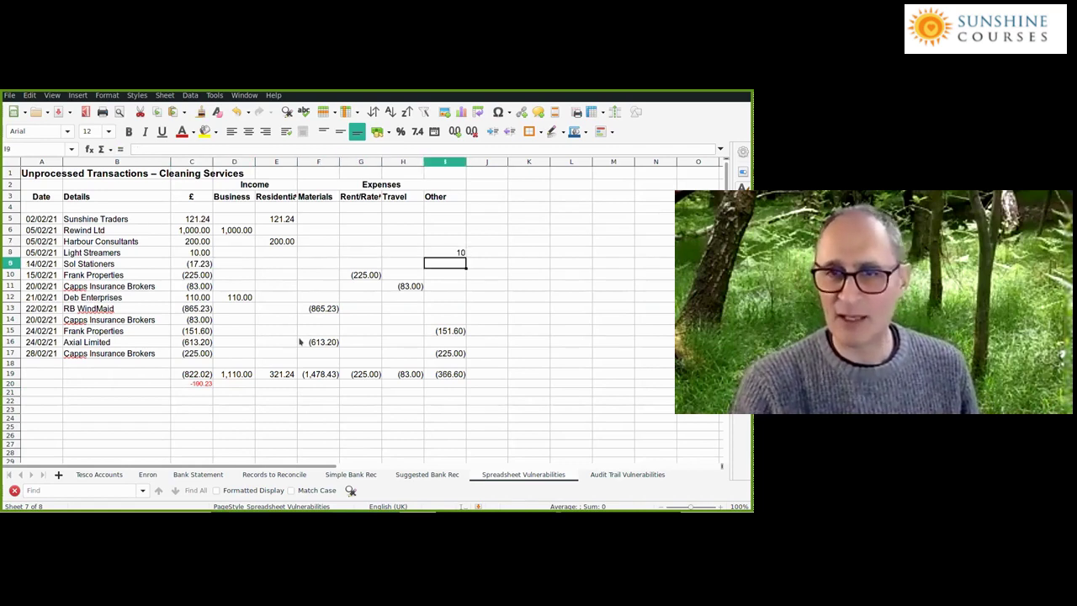
{"action": "left_click", "coordinate": [202, 383]}
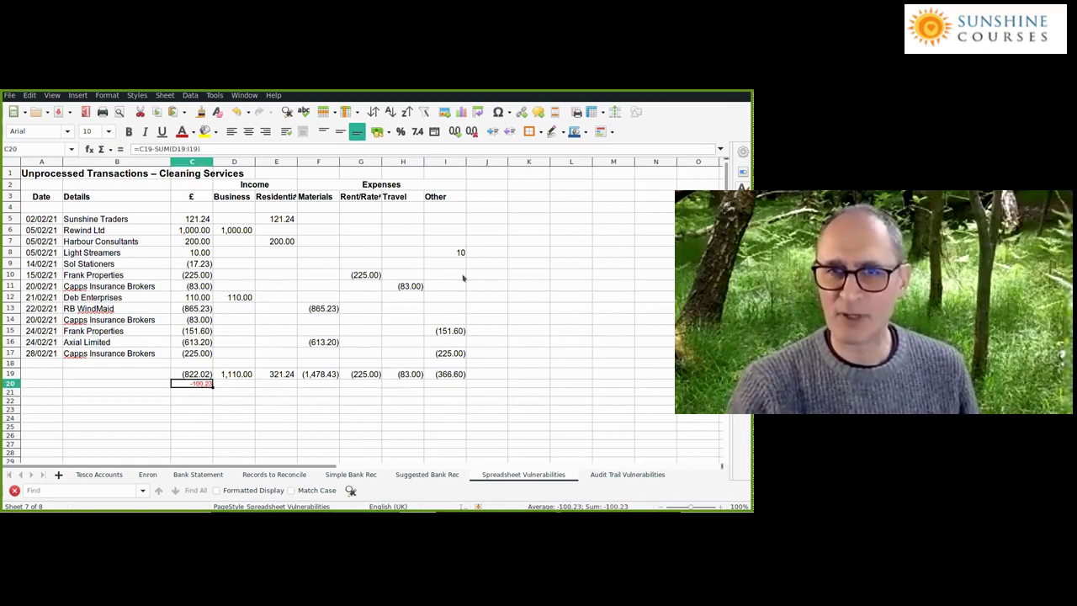
Enter the row check formula =SUM(D5:I5)=-C5 beside the Sunshine Traders transaction in J5.
{"action": "left_click", "coordinate": [476, 217]}
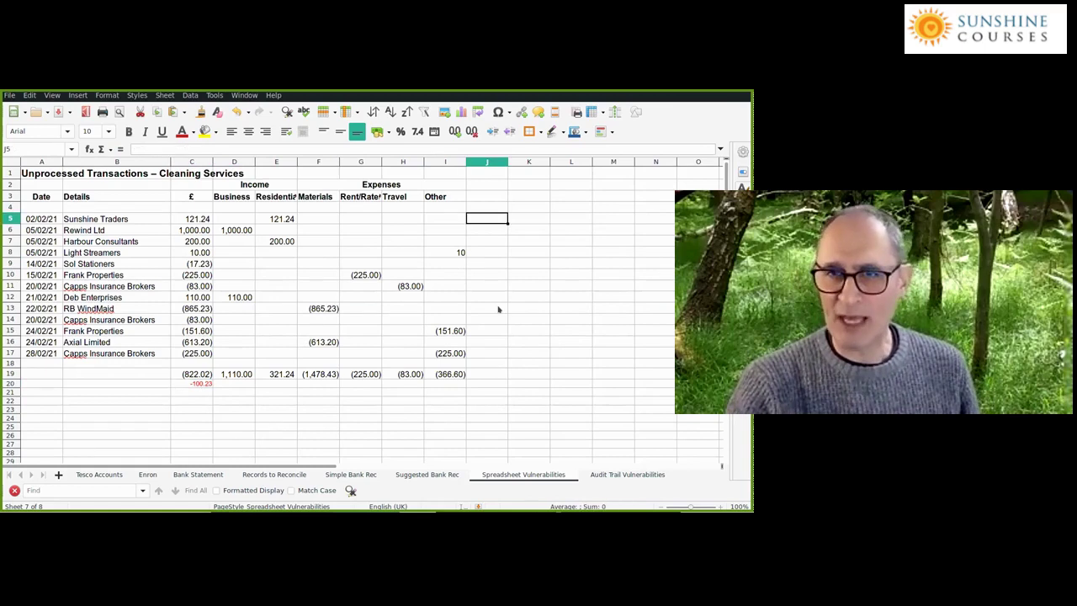
{"action": "type", "text": "=sum("}
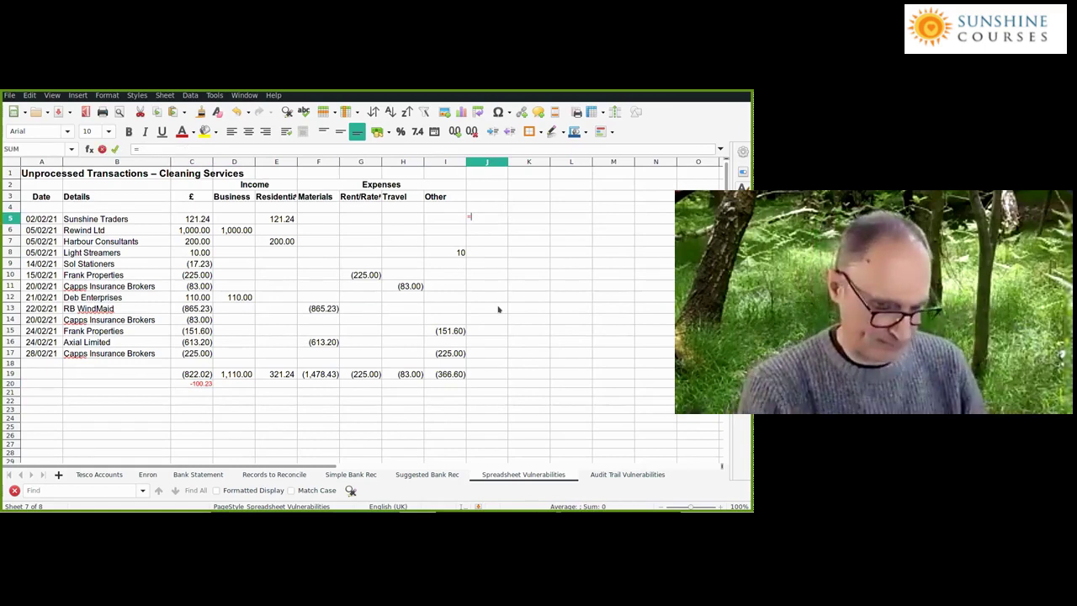
{"action": "key", "text": "Left"}
{"action": "key", "text": "shift+Left"}
{"action": "key", "text": "shift+Left"}
{"action": "key", "text": "shift+Left"}
{"action": "key", "text": "shift+Left"}
{"action": "key", "text": "shift+Left"}
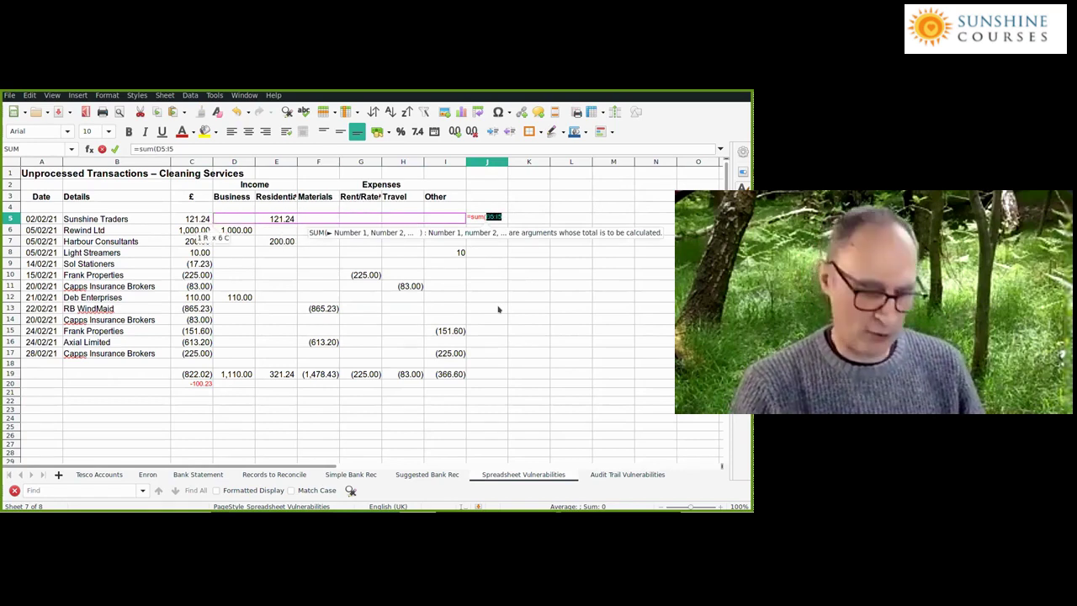
{"action": "type", "text": ")"}
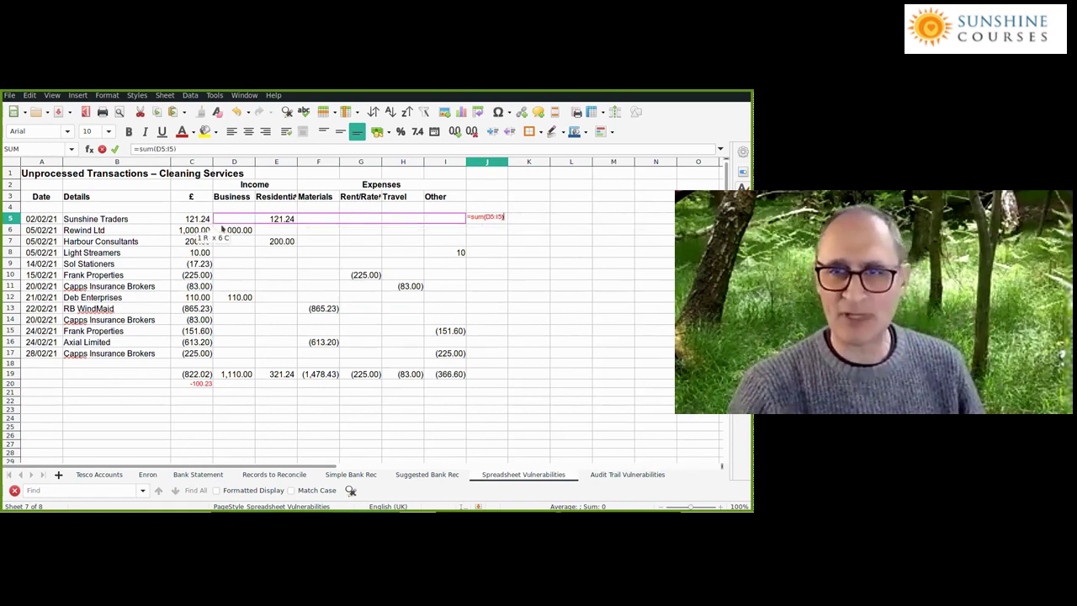
{"action": "type", "text": "=-"}
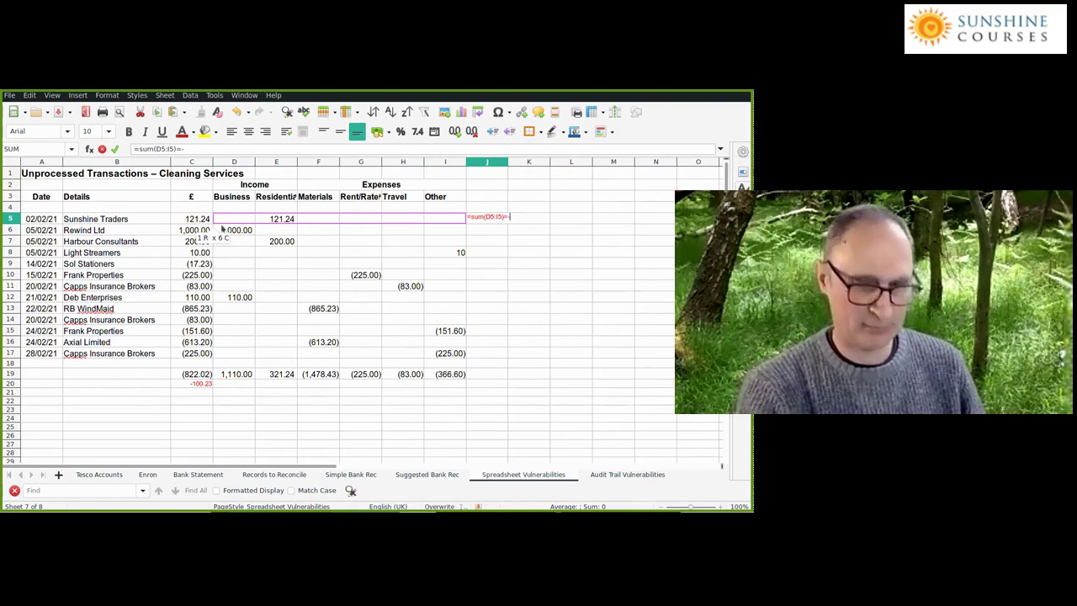
{"action": "left_click", "coordinate": [187, 218]}
{"action": "key", "text": "Return"}
{"action": "key", "text": "Up"}
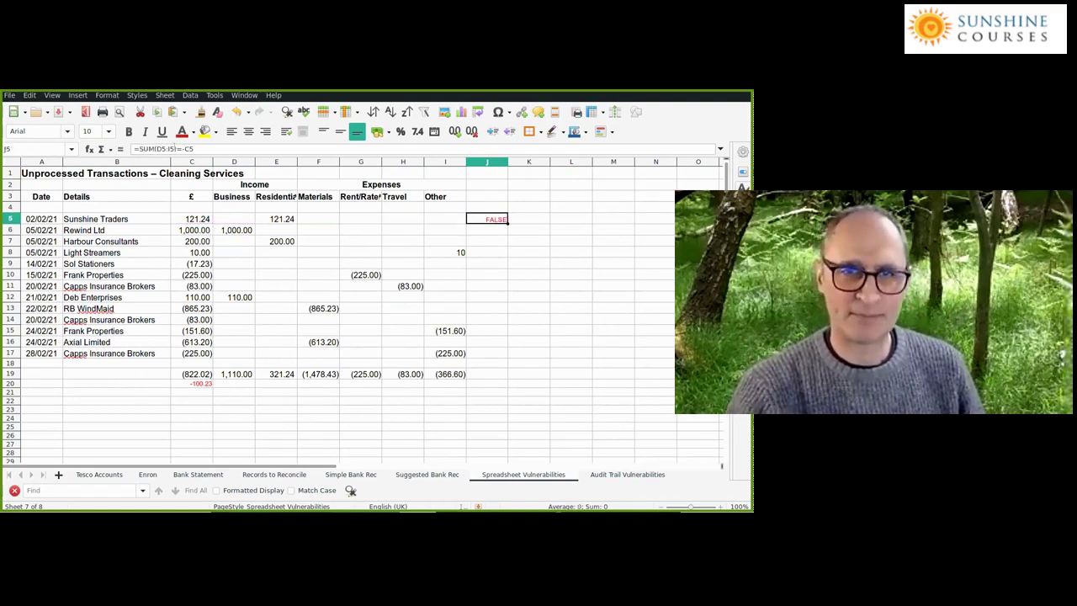
Correct the Sunshine Traders row check in J5 to =SUM(D5:I5)-C5.
{"action": "left_click", "coordinate": [174, 148]}
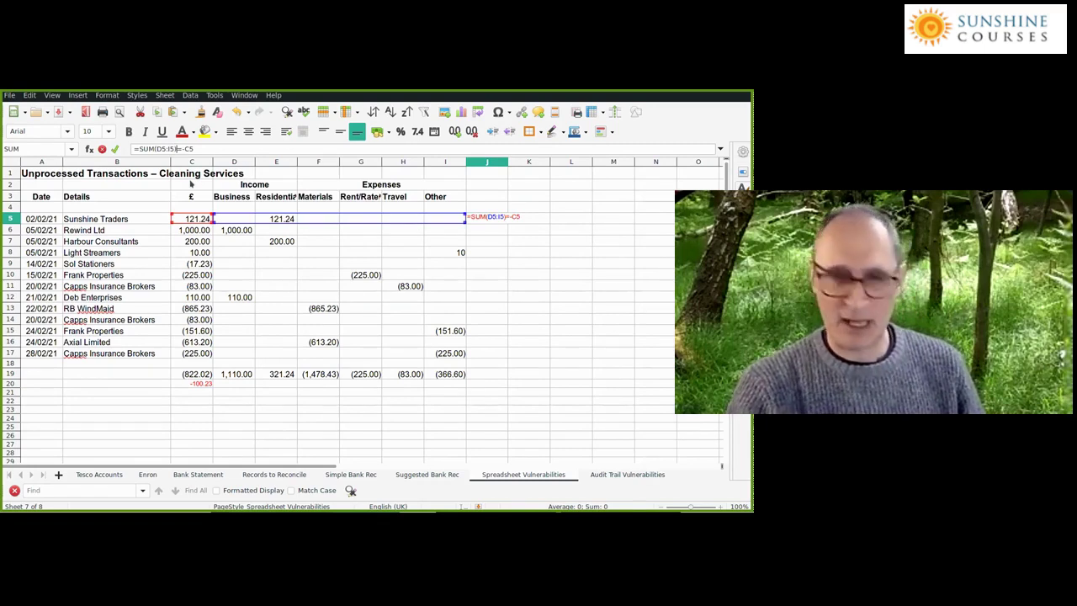
{"action": "key", "text": "BackSpace"}
{"action": "key", "text": "Return"}
Copy the row check formula from J5 down to J6:J17, covering all remaining transactions.
{"action": "key", "text": "Up"}
{"action": "key", "text": "Down"}
{"action": "key", "text": "shift+Down"}
{"action": "key", "text": "shift+Down"}
{"action": "key", "text": "shift+Down"}
{"action": "key", "text": "shift+Down"}
{"action": "key", "text": "shift+Down"}
{"action": "key", "text": "shift+Down"}
{"action": "key", "text": "shift+Down"}
{"action": "key", "text": "shift+Down"}
{"action": "key", "text": "shift+Down"}
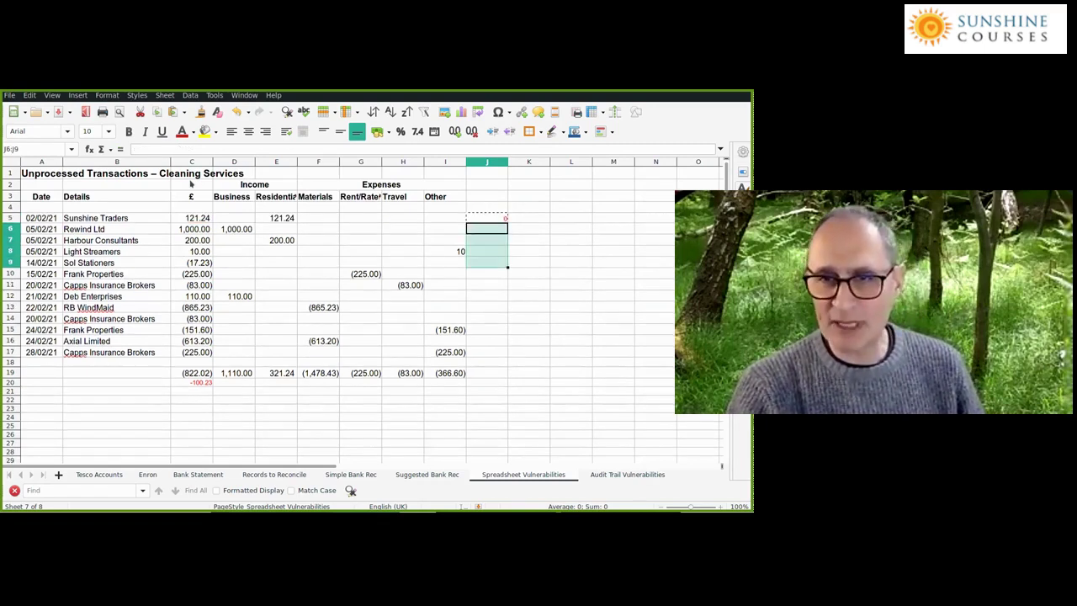
{"action": "key", "text": "shift+Down"}
{"action": "key", "text": "shift+Down"}
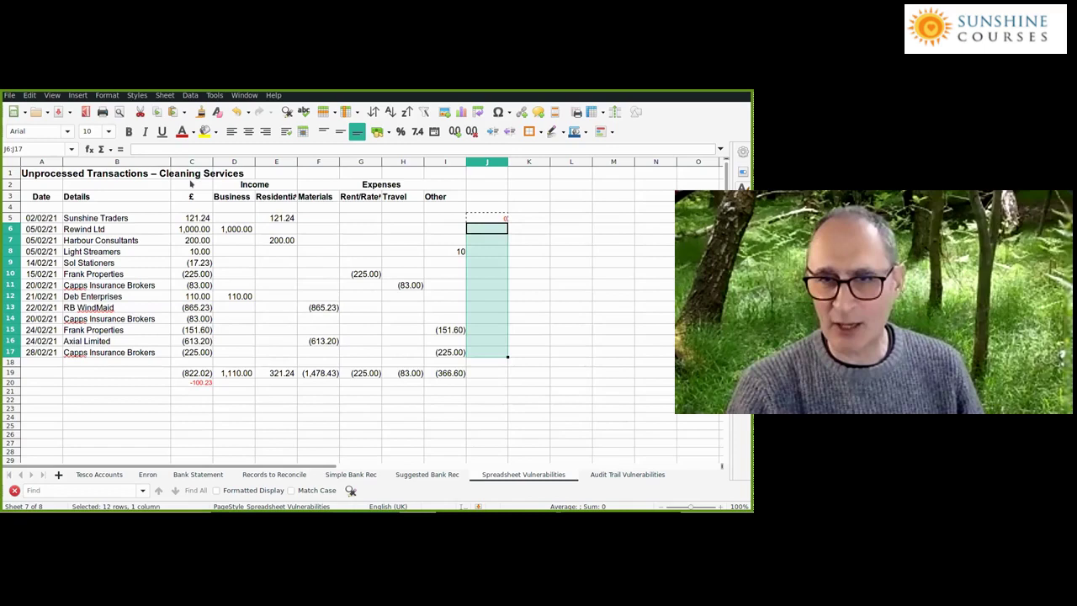
{"action": "key", "text": "ctrl+v"}
Examine the row check differences for Sol Stationers in J9 and for Capps Insurance Brokers in J14.
{"action": "key", "text": "Down"}
{"action": "key", "text": "Down"}
{"action": "key", "text": "Down"}
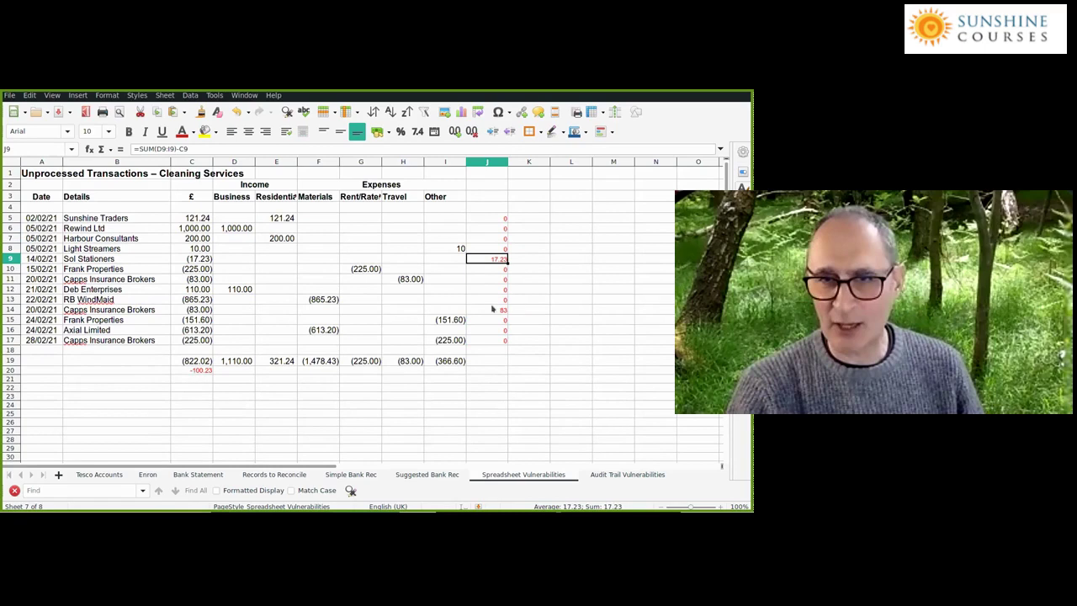
{"action": "left_click", "coordinate": [492, 309]}
{"action": "left_click", "coordinate": [493, 257]}
{"action": "left_click", "coordinate": [486, 311]}
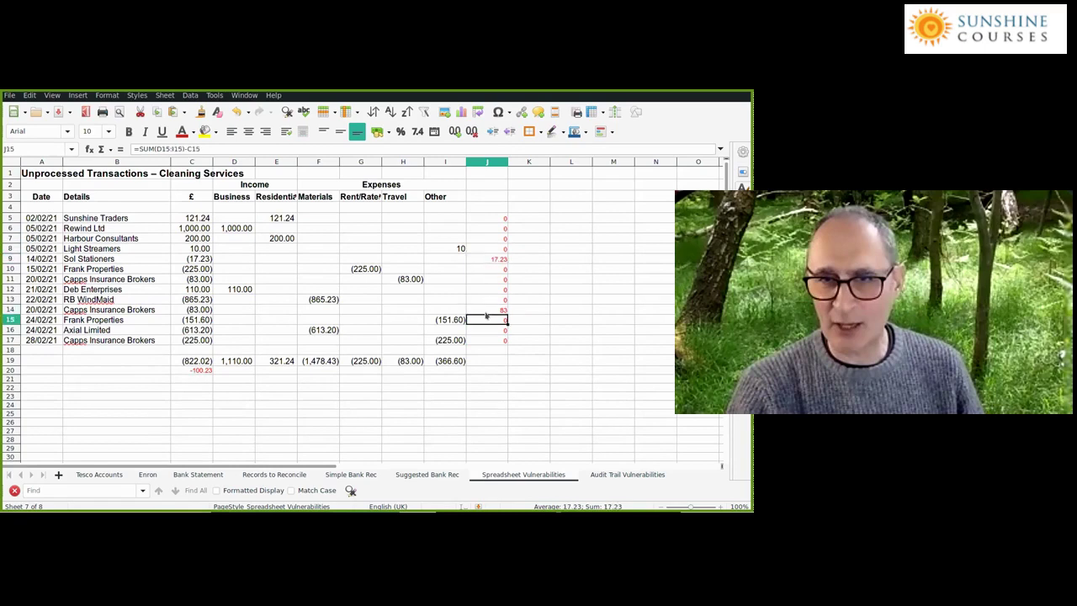
{"action": "left_click", "coordinate": [486, 258]}
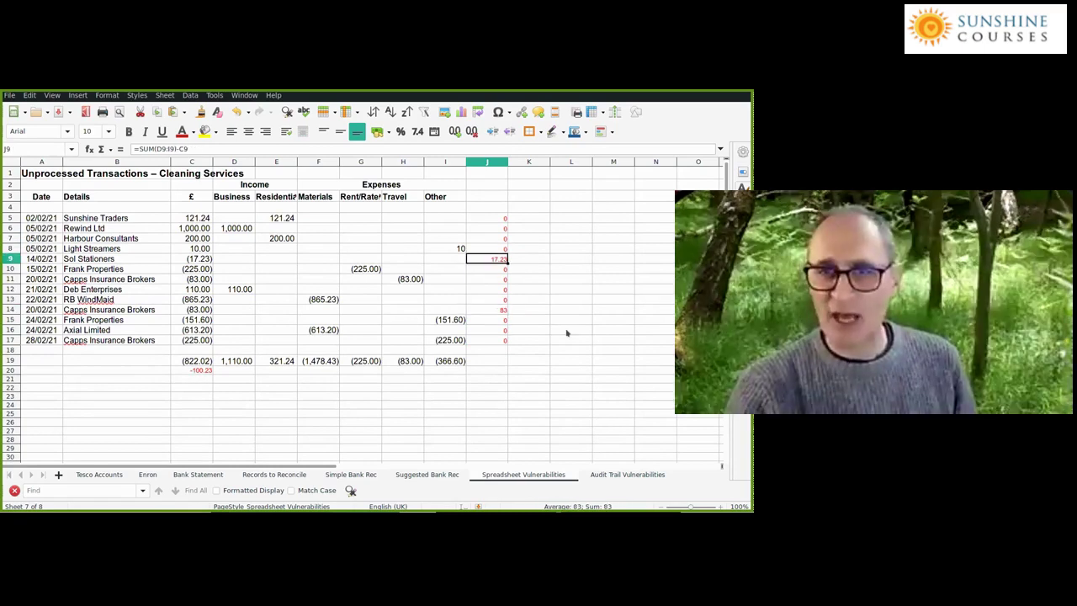
Enter 17.23 for Sol Stationers in the Other column, I9, and look at its row check.
{"action": "key", "text": "Left"}
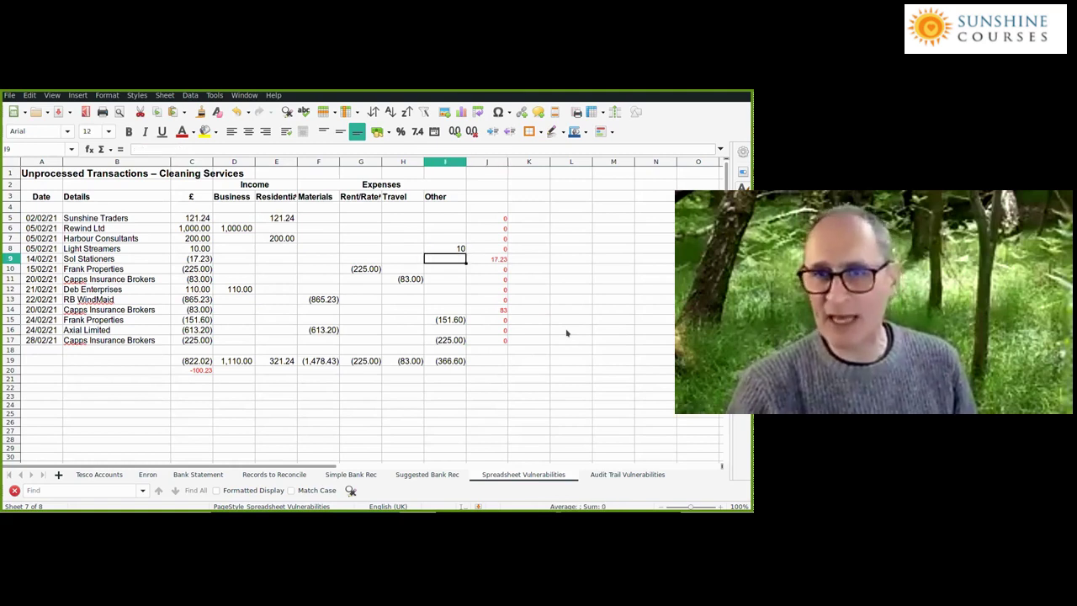
{"action": "type", "text": "17.23"}
{"action": "key", "text": "Return"}
{"action": "key", "text": "Up"}
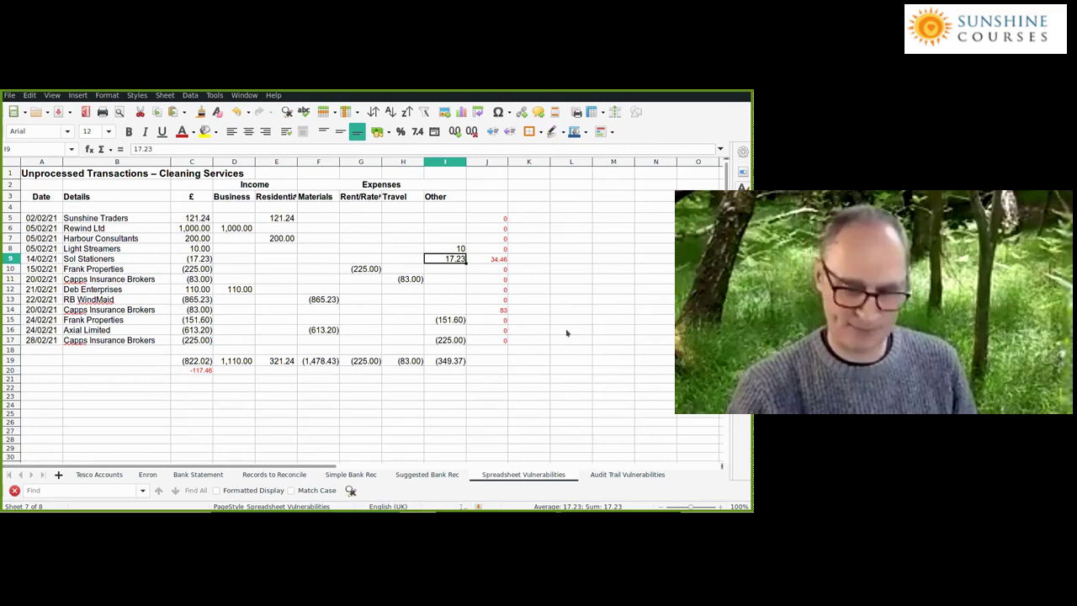
{"action": "key", "text": "Right"}
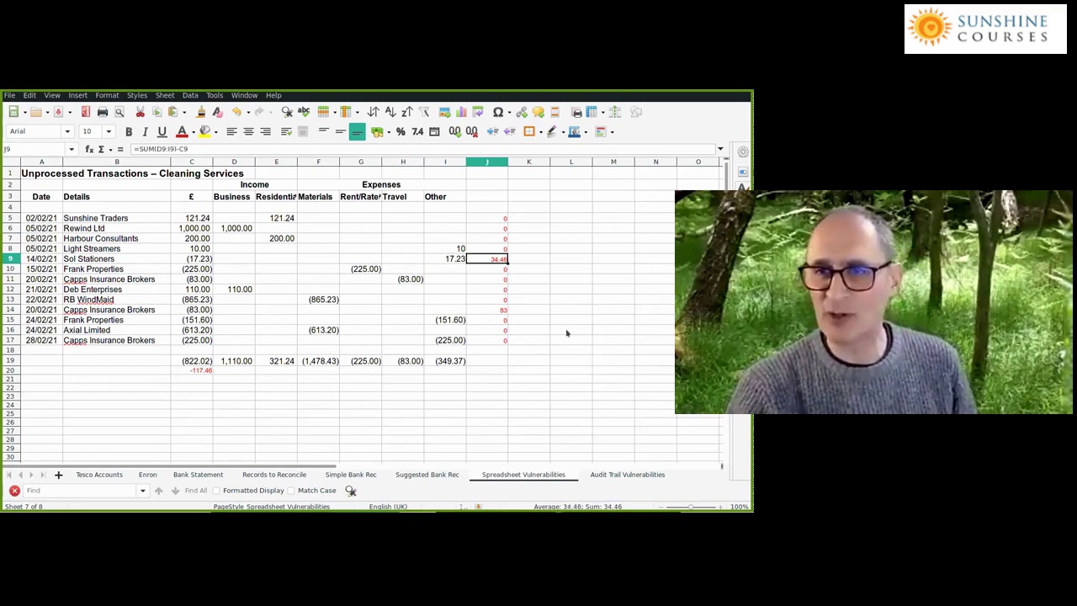
Set the Sol Stationers amount in the Other column, I9, to -17.23.
{"action": "key", "text": "Left"}
{"action": "type", "text": "-"}
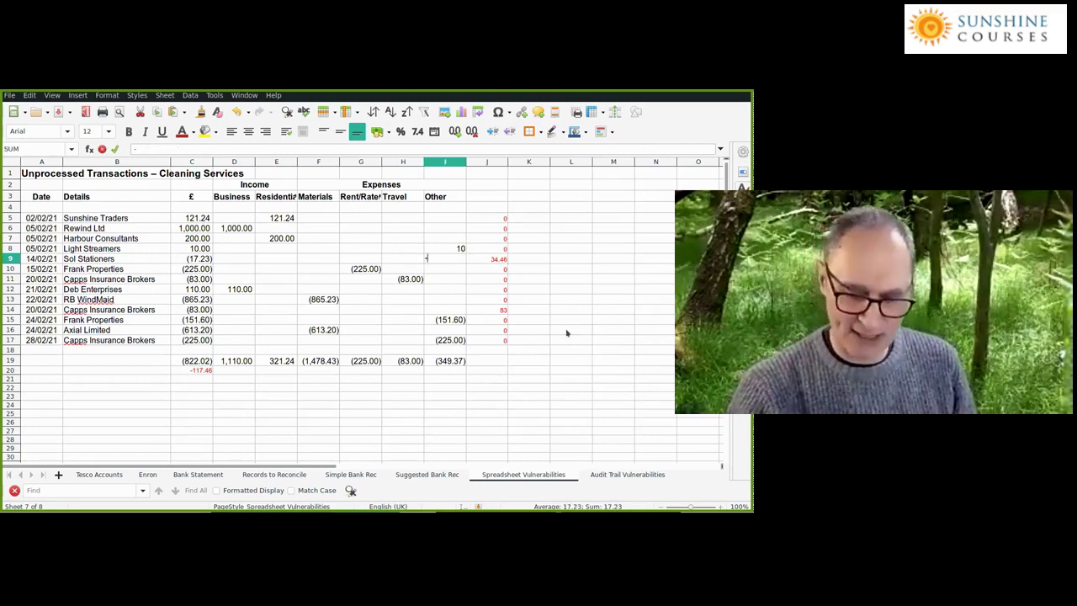
{"action": "type", "text": "17.23"}
{"action": "key", "text": "Return"}
Analyse the row 14 Capps Insurance Brokers payment by entering -83 in its Materials cell, F14.
{"action": "key", "text": "Down"}
{"action": "key", "text": "Down"}
{"action": "key", "text": "Down"}
{"action": "key", "text": "Down"}
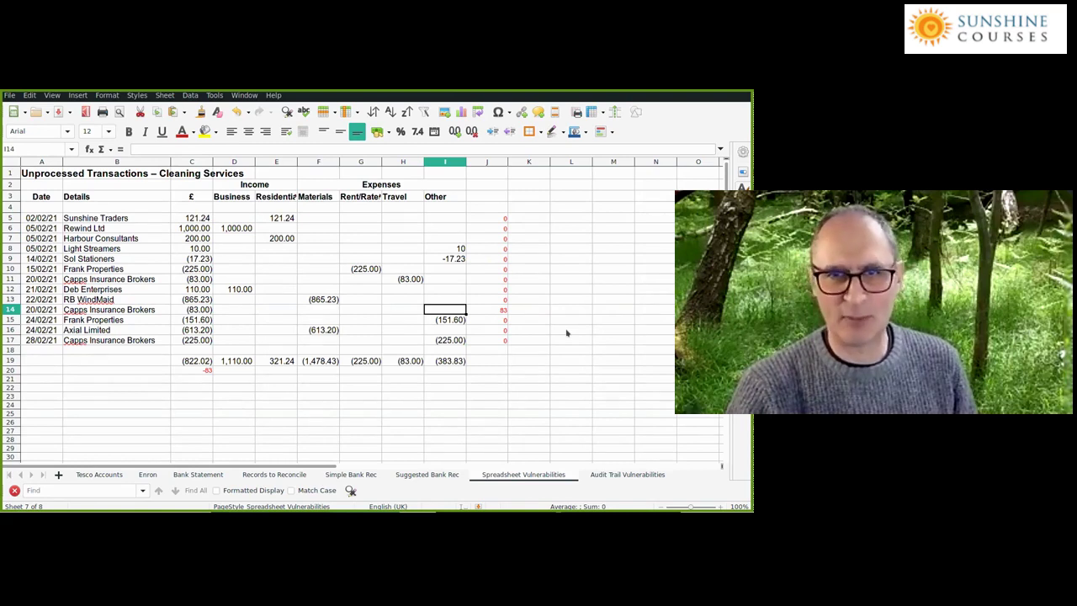
{"action": "key", "text": "Left"}
{"action": "key", "text": "Left"}
{"action": "key", "text": "Left"}
{"action": "key", "text": "Left"}
{"action": "key", "text": "Right"}
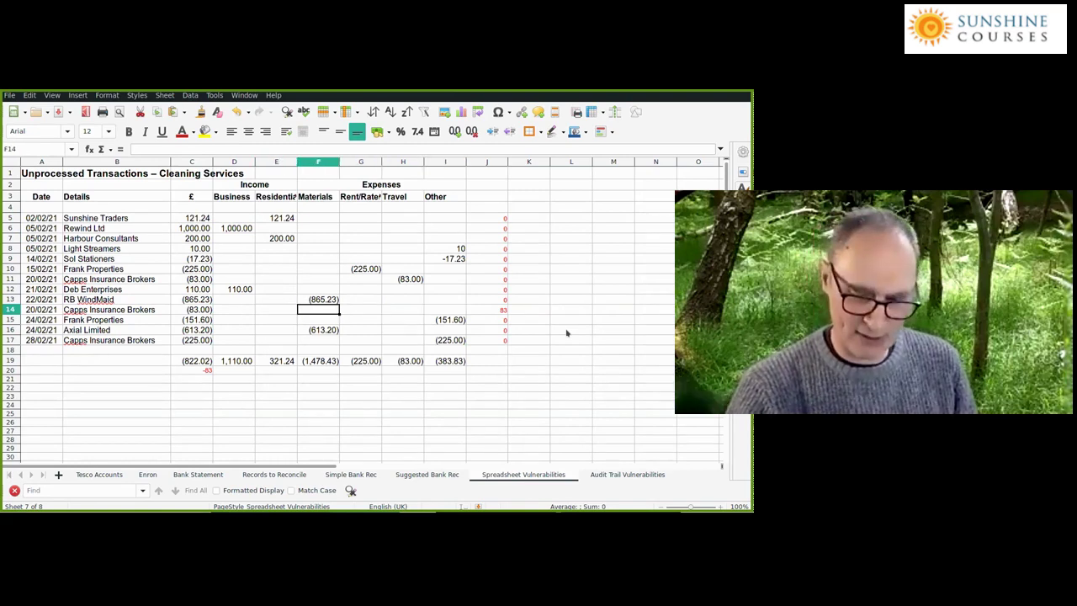
{"action": "type", "text": "-83"}
{"action": "key", "text": "Return"}
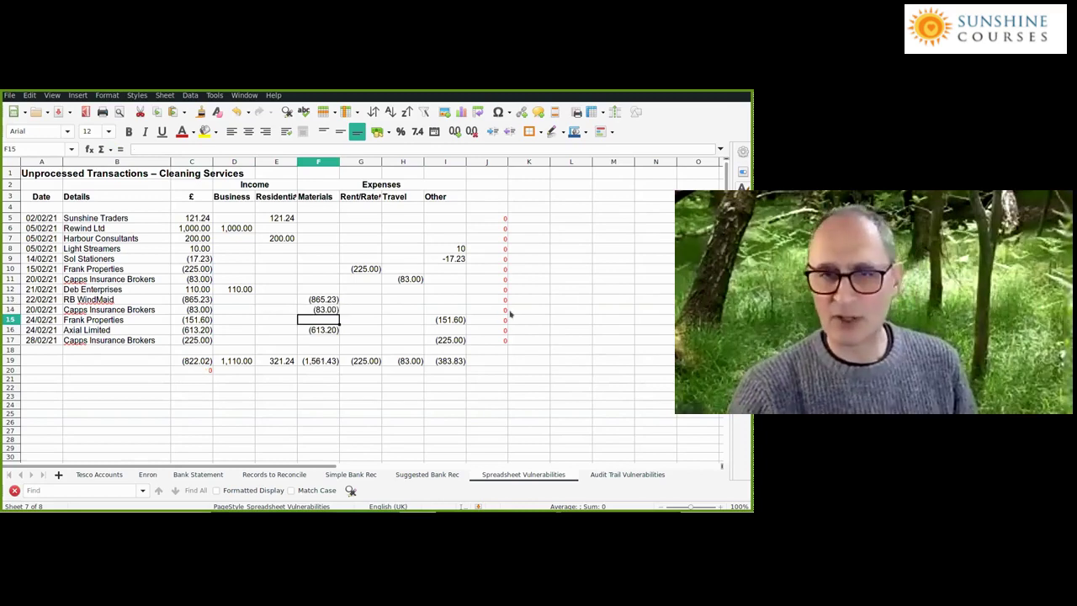
Label the C20 cross-check with the text Checksum in D20 and italicise both cells.
{"action": "left_click", "coordinate": [196, 372]}
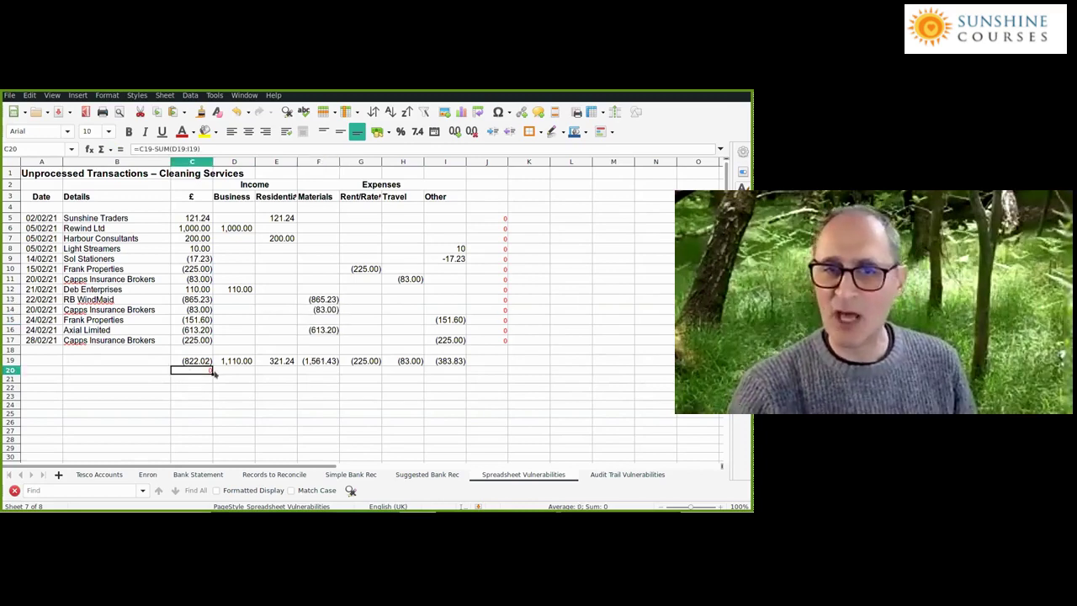
{"action": "key", "text": "Right"}
{"action": "type", "text": "Checksum"}
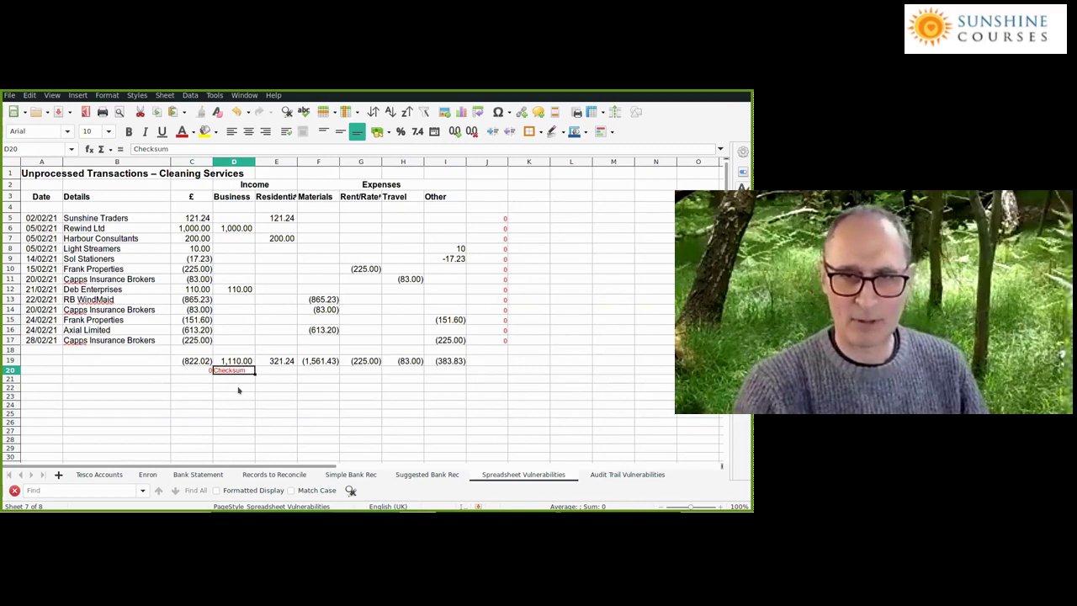
{"action": "key", "text": "shift+Left"}
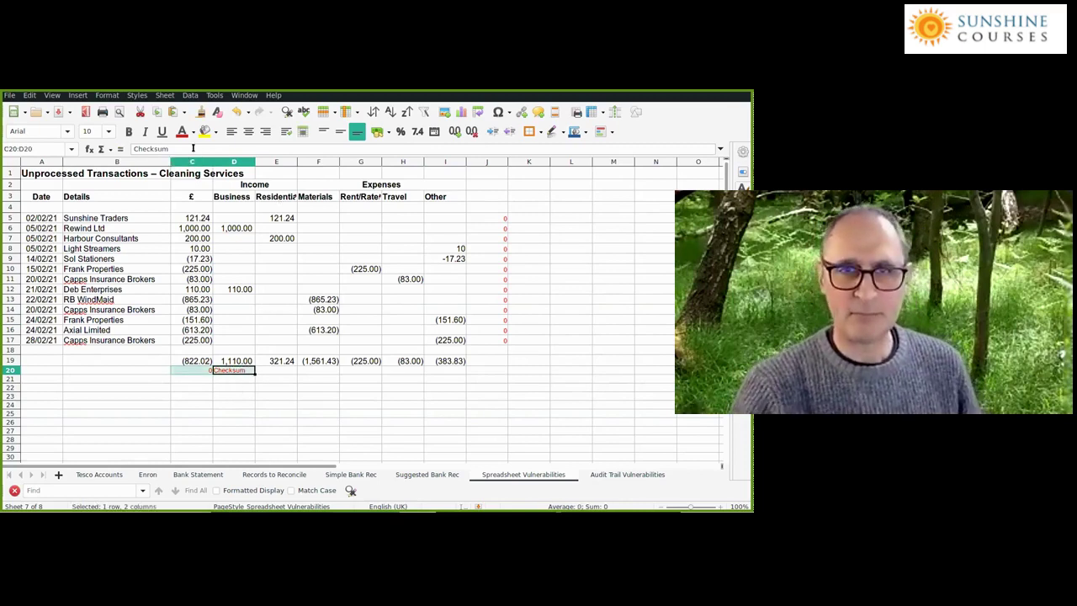
{"action": "key", "text": "ctrl+i"}
Review the row checks in column J from Sunshine Traders down to the totals row.
{"action": "left_click", "coordinate": [316, 394]}
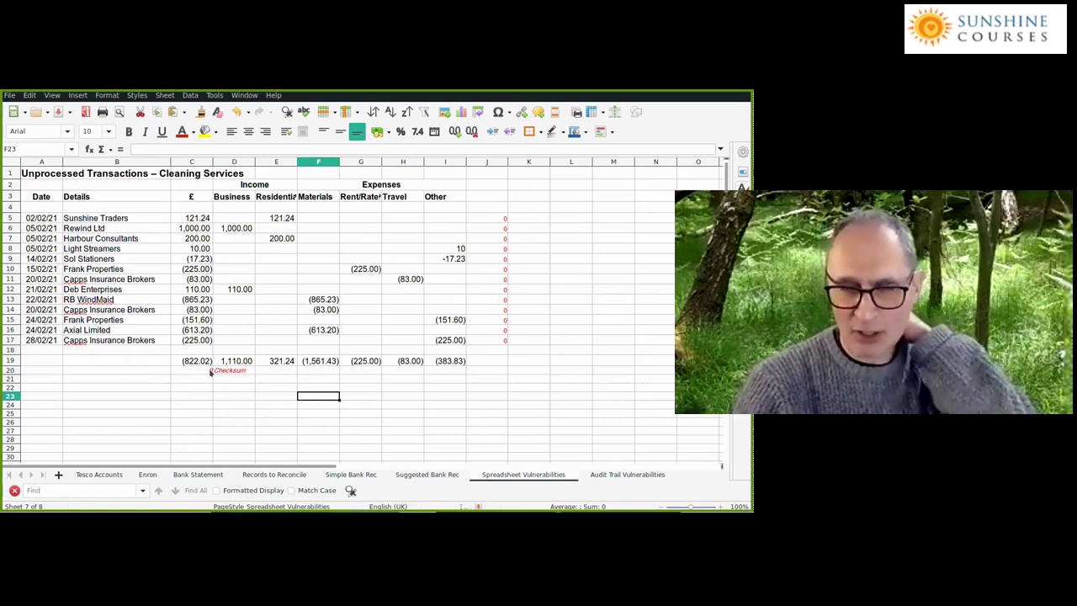
{"action": "left_click_drag", "start_coordinate": [497, 218], "coordinate": [499, 361]}
{"action": "left_click", "coordinate": [555, 377]}
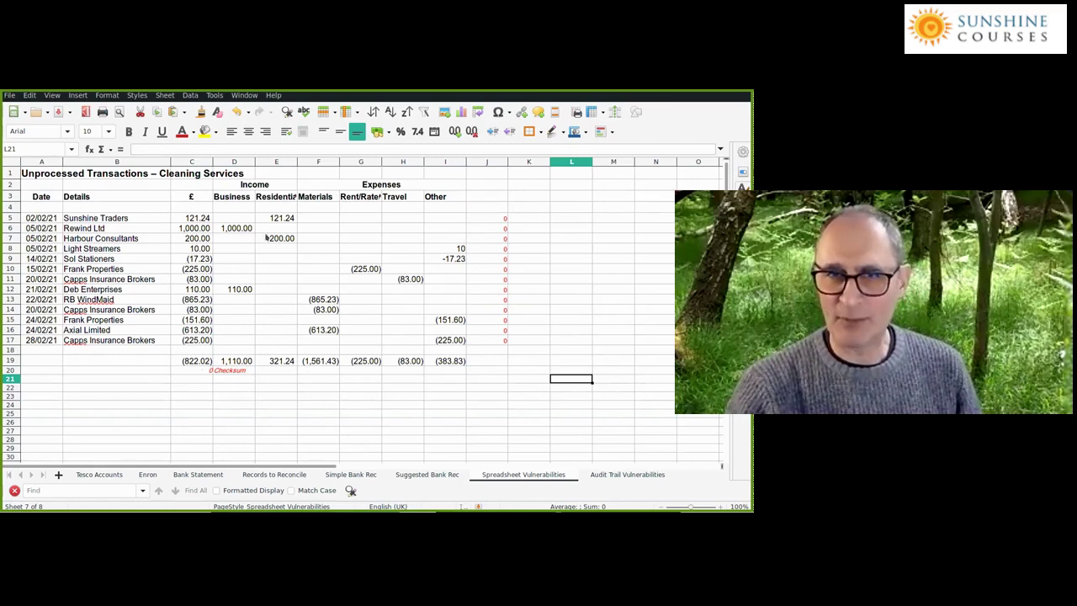
Compare the Sunshine Traders amount in C5 with its analysis across the income and expense cells D5:I5.
{"action": "left_click_drag", "start_coordinate": [240, 220], "coordinate": [444, 221]}
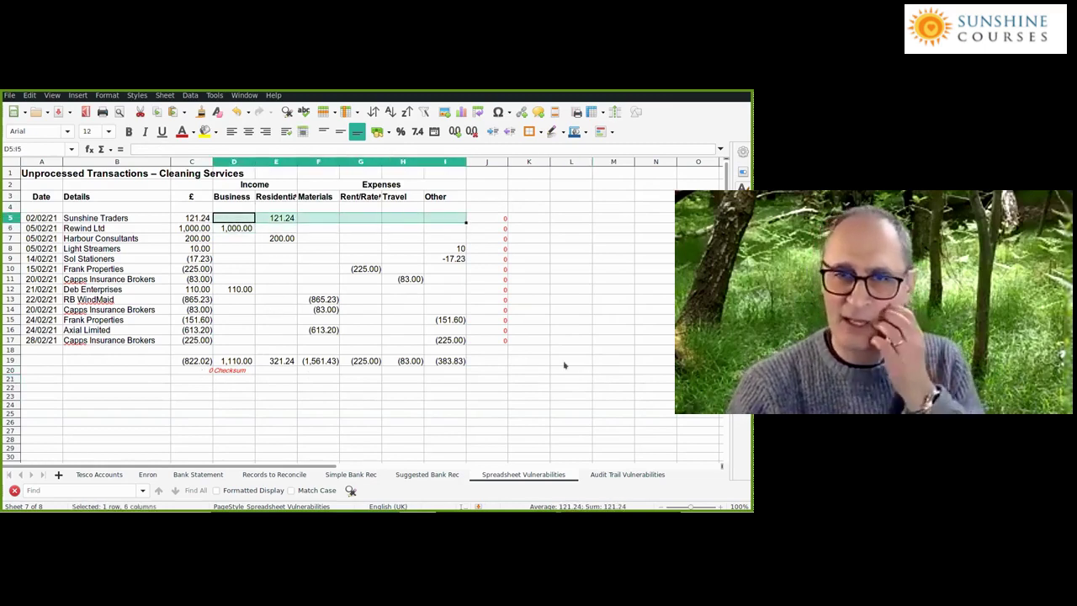
{"action": "left_click_drag", "start_coordinate": [233, 219], "coordinate": [458, 221]}
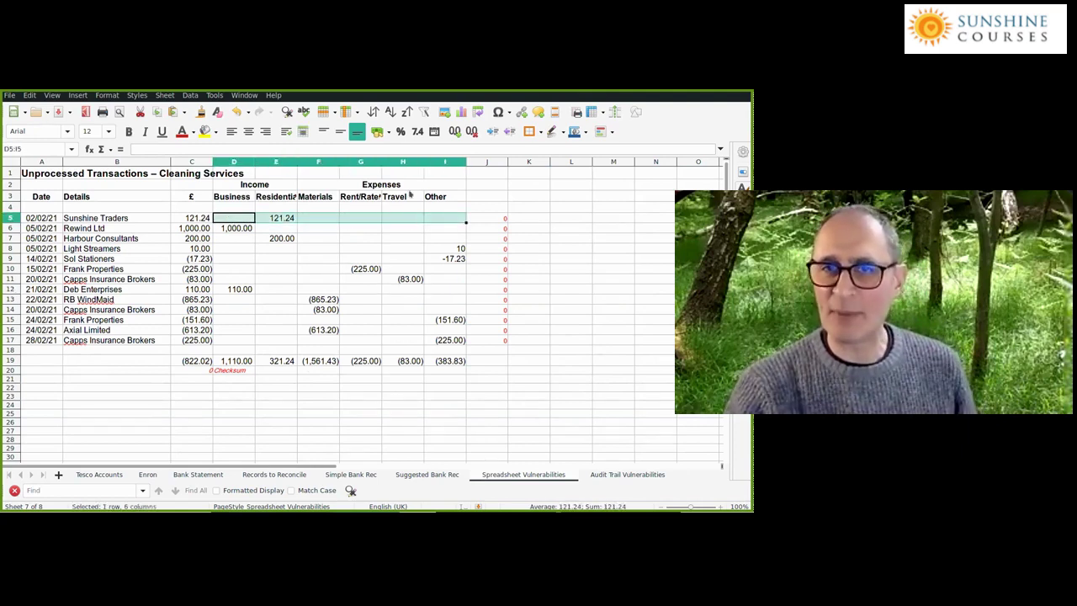
{"action": "left_click", "coordinate": [484, 221]}
{"action": "left_click", "coordinate": [197, 219]}
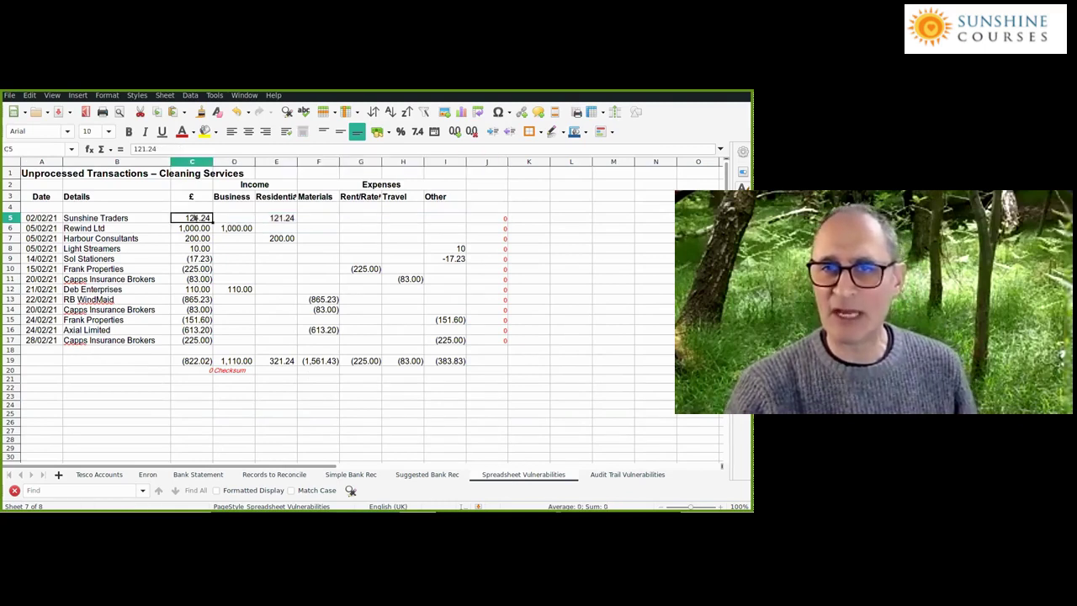
{"action": "left_click_drag", "start_coordinate": [234, 218], "coordinate": [428, 217]}
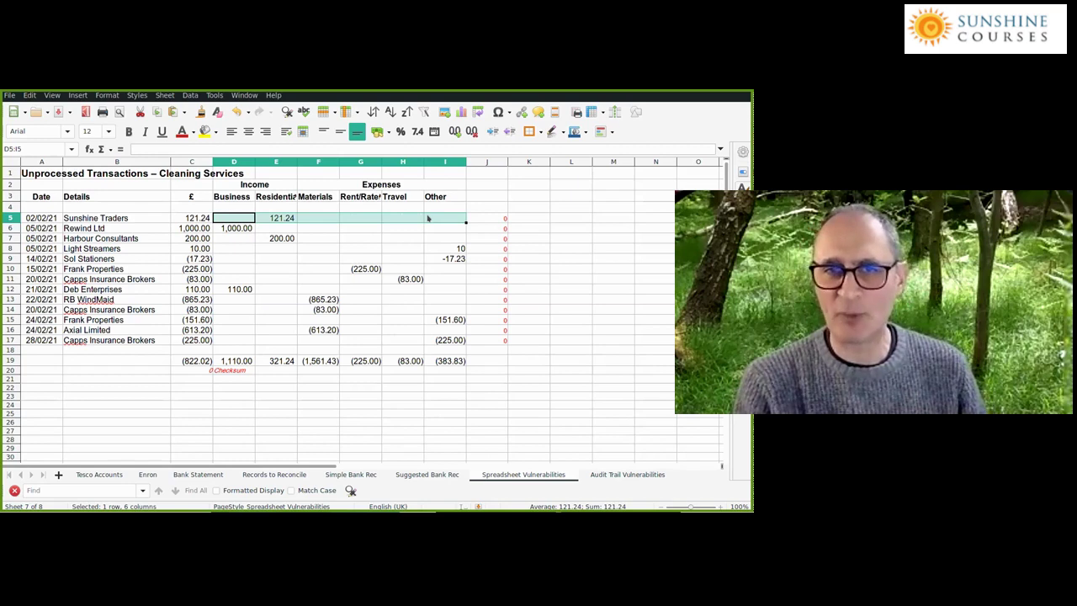
Inspect the Checksum formula in C20 and switch to the Other Accounting Controls presentation slide.
{"action": "left_click", "coordinate": [208, 374]}
{"action": "left_click", "coordinate": [215, 374]}
{"action": "left_click", "coordinate": [180, 371]}
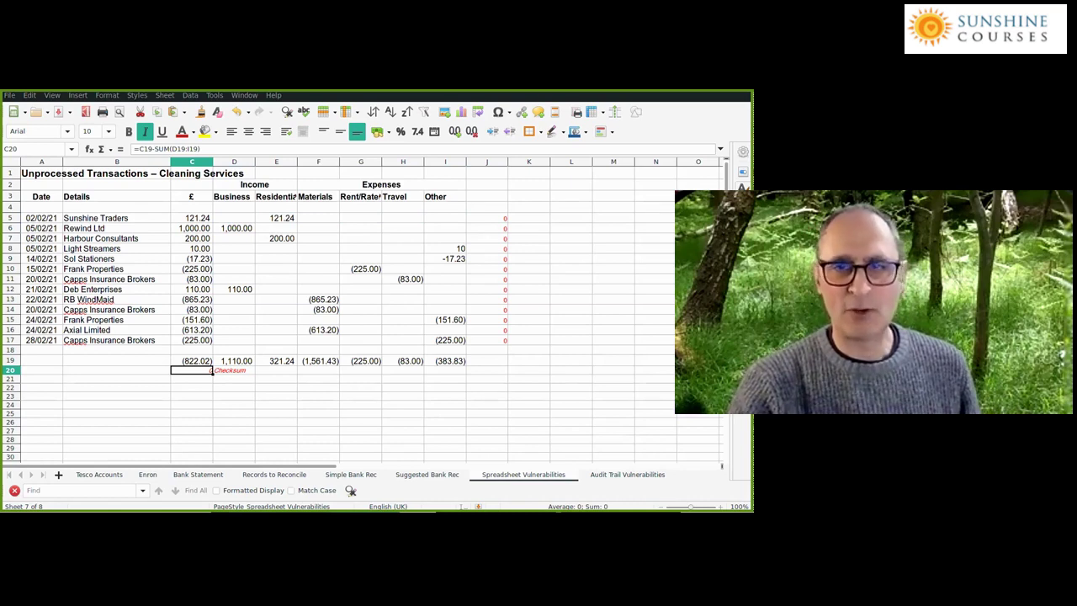
{"action": "key", "text": "alt+Tab"}
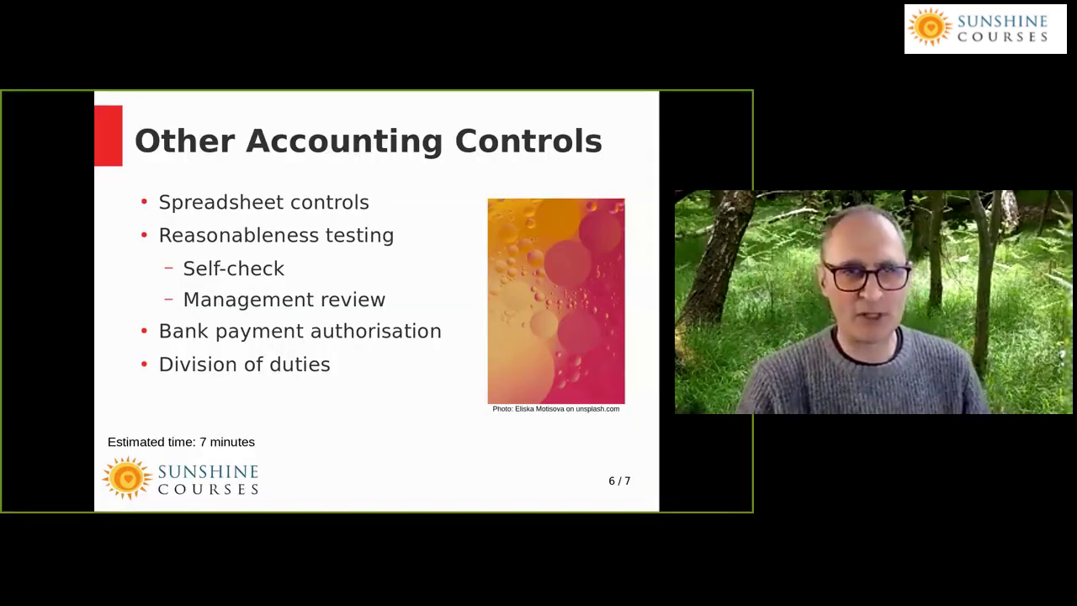
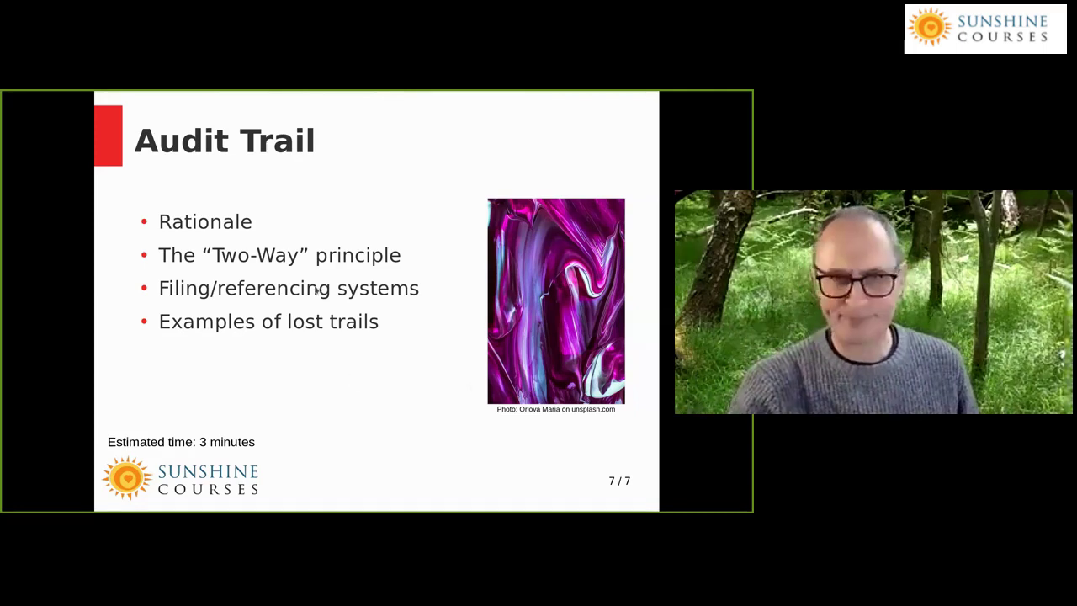
Switch back to the Spreadsheet Vulnerabilities sheet and review the row 19 totals from Business to Other.
{"action": "key", "text": "alt+Tab"}
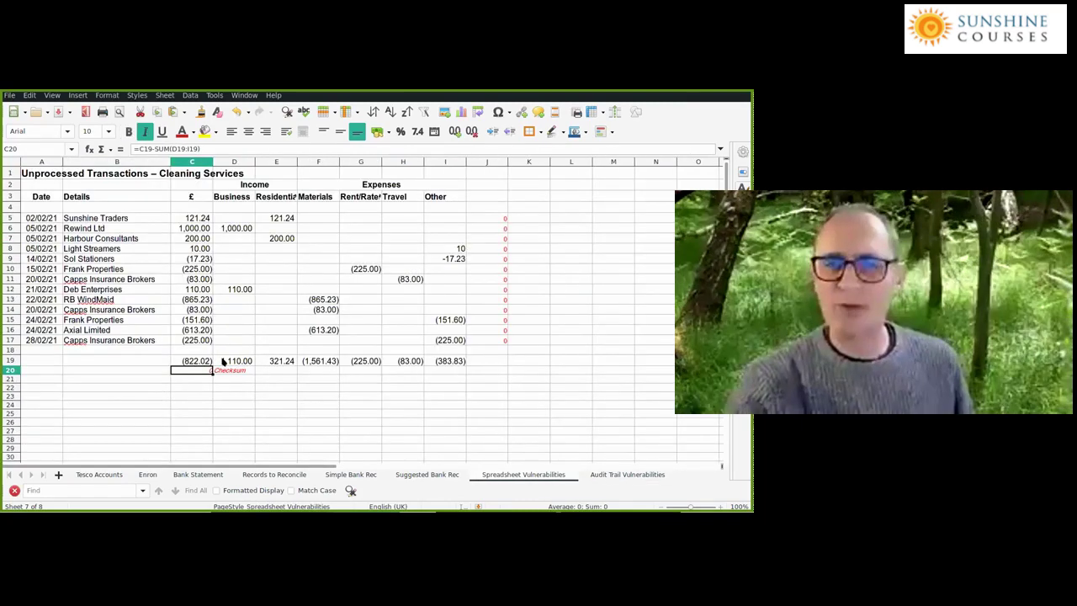
{"action": "left_click_drag", "start_coordinate": [251, 360], "coordinate": [446, 360]}
{"action": "left_click", "coordinate": [427, 386]}
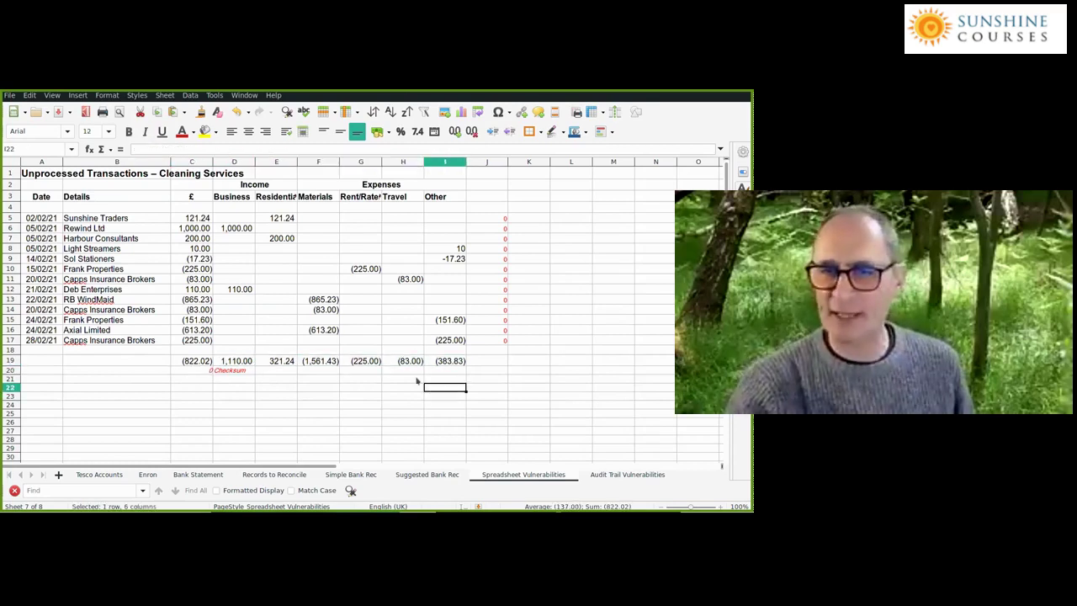
{"action": "left_click", "coordinate": [362, 360]}
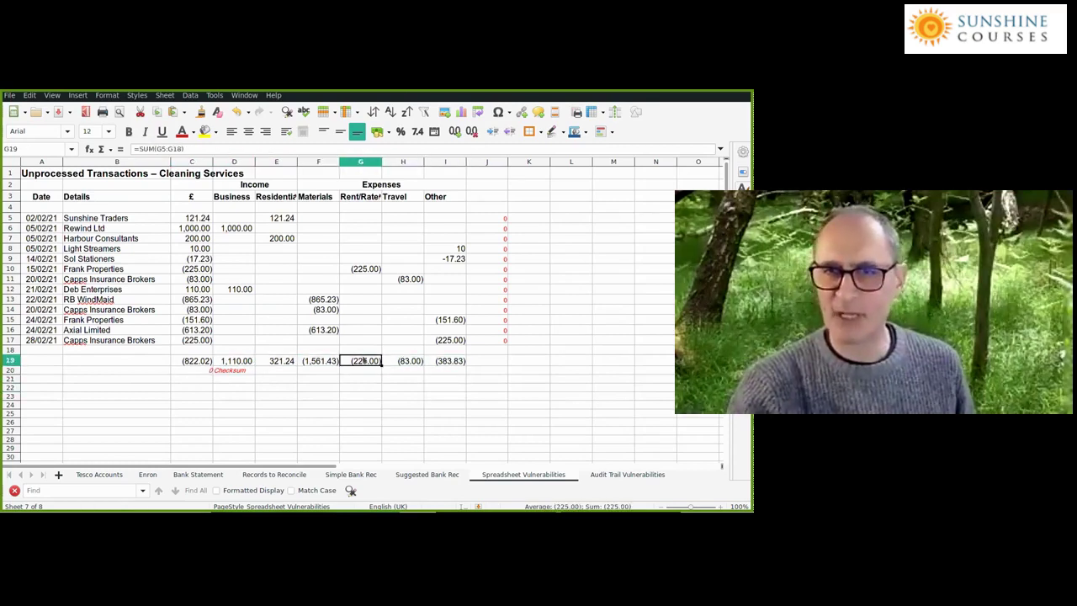
{"action": "left_click", "coordinate": [251, 360]}
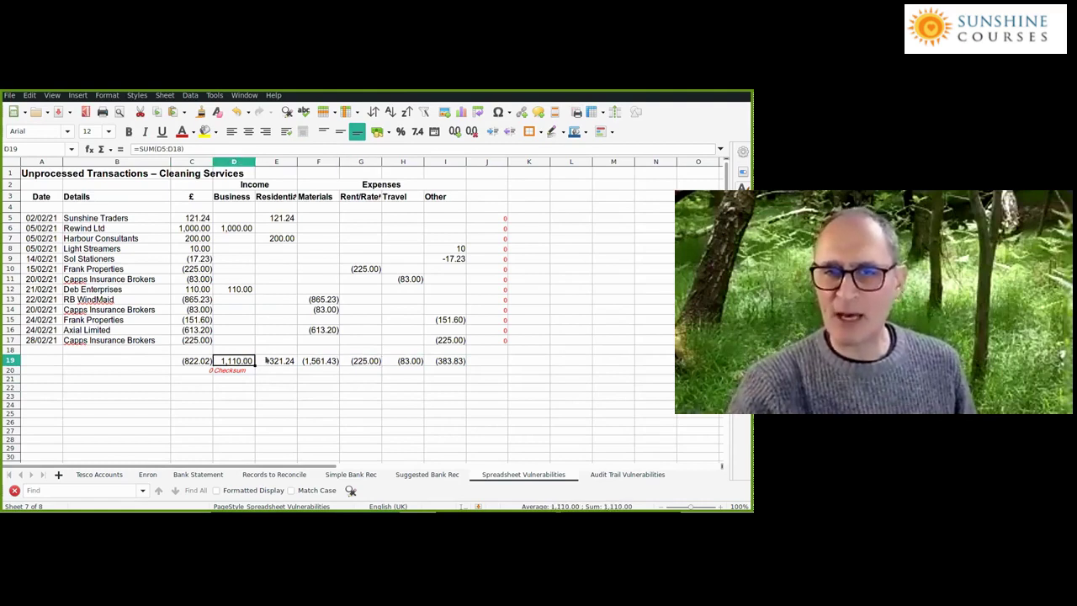
{"action": "left_click", "coordinate": [266, 360]}
{"action": "left_click", "coordinate": [322, 360]}
{"action": "left_click", "coordinate": [364, 362]}
{"action": "left_click", "coordinate": [418, 362]}
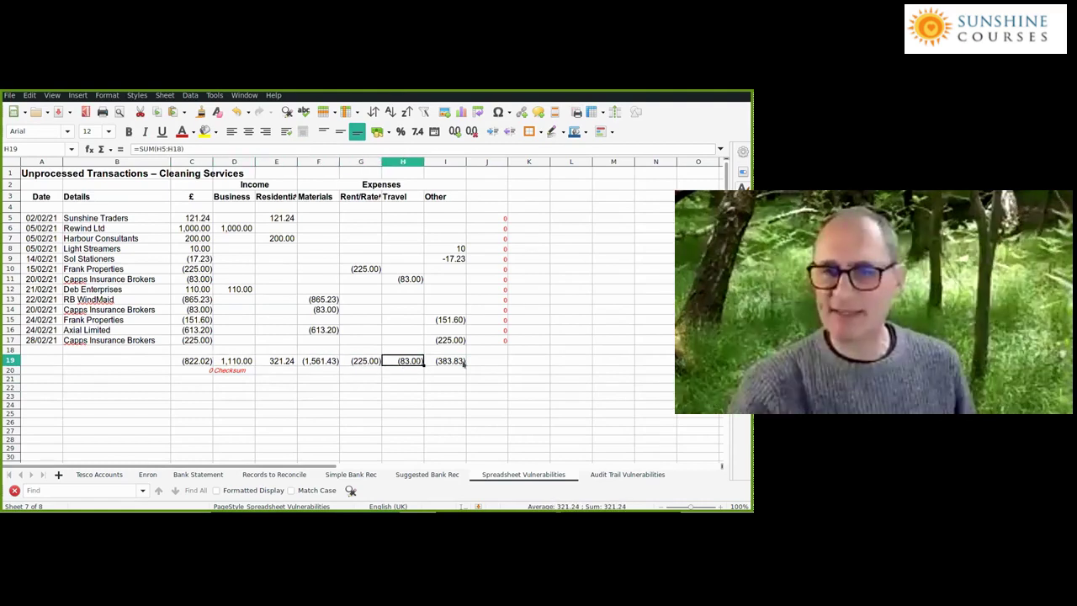
{"action": "left_click", "coordinate": [454, 365]}
{"action": "left_click", "coordinate": [307, 363]}
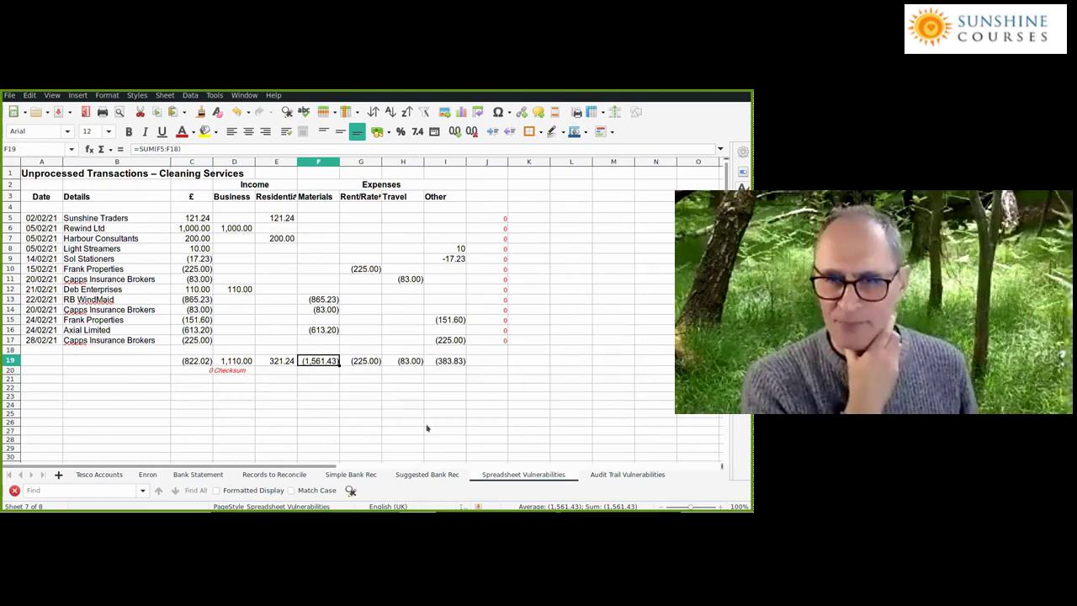
Trace the Other total in I19 to its column entries and the Rent/Rates total in G19 to the Frank Properties entry.
{"action": "left_click", "coordinate": [436, 360]}
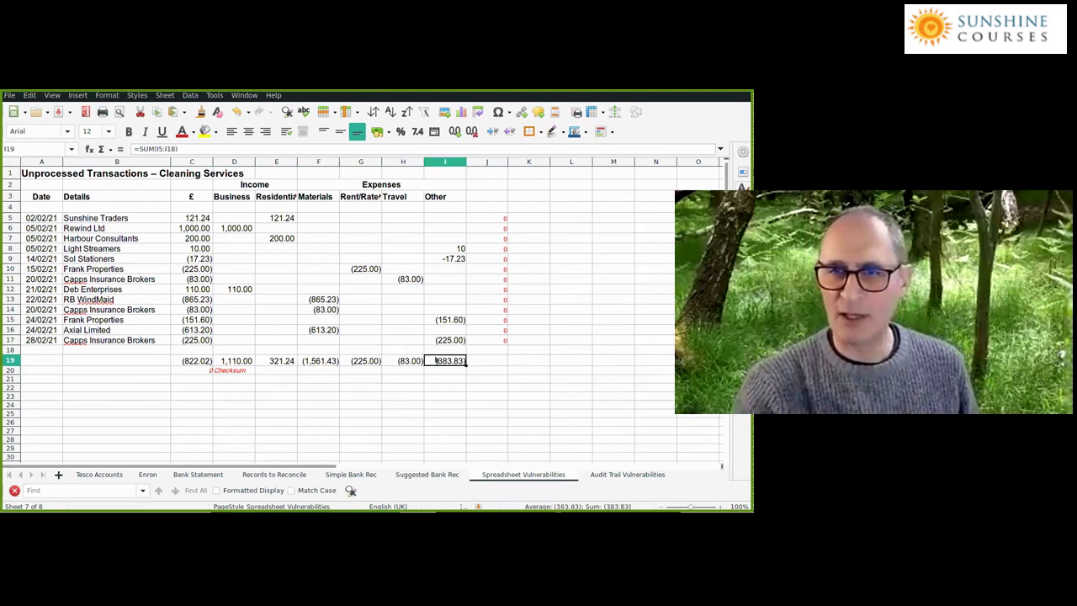
{"action": "left_click", "coordinate": [438, 340]}
{"action": "left_click", "coordinate": [445, 321]}
{"action": "left_click", "coordinate": [447, 250]}
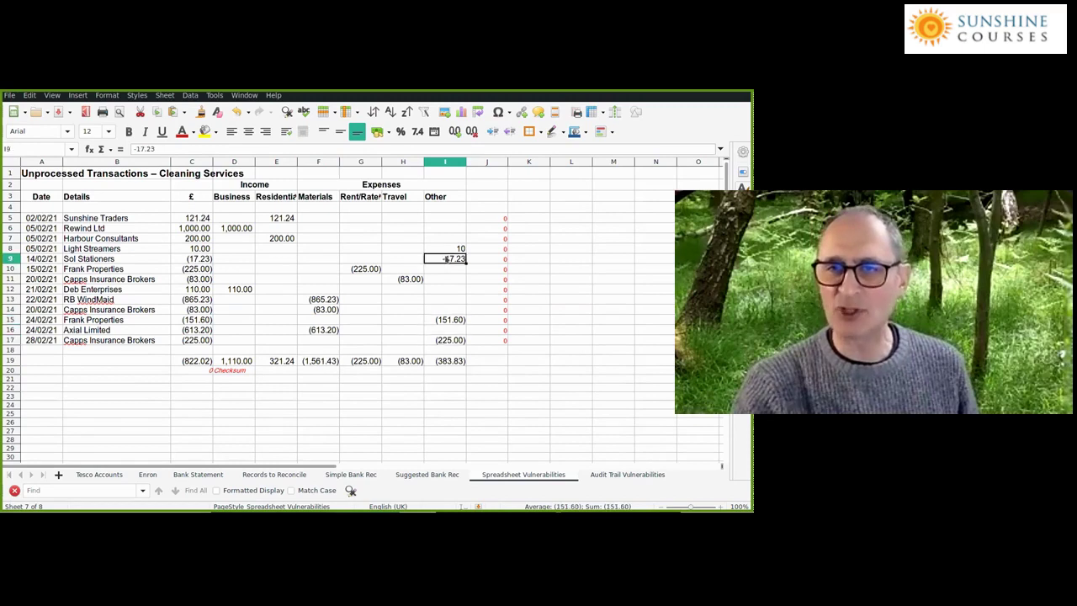
{"action": "left_click", "coordinate": [361, 361]}
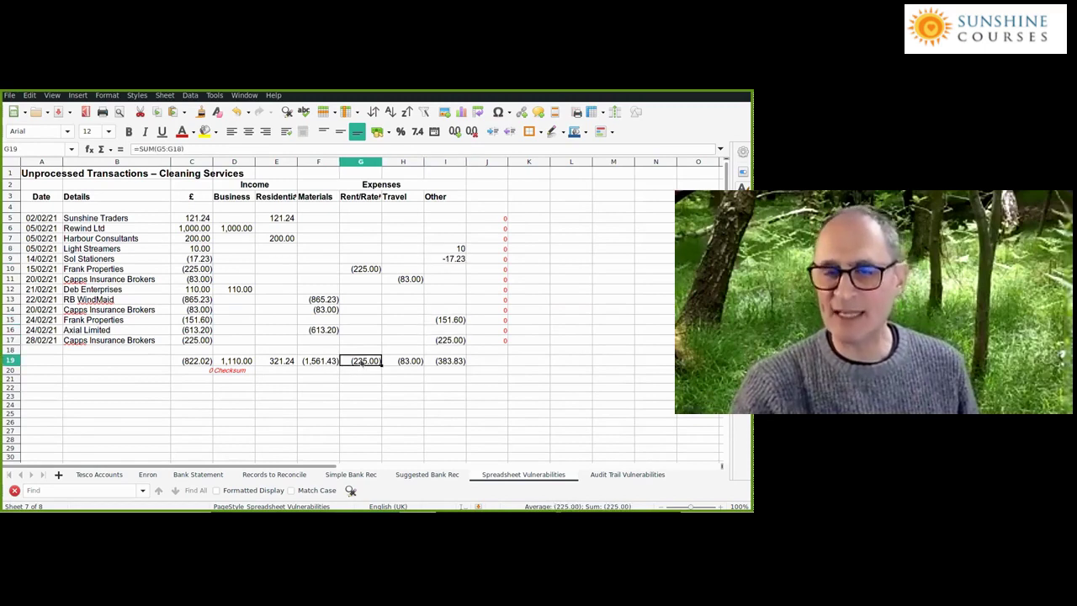
{"action": "left_click", "coordinate": [364, 269]}
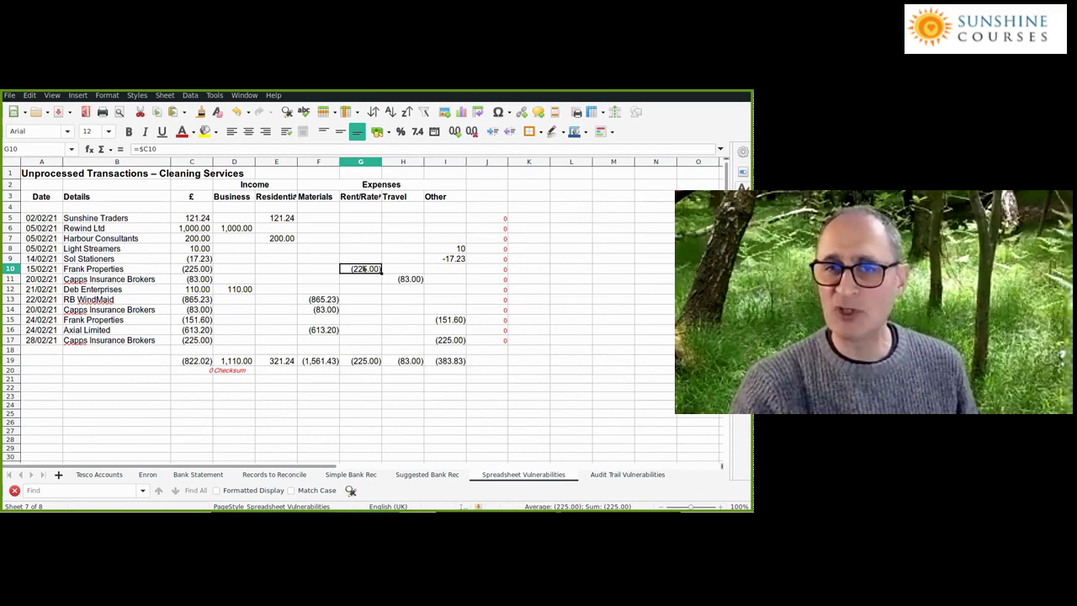
Check the Other total against the entries in I17, I15, I9 and I8, and compare it with the Rent/Rates total.
{"action": "left_click", "coordinate": [445, 361]}
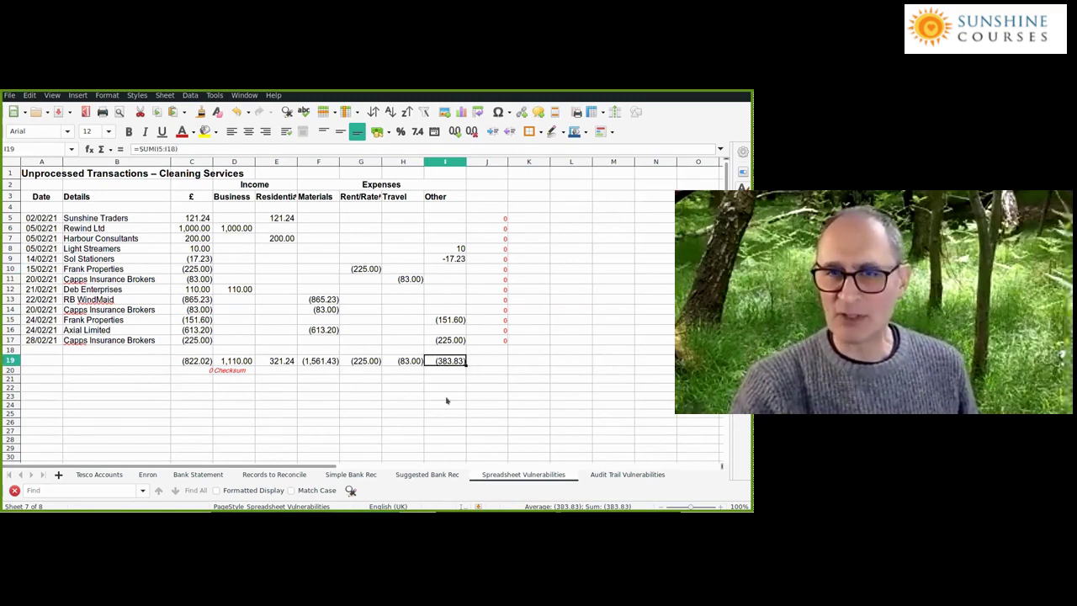
{"action": "left_click", "coordinate": [446, 340]}
{"action": "left_click", "coordinate": [448, 320]}
{"action": "left_click", "coordinate": [450, 258]}
{"action": "left_click", "coordinate": [452, 249]}
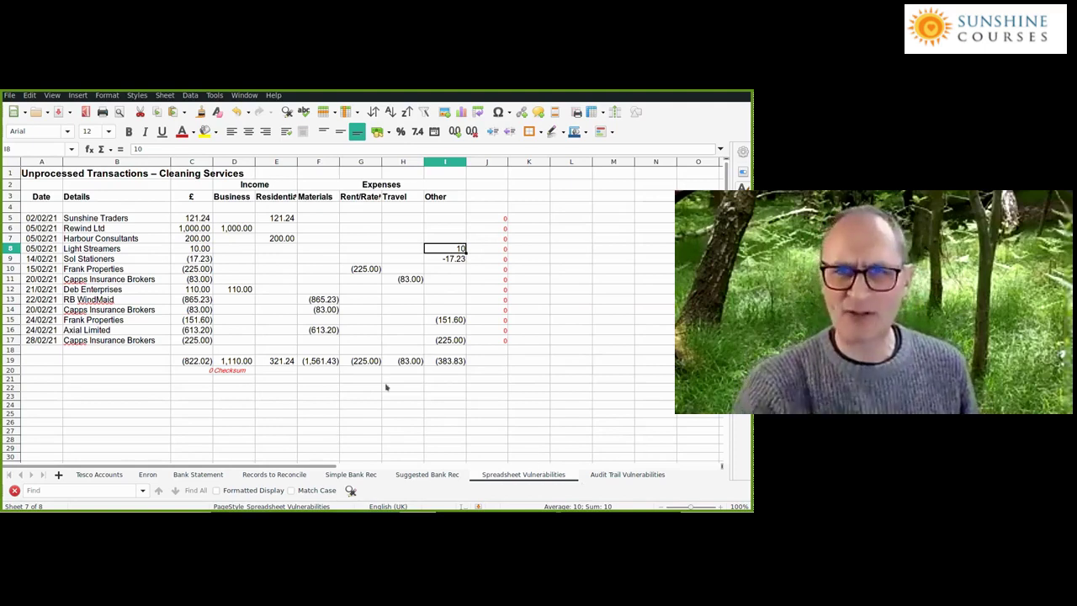
{"action": "left_click", "coordinate": [368, 362]}
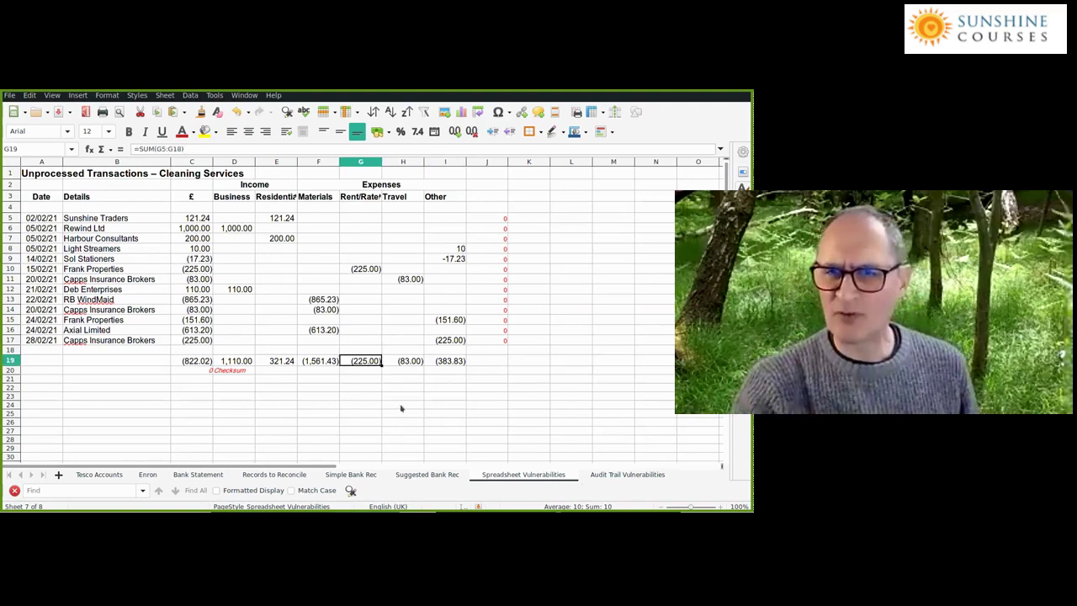
Trace the Other total through its column entries again and on to the Light Streamers source amount in C8.
{"action": "left_click", "coordinate": [451, 361]}
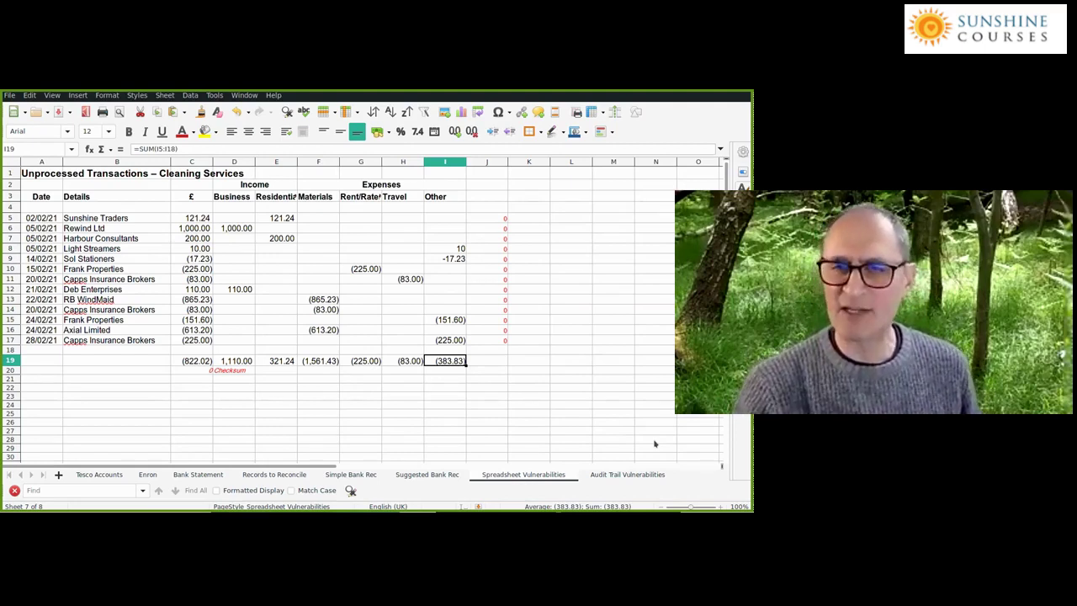
{"action": "left_click", "coordinate": [444, 341]}
{"action": "left_click", "coordinate": [451, 324]}
{"action": "left_click", "coordinate": [446, 259]}
{"action": "left_click", "coordinate": [438, 361]}
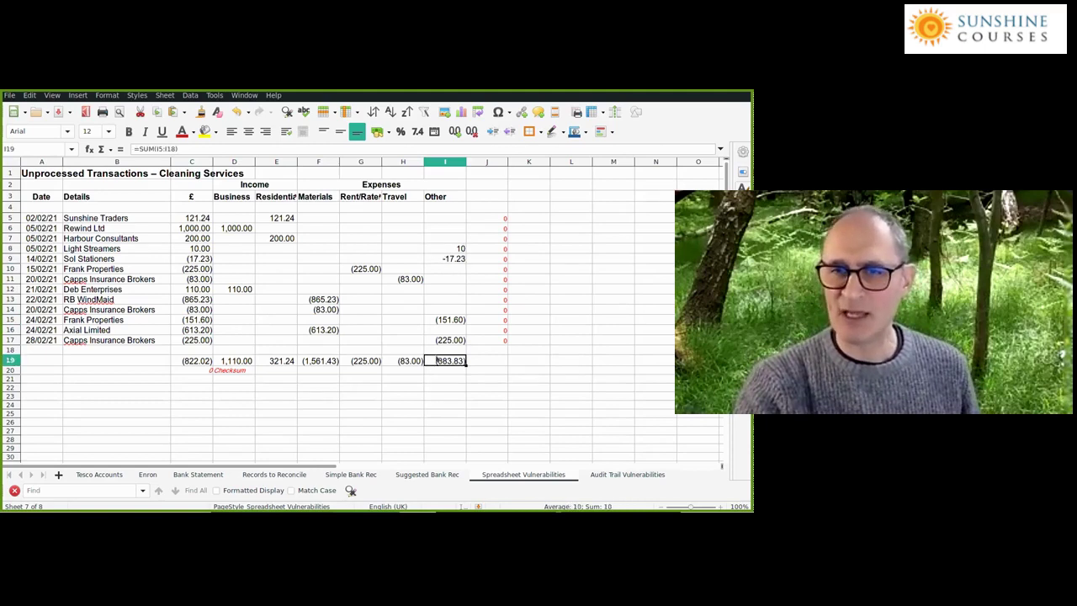
{"action": "left_click", "coordinate": [202, 250]}
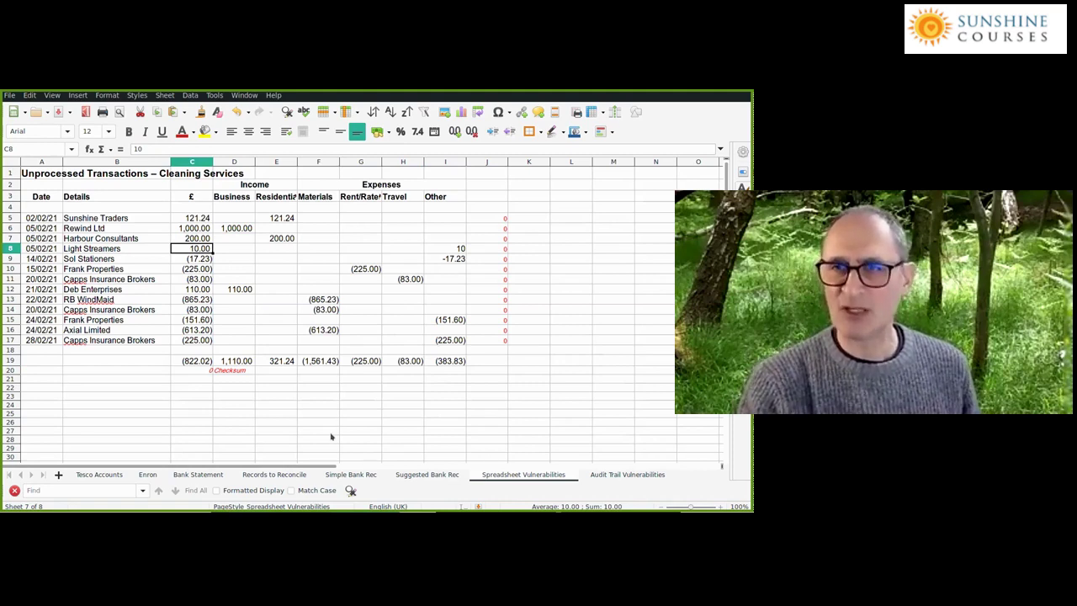
Follow the Other total from I19 up to the Light Streamers entry in I8 and across to its amount in C8.
{"action": "left_click", "coordinate": [452, 361]}
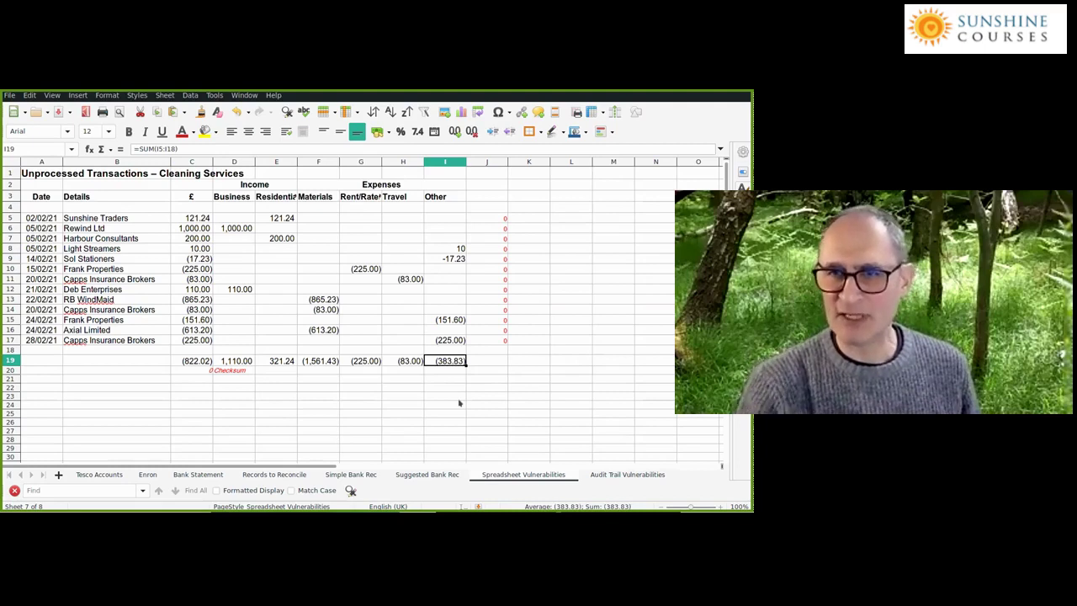
{"action": "key", "text": "Up"}
{"action": "key", "text": "Up"}
{"action": "key", "text": "Up"}
{"action": "key", "text": "Up"}
{"action": "key", "text": "Up"}
{"action": "key", "text": "Up"}
{"action": "key", "text": "Up"}
{"action": "key", "text": "Up"}
{"action": "key", "text": "Up"}
{"action": "key", "text": "Up"}
{"action": "key", "text": "Up"}
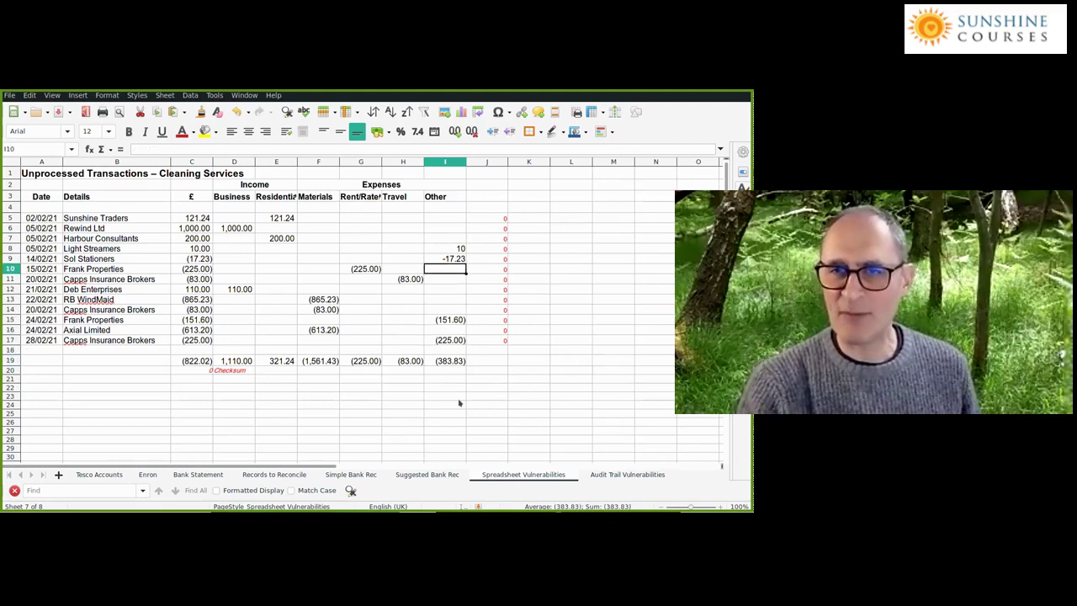
{"action": "key", "text": "Left"}
{"action": "key", "text": "Left"}
{"action": "key", "text": "Left"}
{"action": "key", "text": "Left"}
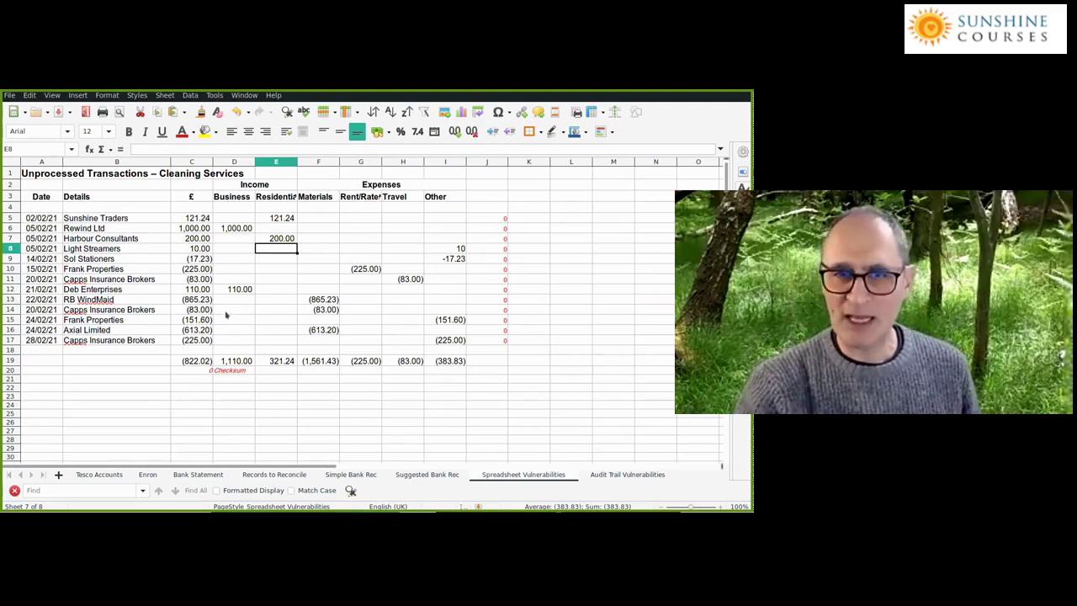
{"action": "key", "text": "Left"}
{"action": "key", "text": "Left"}
Follow the RB WindMaid amount in C13 across to its Materials cell F13 and down to the Materials total in F19.
{"action": "key", "text": "Down"}
{"action": "key", "text": "Down"}
{"action": "key", "text": "Down"}
{"action": "key", "text": "Down"}
{"action": "key", "text": "Down"}
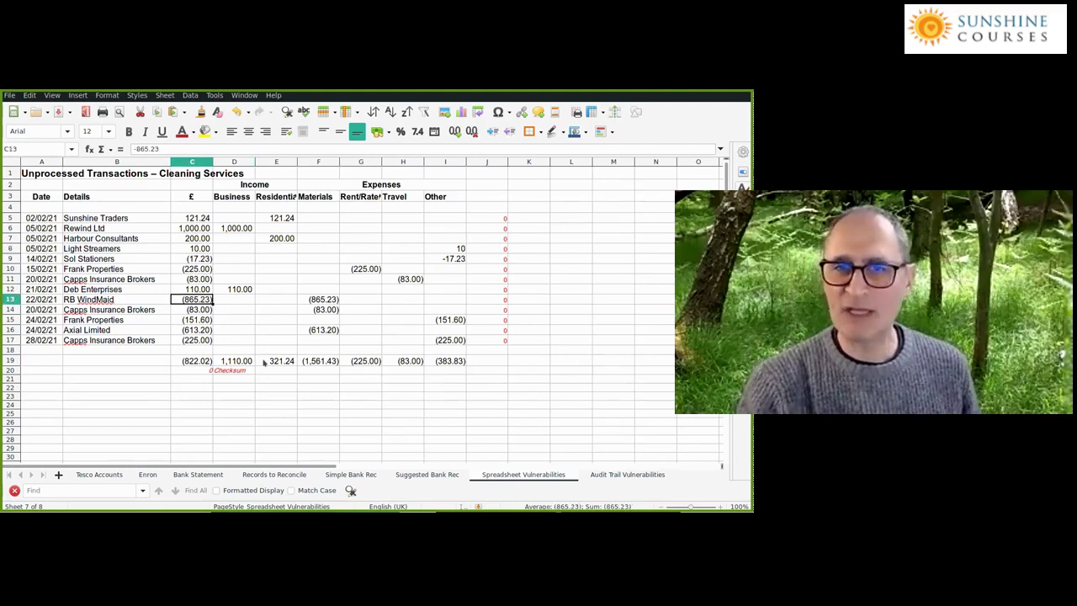
{"action": "key", "text": "Right"}
{"action": "key", "text": "Right"}
{"action": "key", "text": "Right"}
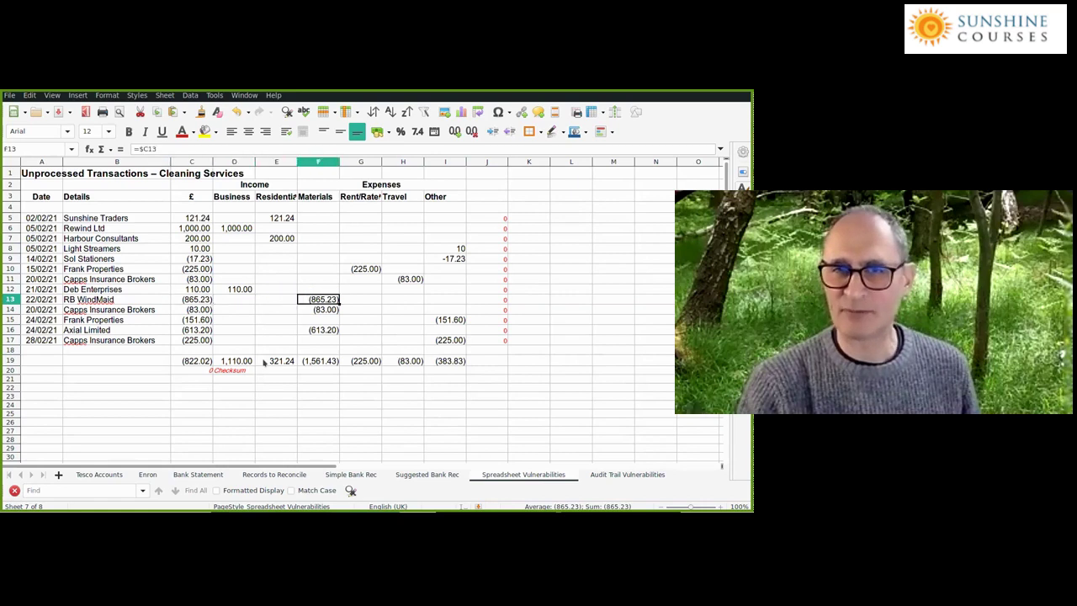
{"action": "key", "text": "Down"}
{"action": "key", "text": "Down"}
{"action": "key", "text": "Down"}
{"action": "key", "text": "Down"}
{"action": "key", "text": "Down"}
{"action": "key", "text": "Down"}
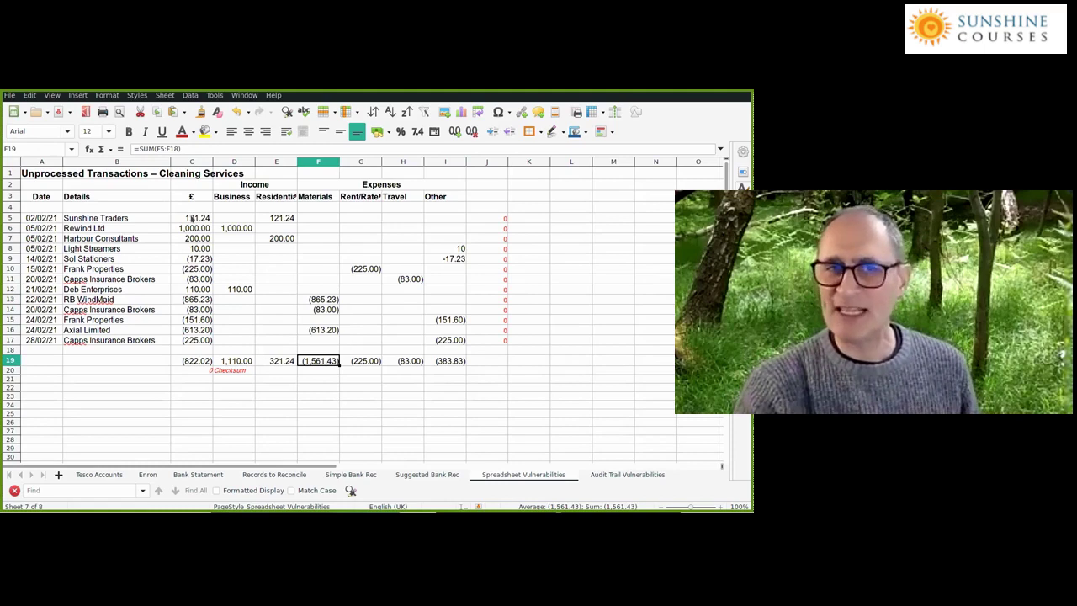
Insert a new column before the £ amounts and head it Ref in C3.
{"action": "left_click", "coordinate": [181, 269]}
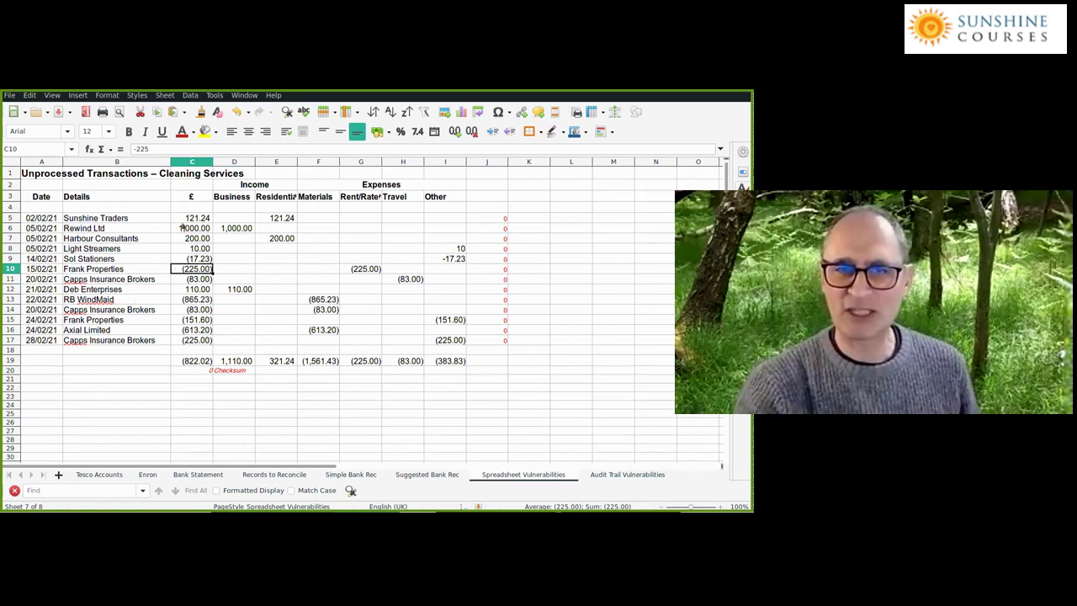
{"action": "left_click", "coordinate": [192, 161]}
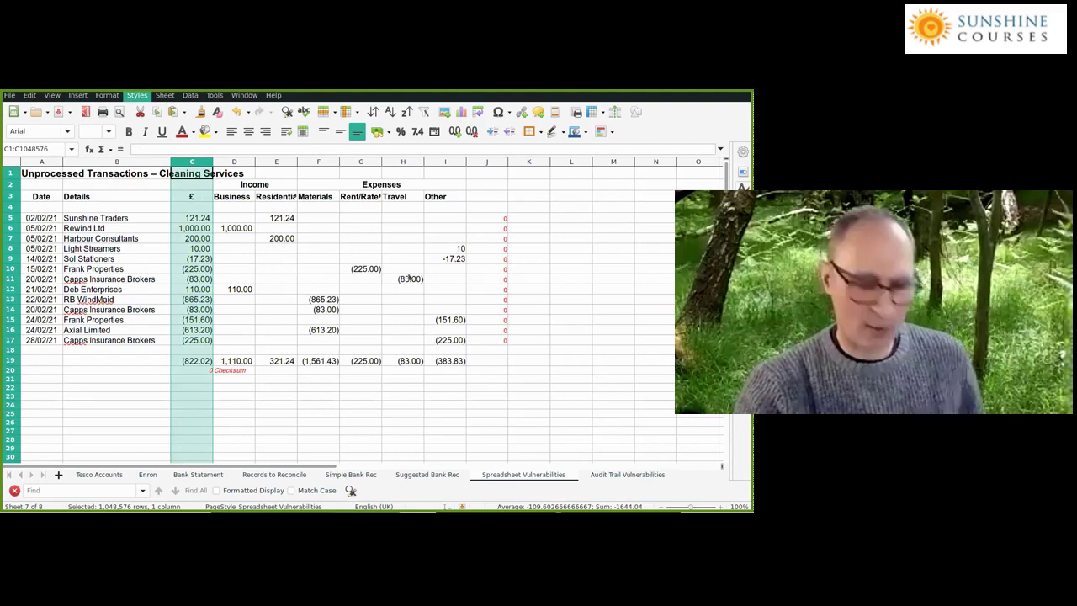
{"action": "key", "text": "ctrl+z"}
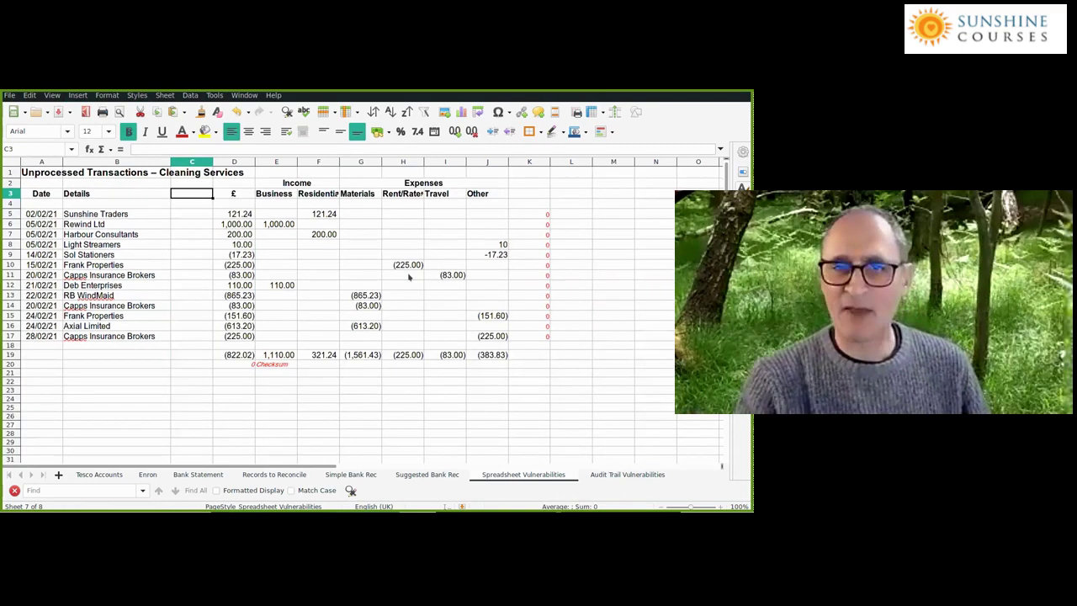
{"action": "key", "text": "ctrl+z"}
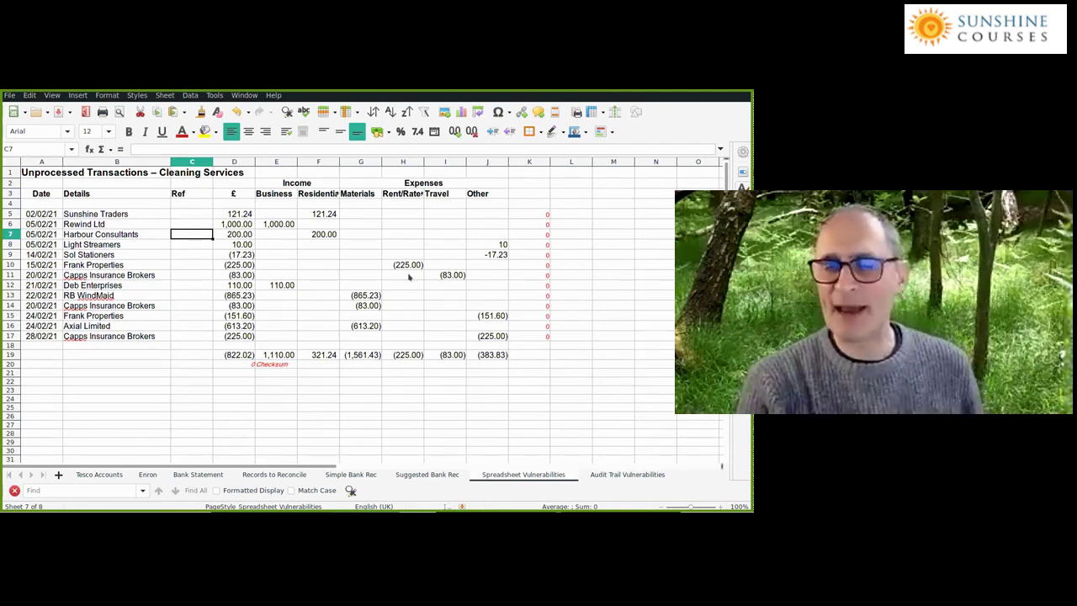
{"action": "key", "text": "ctrl+z"}
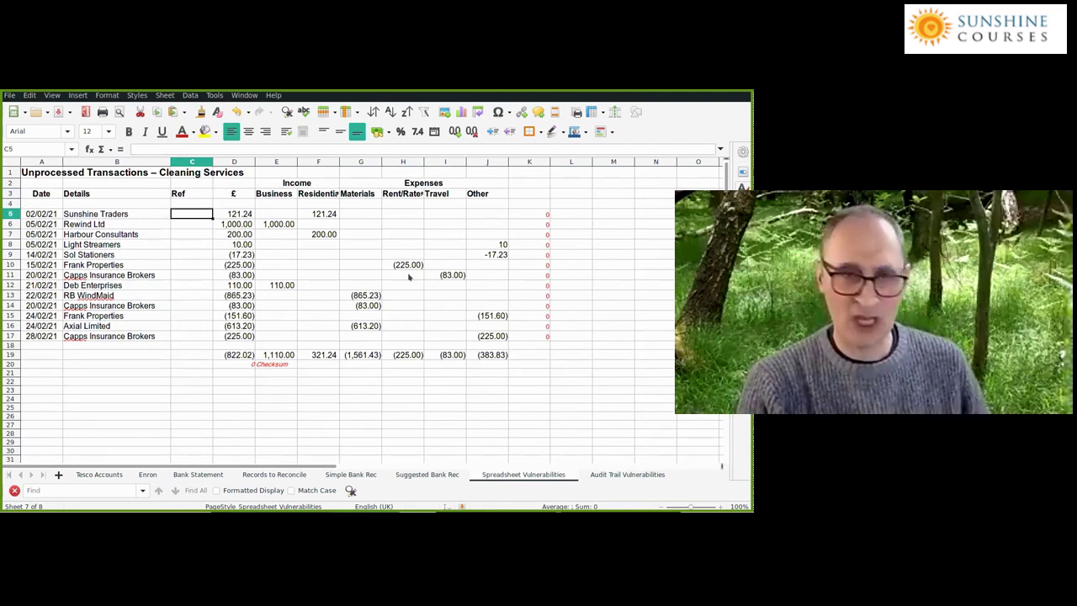
Number the first four transactions, Sunshine Traders to Light Streamers, 1 to 4 in the Ref cells C5:C8.
{"action": "type", "text": "1"}
{"action": "key", "text": "Return"}
{"action": "type", "text": "22"}
{"action": "key", "text": "Return"}
{"action": "key", "text": "Up"}
{"action": "type", "text": "2"}
{"action": "key", "text": "Return"}
{"action": "type", "text": "3"}
{"action": "key", "text": "Return"}
{"action": "type", "text": "4"}
{"action": "key", "text": "Return"}
{"action": "key", "text": "Up"}
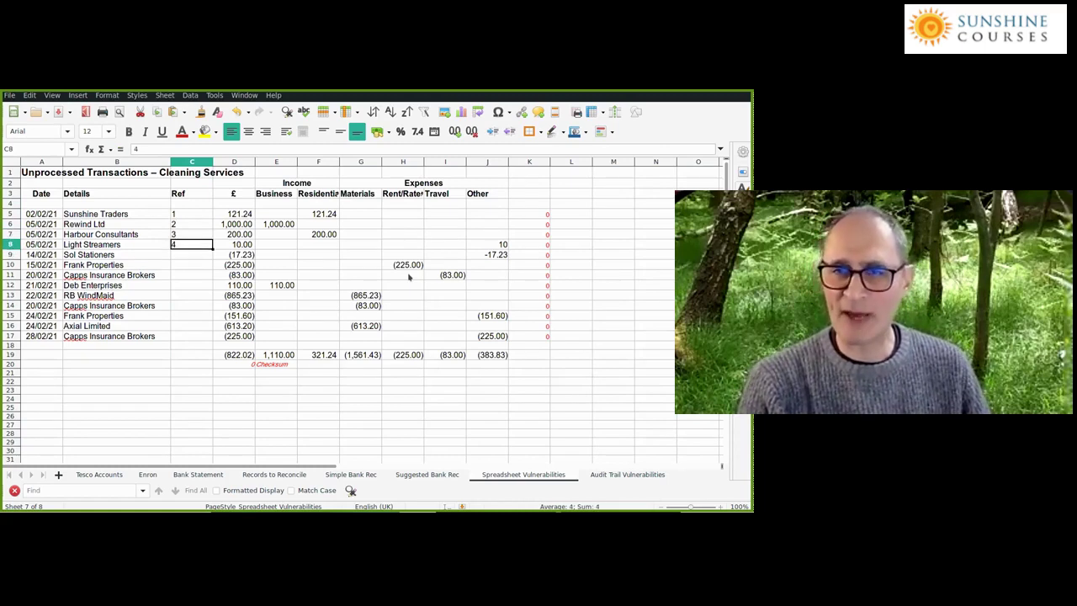
Examine the four reference numbers in C5:C8 and compare the Light Streamers reference with its amount in D8.
{"action": "key", "text": "Right"}
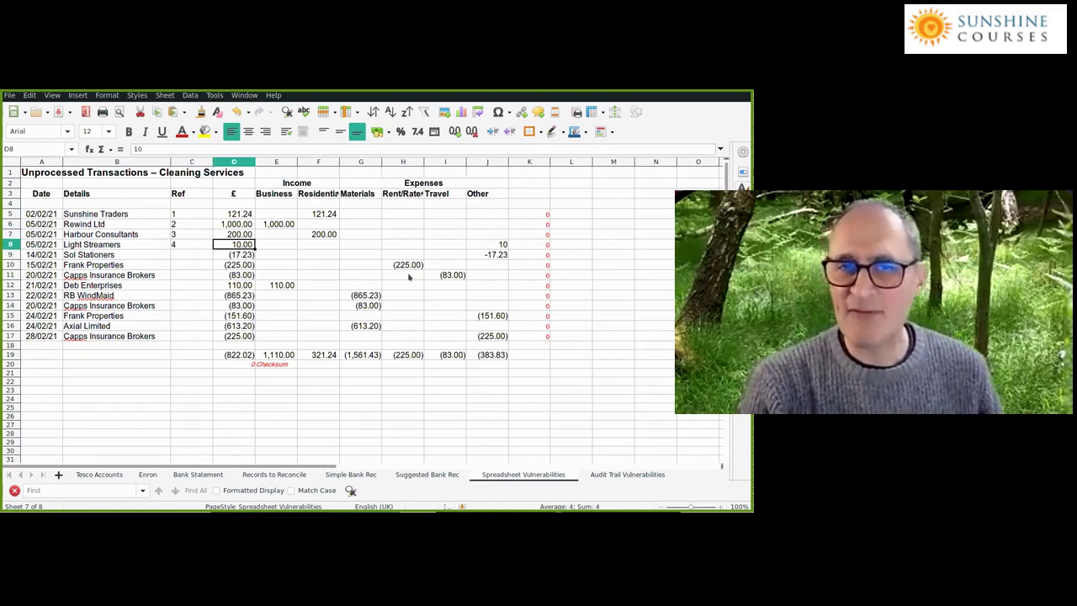
{"action": "key", "text": "Left"}
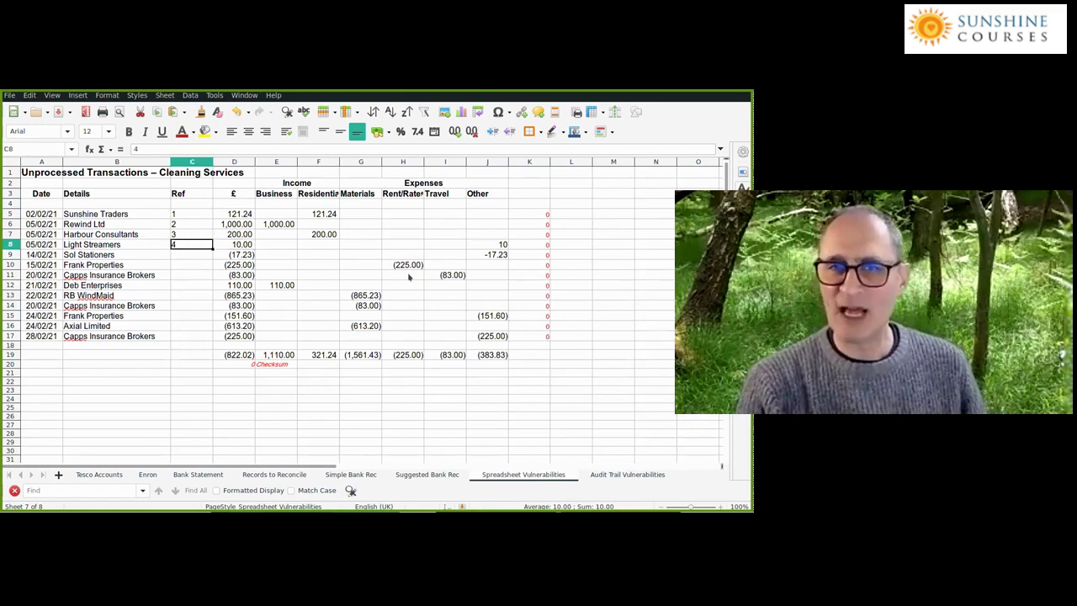
{"action": "key", "text": "Up"}
{"action": "key", "text": "Up"}
{"action": "key", "text": "Up"}
{"action": "key", "text": "Down"}
{"action": "key", "text": "Down"}
{"action": "key", "text": "Down"}
{"action": "key", "text": "Down"}
{"action": "key", "text": "Up"}
{"action": "key", "text": "Up"}
{"action": "key", "text": "Up"}
{"action": "key", "text": "Up"}
{"action": "key", "text": "Down"}
{"action": "key", "text": "Down"}
{"action": "key", "text": "Down"}
{"action": "key", "text": "Right"}
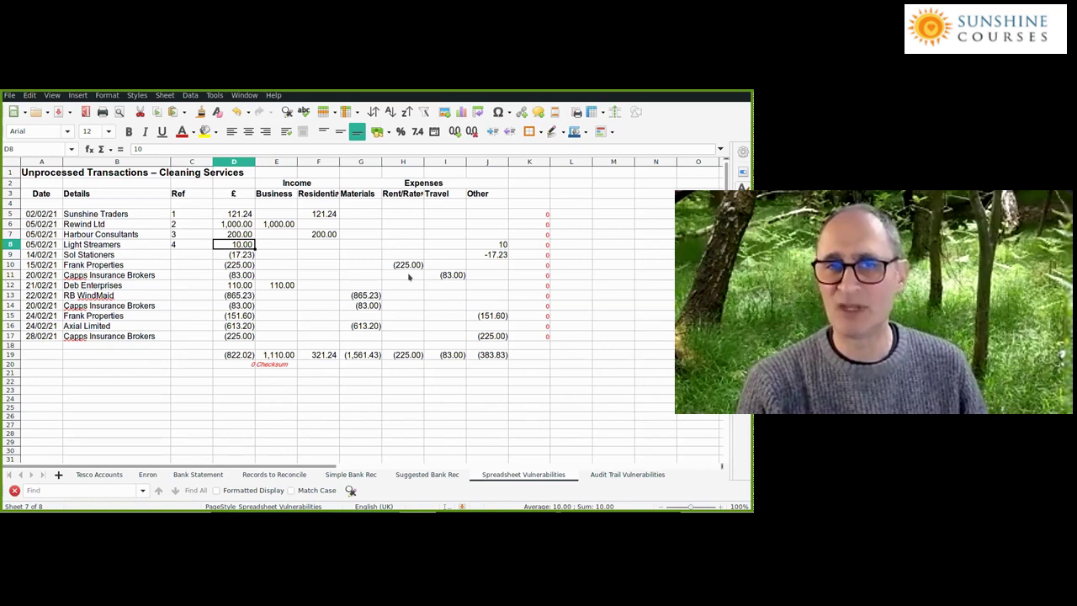
Replace the Sunshine Traders reference in C5 with the year-and-month style reference 2021-02-53.
{"action": "key", "text": "Left"}
{"action": "key", "text": "Up"}
{"action": "key", "text": "Up"}
{"action": "key", "text": "Up"}
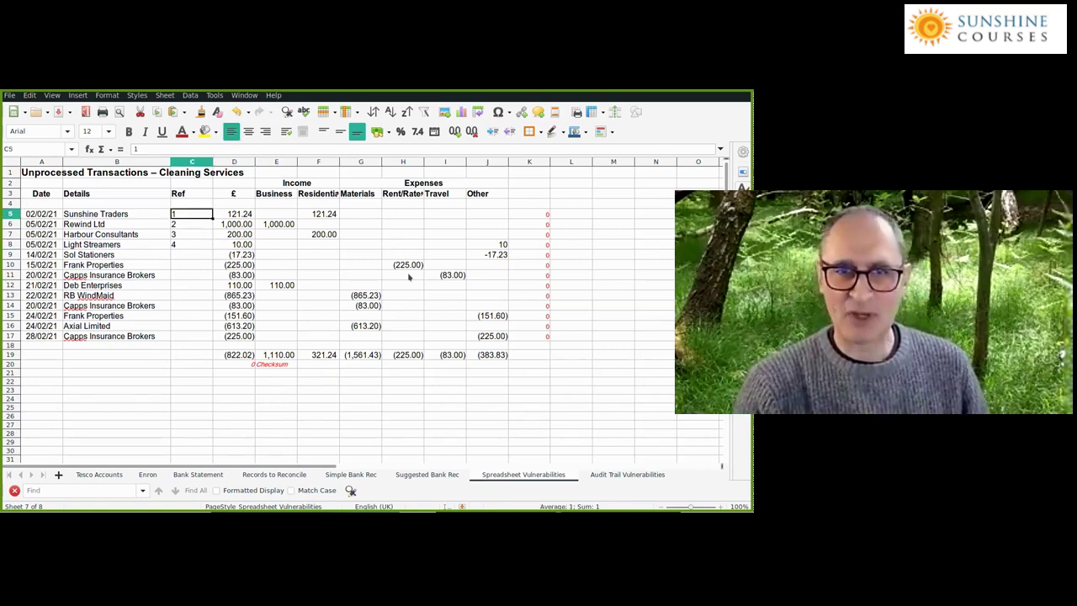
{"action": "type", "text": "20"}
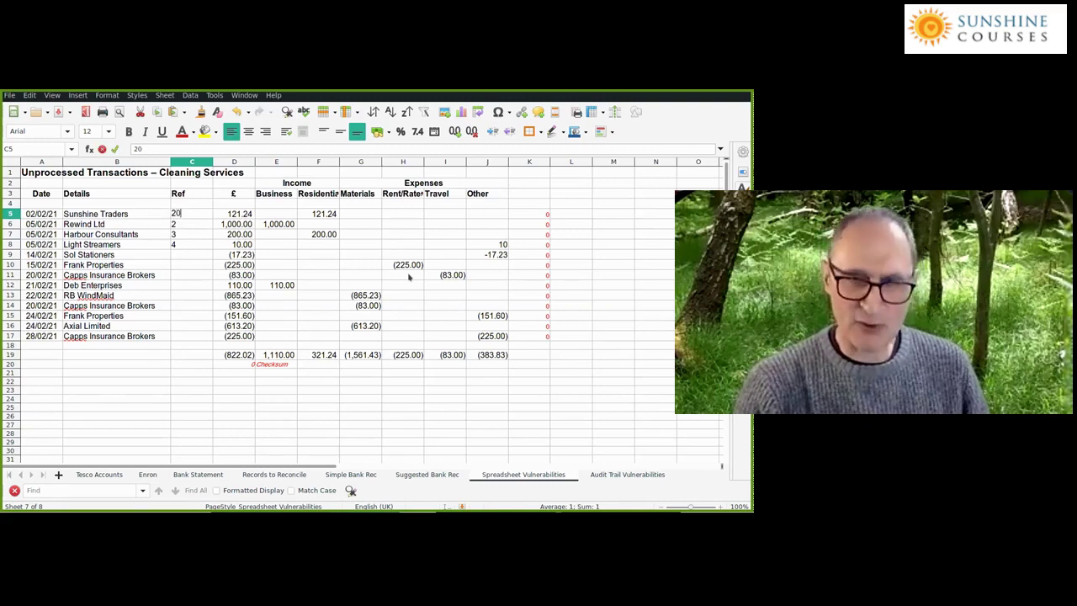
{"action": "type", "text": "21-02-"}
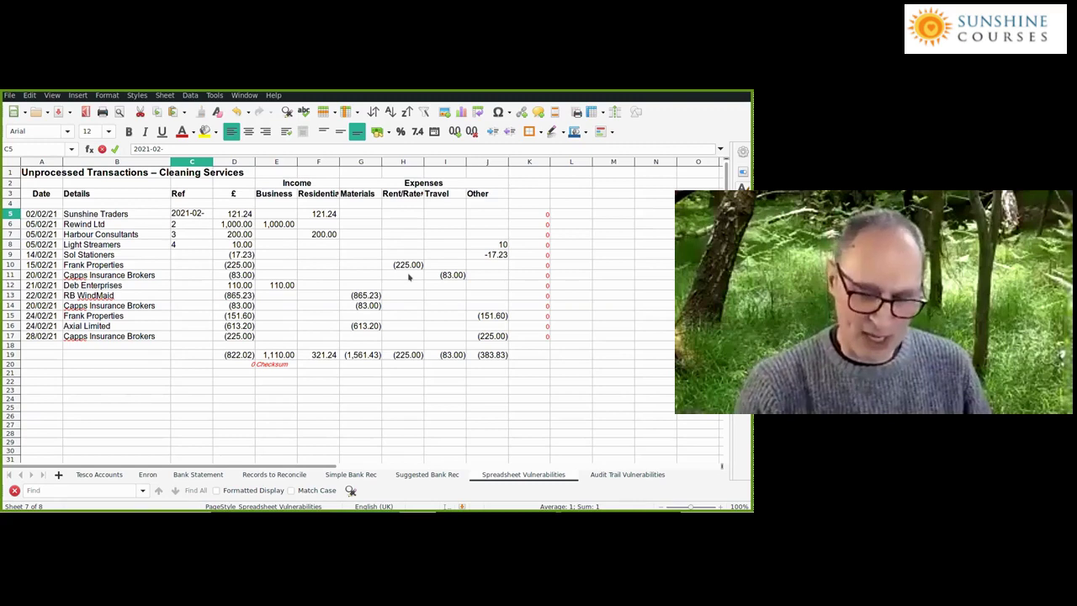
{"action": "type", "text": "02"}
{"action": "key", "text": "Return"}
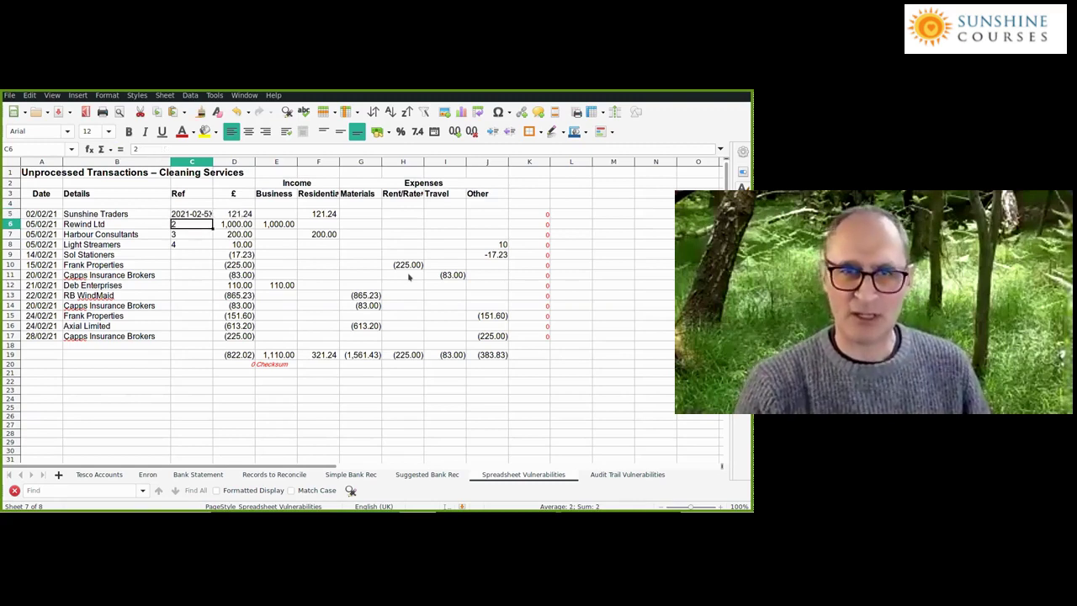
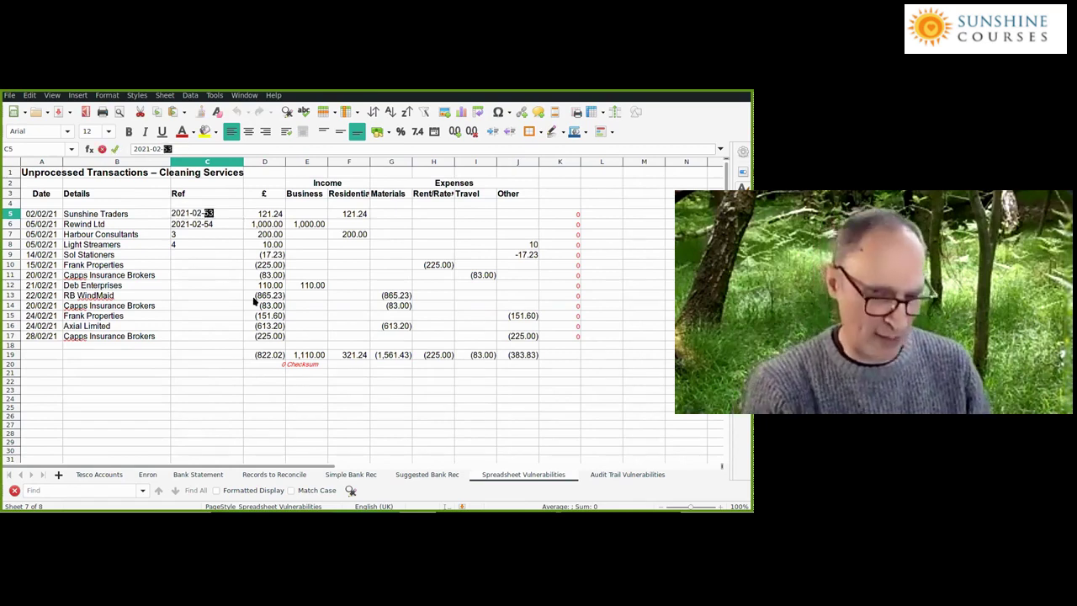
Change the Sunshine Traders reference in C5 to 2021-02-02.sunshine_traders.pdf and widen column C to fit it.
{"action": "key", "text": "BackSpace"}
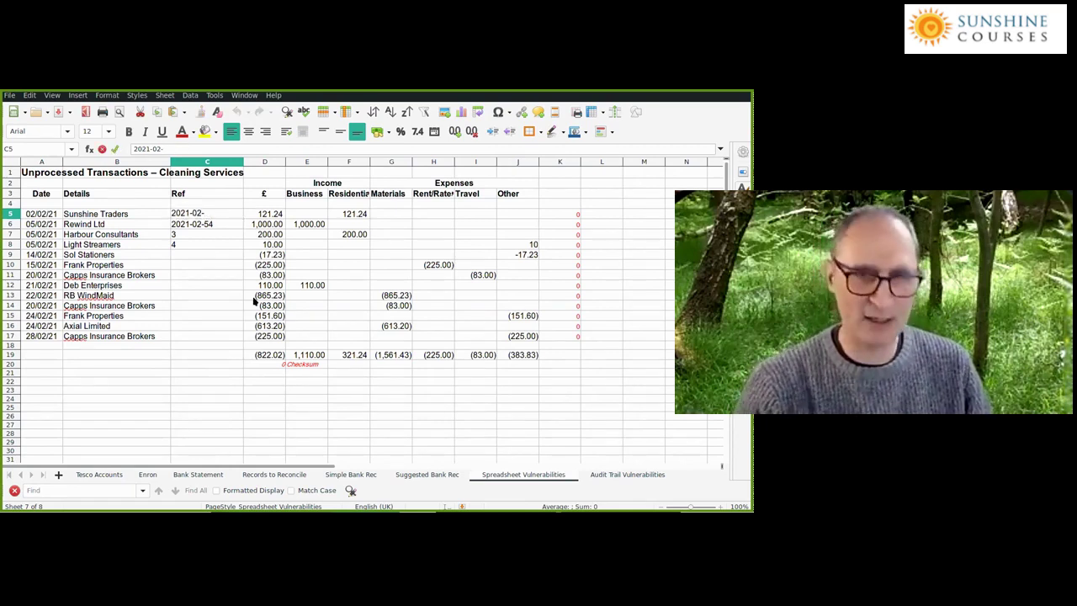
{"action": "type", "text": "02"}
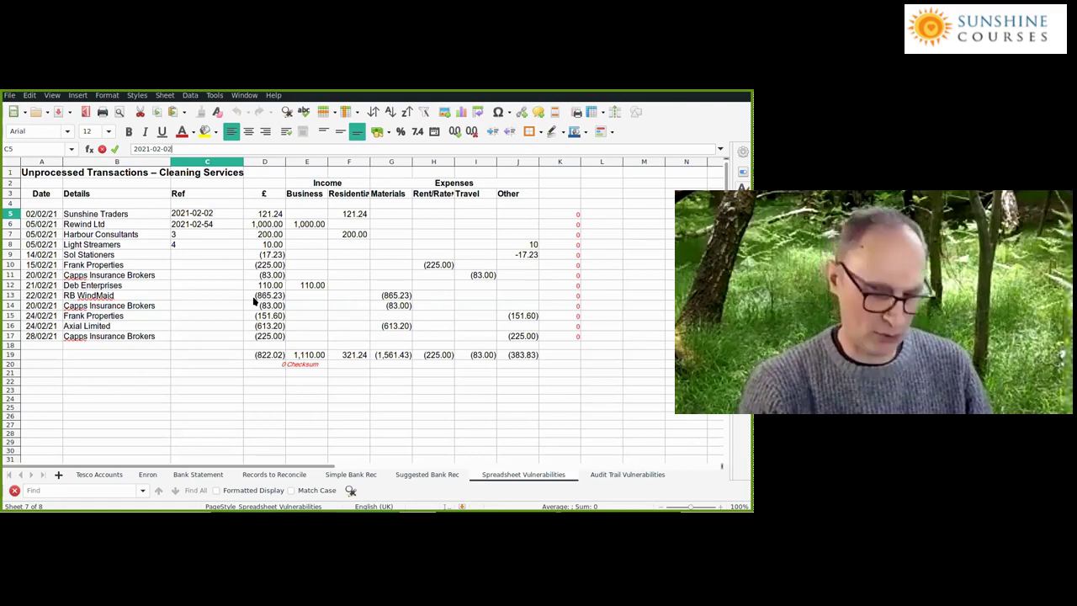
{"action": "type", "text": ".sun"}
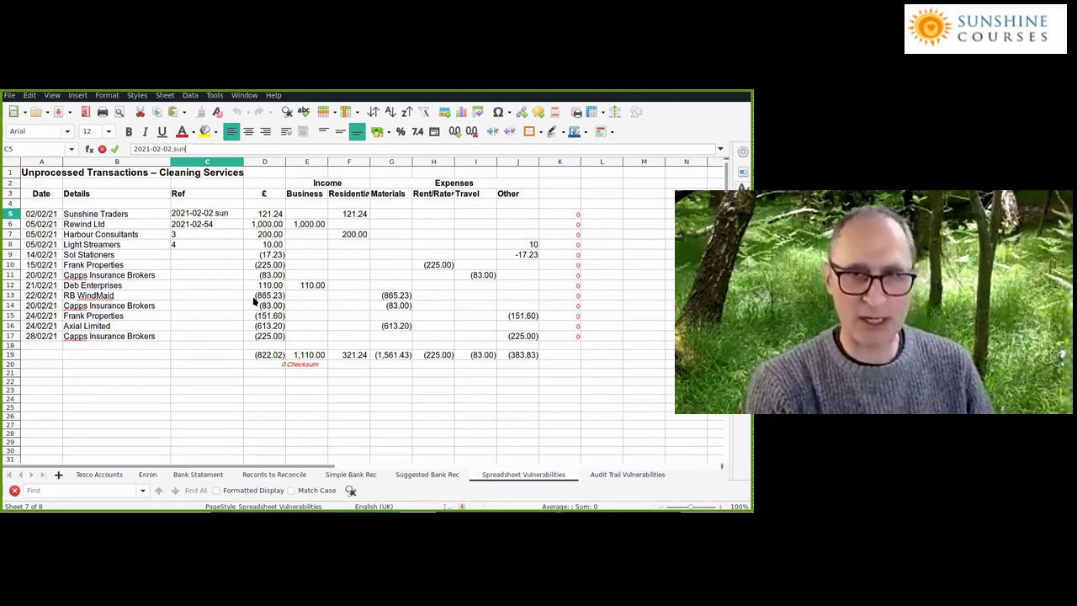
{"action": "type", "text": "shi"}
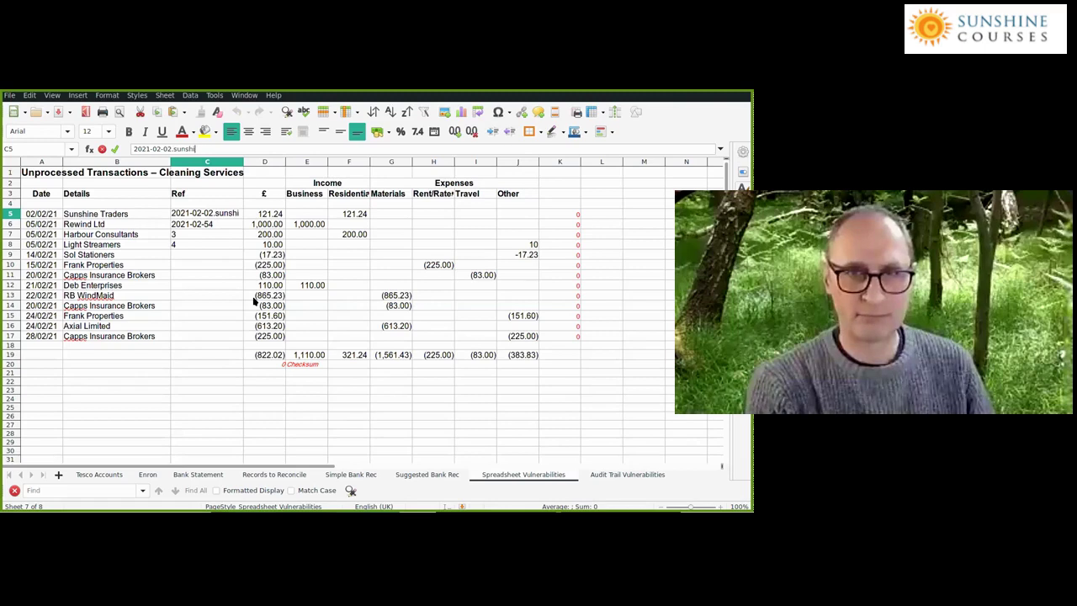
{"action": "type", "text": "ne_traders.pdf"}
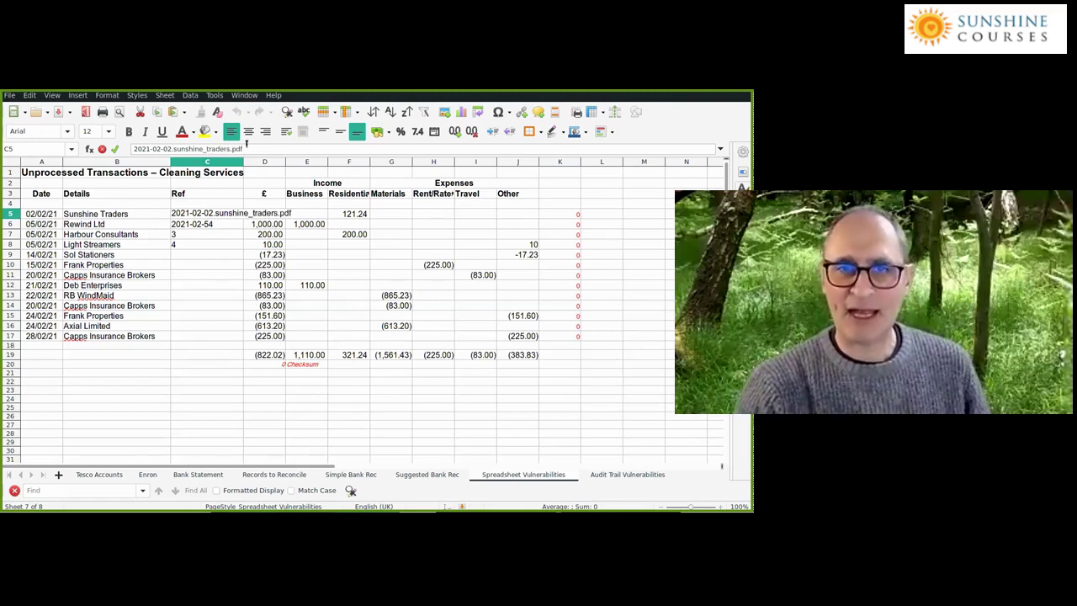
{"action": "left_click", "coordinate": [242, 161]}
{"action": "left_click_drag", "start_coordinate": [243, 161], "coordinate": [330, 161]}
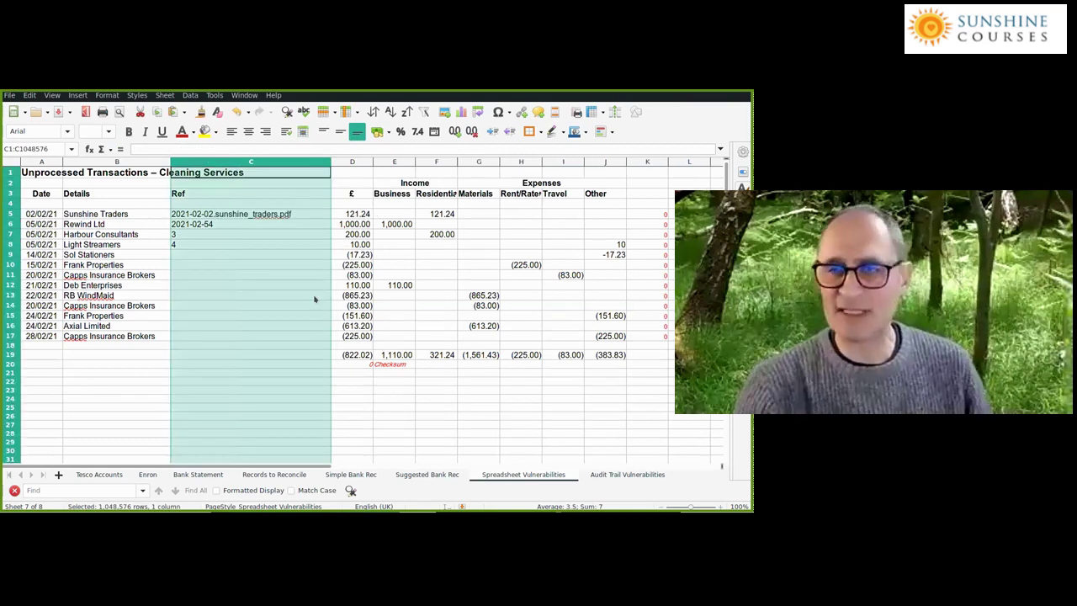
{"action": "key", "text": "Escape"}
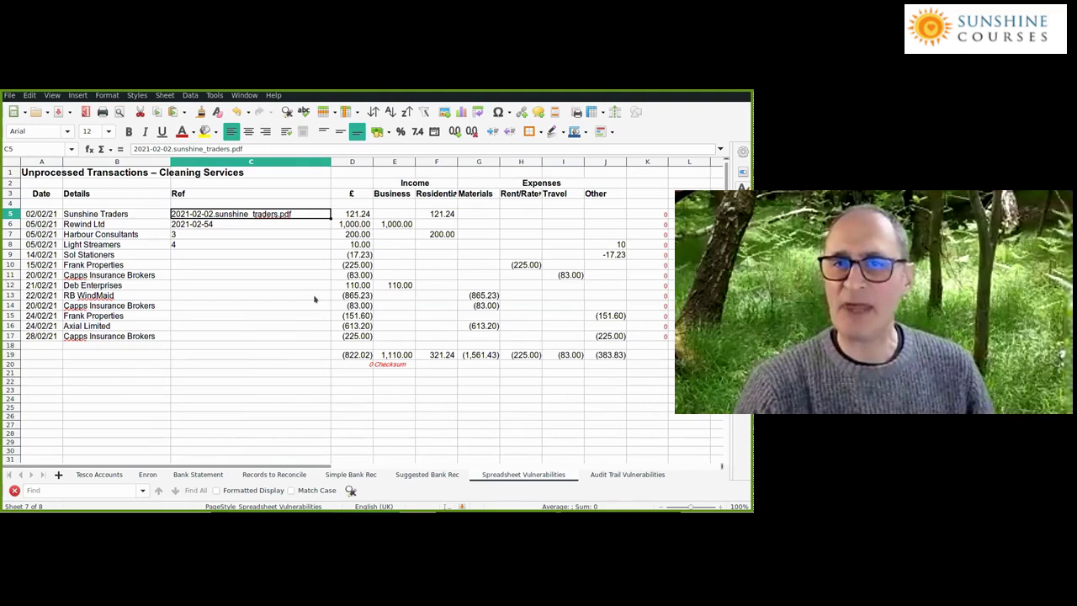
Trace the Residential entry in F5 and the Other total in J19 back to the document reference in C5.
{"action": "left_click", "coordinate": [433, 215]}
{"action": "left_click", "coordinate": [220, 244]}
{"action": "left_click", "coordinate": [237, 271]}
{"action": "left_click", "coordinate": [243, 236]}
{"action": "left_click", "coordinate": [246, 216]}
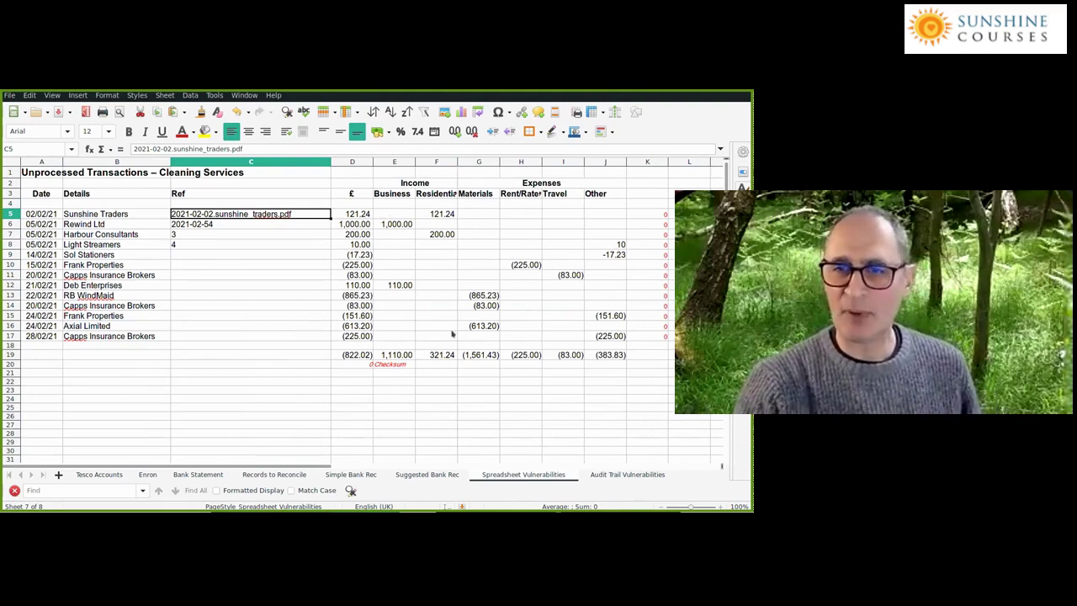
{"action": "left_click", "coordinate": [605, 355]}
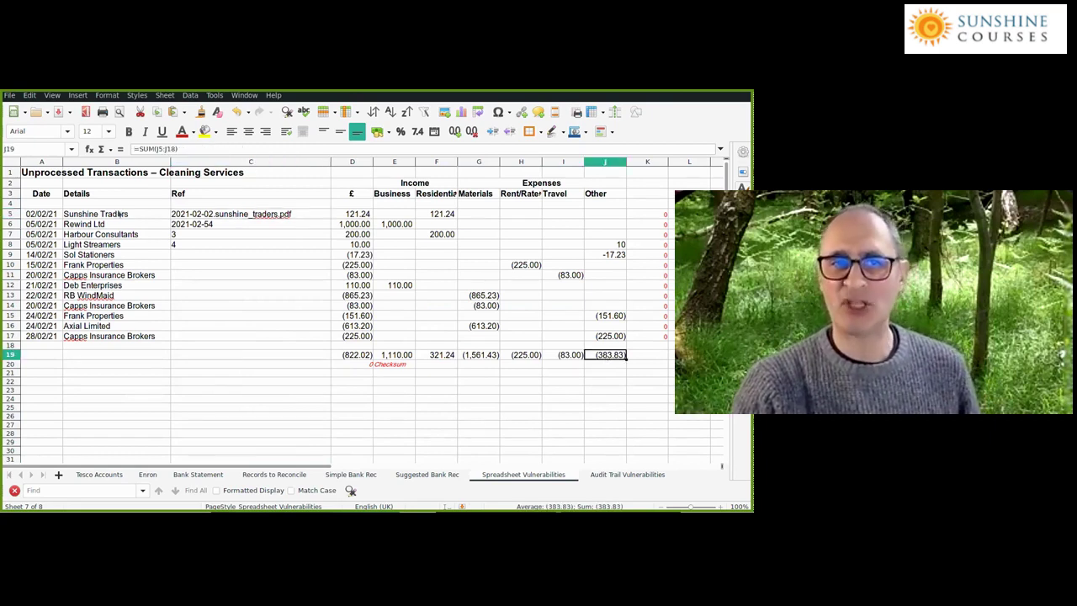
{"action": "left_click", "coordinate": [199, 215]}
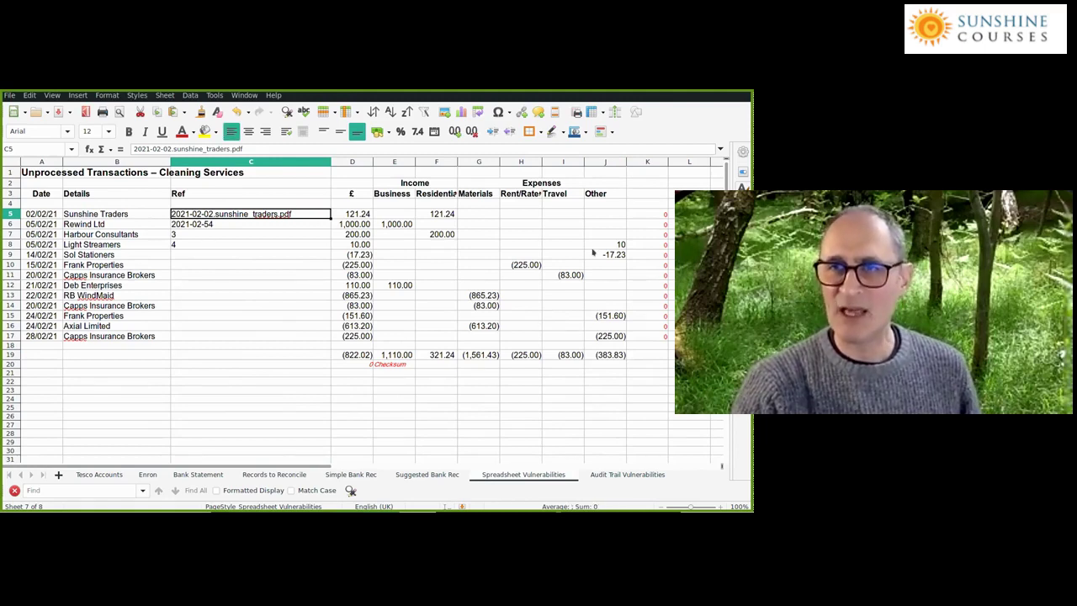
Move the last Capps Insurance Brokers amount from Other in J17 to Rent/Rates in H17 and check the H19 total.
{"action": "left_click", "coordinate": [596, 335]}
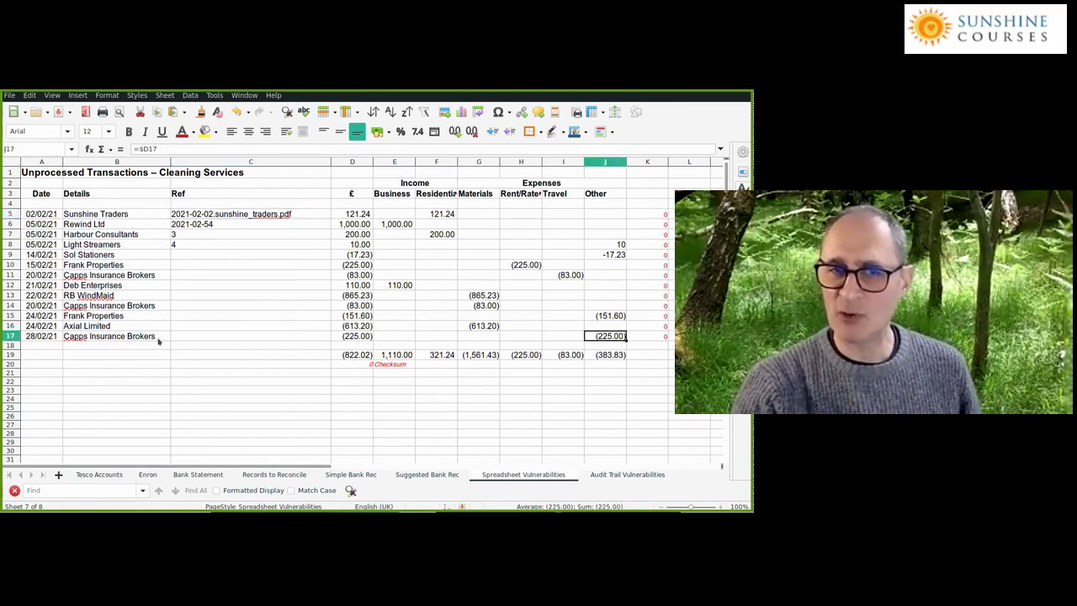
{"action": "left_click", "coordinate": [103, 337]}
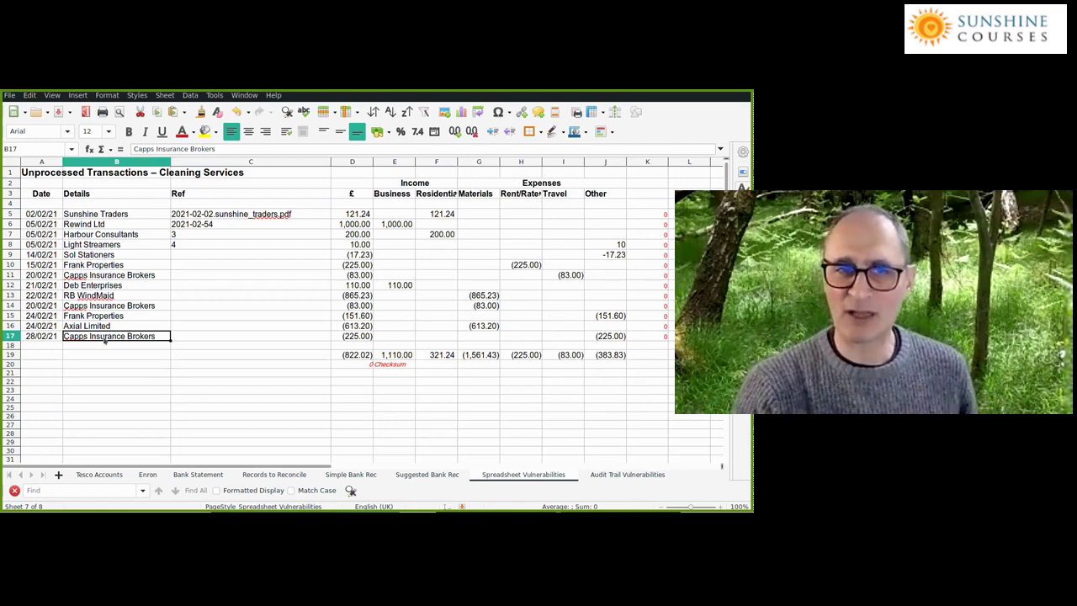
{"action": "left_click", "coordinate": [597, 336]}
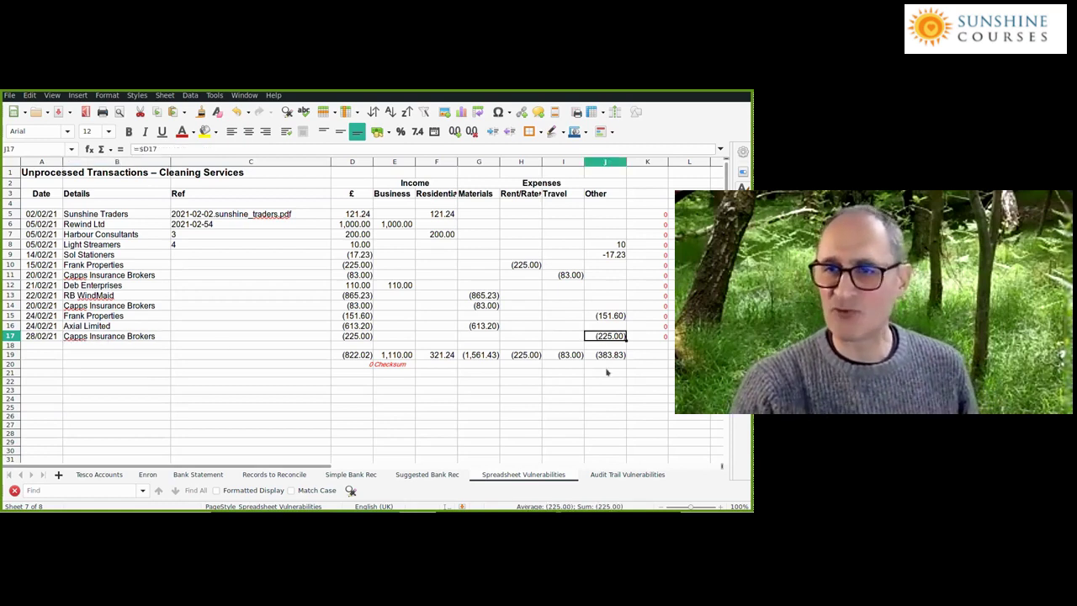
{"action": "key", "text": "ctrl+x"}
{"action": "key", "text": "Left"}
{"action": "key", "text": "Left"}
{"action": "key", "text": "Left"}
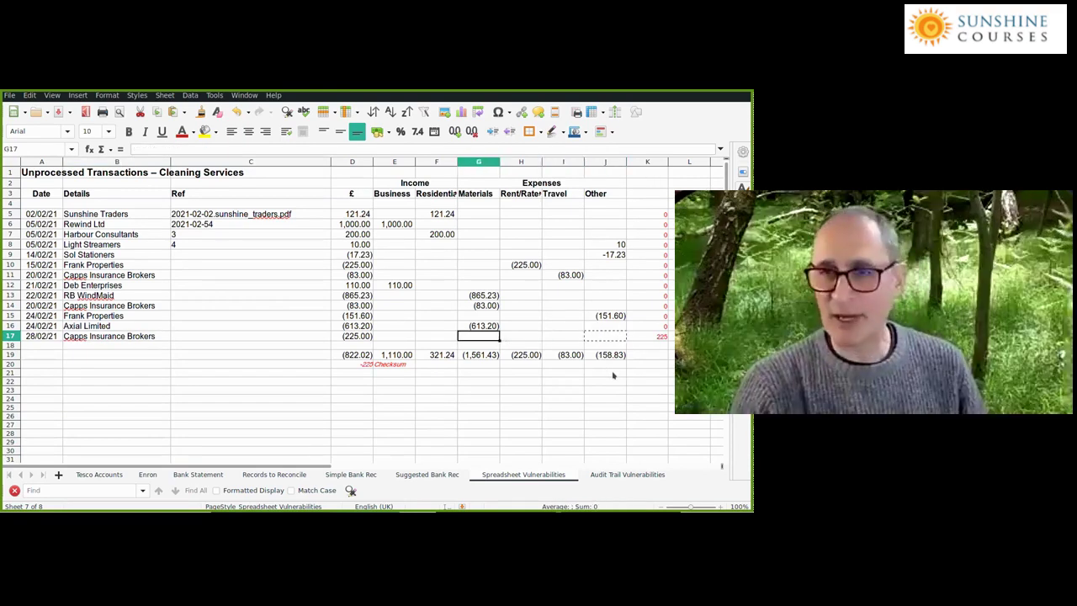
{"action": "key", "text": "Right"}
{"action": "key", "text": "ctrl+v"}
{"action": "key", "text": "Right"}
{"action": "key", "text": "Right"}
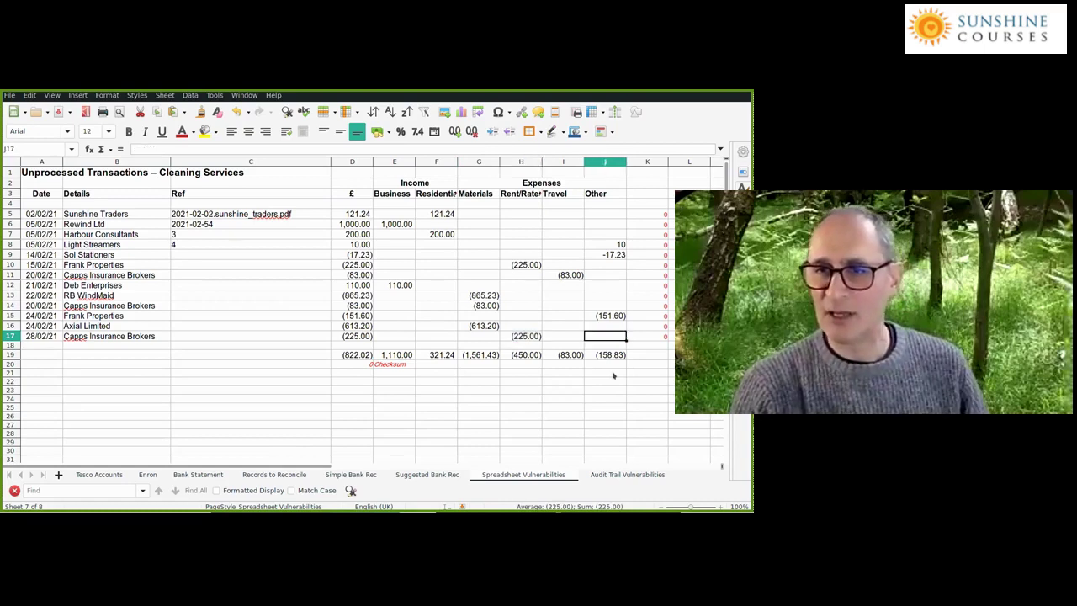
{"action": "left_click", "coordinate": [513, 356]}
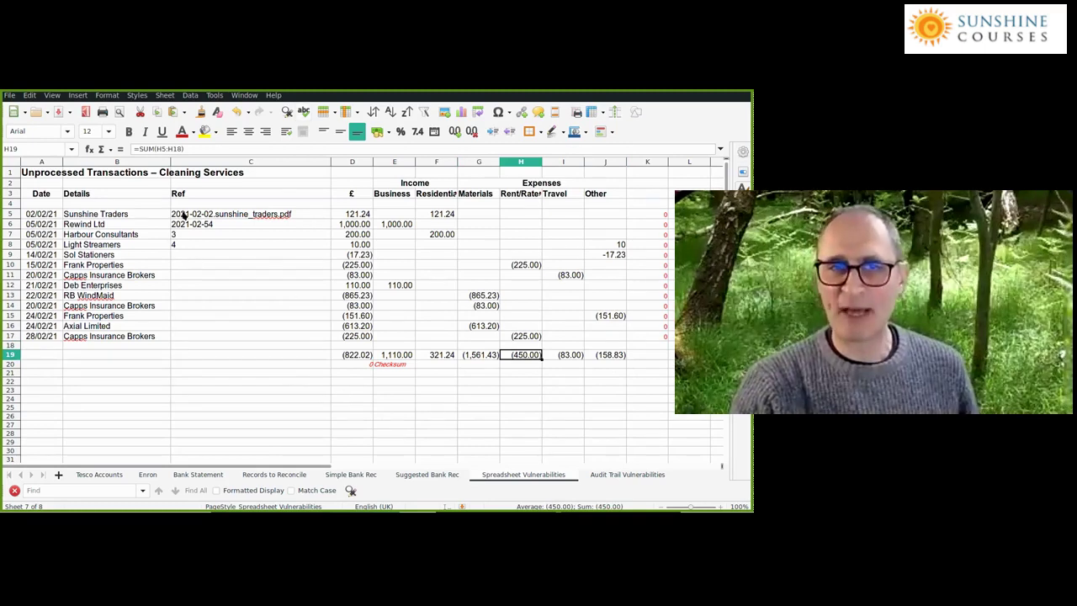
Glance at the Audit Trail Vulnerabilities sheet, return to Spreadsheet Vulnerabilities and trace the C5 reference across to F5.
{"action": "left_click", "coordinate": [608, 474]}
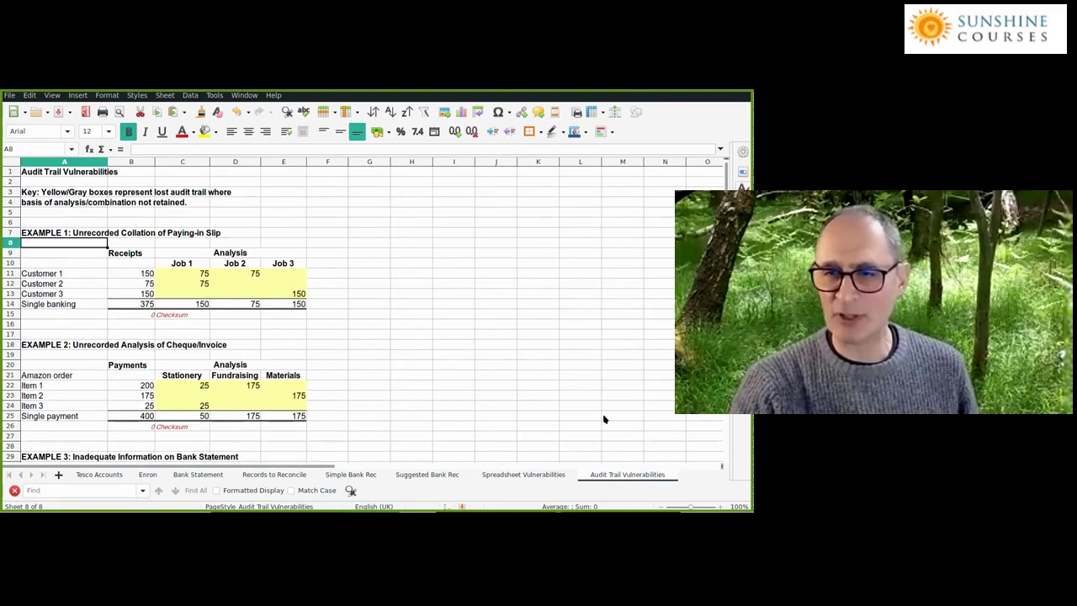
{"action": "left_click", "coordinate": [505, 476]}
{"action": "left_click", "coordinate": [249, 218]}
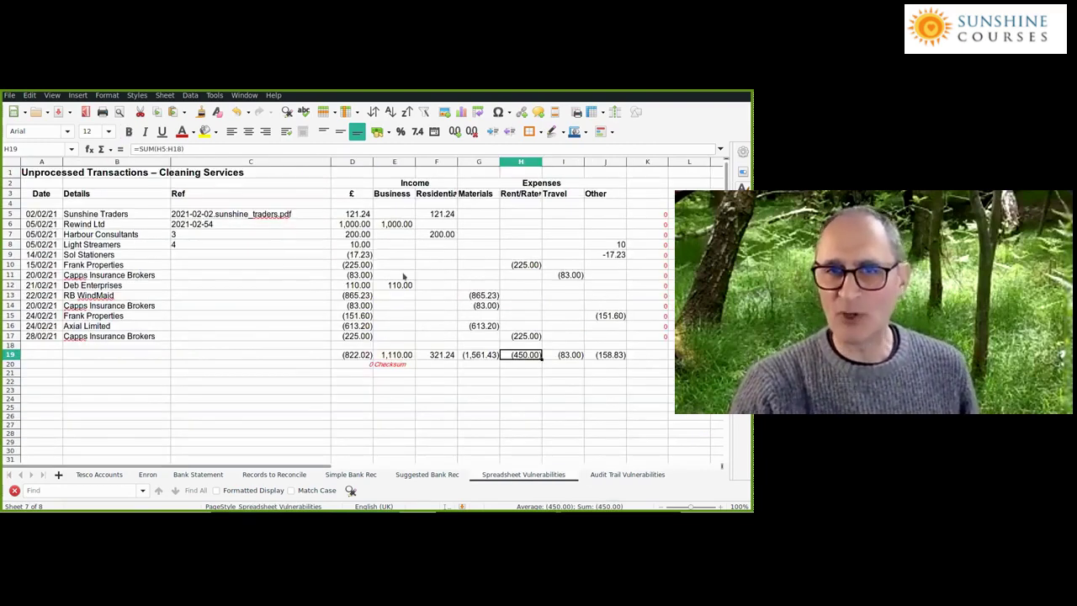
{"action": "key", "text": "Right"}
{"action": "key", "text": "Right"}
{"action": "key", "text": "Right"}
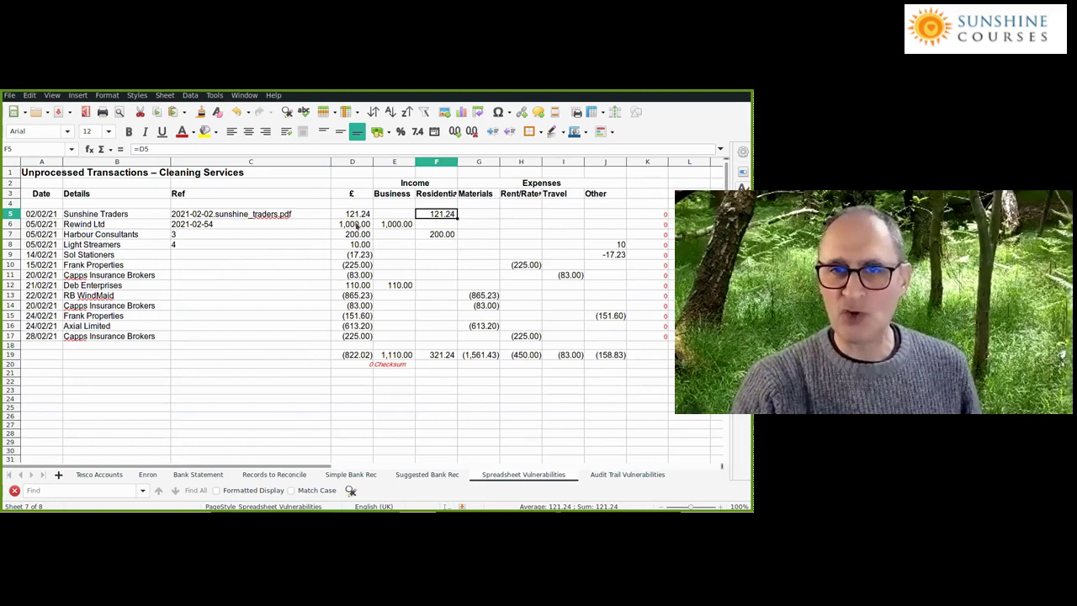
Combine the three 05/02/21 receipts as 1210 in D6 and clear the Harbour Consultants and Light Streamers details in A7:D8.
{"action": "left_click_drag", "start_coordinate": [357, 225], "coordinate": [359, 246]}
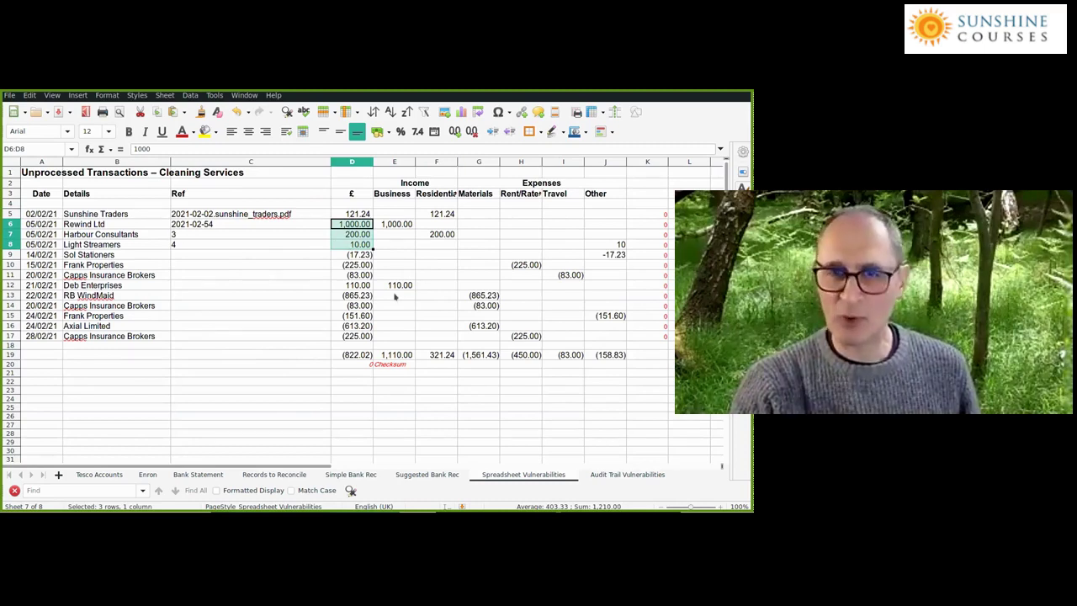
{"action": "key", "text": "Escape"}
{"action": "type", "text": "1210"}
{"action": "key", "text": "Return"}
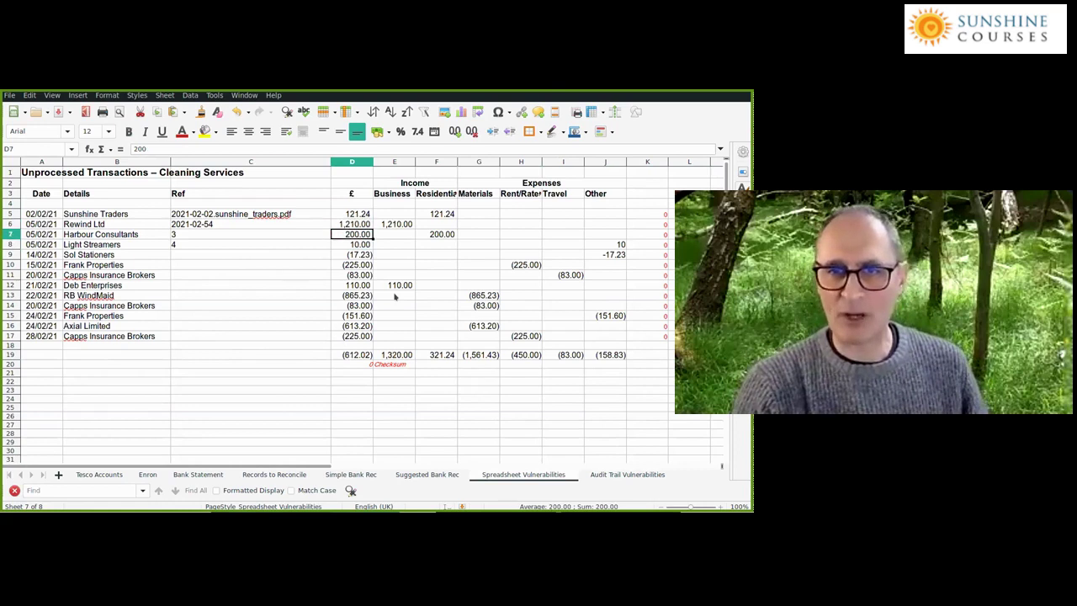
{"action": "key", "text": "shift+Down"}
{"action": "key", "text": "shift+Home"}
{"action": "key", "text": "Delete"}
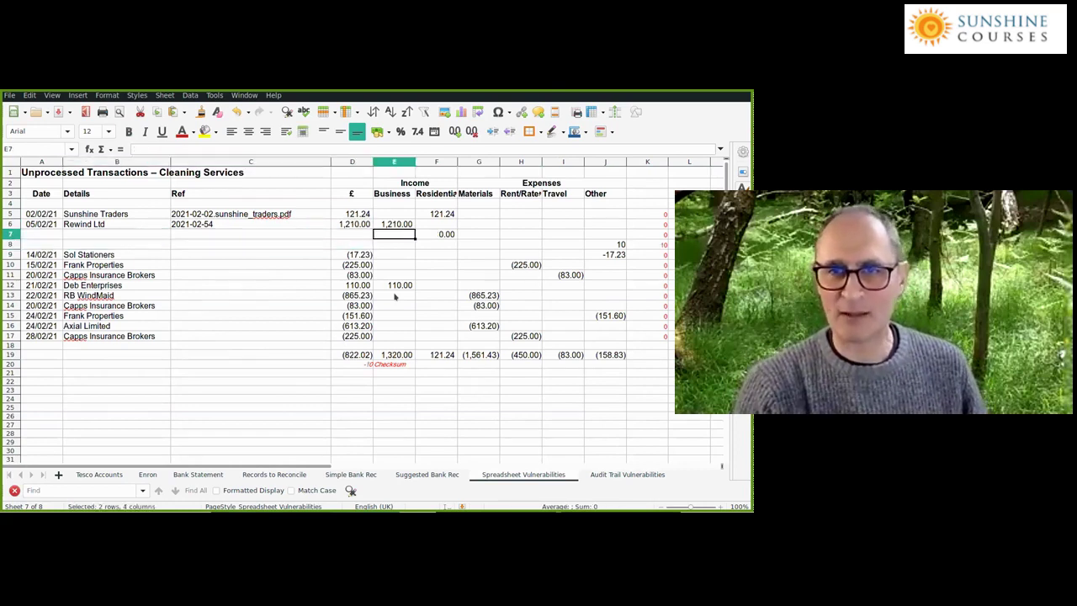
Replace the Rewind Ltd description in B6 with Bankings and follow the row across to its Business entry in E6.
{"action": "key", "text": "Right"}
{"action": "key", "text": "Right"}
{"action": "key", "text": "Up"}
{"action": "key", "text": "Left"}
{"action": "key", "text": "Home"}
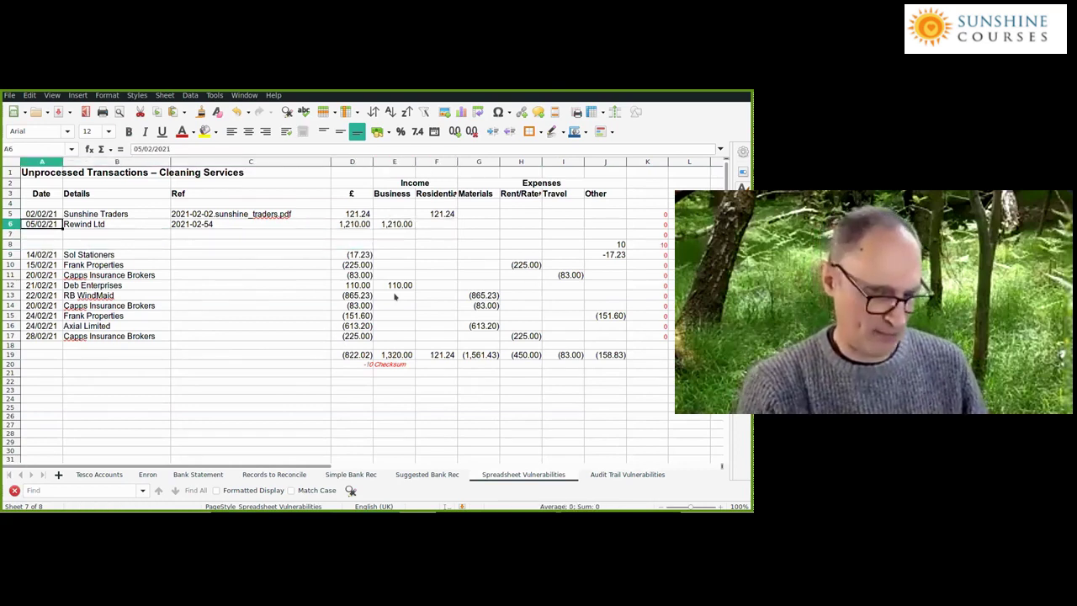
{"action": "key", "text": "Right"}
{"action": "type", "text": "Banki"}
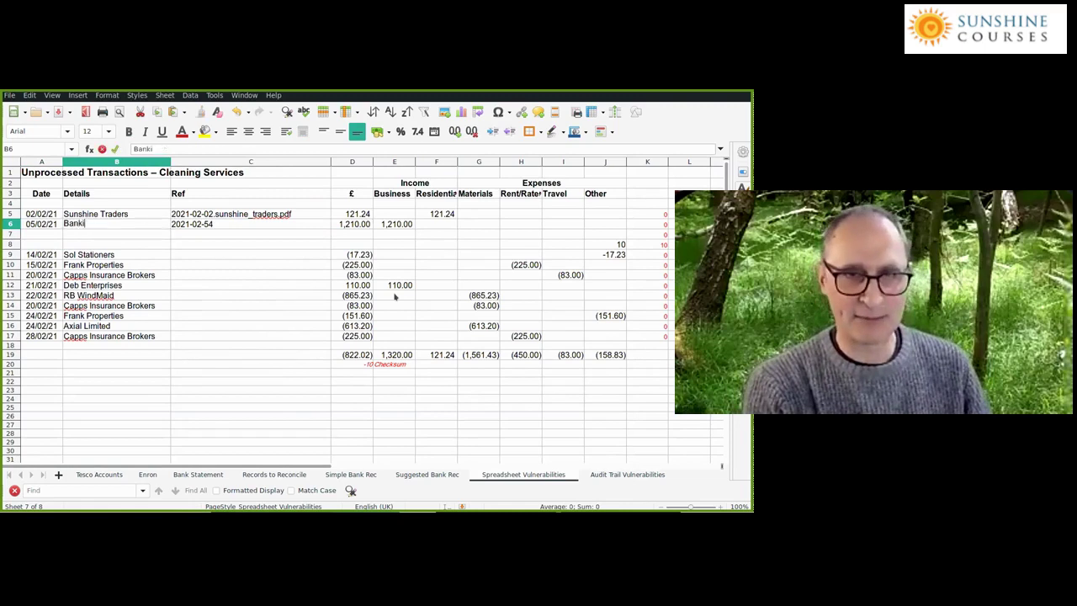
{"action": "type", "text": "ng"}
{"action": "key", "text": "BackSpace"}
{"action": "key", "text": "BackSpace"}
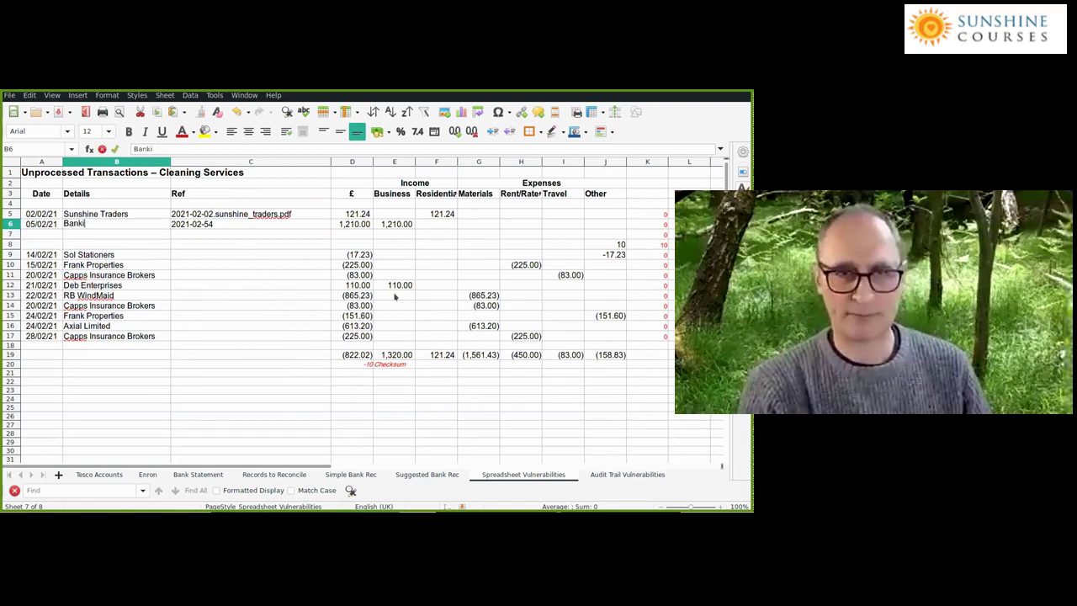
{"action": "type", "text": "ngs"}
{"action": "key", "text": "Return"}
{"action": "key", "text": "Up"}
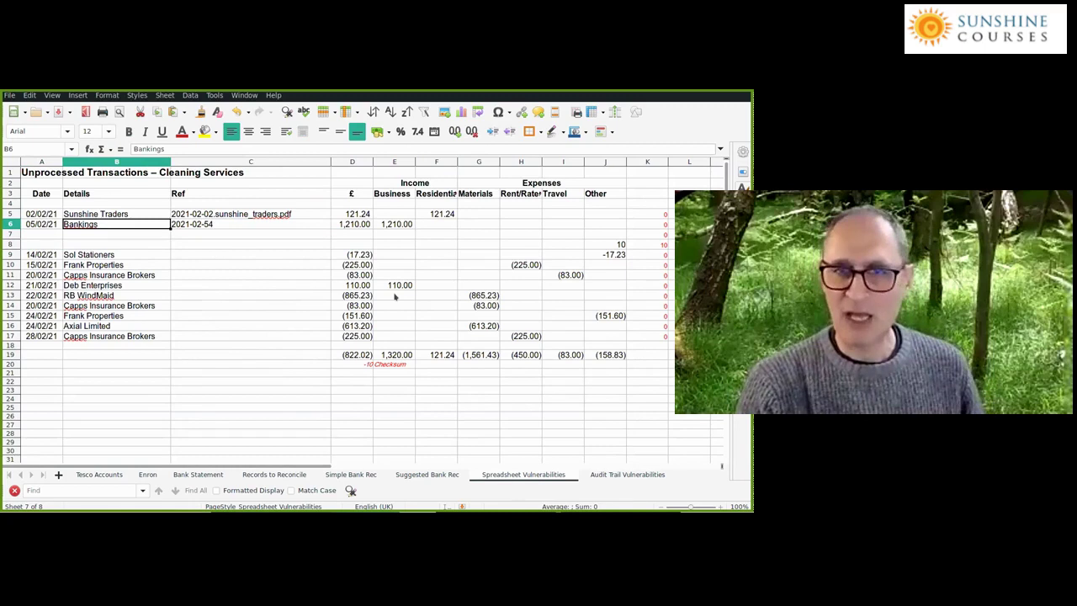
{"action": "key", "text": "Right"}
{"action": "key", "text": "Right"}
{"action": "key", "text": "Right"}
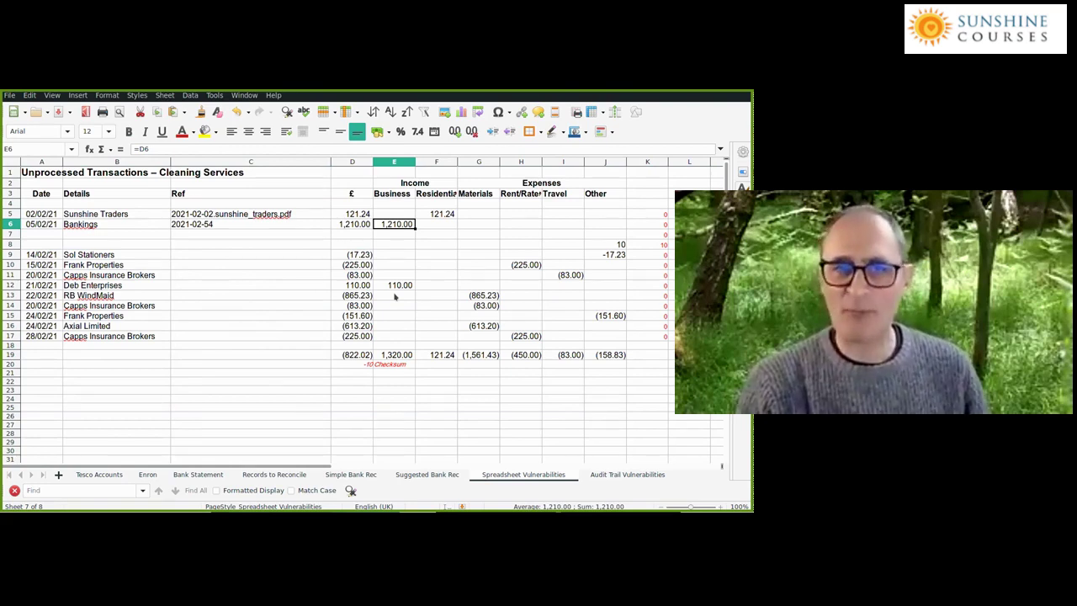
Undo the combined bankings entry, the cleared receipt details and the move of the last Capps Insurance Brokers amount to Rent/Rates.
{"action": "key", "text": "Left"}
{"action": "key", "text": "Left"}
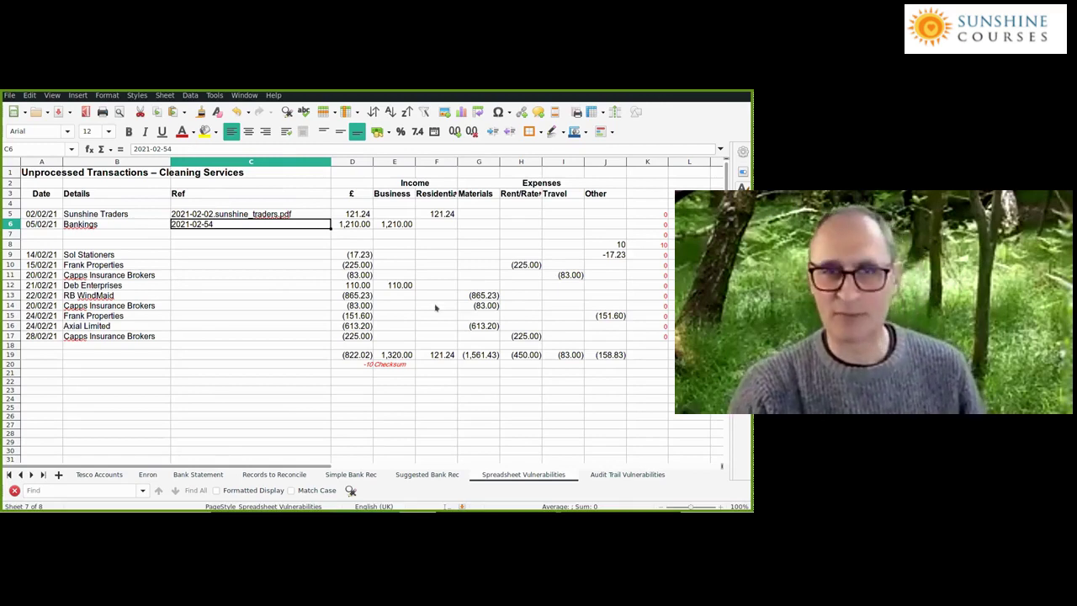
{"action": "key", "text": "ctrl+z"}
{"action": "key", "text": "ctrl+z"}
{"action": "key", "text": "ctrl+z"}
{"action": "key", "text": "ctrl+z"}
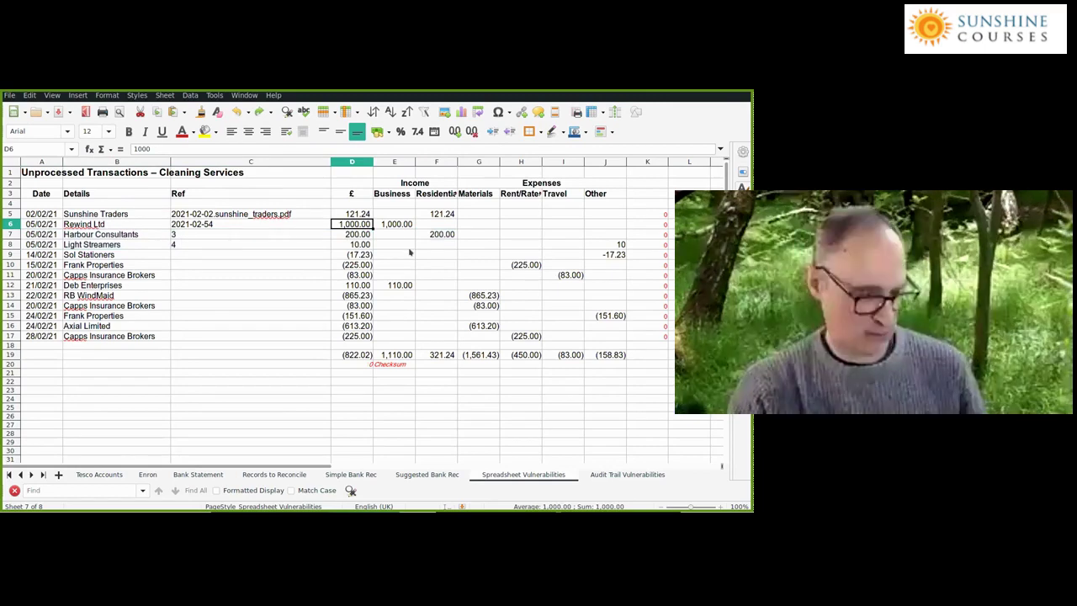
{"action": "key", "text": "ctrl+z"}
{"action": "key", "text": "ctrl+z"}
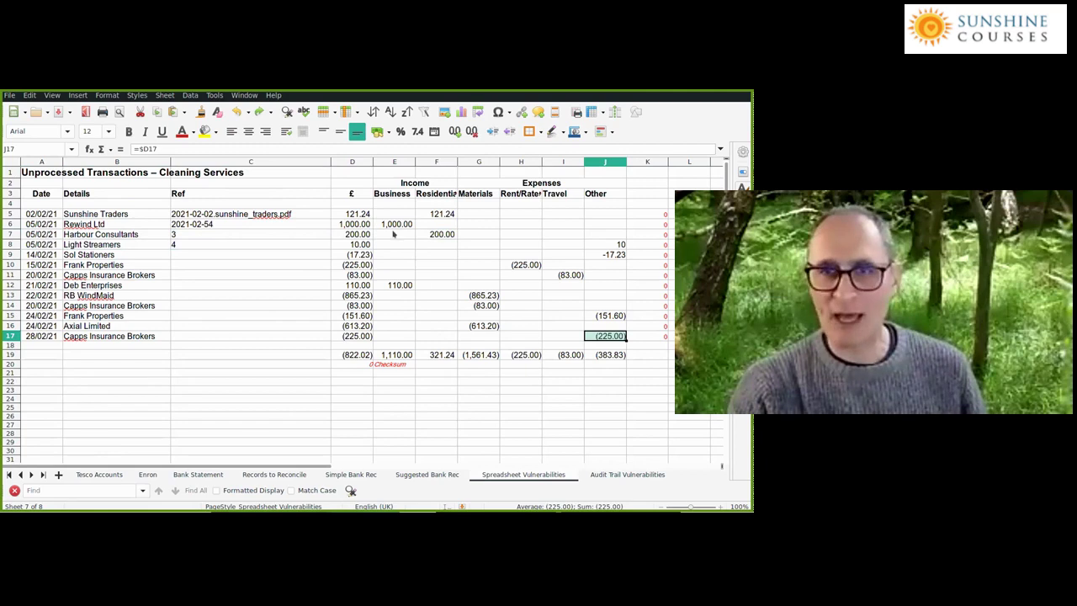
Review the separate 05/02/21 receipts in D6:D8 and their payers in B6:B8, and follow Rewind Ltd across to E6.
{"action": "left_click", "coordinate": [364, 225]}
{"action": "left_click_drag", "start_coordinate": [364, 226], "coordinate": [364, 245]}
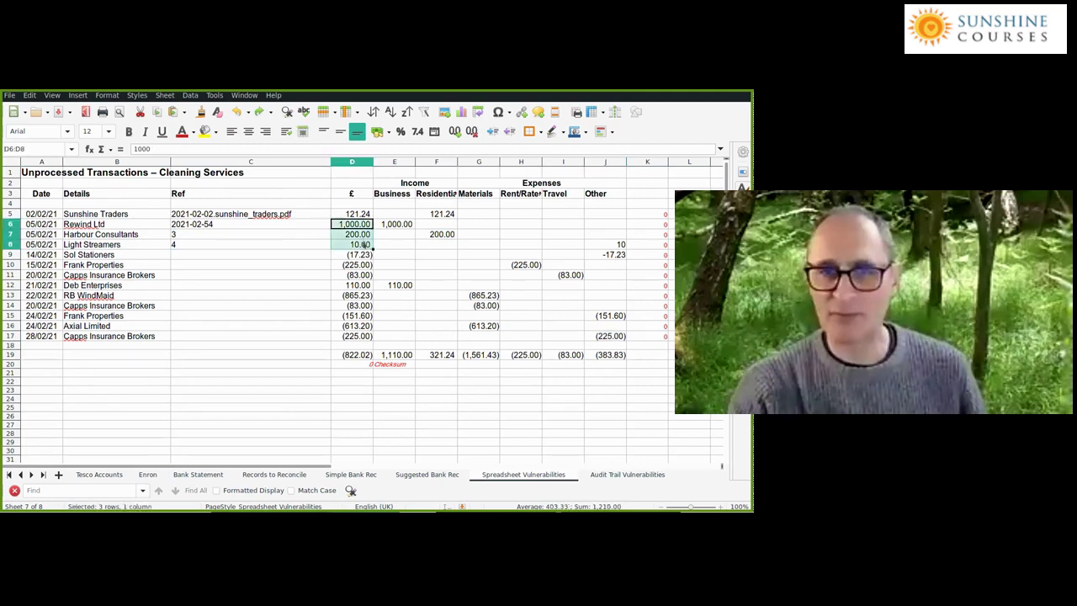
{"action": "left_click_drag", "start_coordinate": [114, 220], "coordinate": [117, 244]}
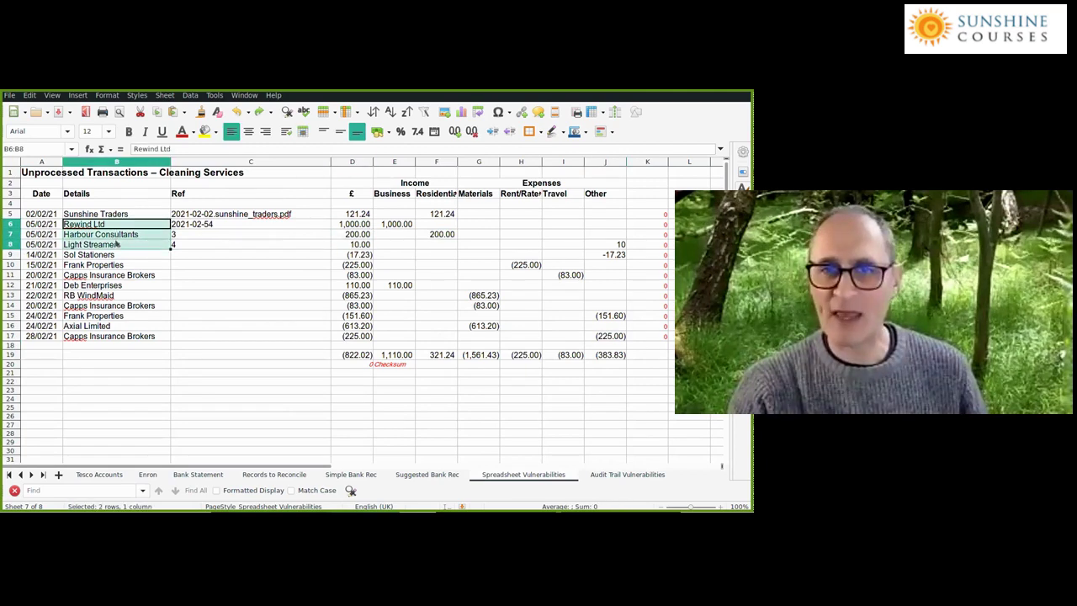
{"action": "left_click", "coordinate": [356, 226]}
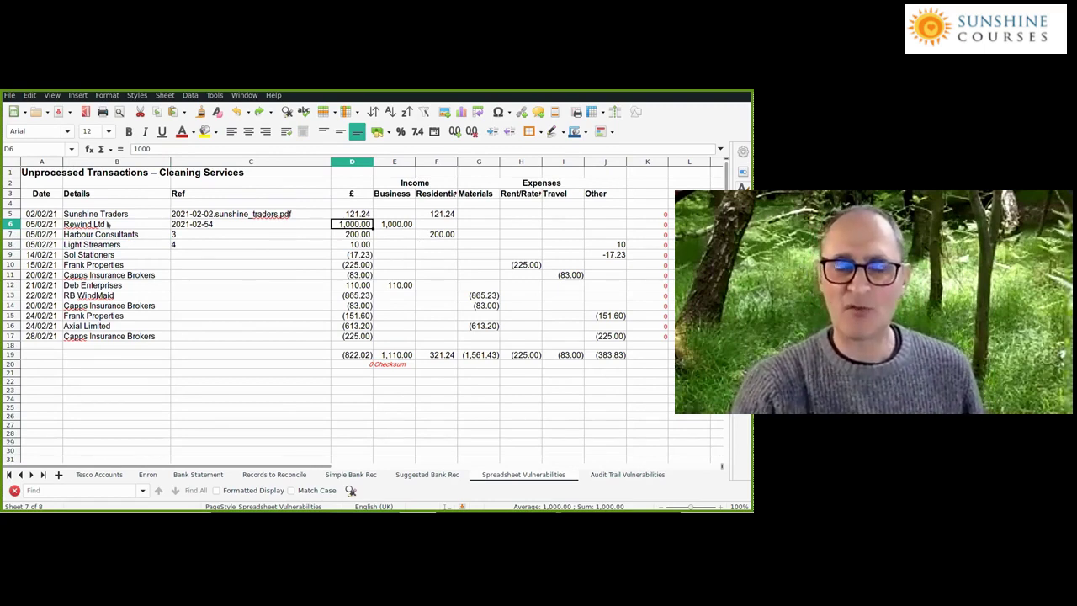
{"action": "left_click", "coordinate": [108, 223]}
{"action": "left_click", "coordinate": [335, 224]}
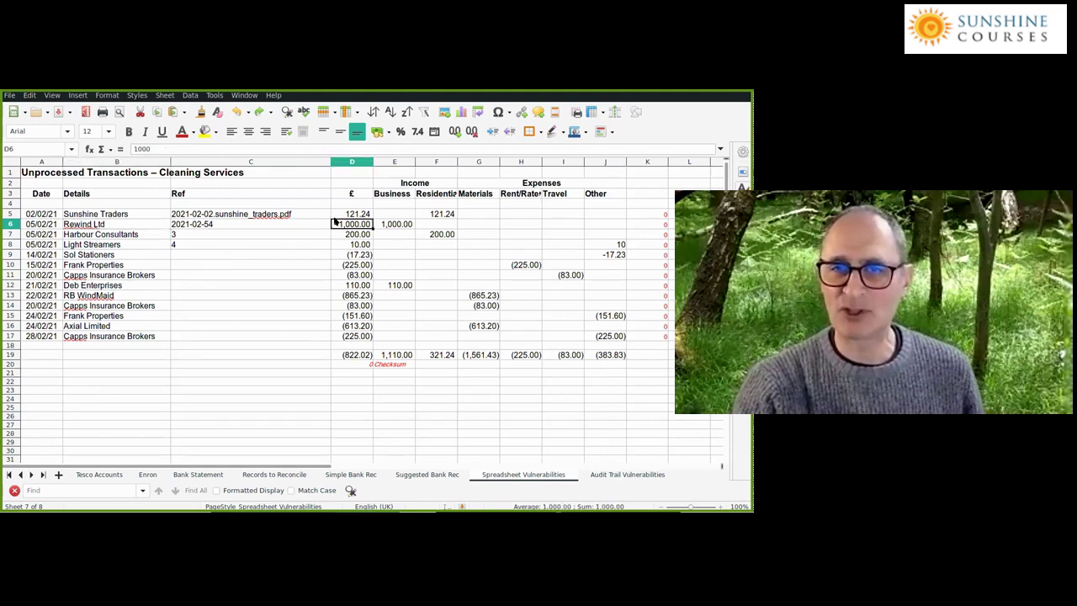
{"action": "key", "text": "Right"}
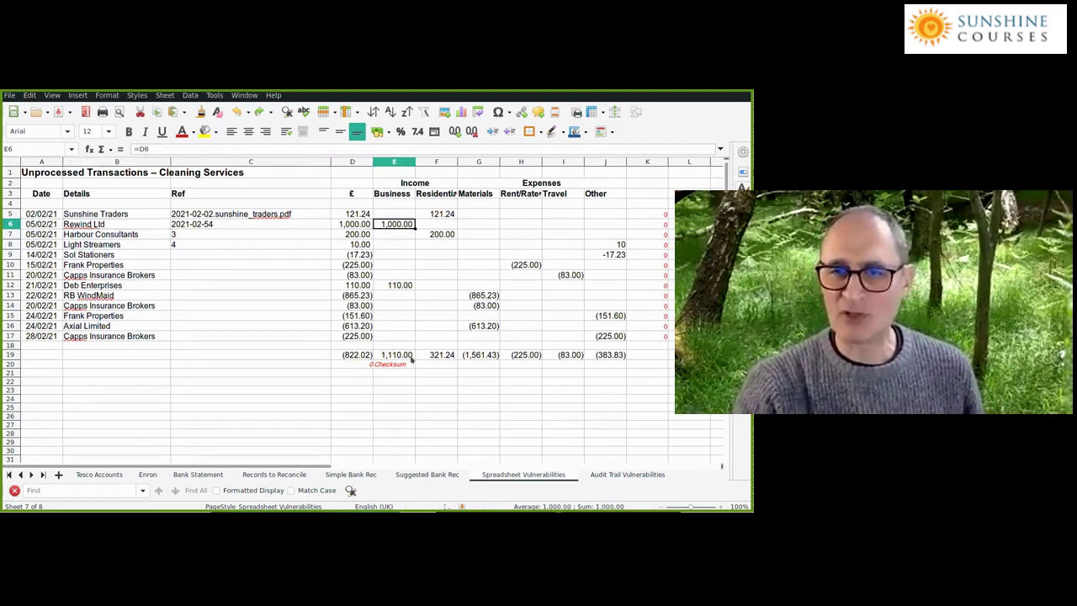
Trace the Materials total in G19 up to the RB WindMaid amount in G13 and across to its reference cell C13.
{"action": "left_click", "coordinate": [482, 356]}
{"action": "key", "text": "Up"}
{"action": "key", "text": "Up"}
{"action": "key", "text": "Up"}
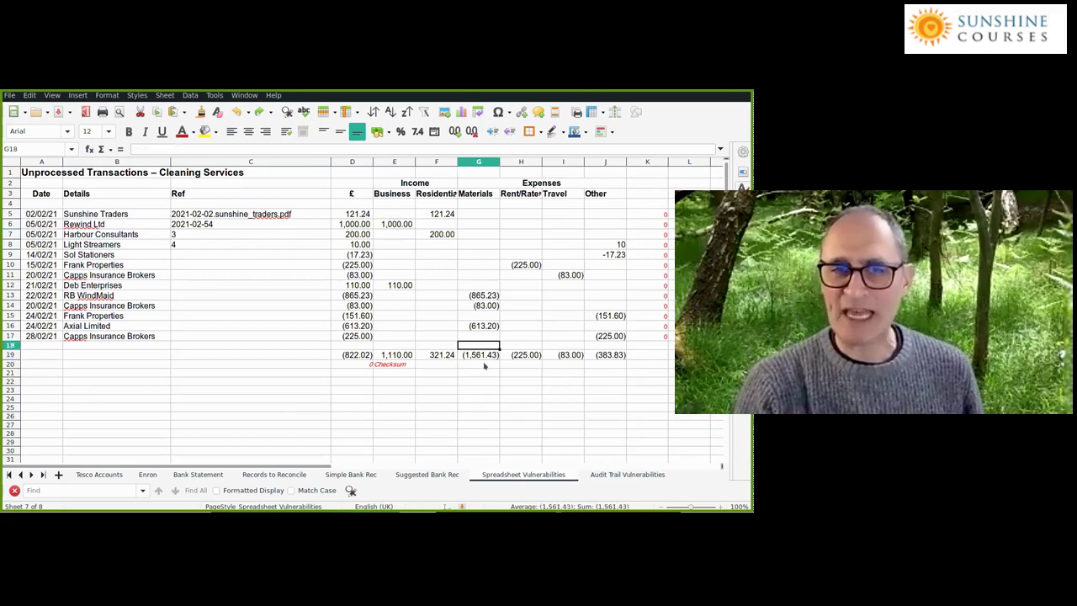
{"action": "key", "text": "Up"}
{"action": "key", "text": "Up"}
{"action": "key", "text": "Up"}
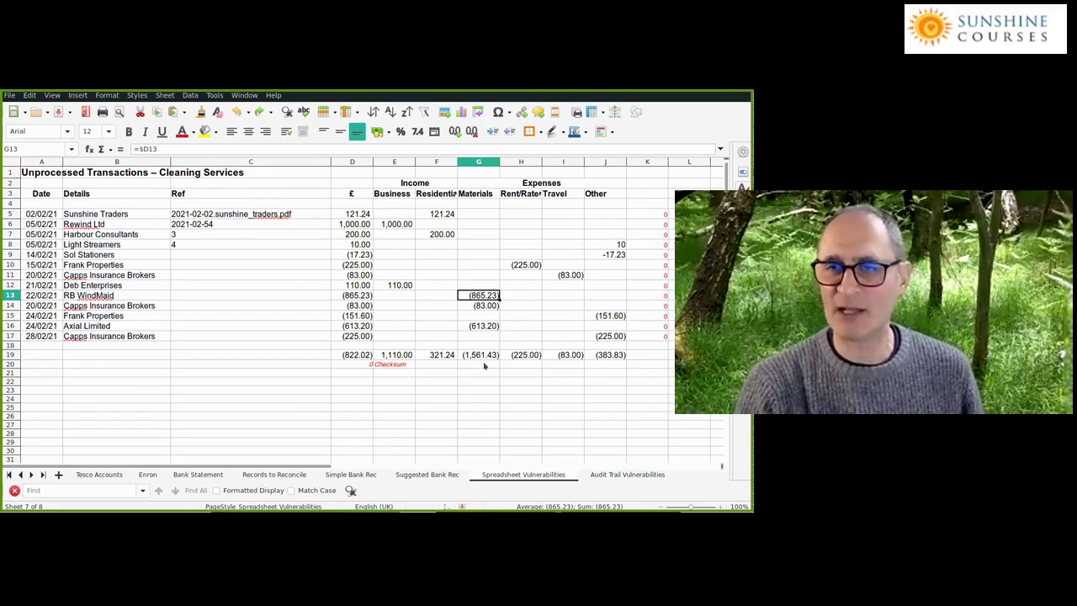
{"action": "key", "text": "Left"}
{"action": "key", "text": "Left"}
{"action": "key", "text": "Left"}
{"action": "key", "text": "Left"}
Number the transaction references sequentially from 1 in C5, entering 2 in C6 and filling the series down to 13 in C17.
{"action": "key", "text": "Up"}
{"action": "key", "text": "Up"}
{"action": "key", "text": "Up"}
{"action": "key", "text": "Up"}
{"action": "key", "text": "Up"}
{"action": "key", "text": "Up"}
{"action": "key", "text": "Up"}
{"action": "key", "text": "Up"}
{"action": "key", "text": "Down"}
{"action": "key", "text": "Up"}
{"action": "type", "text": "1"}
{"action": "key", "text": "Return"}
{"action": "type", "text": "2"}
{"action": "key", "text": "Return"}
{"action": "key", "text": "Down"}
{"action": "key", "text": "Up"}
{"action": "key", "text": "shift+Down"}
{"action": "left_click_drag", "start_coordinate": [328, 245], "coordinate": [329, 336]}
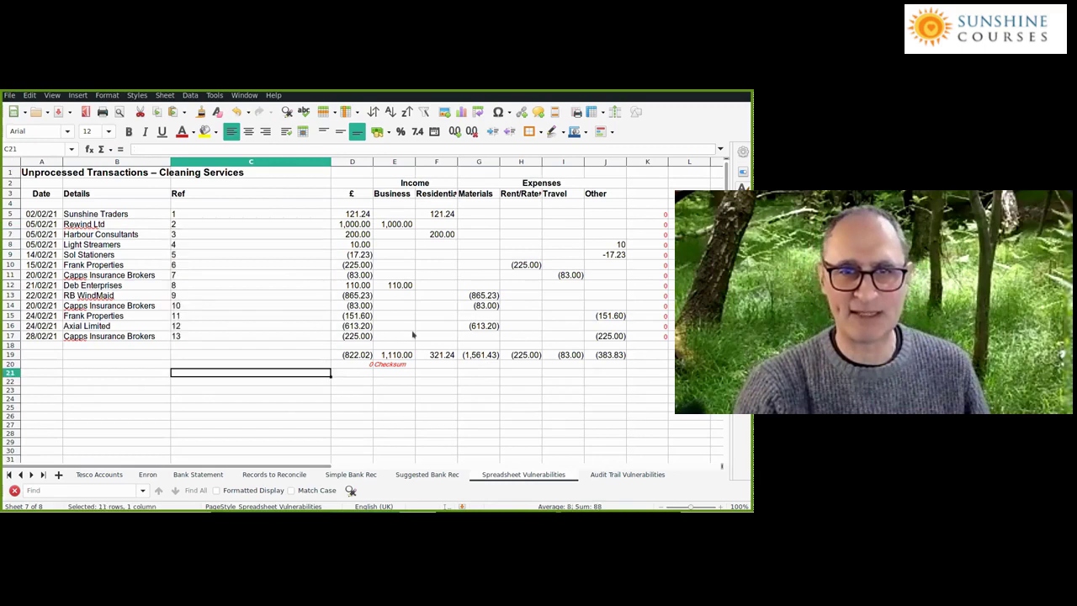
Trace the Materials total in G19 to the RB WindMaid amount in G13, its reference in C13 and its description in B13.
{"action": "left_click", "coordinate": [478, 354]}
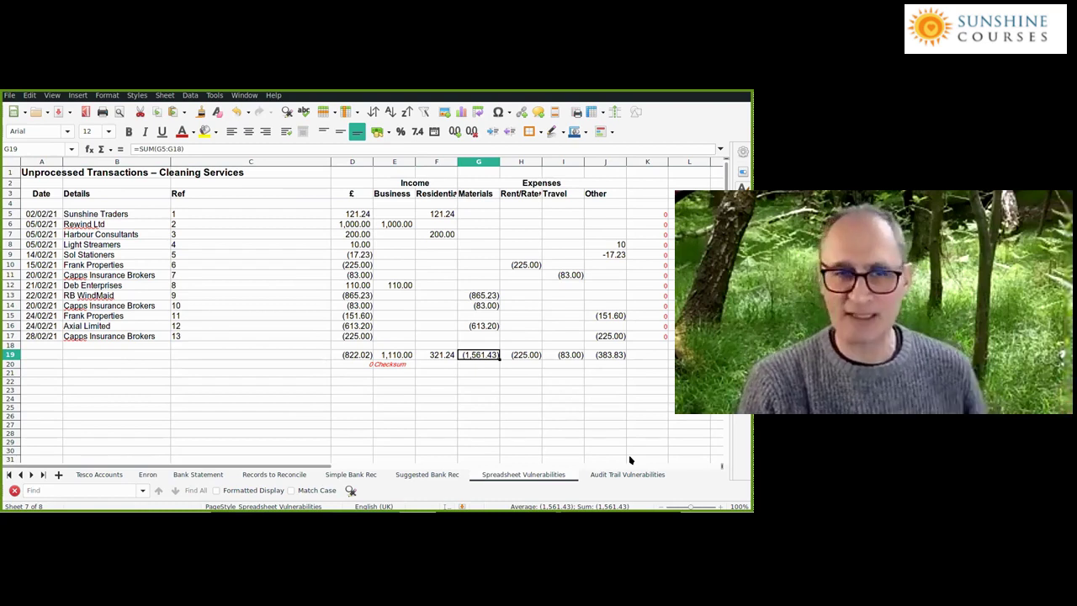
{"action": "key", "text": "Up"}
{"action": "key", "text": "Up"}
{"action": "key", "text": "Up"}
{"action": "key", "text": "Up"}
{"action": "key", "text": "Up"}
{"action": "key", "text": "Up"}
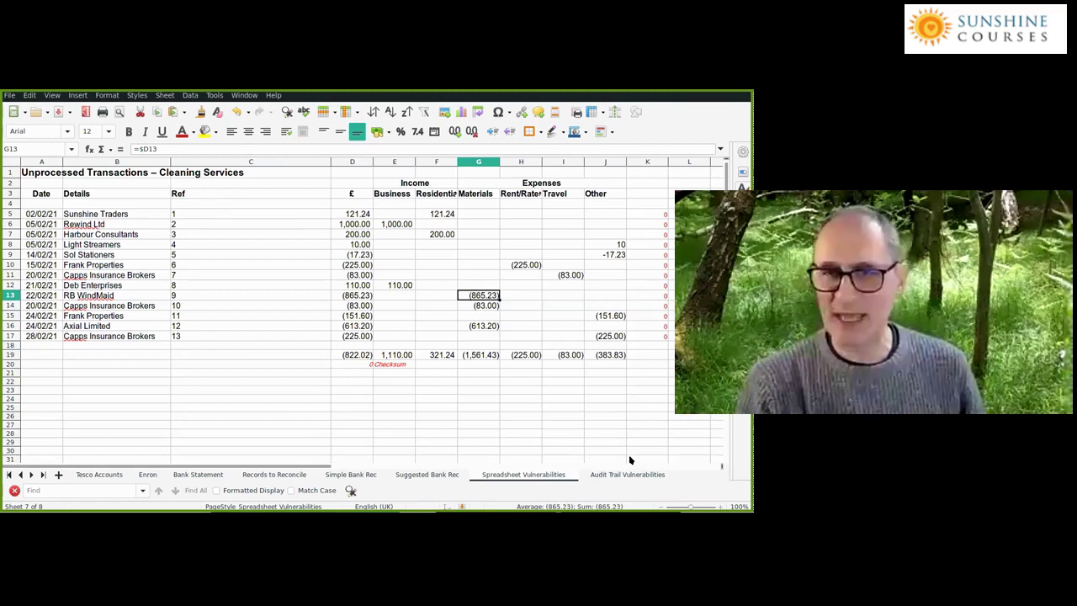
{"action": "key", "text": "Left"}
{"action": "key", "text": "Left"}
{"action": "key", "text": "Left"}
{"action": "key", "text": "Left"}
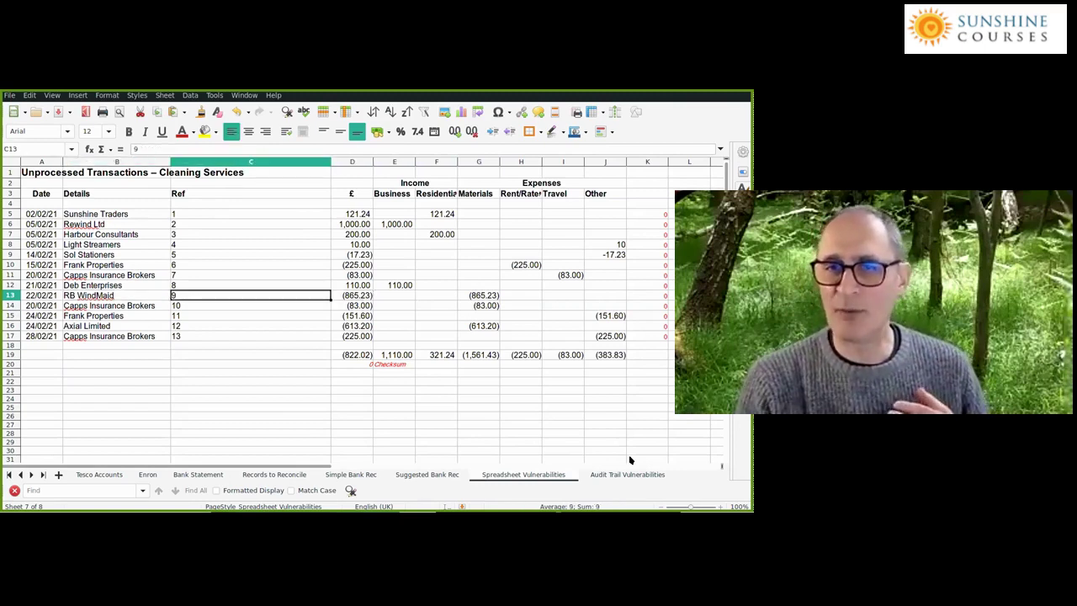
{"action": "key", "text": "Left"}
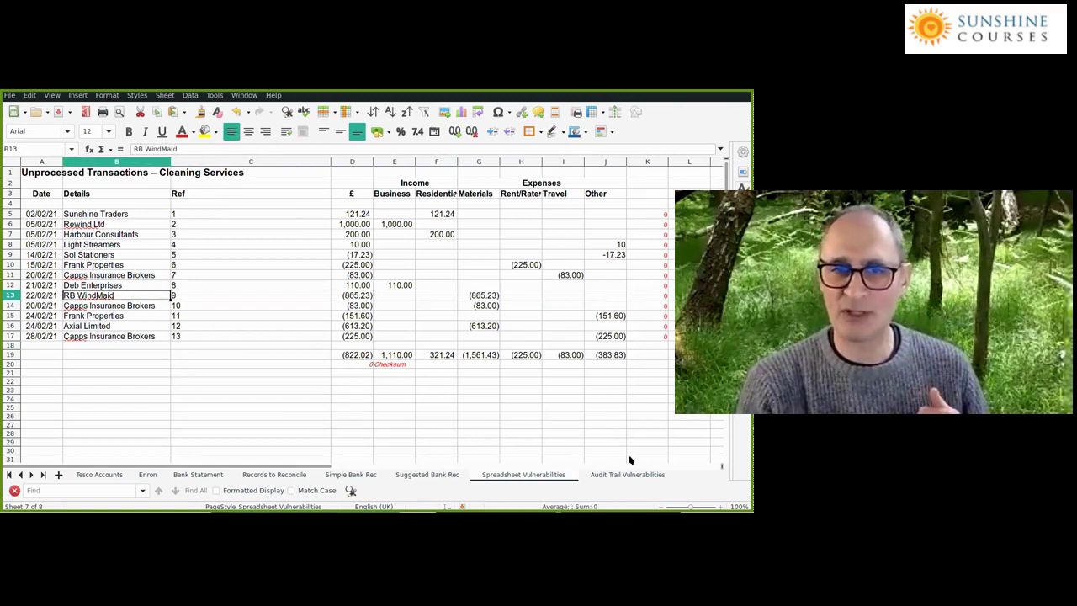
Follow the RB WindMaid row forward from its description through reference 9 to the Materials entry in G13.
{"action": "key", "text": "Right"}
{"action": "key", "text": "Right"}
{"action": "key", "text": "Left"}
{"action": "key", "text": "Right"}
{"action": "key", "text": "Right"}
{"action": "key", "text": "Right"}
{"action": "key", "text": "Right"}
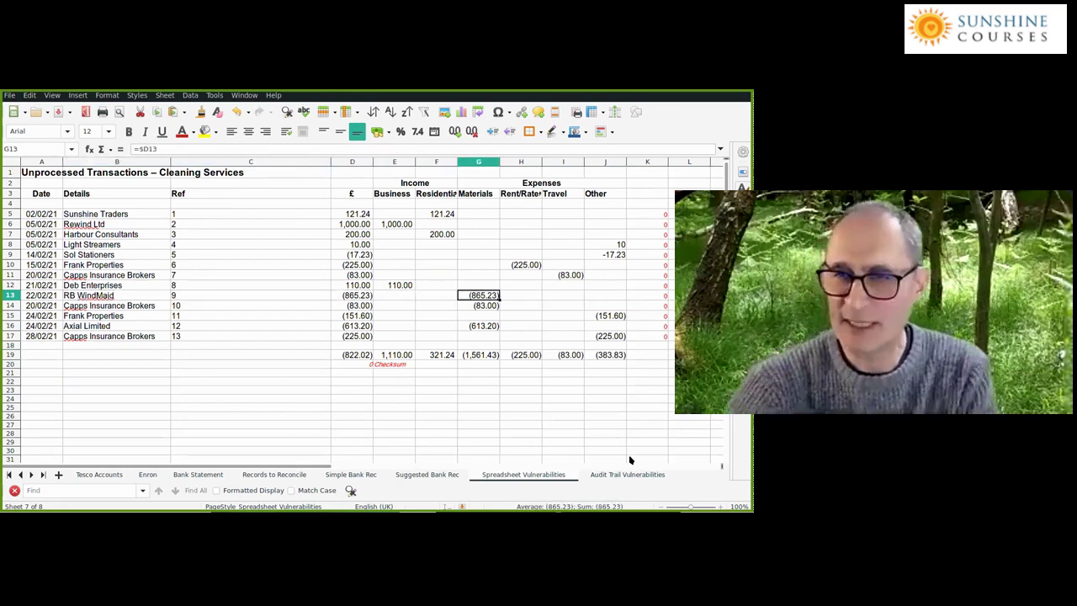